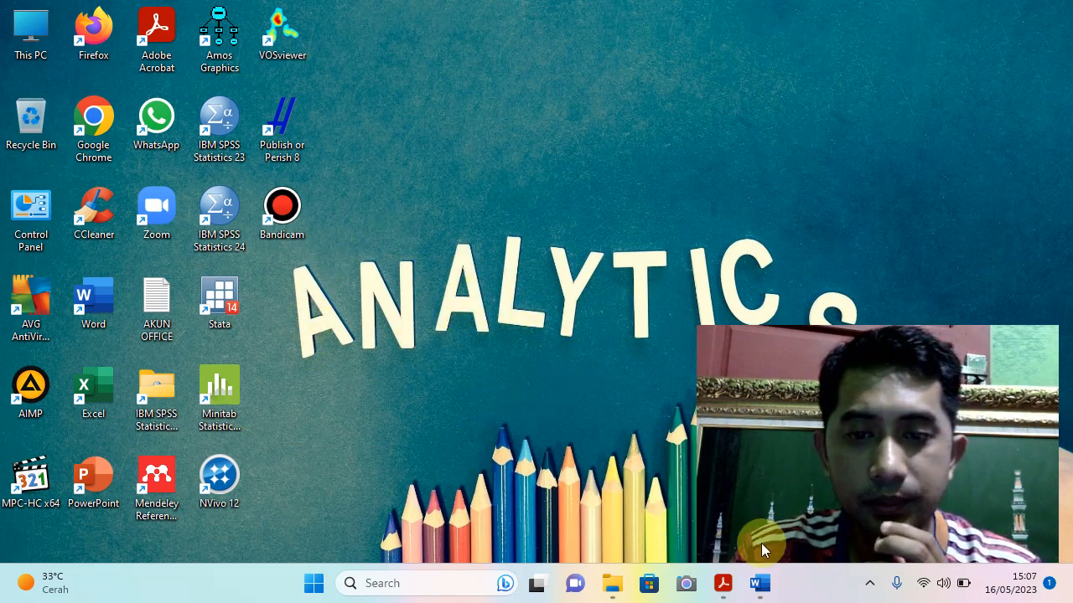
Switch to naskah1572836239.pdf in Acrobat Reader and read the introduction of section A, Penulisan Kutipan
mouse_move(719, 592)
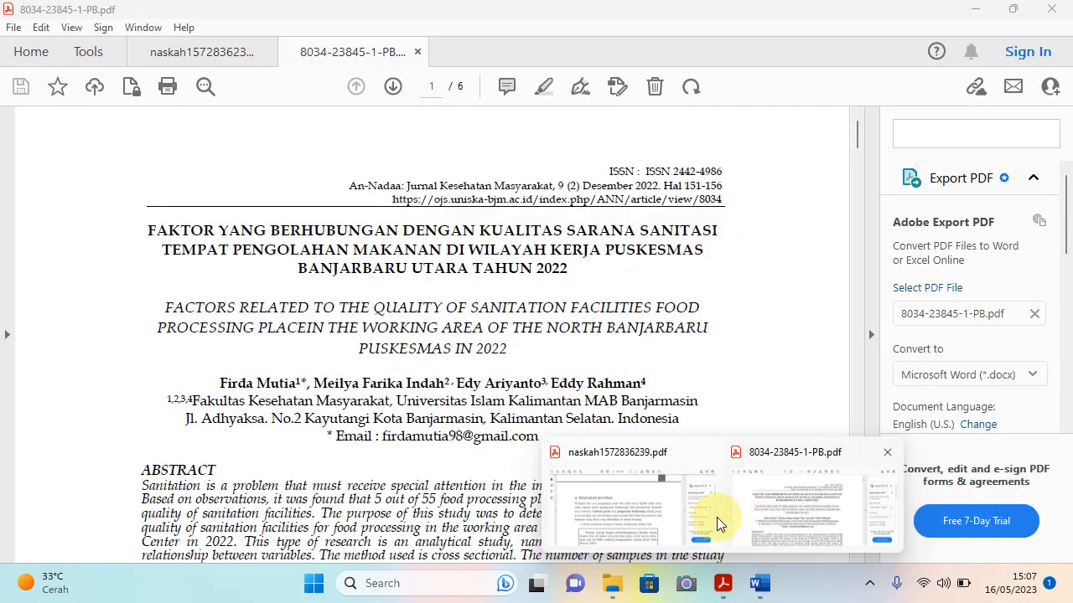
mouse_move(662, 524)
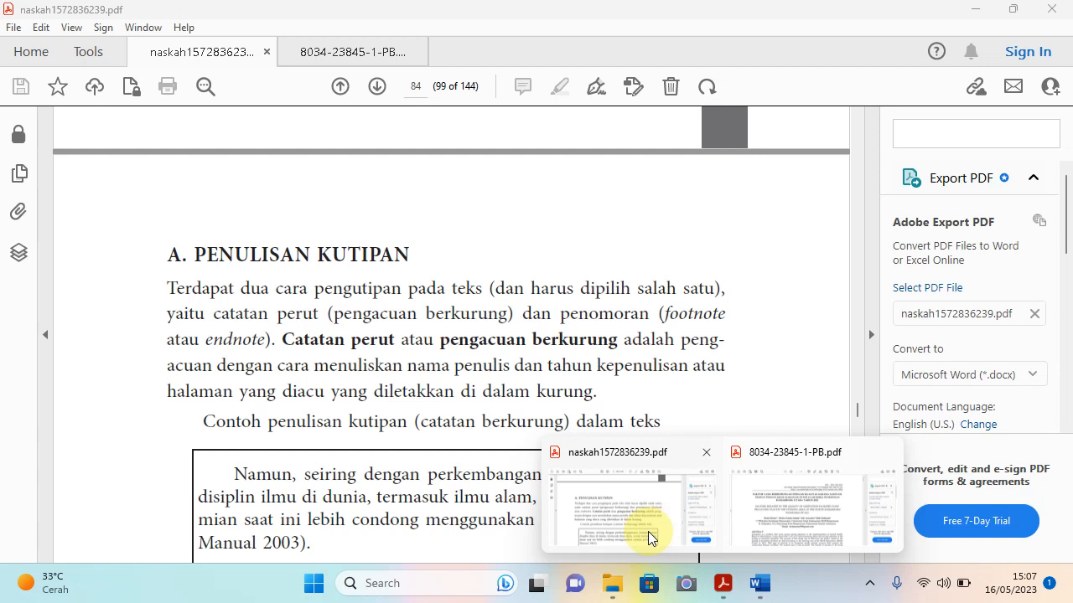
left_click(648, 531)
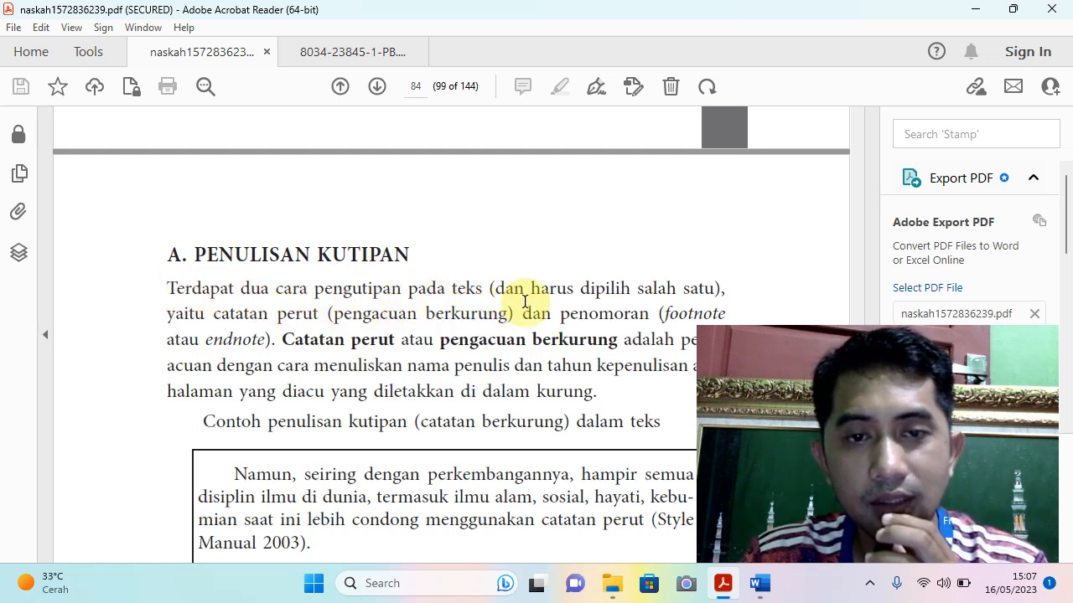
scroll(536, 306, "down", 1)
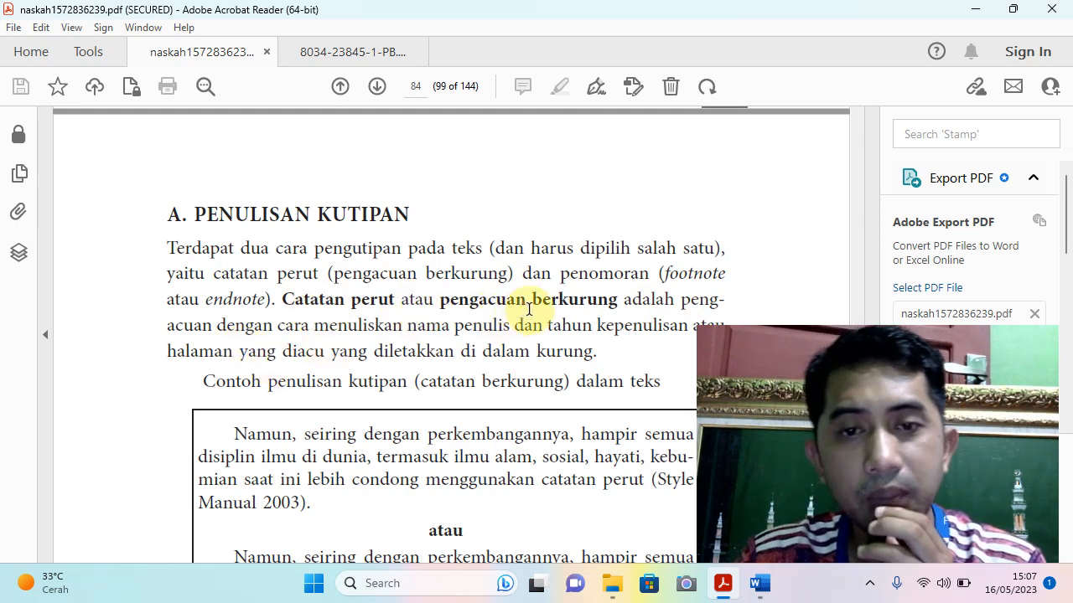
scroll(537, 306, "down", 1)
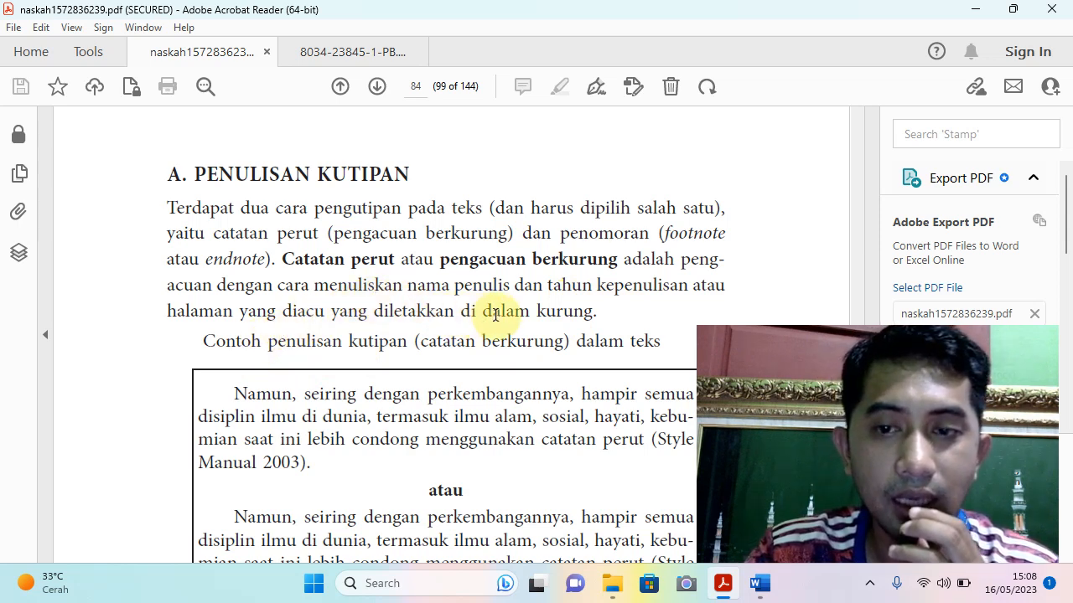
scroll(507, 325, "down", 2)
scroll(495, 360, "down", 1)
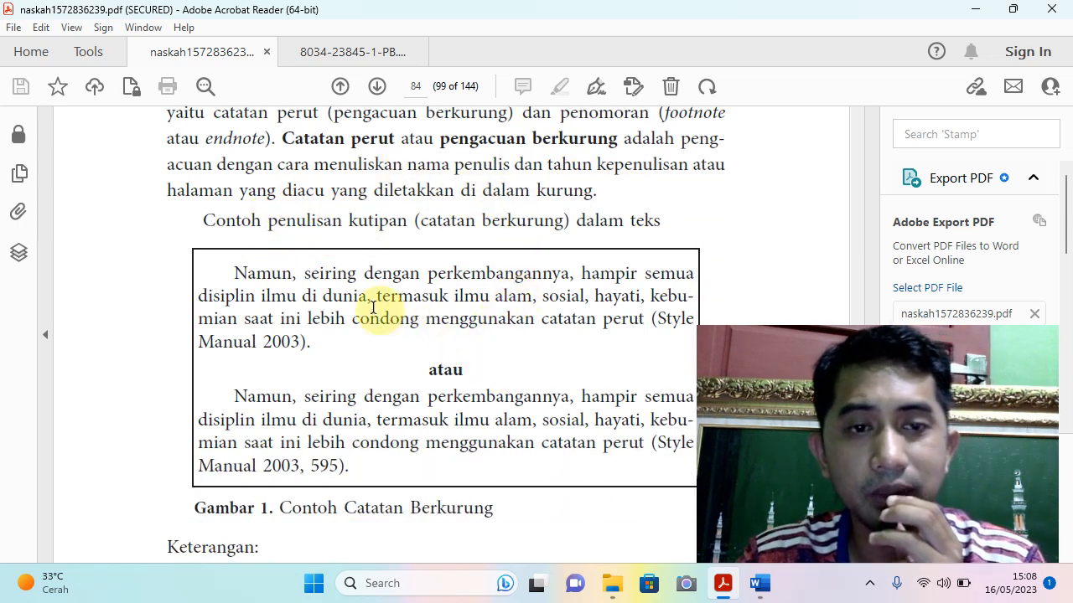
Select the citations "(Style Manual 2003)" and "(Style Manual 2003, 595)" in turn in Gambar 1 to examine the parenthetical format
left_click_drag(651, 319, 603, 319)
left_click_drag(494, 338, 311, 347)
scroll(490, 379, "down", 1)
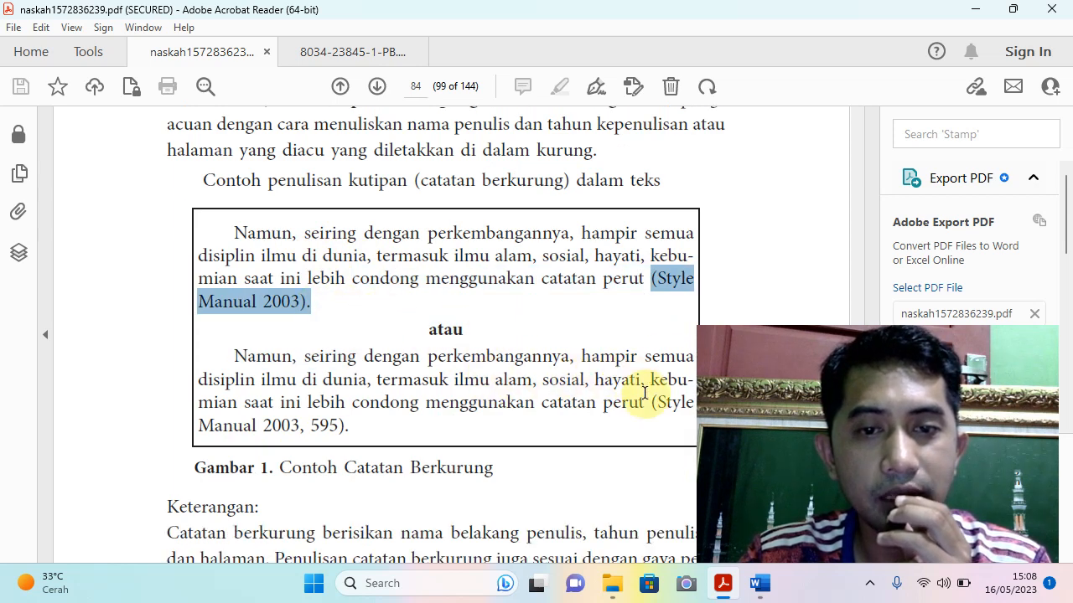
left_click_drag(653, 404, 351, 430)
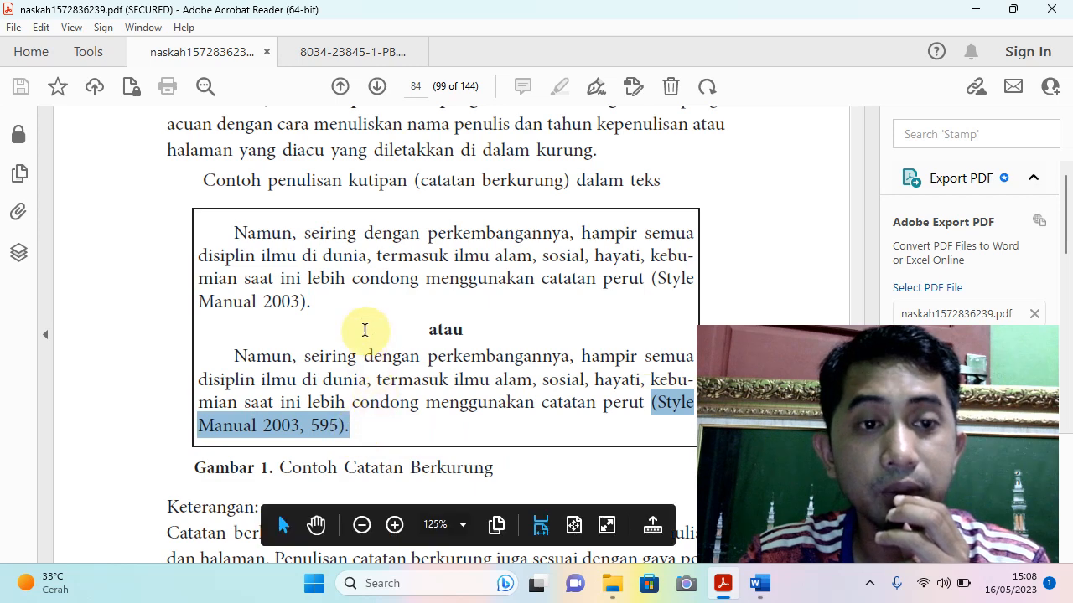
scroll(371, 328, "up", 5)
scroll(510, 355, "down", 9)
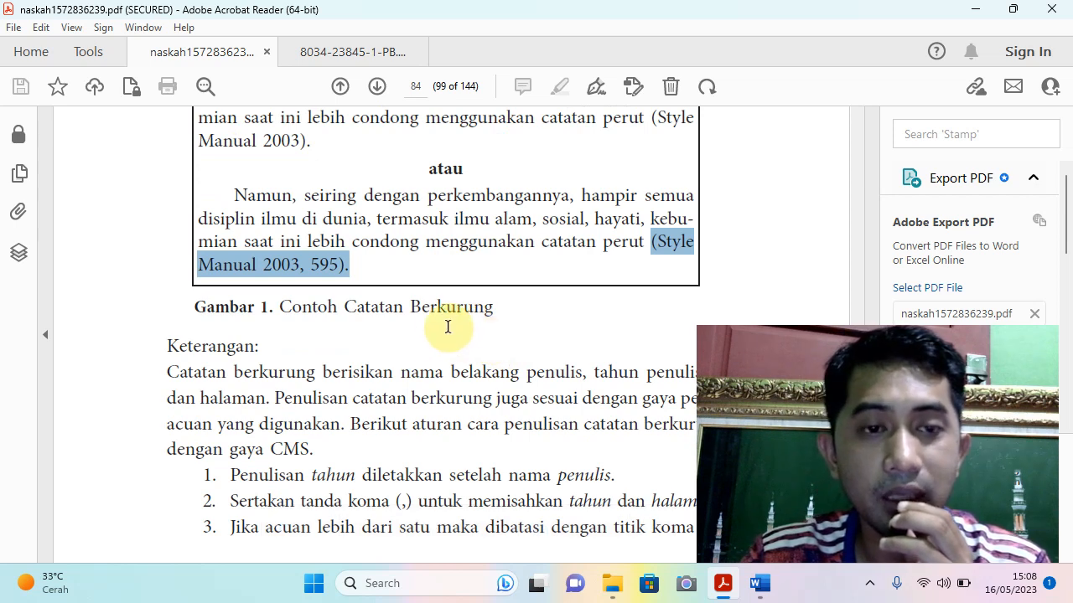
Examine the CMS rules for parenthetical citations under Gambar 1, selecting the first two, and read the sistem penomoran paragraph
scroll(436, 331, "down", 1)
scroll(419, 335, "down", 3)
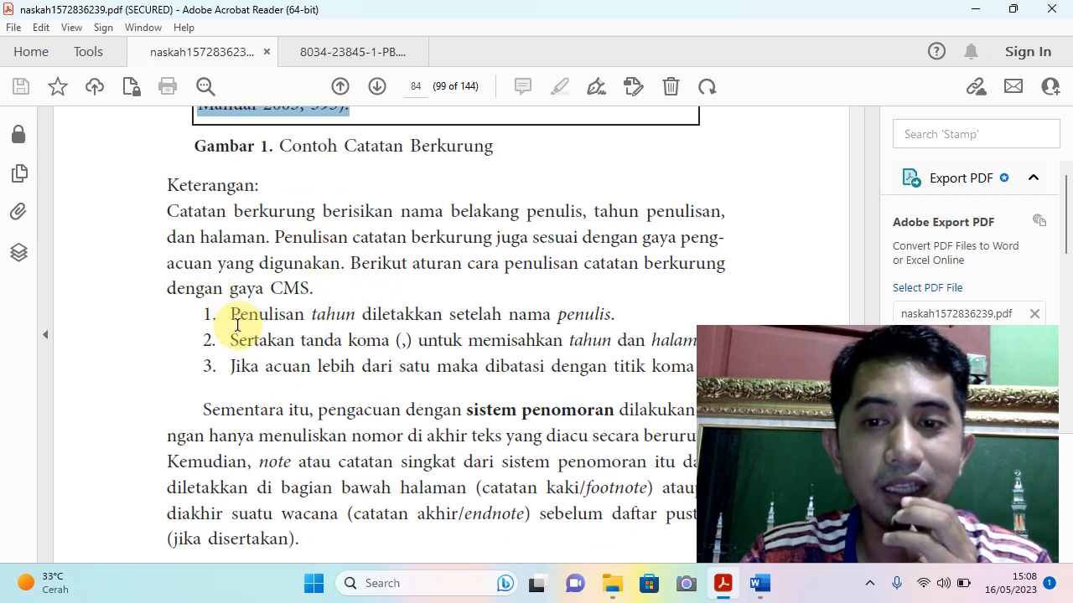
left_click_drag(233, 315, 645, 342)
scroll(435, 294, "down", 2)
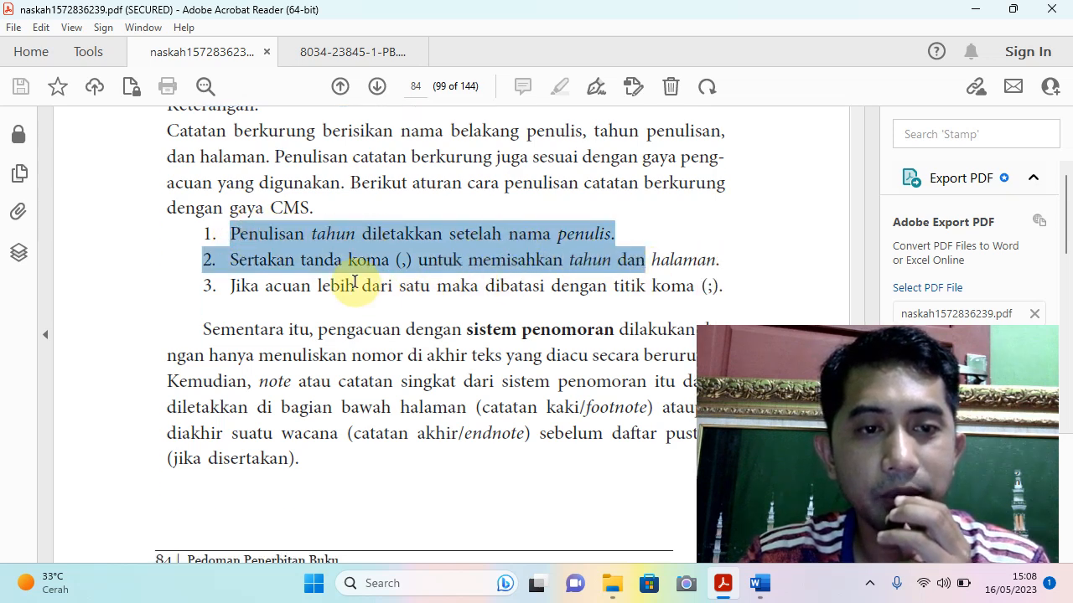
left_click(708, 243)
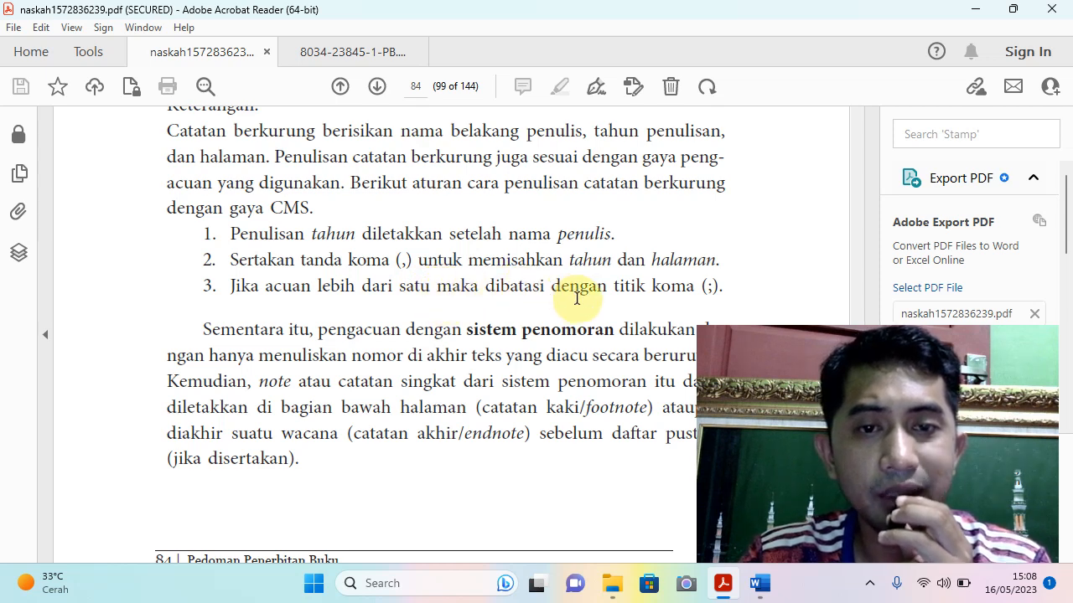
scroll(609, 299, "down", 3)
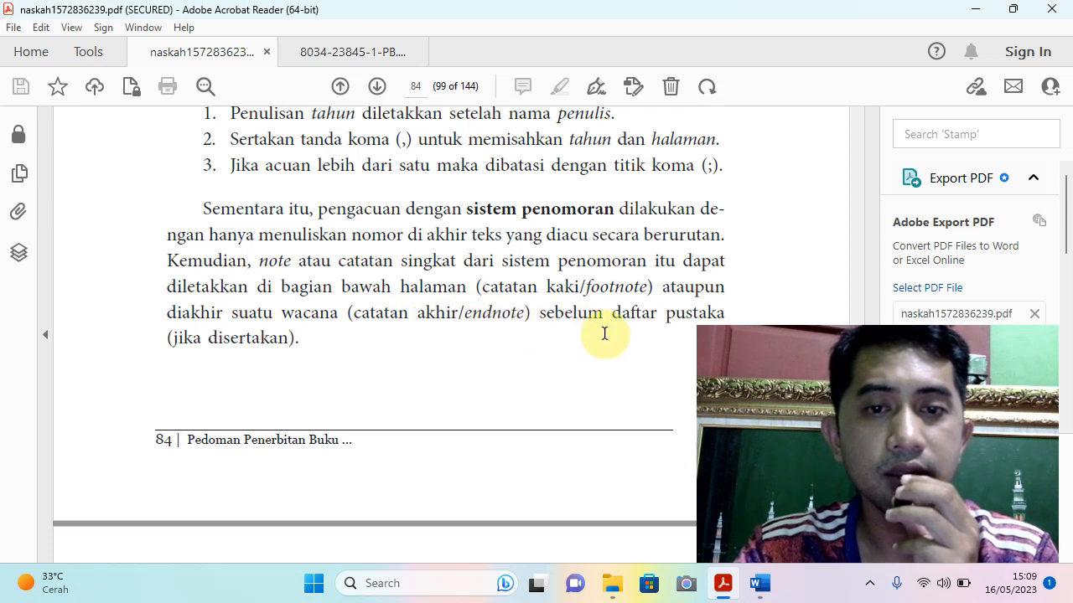
Examine the Gambar 2 footnote example on page 85, selecting its three footnotes and reading the notes below it
scroll(490, 353, "down", 5)
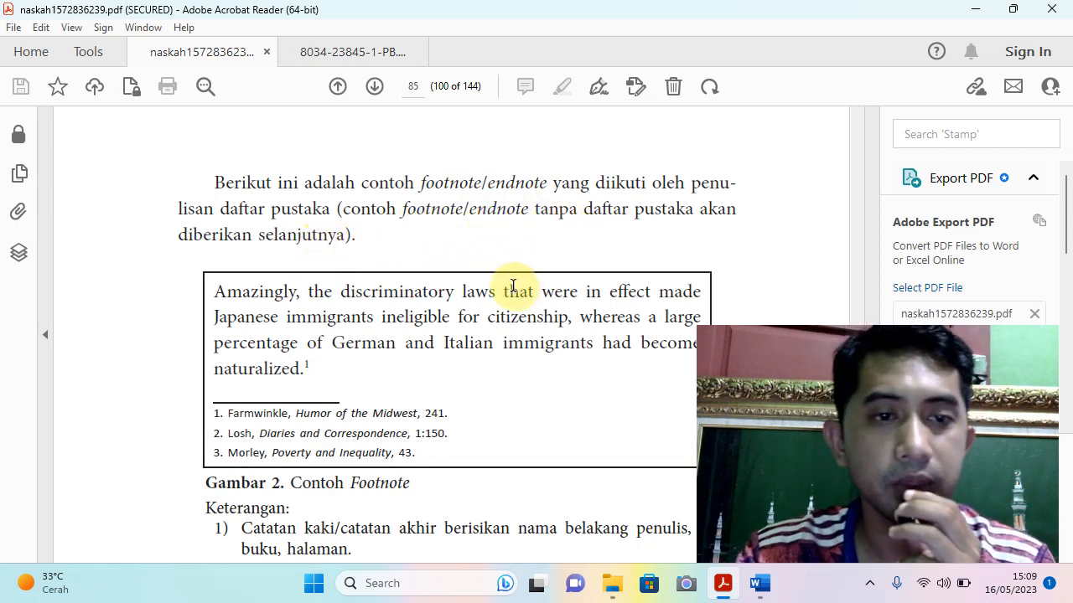
scroll(514, 287, "down", 2)
left_click_drag(307, 286, 308, 270)
left_click(314, 290)
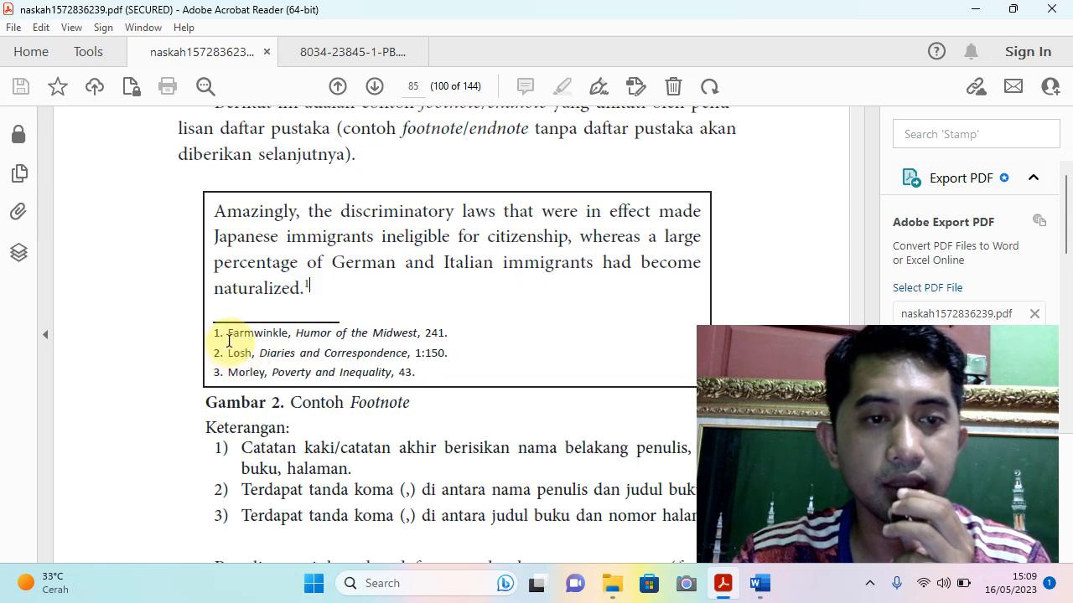
left_click_drag(229, 338, 424, 381)
scroll(425, 380, "down", 2)
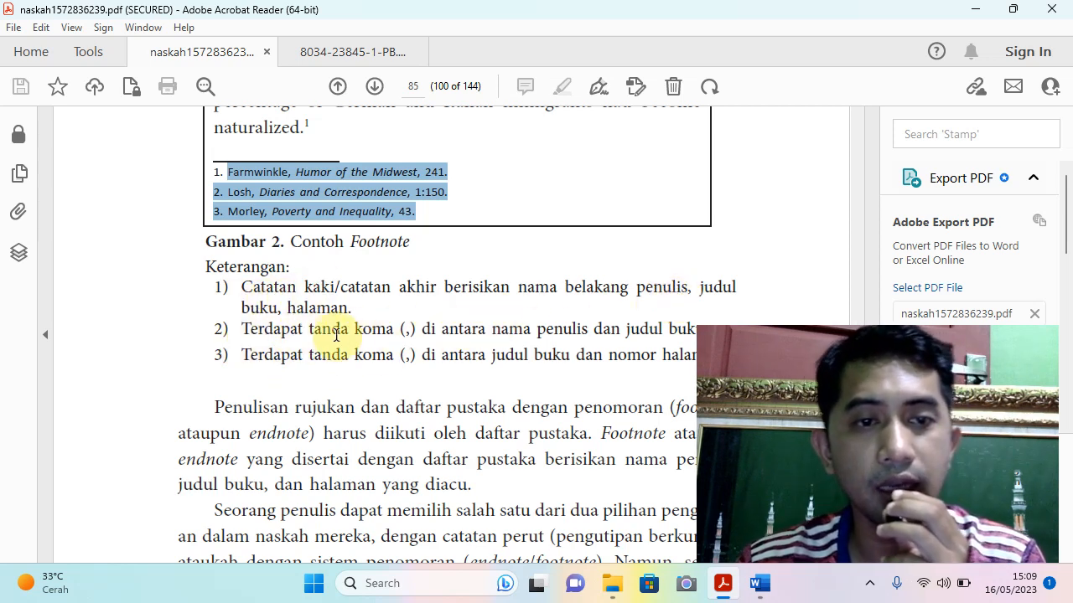
scroll(345, 338, "down", 1)
scroll(346, 338, "down", 1)
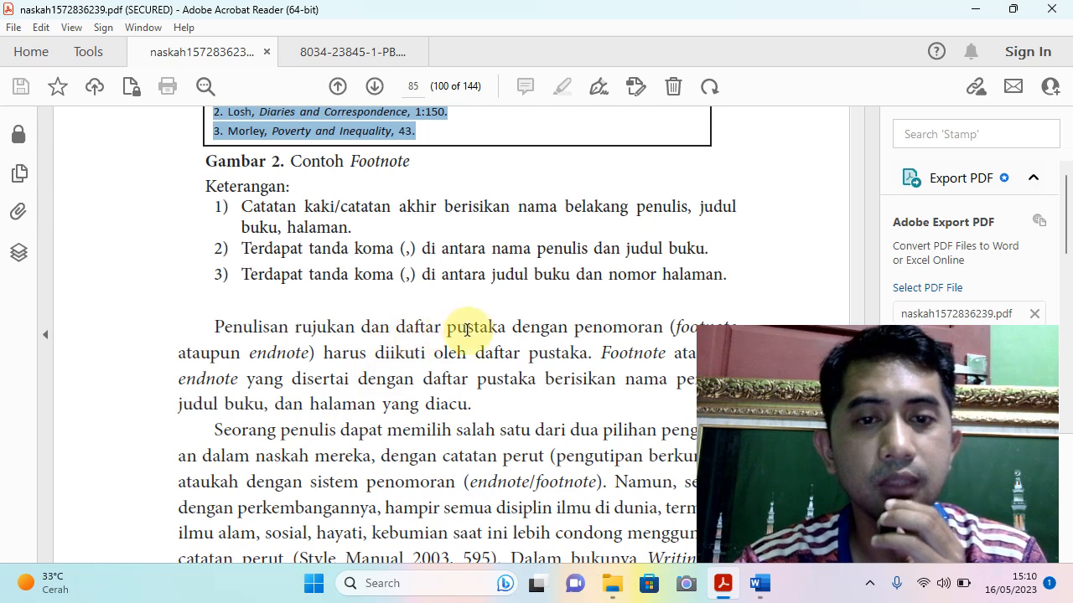
Read the page 85 paragraphs on choosing between parenthetical citations and the footnote or endnote system
scroll(469, 327, "down", 2)
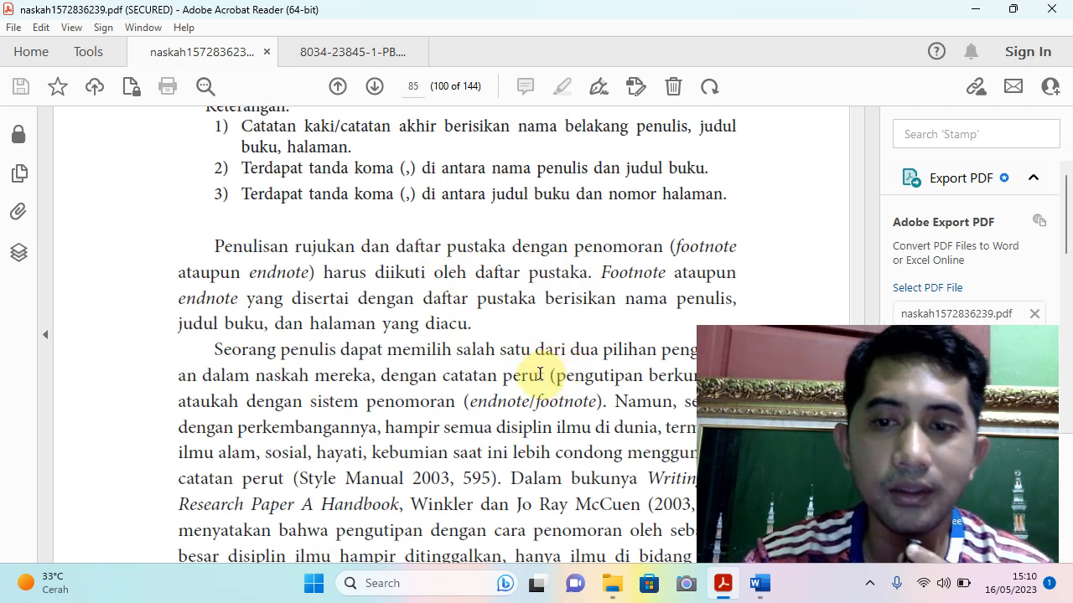
scroll(508, 379, "down", 2)
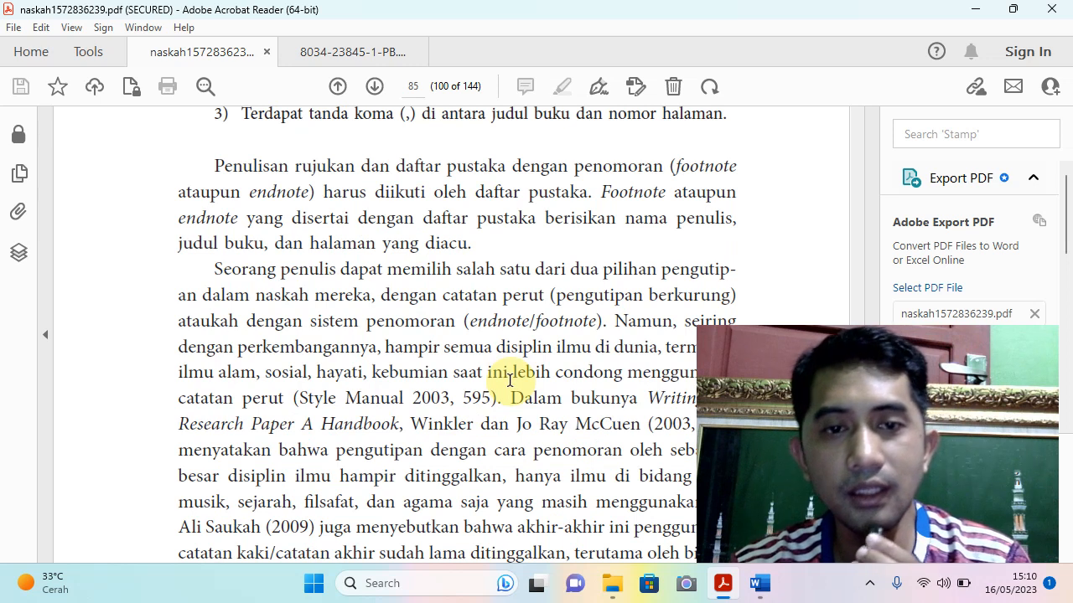
scroll(509, 379, "down", 2)
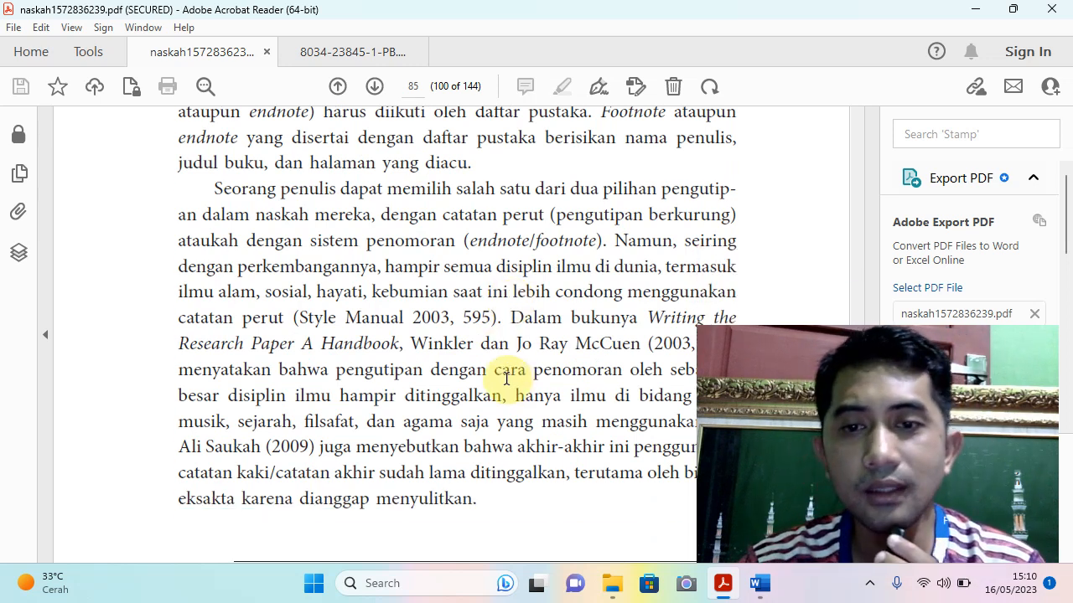
scroll(506, 379, "down", 1)
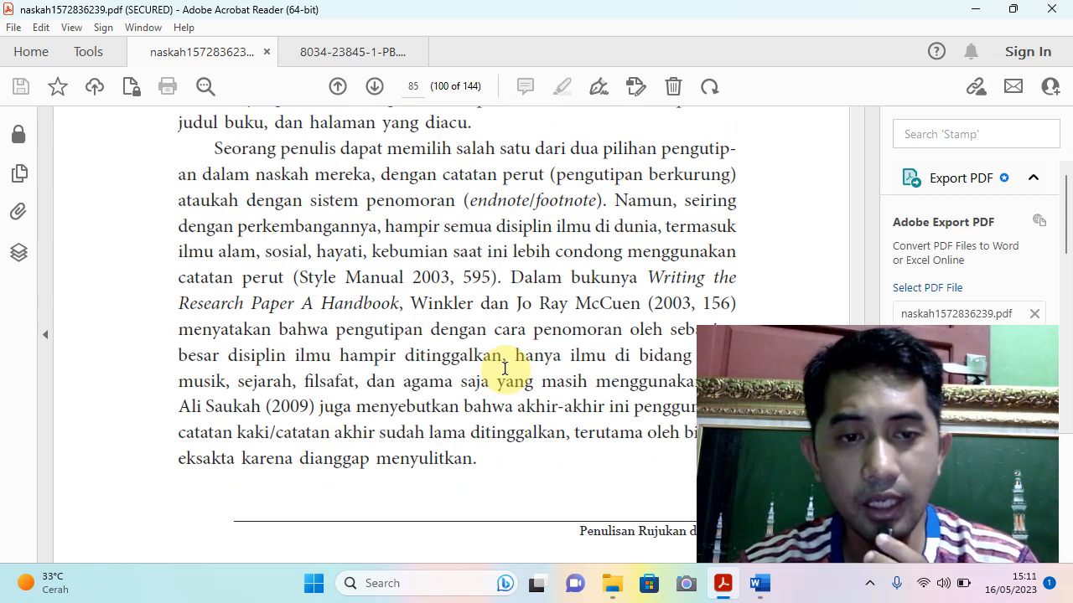
Review the list of documentation styles on page 86 and the introduction to section B, Penulisan Daftar Pustaka
scroll(506, 361, "down", 15)
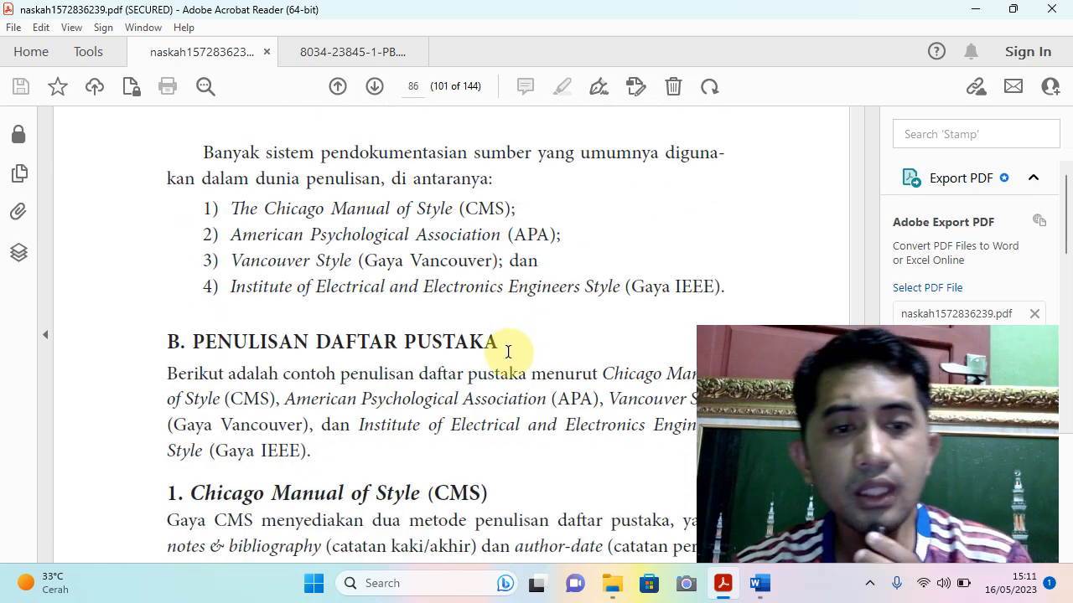
scroll(507, 352, "down", 2)
scroll(397, 279, "up", 2)
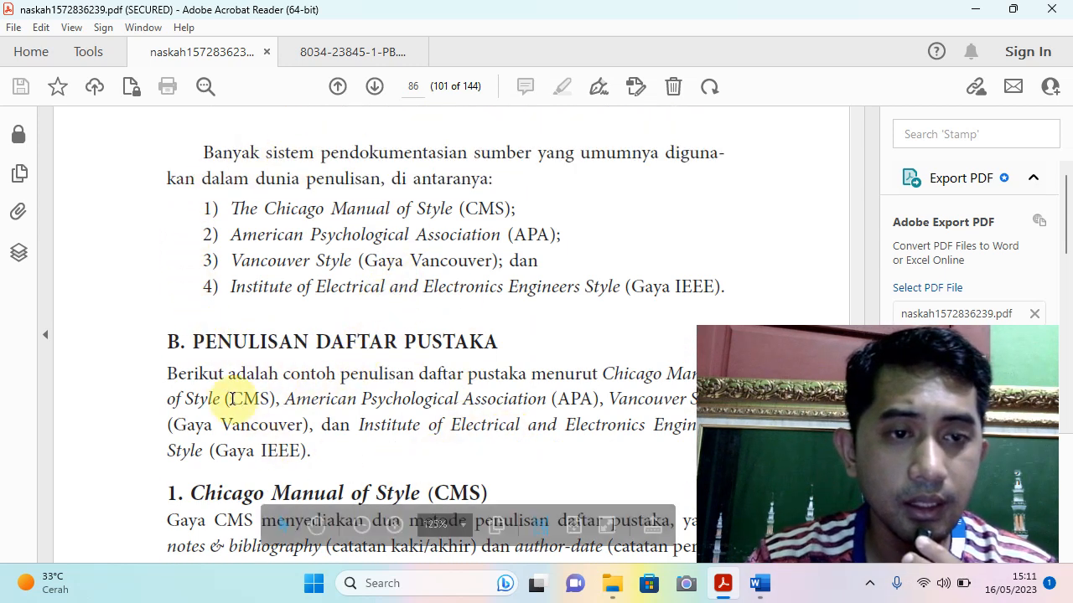
scroll(519, 381, "down", 4)
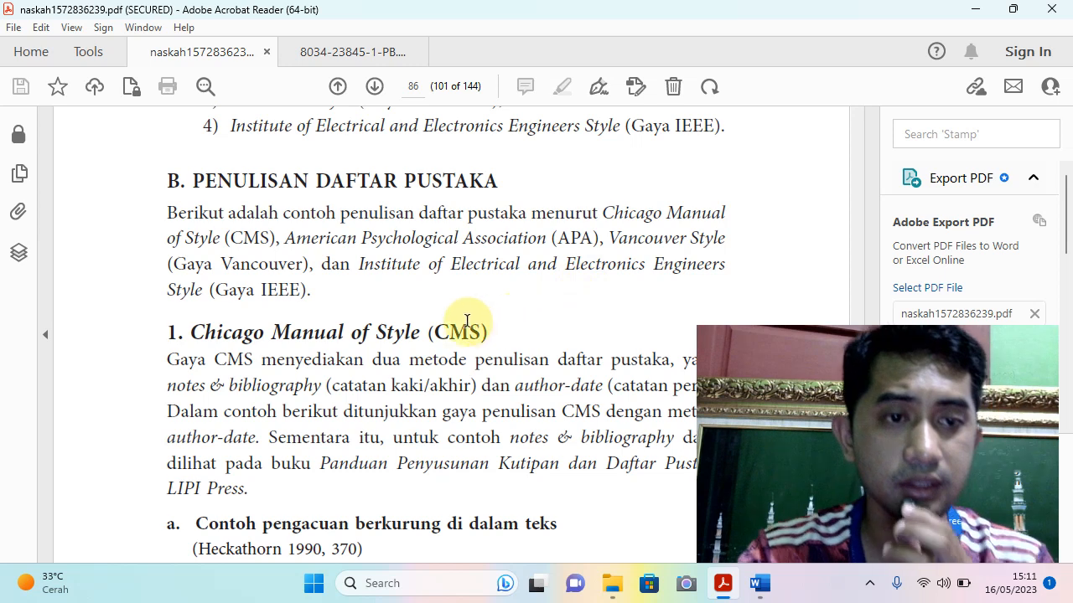
scroll(339, 327, "down", 3)
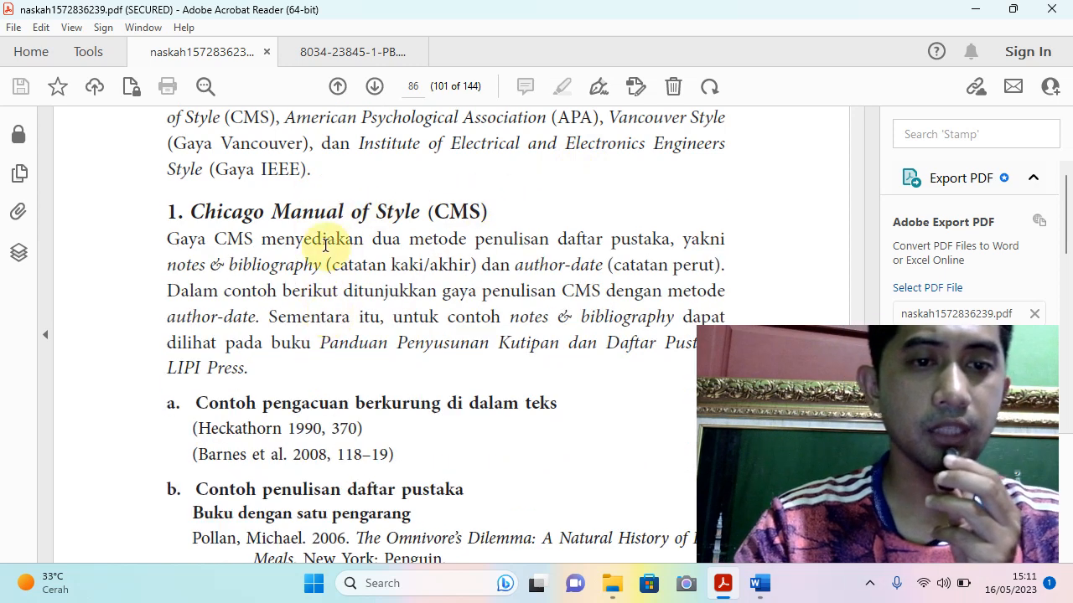
Look through the Chicago Manual of Style reference list examples for books and articles on pages 86 and 87
scroll(285, 302, "down", 7)
scroll(305, 321, "down", 5)
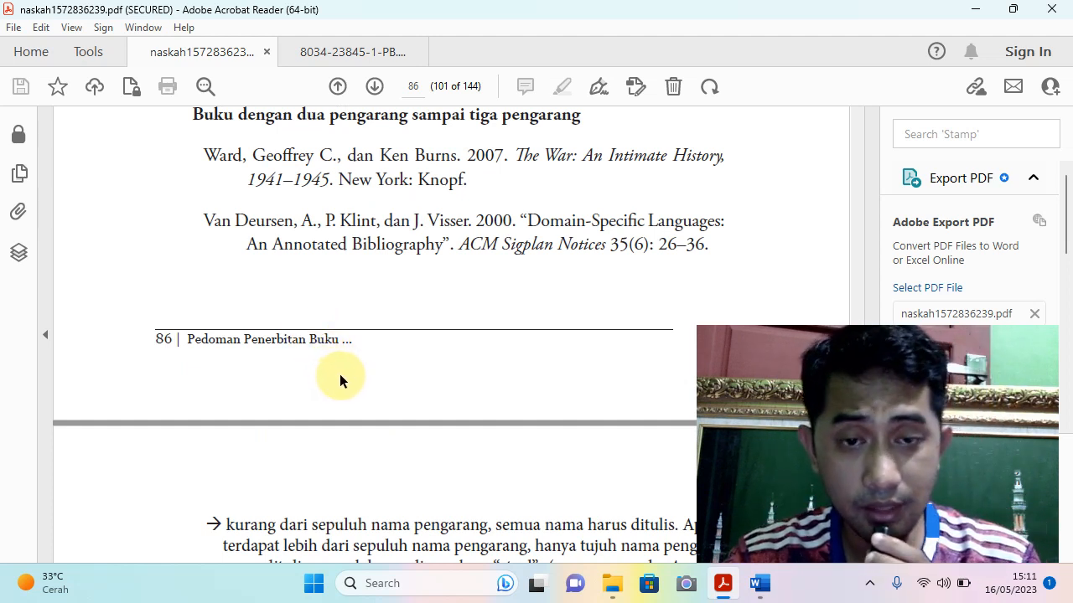
scroll(341, 377, "down", 12)
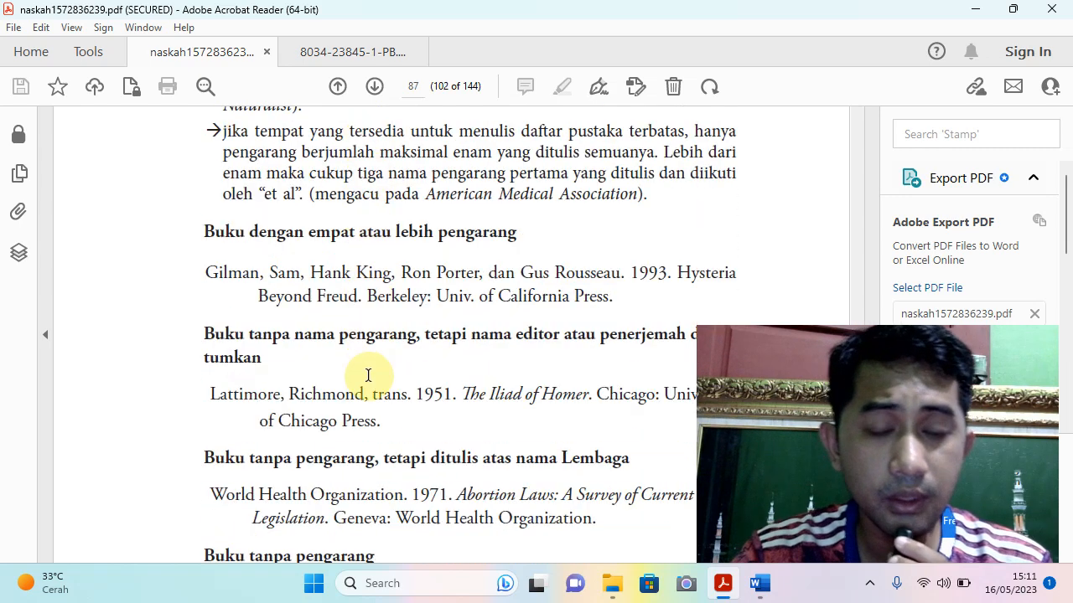
scroll(368, 377, "down", 20)
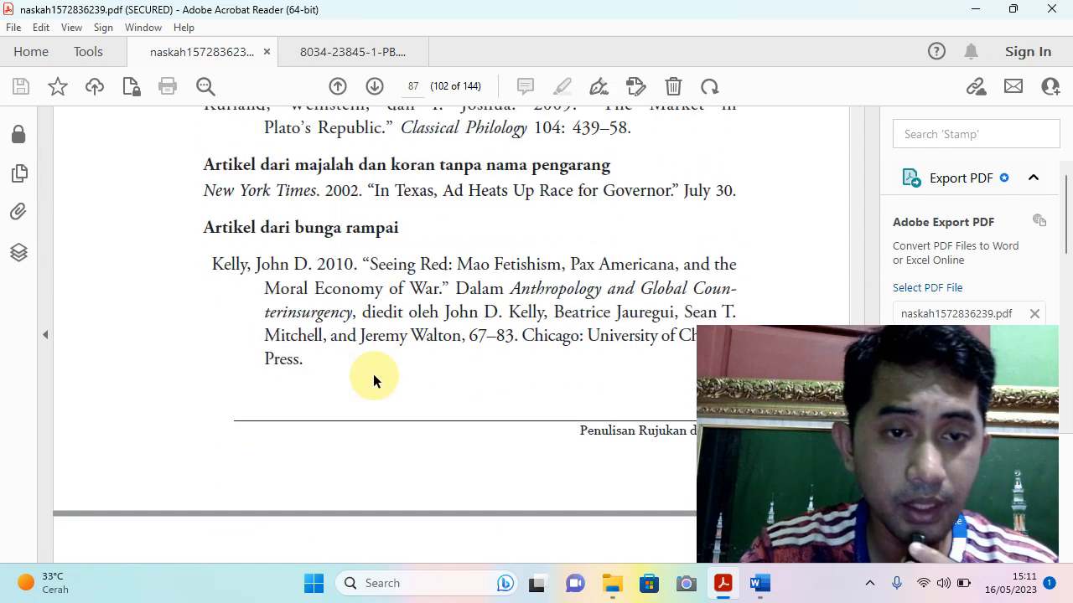
Go to the American Psychological Association section on page 88 and select its first parenthetical citation example
scroll(373, 379, "down", 6)
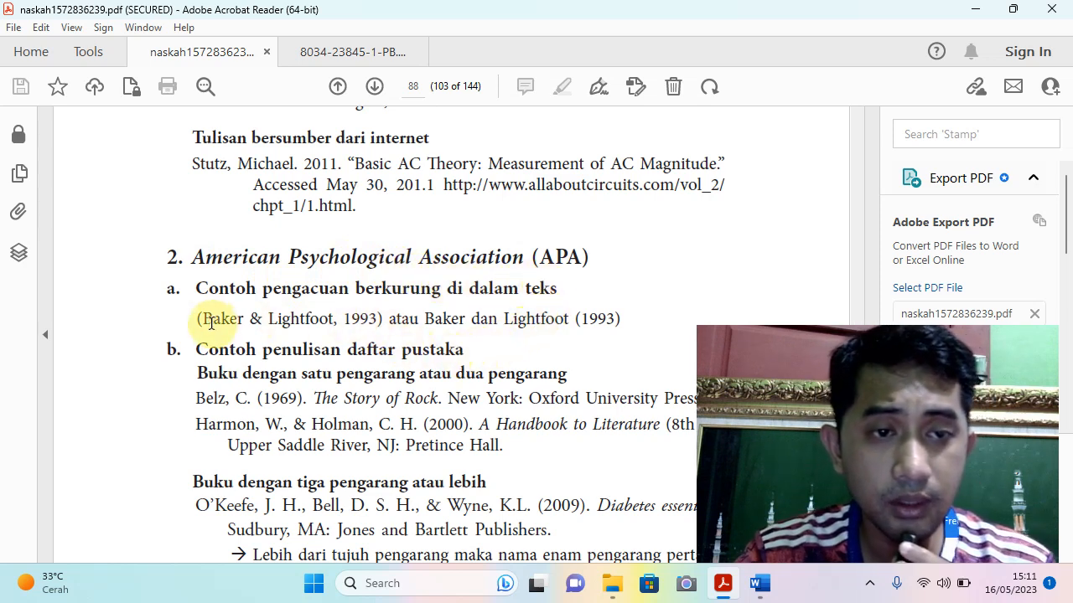
left_click_drag(199, 320, 388, 325)
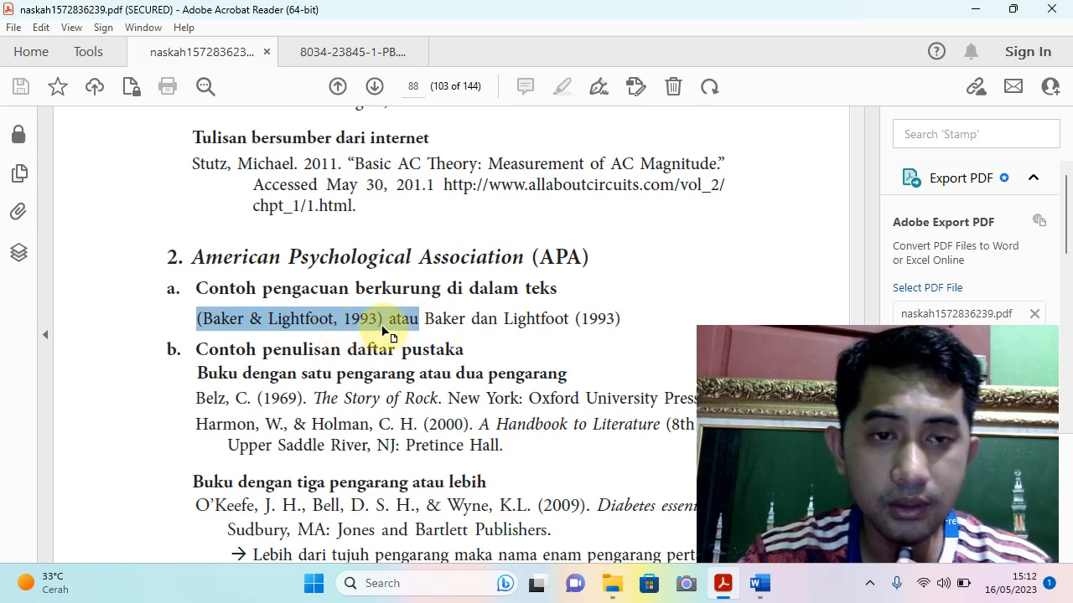
scroll(360, 334, "down", 1)
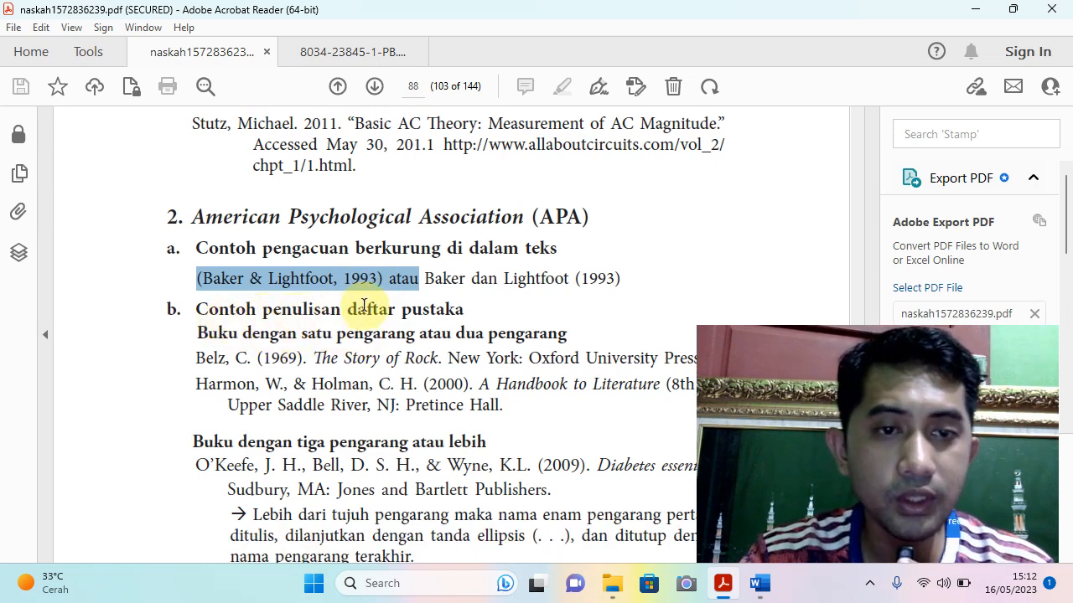
Select the APA reference list examples for books with one or two authors on page 88 and read them
scroll(473, 320, "down", 1)
left_click_drag(197, 318, 492, 364)
scroll(495, 360, "down", 3)
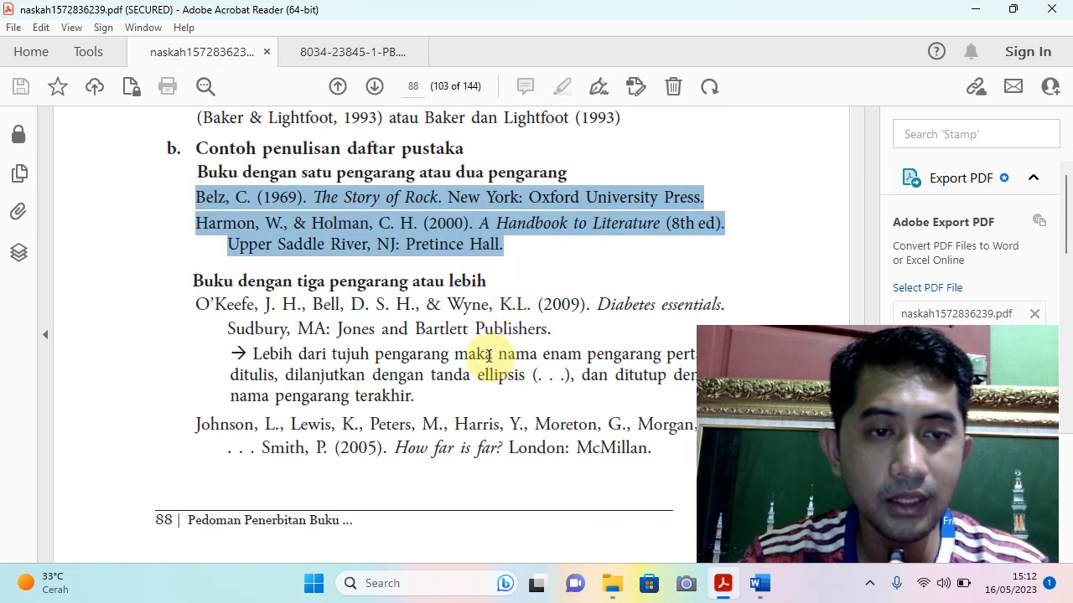
scroll(358, 339, "up", 2)
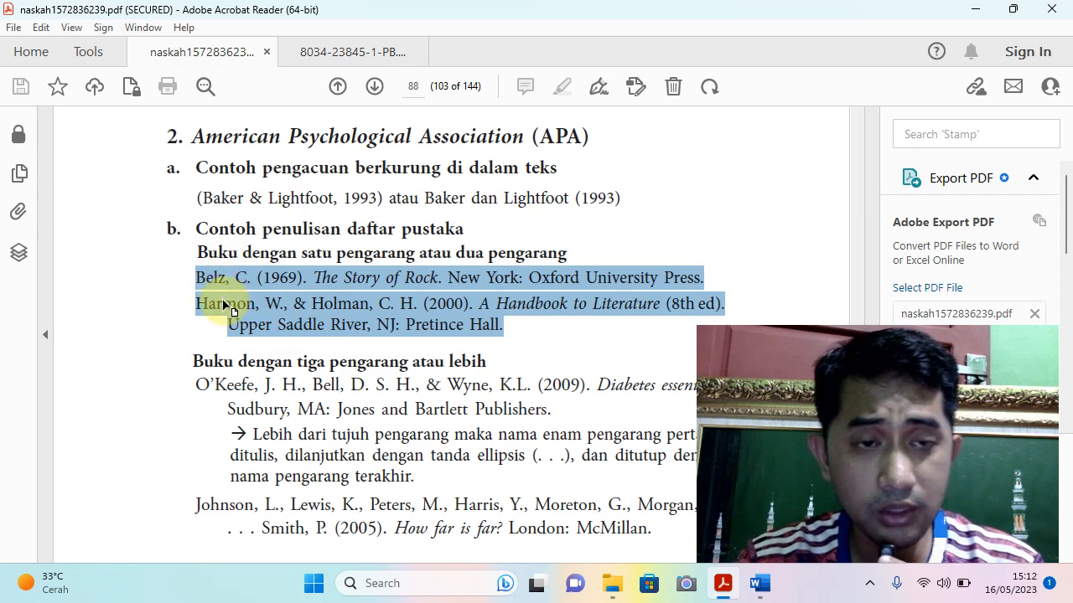
Go to the Artikel dari jurnal ilmiah section on page 89 and select its APA journal article example
scroll(374, 317, "down", 6)
scroll(374, 317, "down", 2)
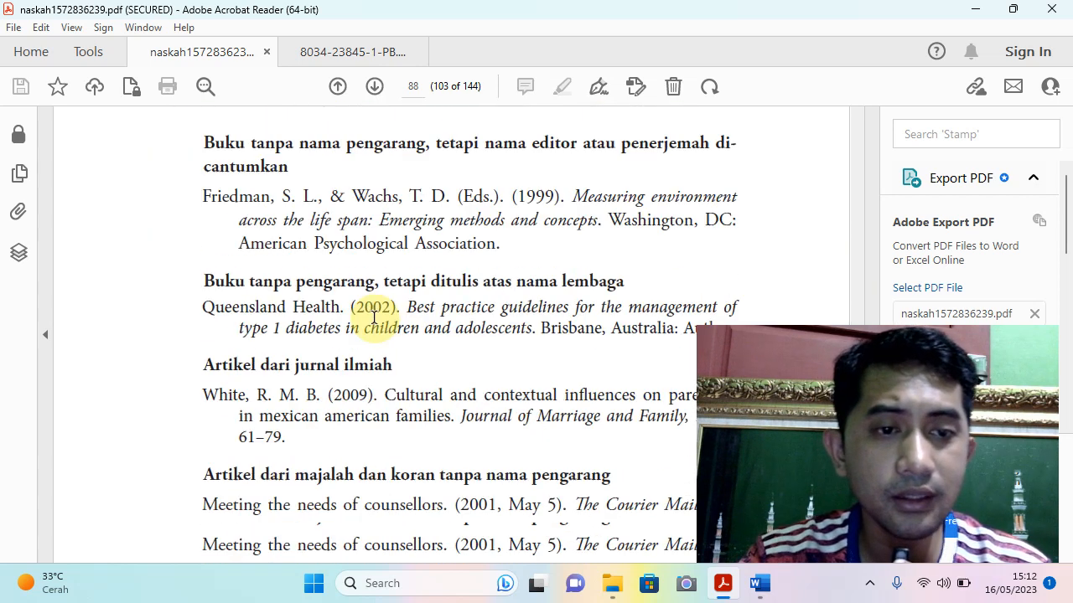
scroll(360, 319, "down", 3)
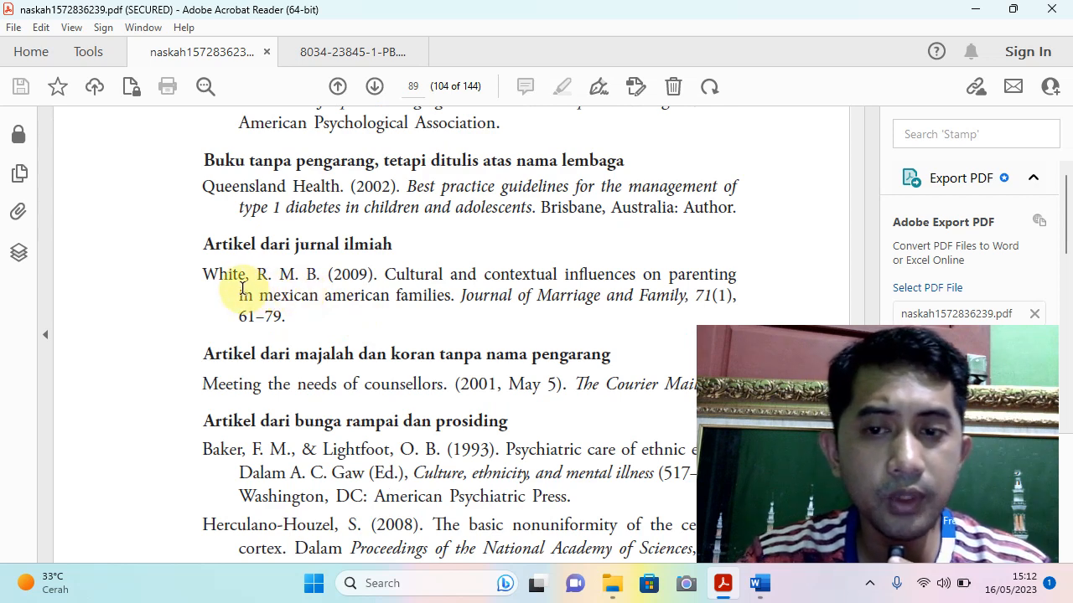
left_click_drag(206, 274, 335, 321)
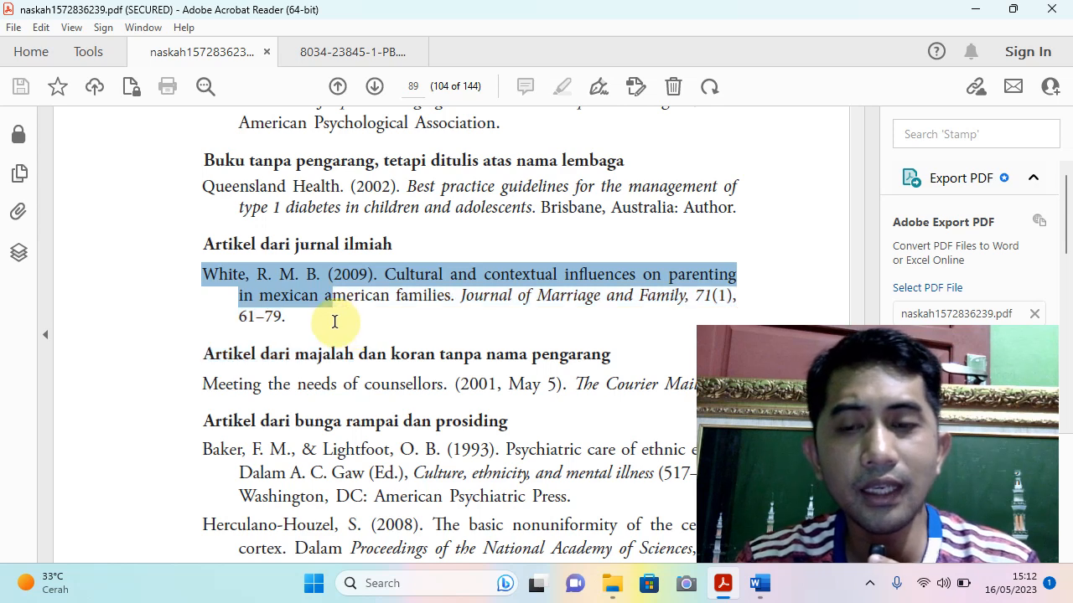
left_click_drag(334, 325, 311, 328)
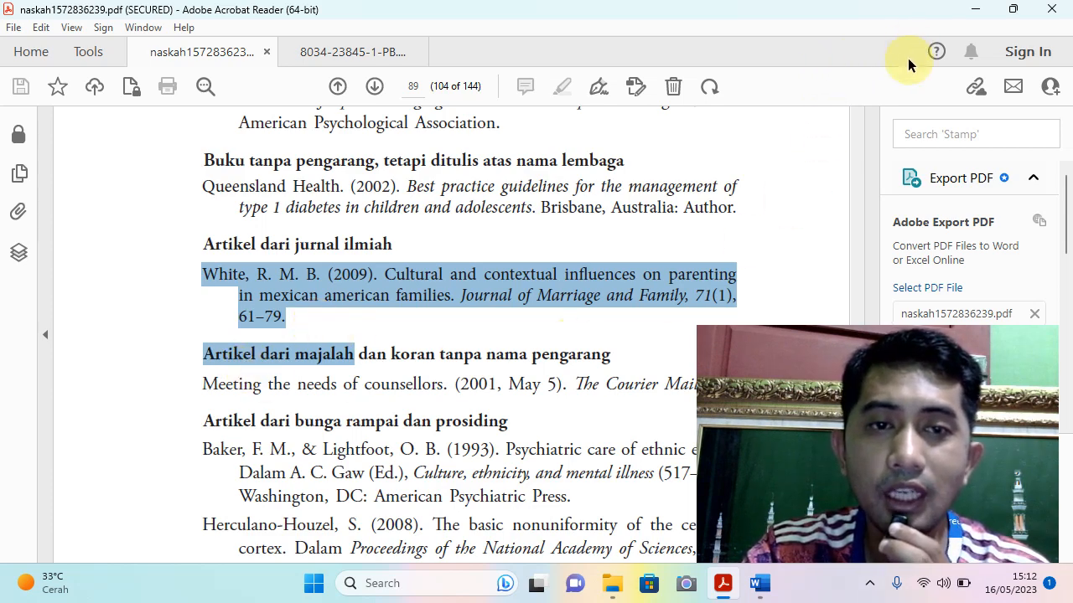
Minimize the PDF guide, launch Mendeley Reference Manager from the desktop and bring its reference library to the front
left_click(979, 12)
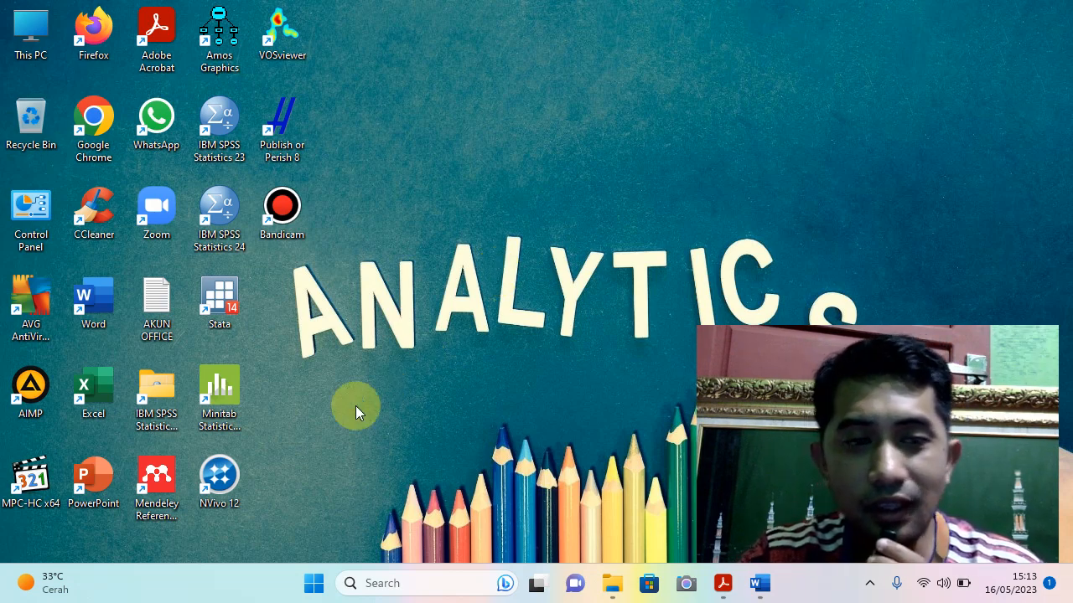
left_click(158, 480)
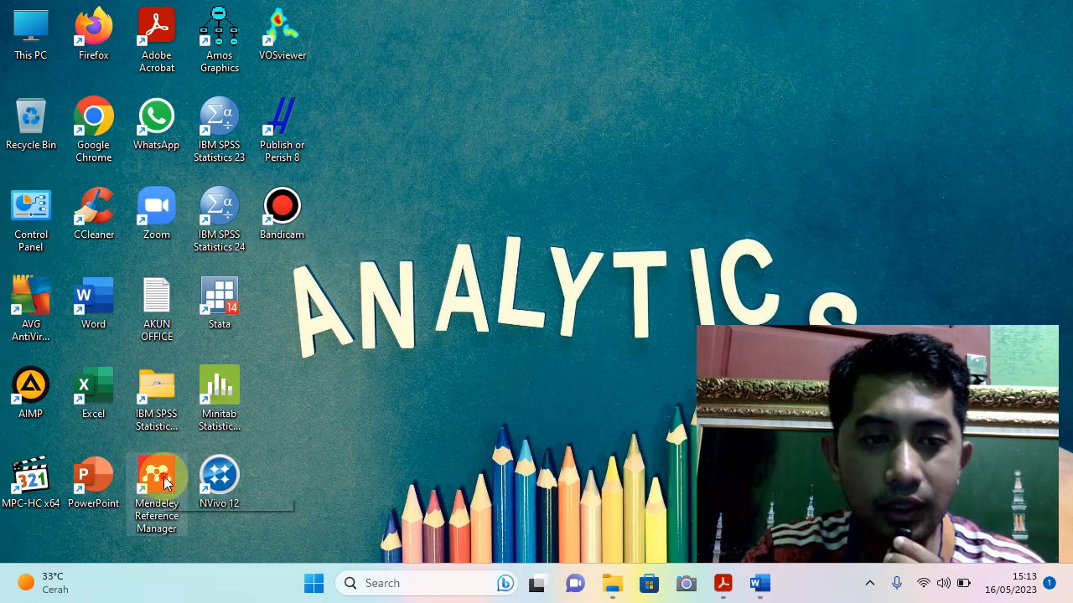
double_click(165, 479)
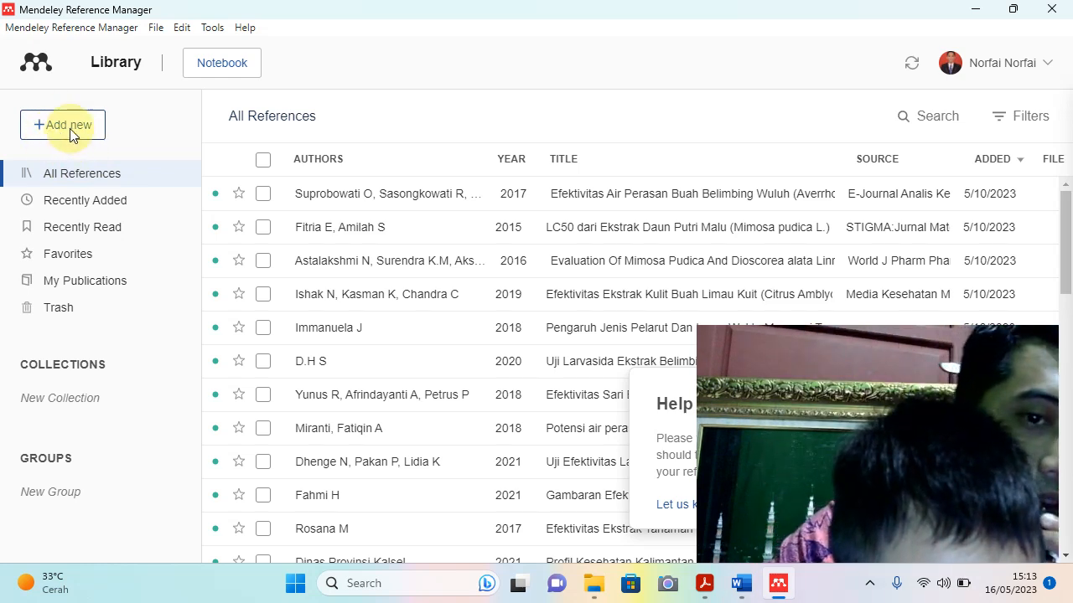
key("super+d")
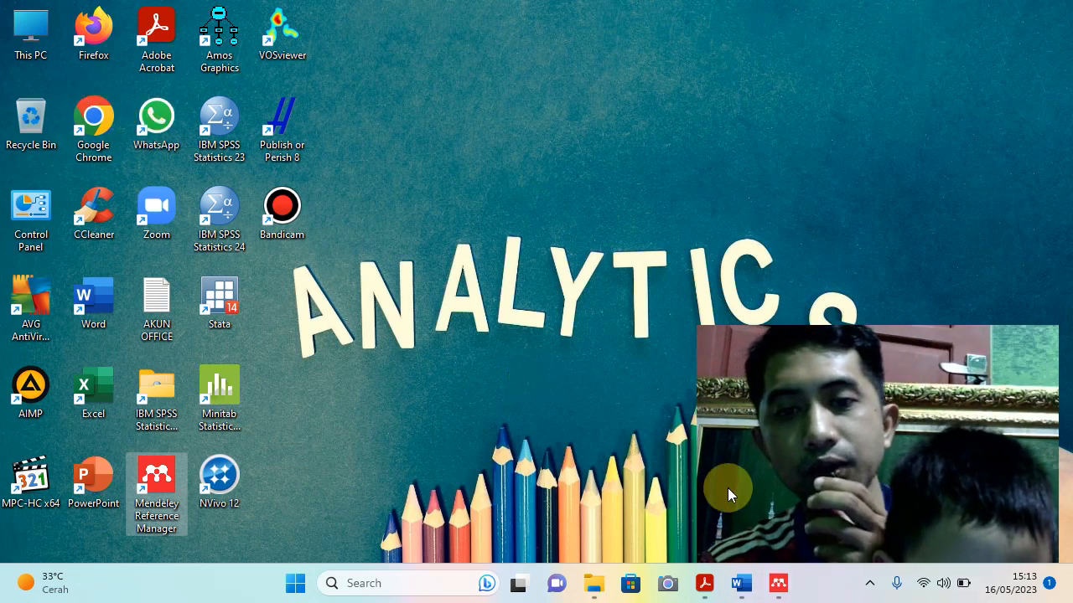
left_click(779, 583)
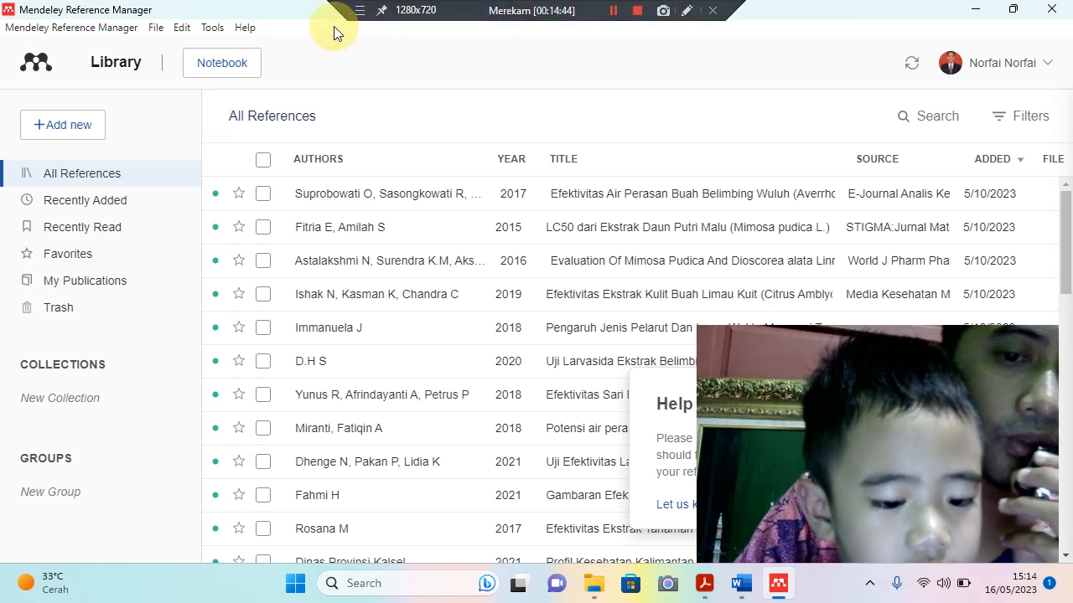
Review the options for adding new references, including files from the computer, manual entry and the BibTeX, Endnote XML and RIS library imports
left_click(65, 126)
left_click(64, 126)
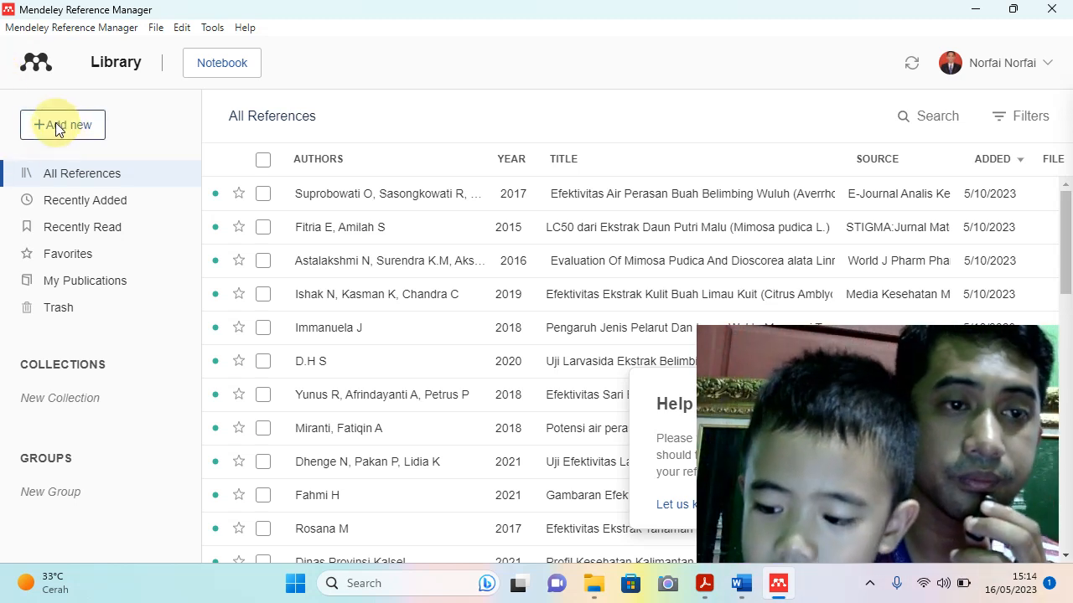
left_click(59, 130)
left_click(110, 144)
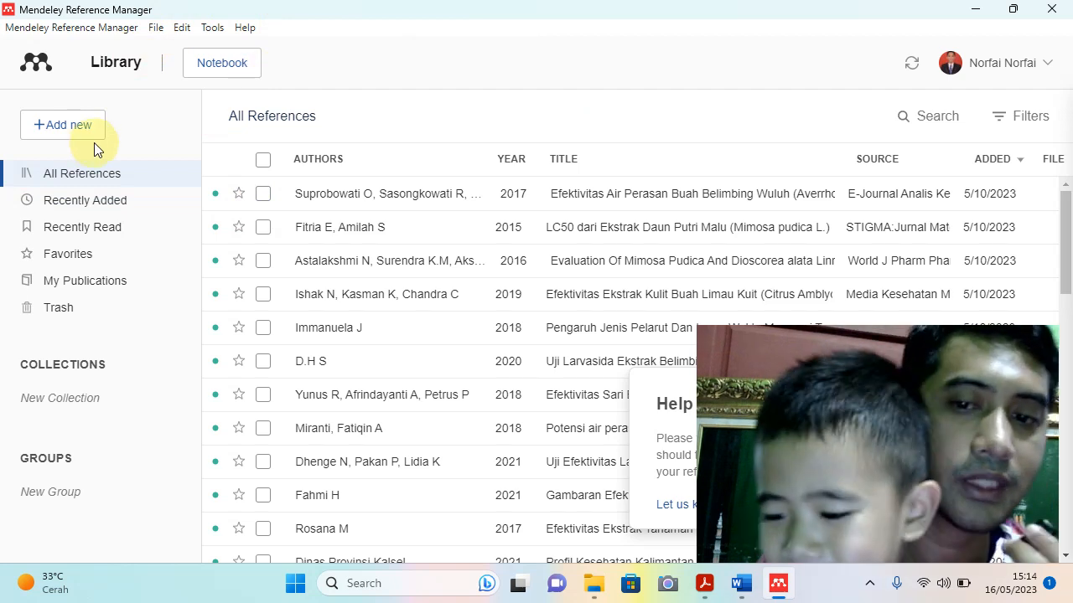
mouse_move(38, 596)
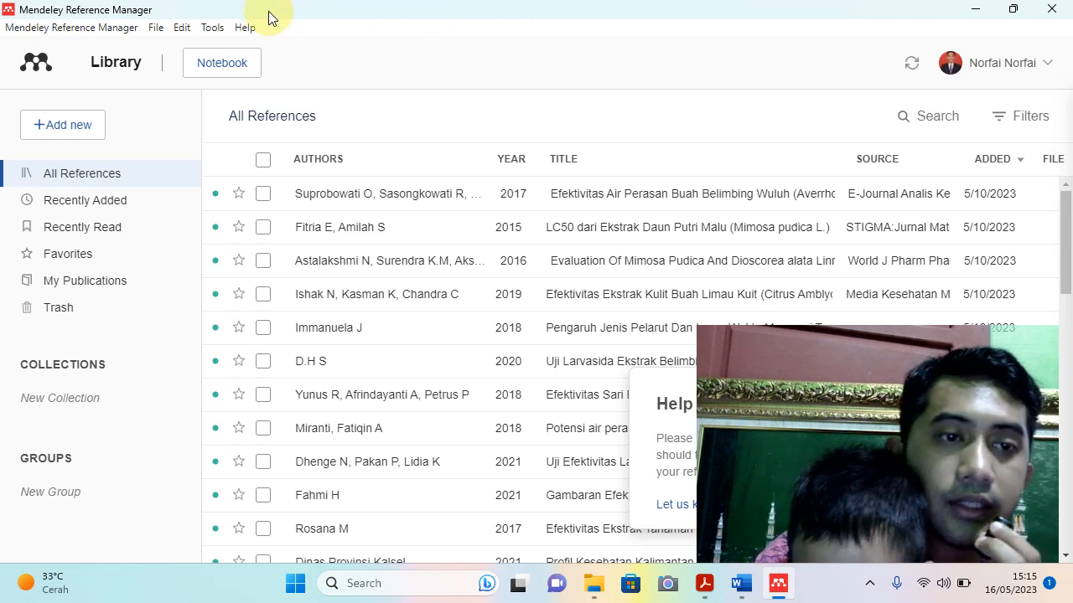
left_click(71, 132)
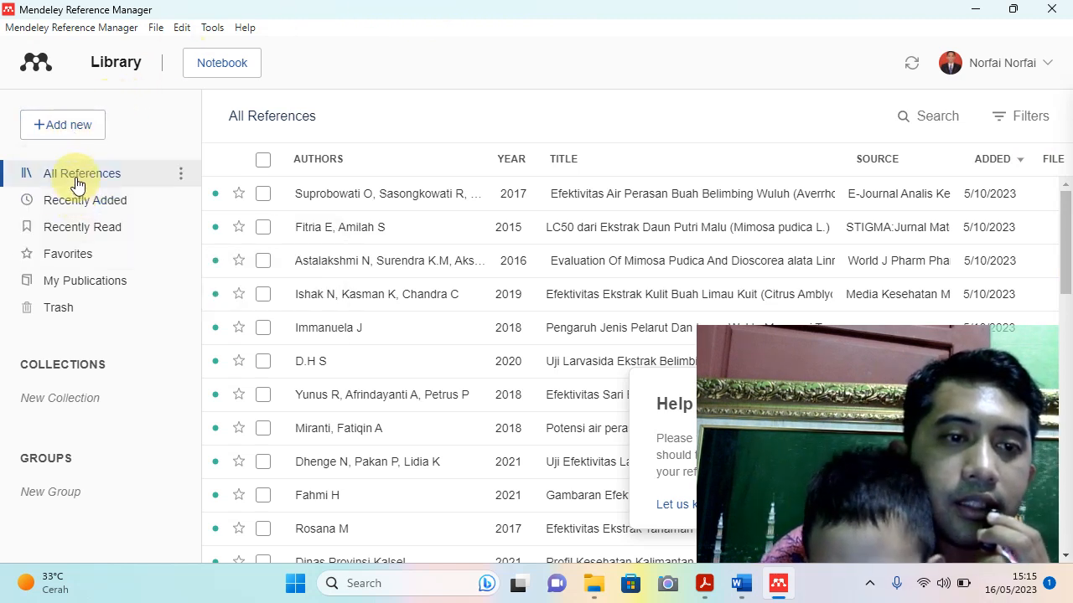
left_click(70, 129)
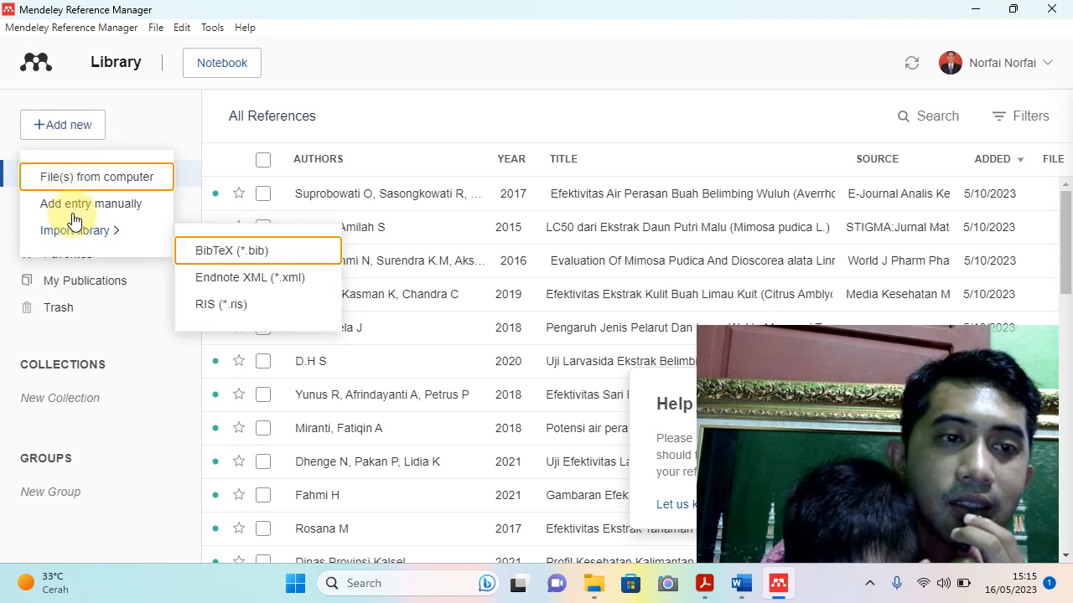
left_click(73, 134)
left_click(74, 131)
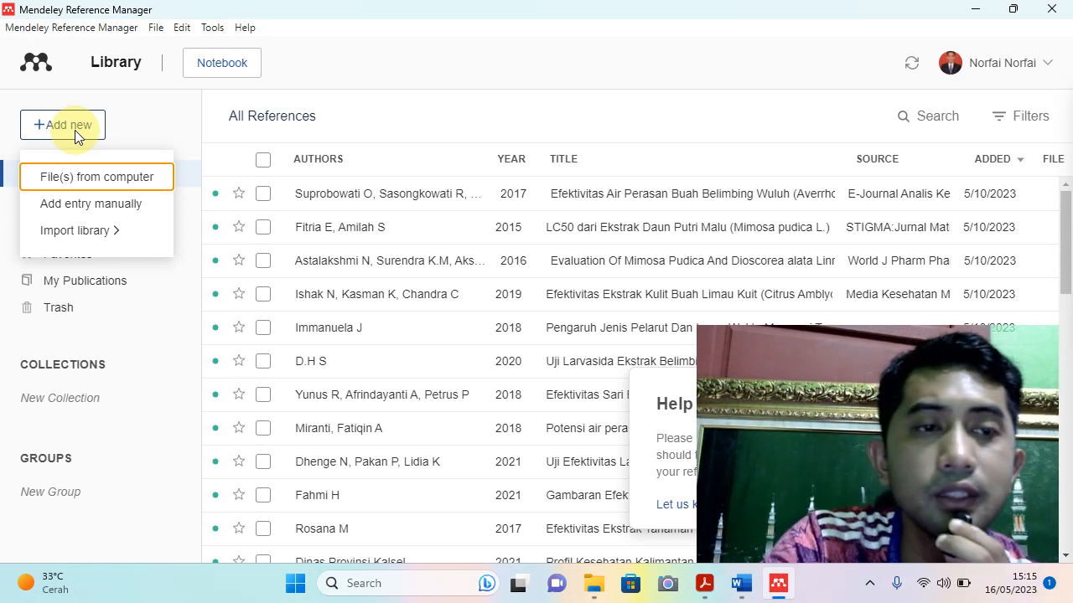
Look through the computer's locations in the chooser for adding reference files, and close it without picking a file
left_click(107, 181)
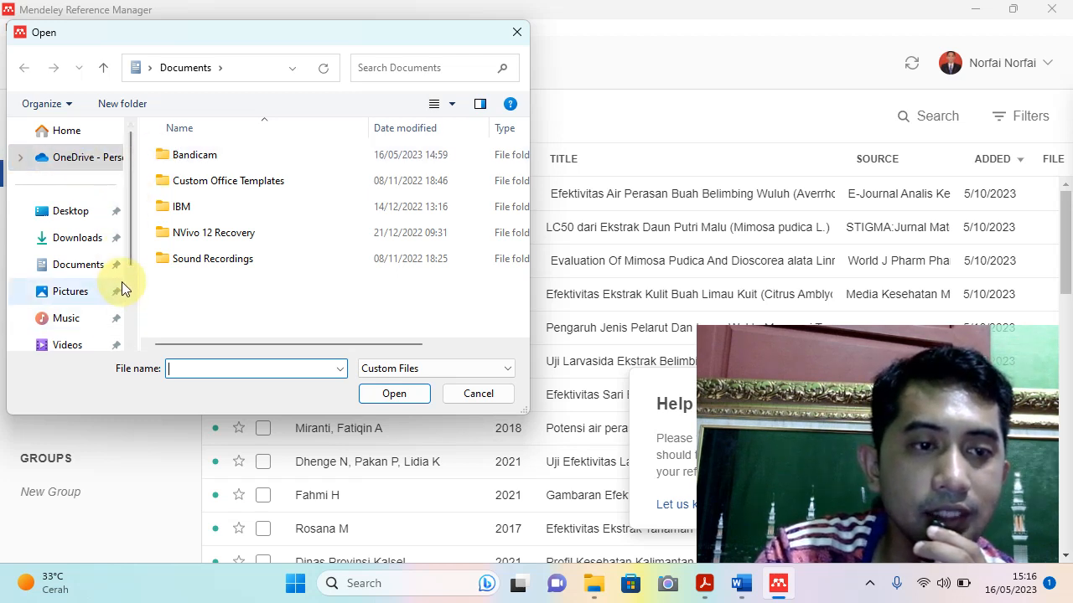
scroll(68, 317, "down", 2)
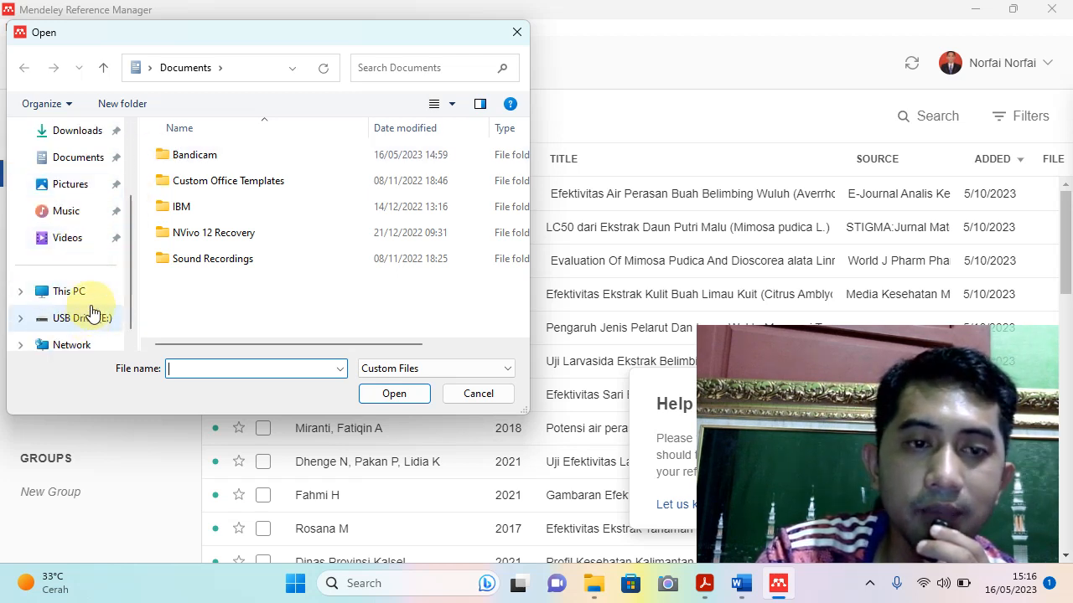
scroll(92, 312, "up", 1)
left_click(479, 394)
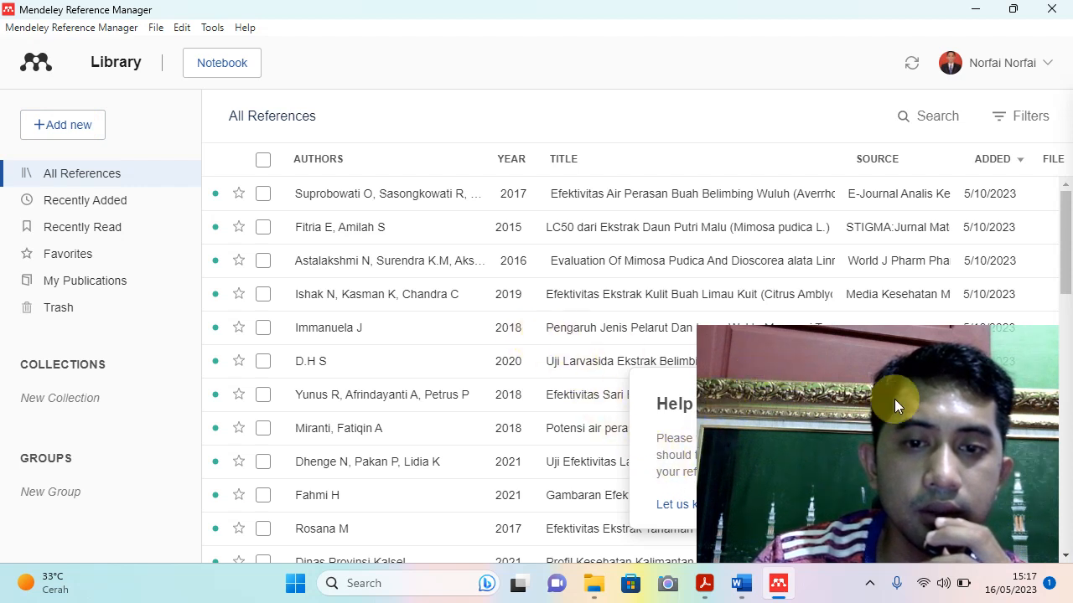
left_click(908, 366)
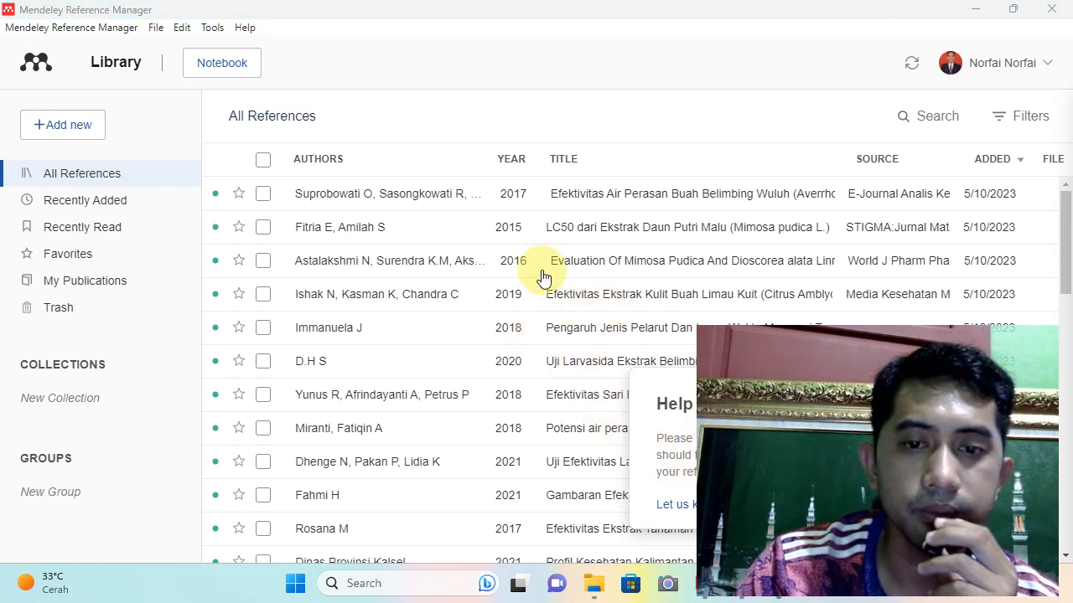
Open the form for adding a reference entry manually
left_click(81, 136)
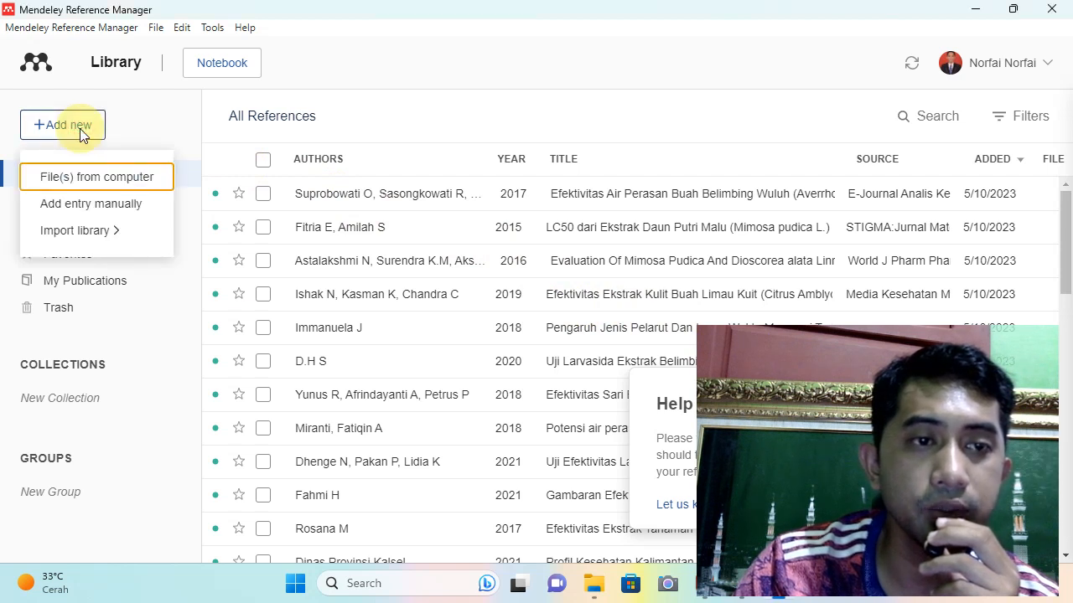
left_click(74, 211)
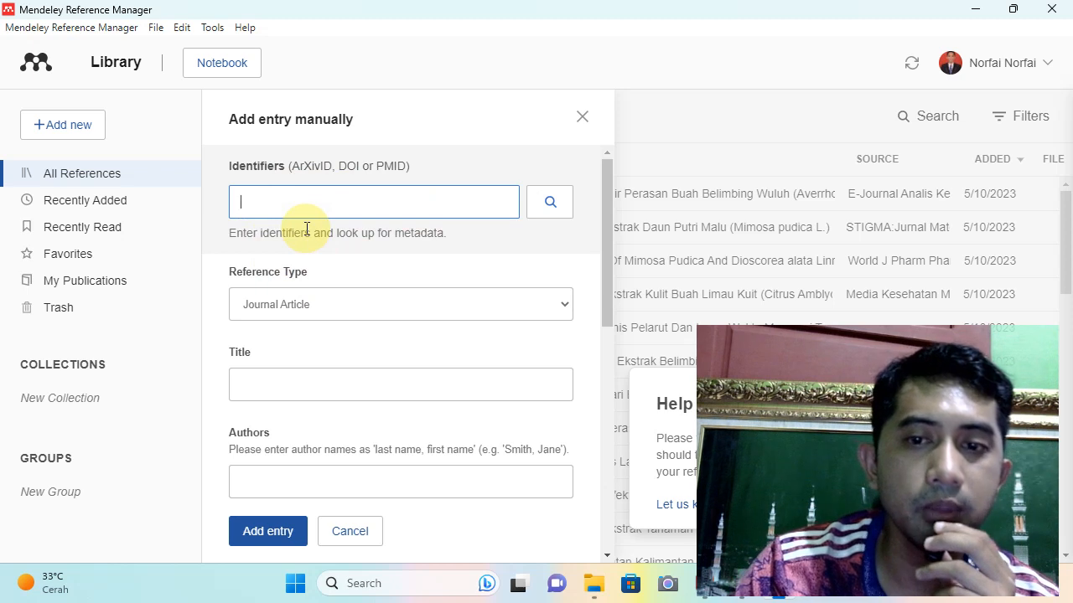
mouse_move(604, 189)
left_mouse_down()
mouse_move(595, 355)
mouse_move(618, 334)
mouse_move(613, 185)
left_mouse_up()
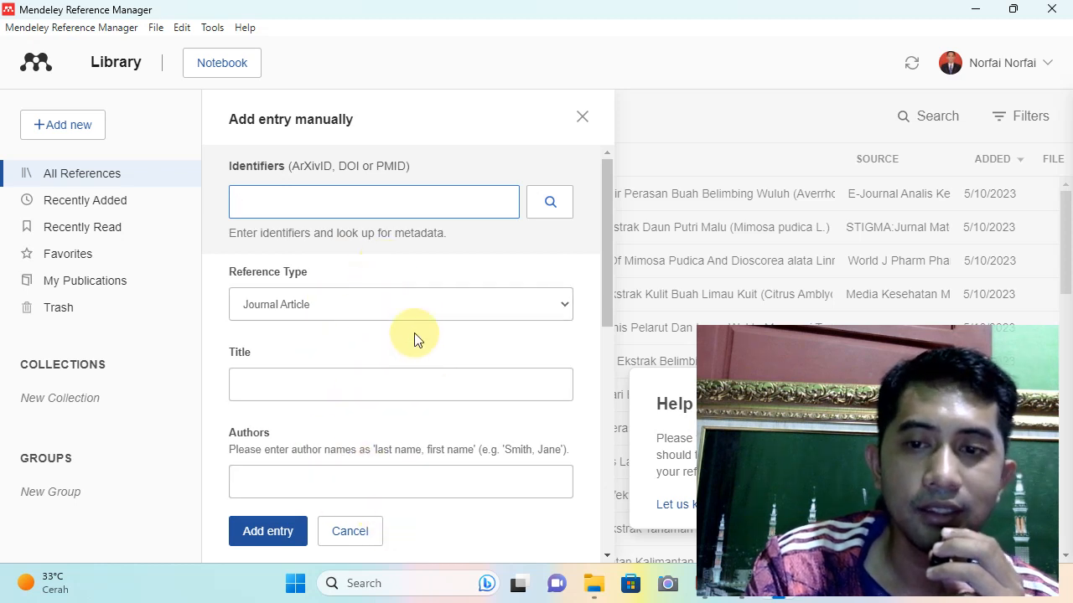
mouse_move(600, 596)
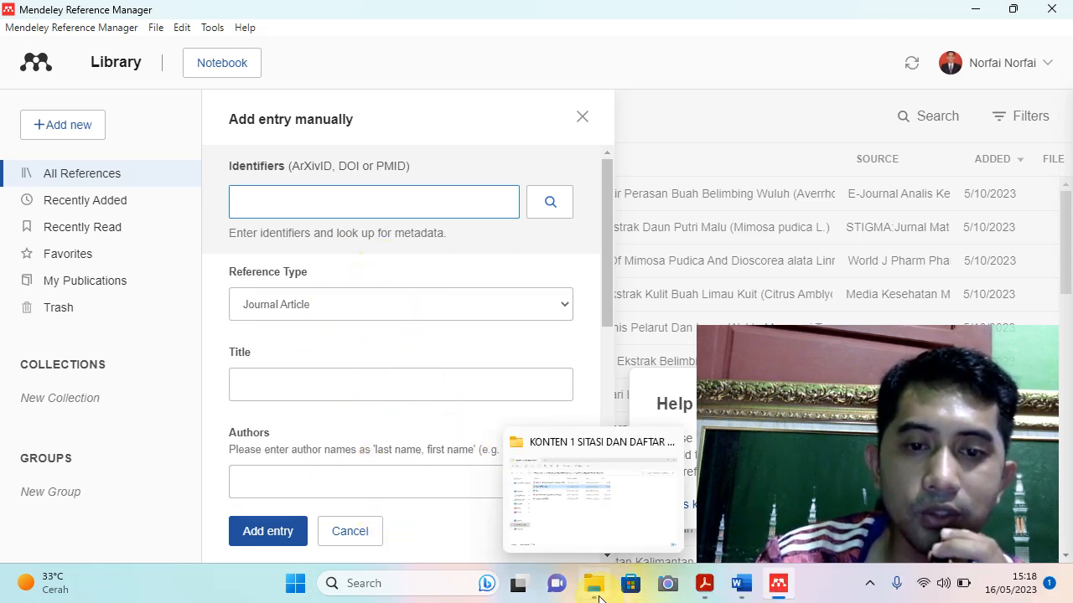
left_click(737, 590)
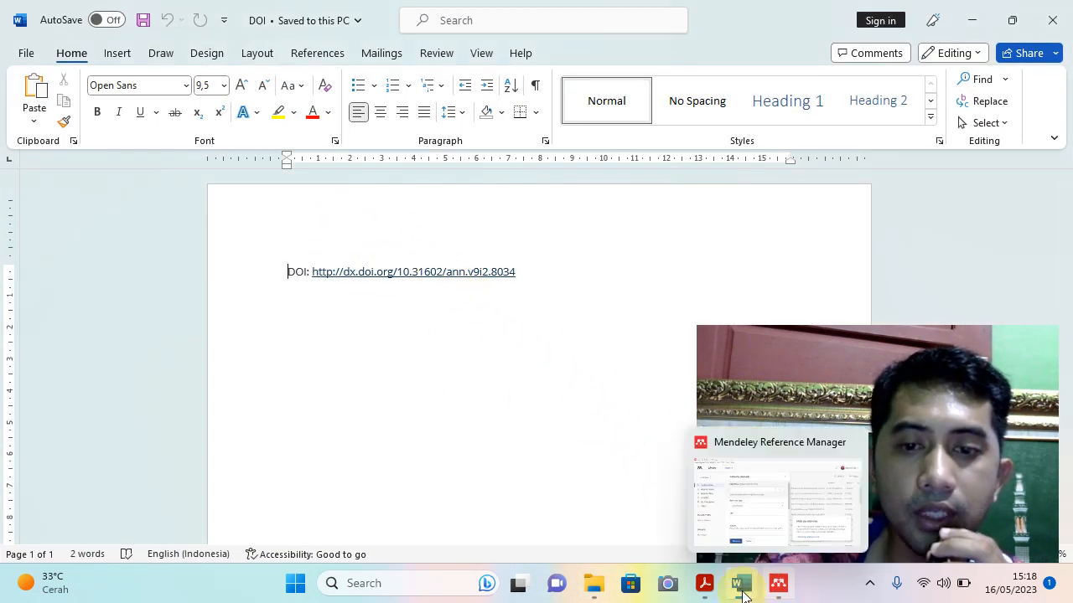
mouse_move(706, 595)
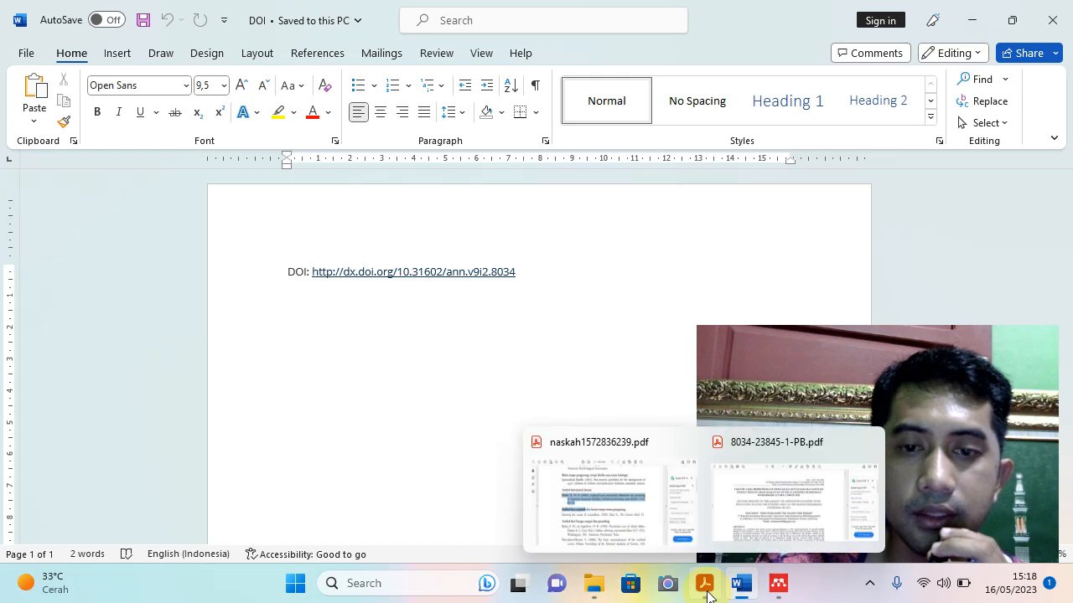
left_click(728, 508)
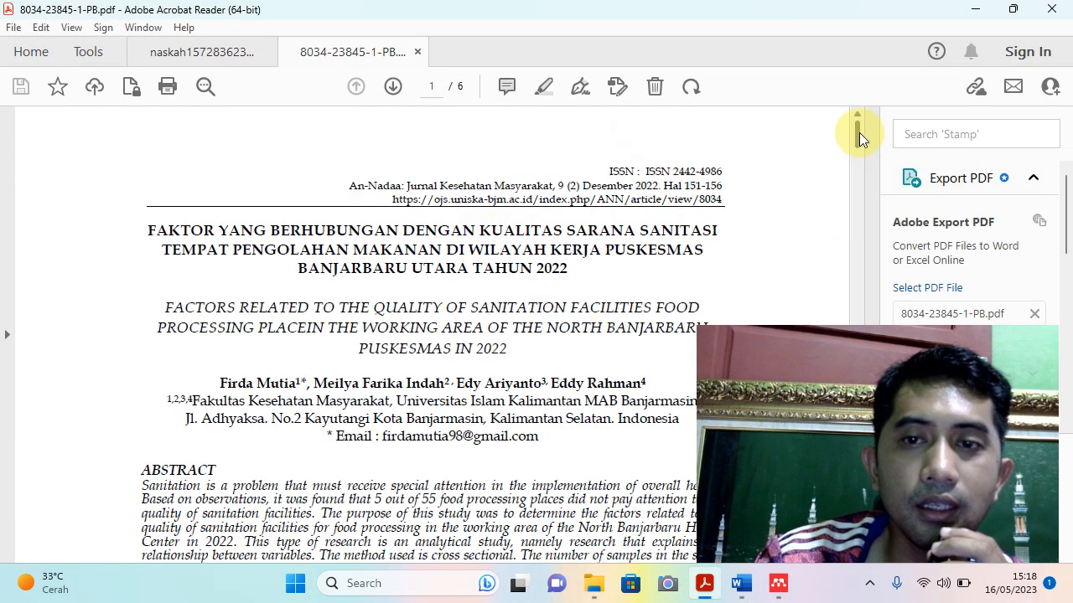
mouse_move(859, 134)
left_mouse_down()
mouse_move(868, 235)
mouse_move(855, 129)
left_mouse_up()
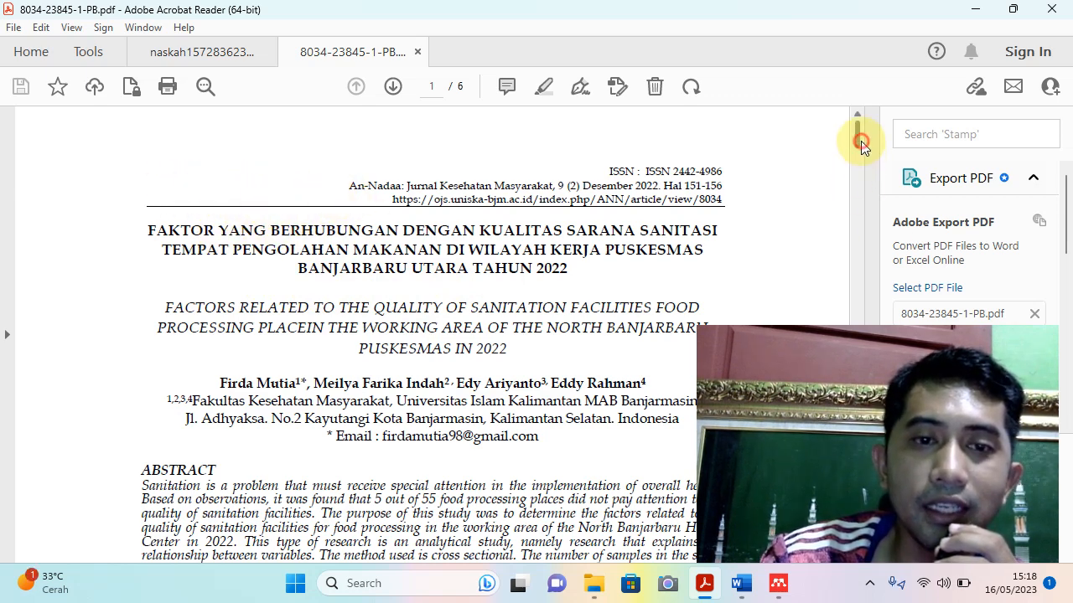
scroll(863, 146, "down", 3)
mouse_move(750, 597)
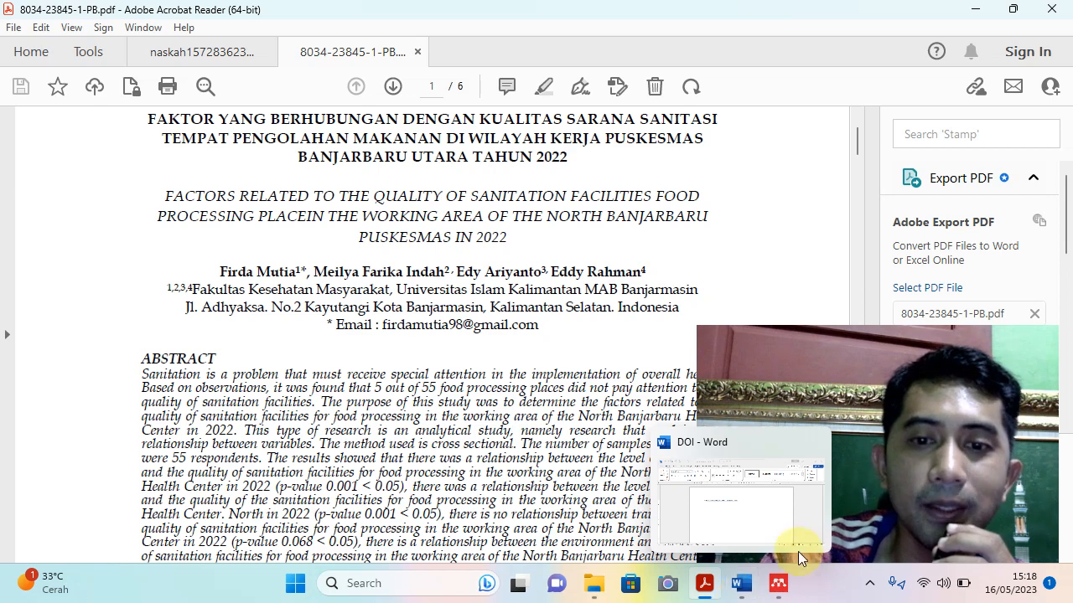
left_click(752, 519)
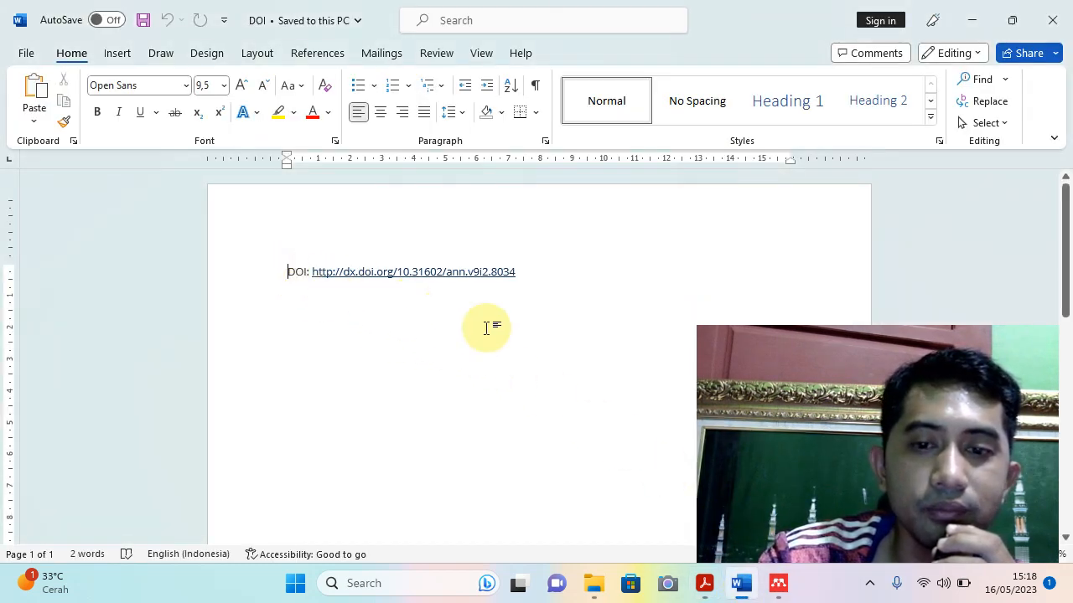
mouse_move(590, 595)
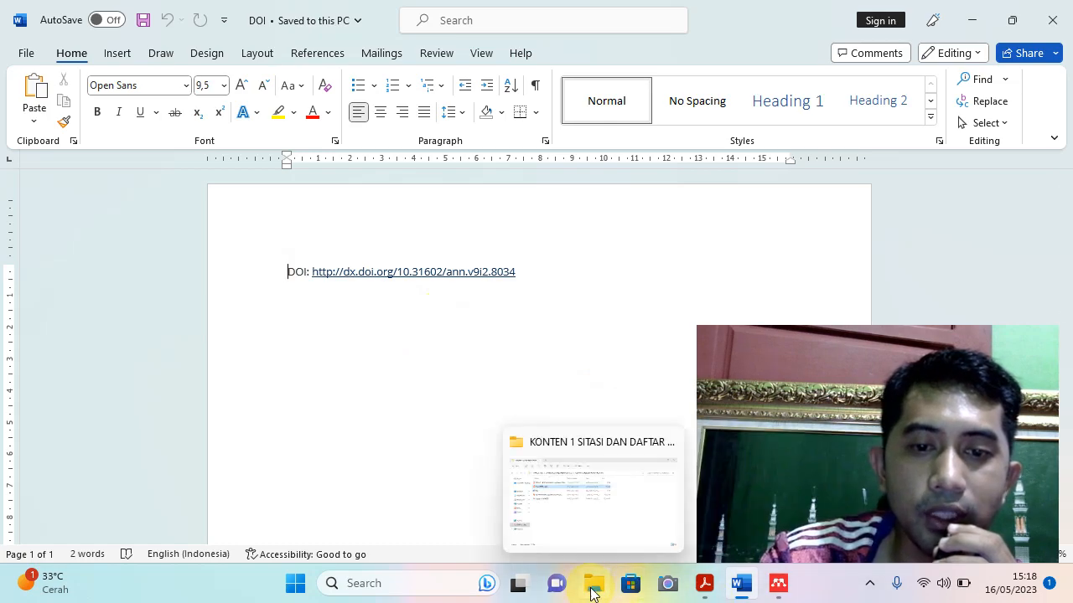
Minimize the Word, Acrobat Reader and Mendeley windows to return to the desktop
left_click(970, 27)
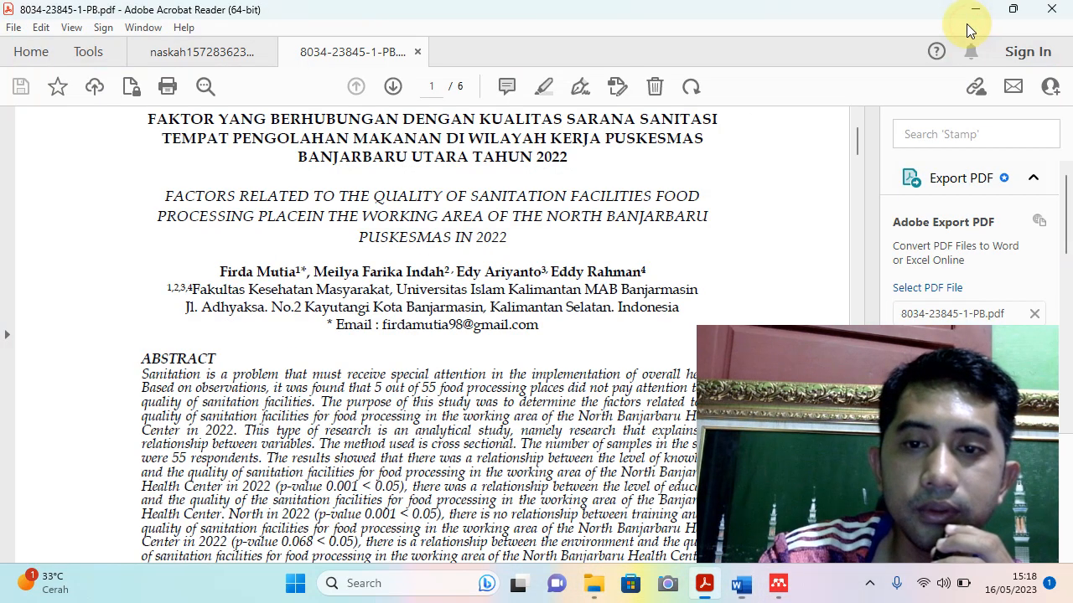
left_click(974, 10)
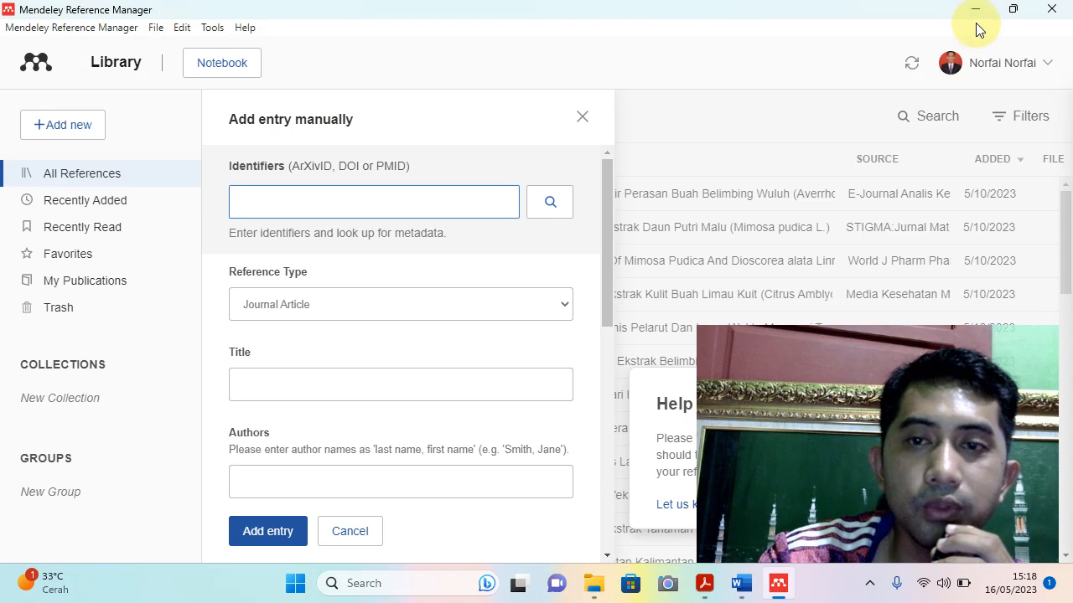
left_click(975, 11)
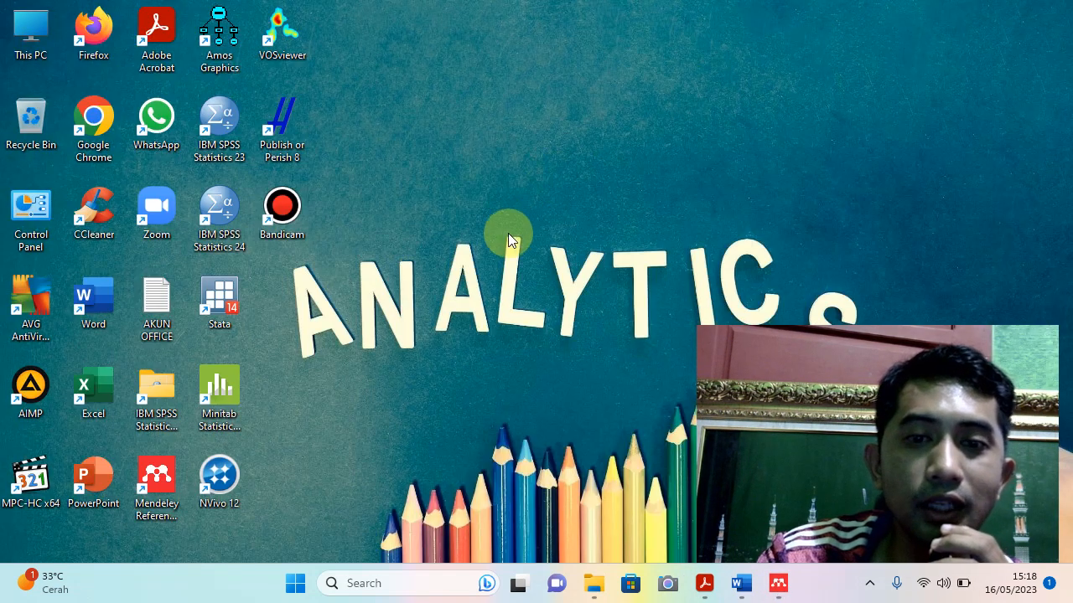
Open Chrome, search Google for "jurnal an nadaa", and open the An-Nadaa: Jurnal Kesehatan Masyarakat website
double_click(97, 144)
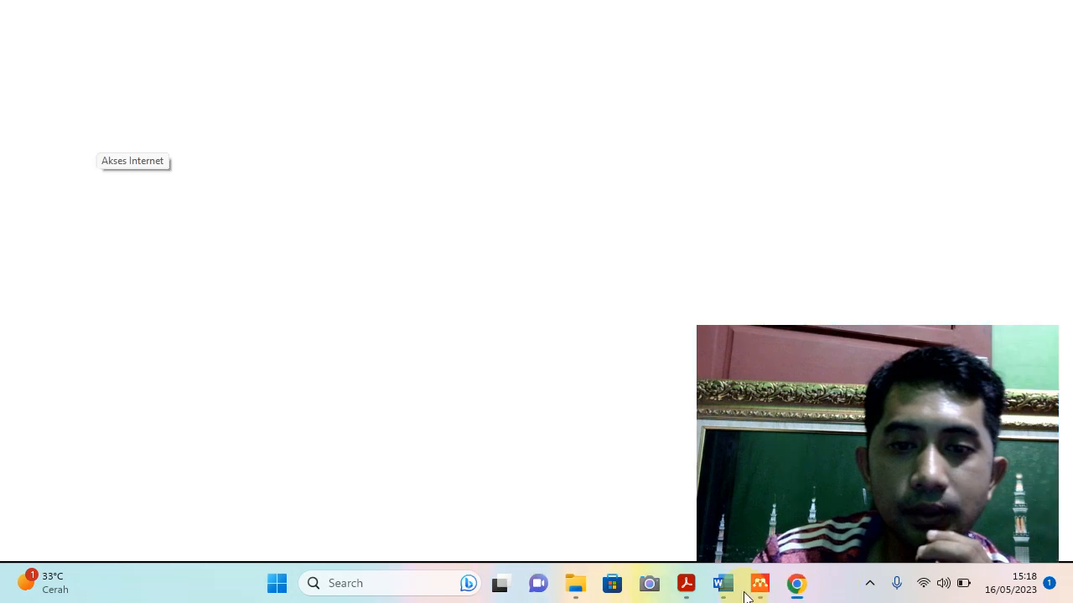
left_click(760, 585)
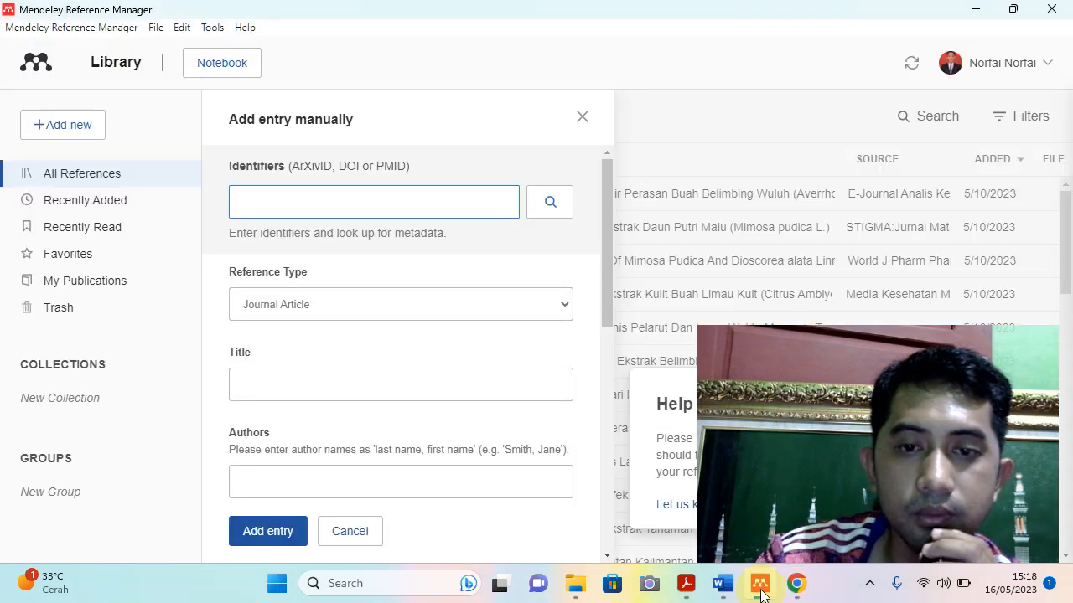
left_click(801, 592)
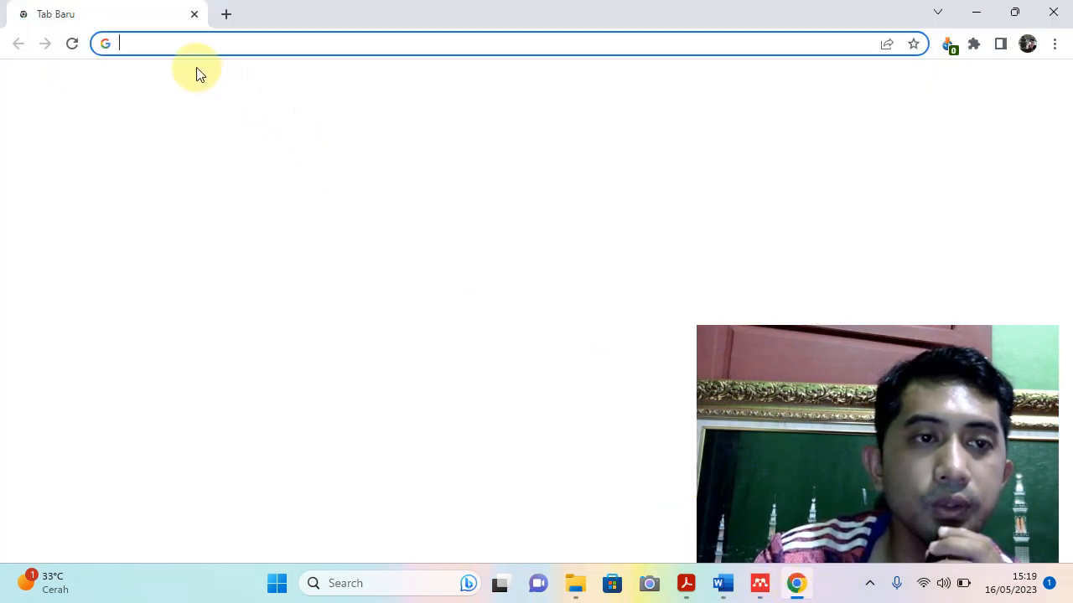
type("jur")
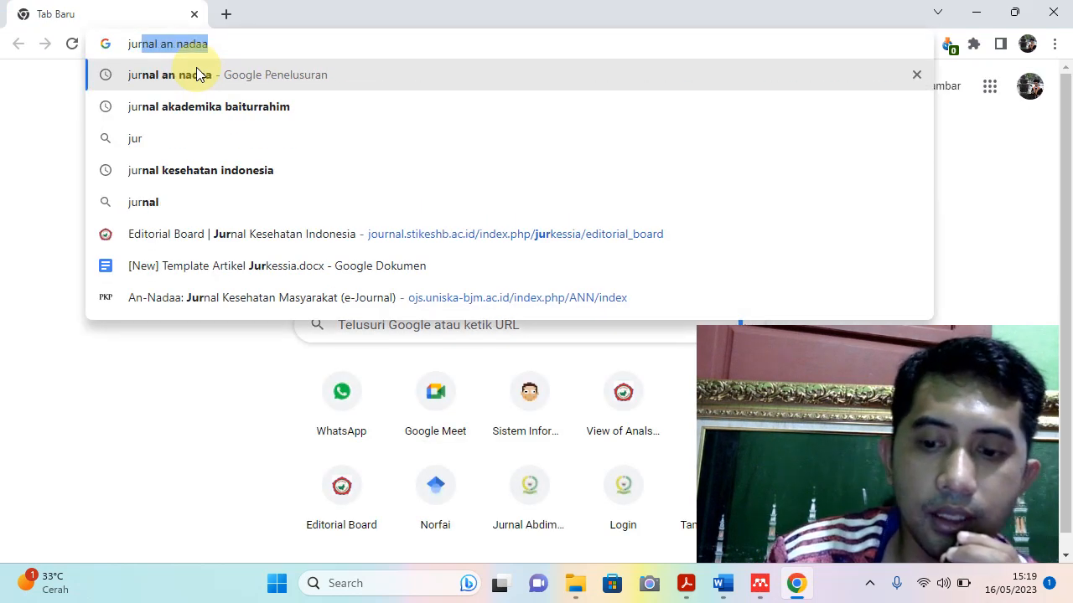
key("Right")
left_click(200, 74)
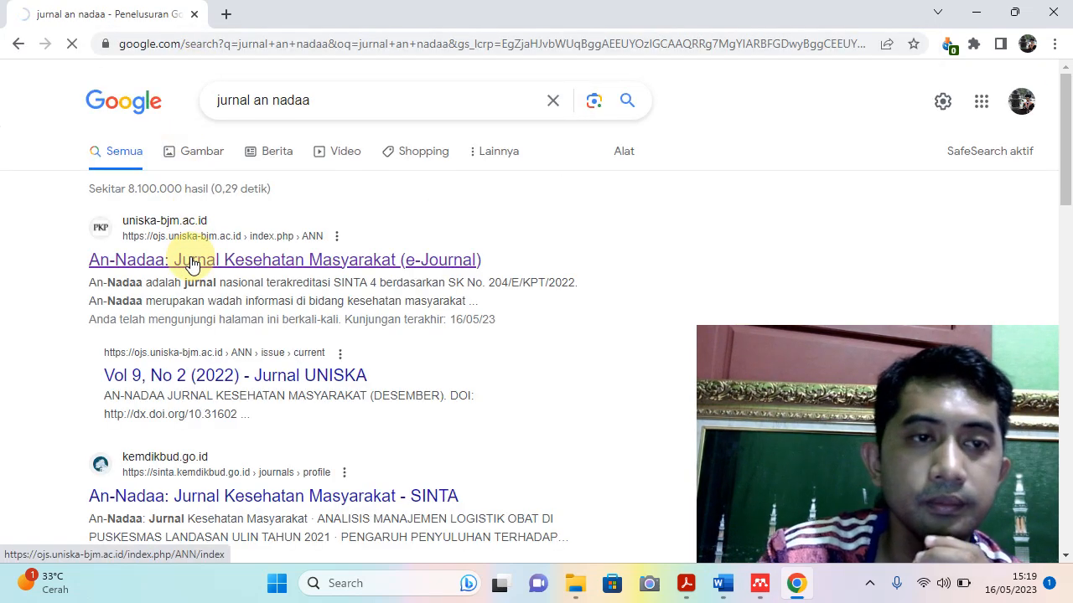
left_click(202, 263)
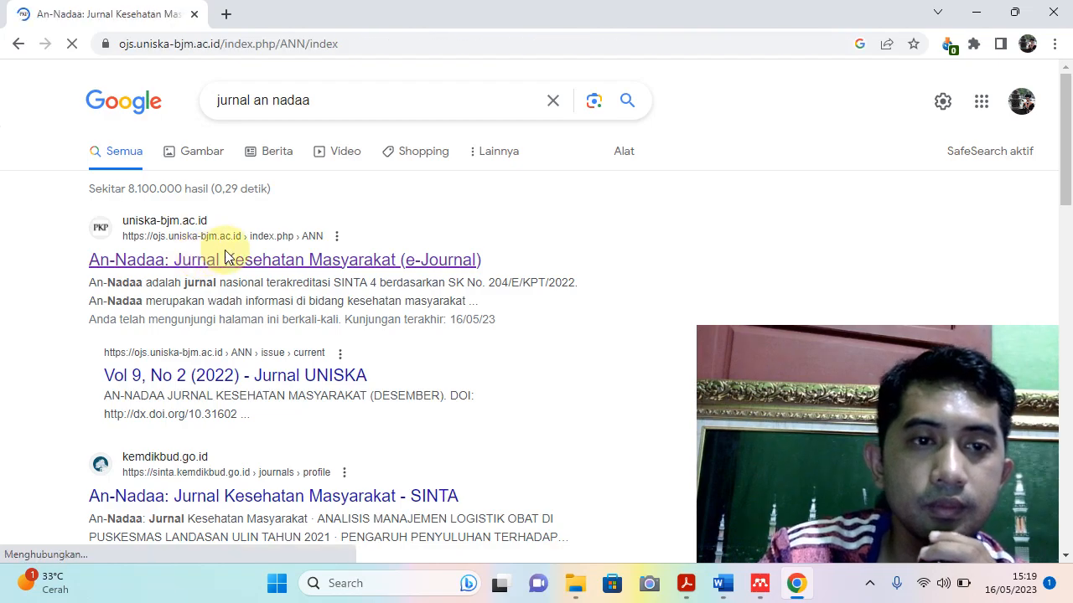
Find the Vol 9, No 2 (2022) issue on the journal's homepage and open its table of contents
scroll(368, 269, "down", 5)
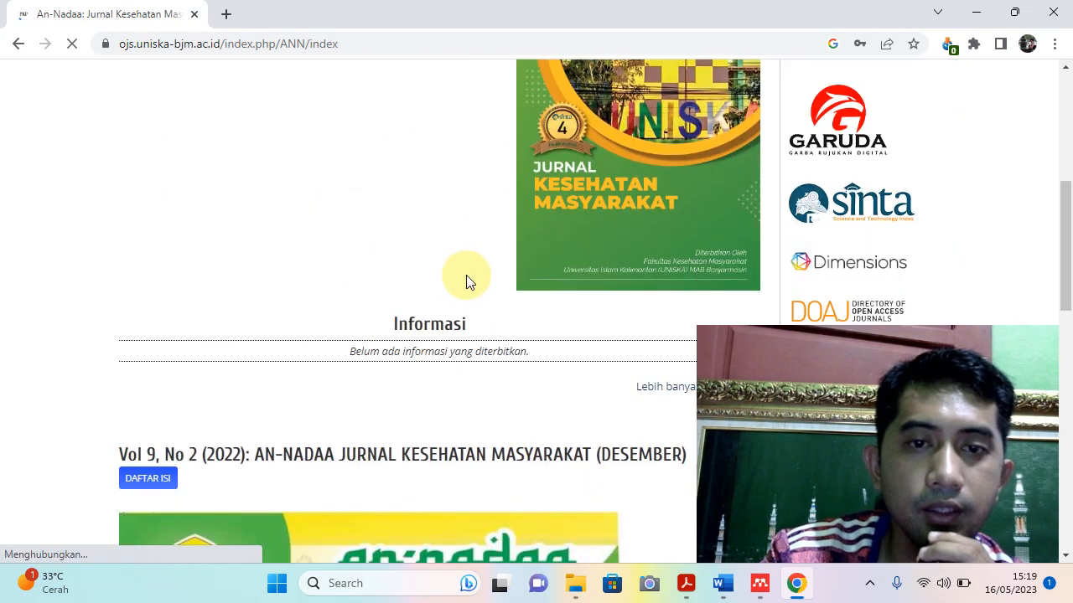
scroll(486, 283, "up", 5)
scroll(512, 281, "down", 6)
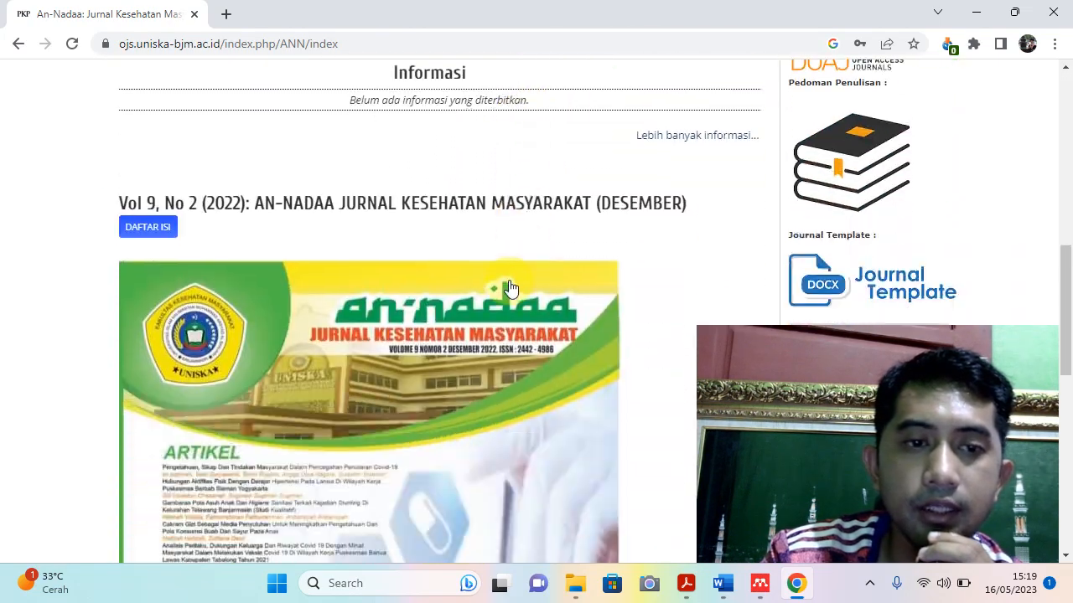
scroll(419, 284, "up", 1)
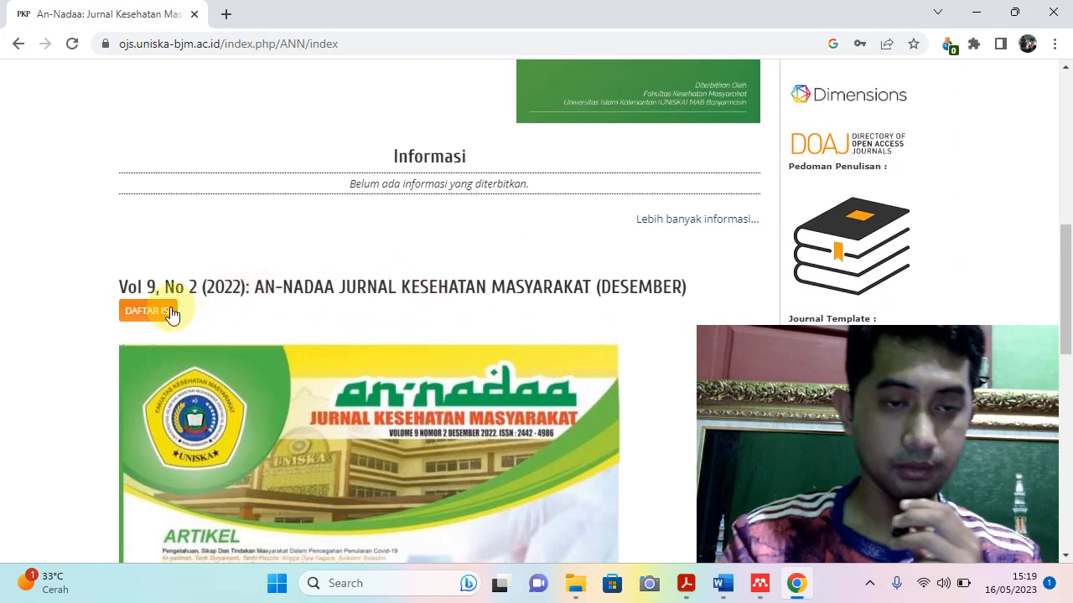
left_click(165, 316)
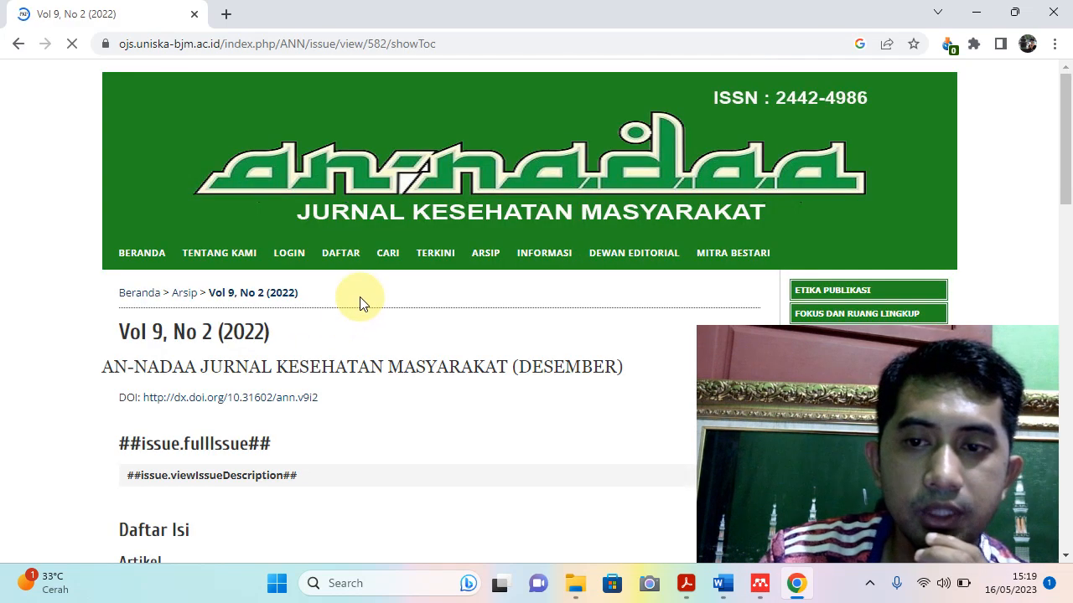
Copy the DOI 10.31602/ann.v9i2.8034 of the article on food-place sanitation quality in Banjarbaru Utara from the issue's article list
scroll(451, 318, "down", 2)
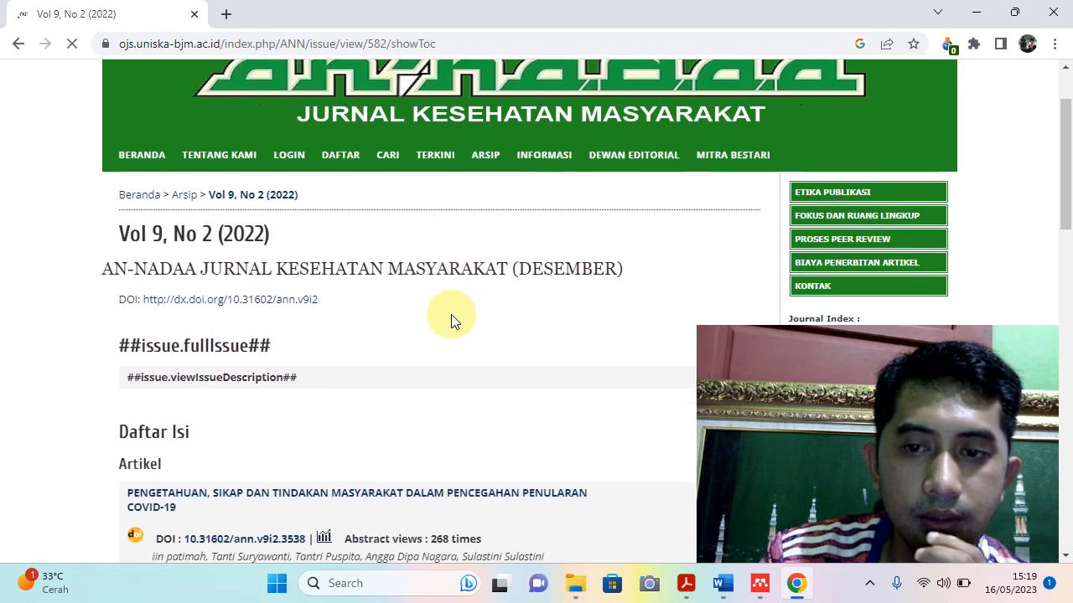
scroll(452, 321, "down", 2)
scroll(452, 320, "down", 2)
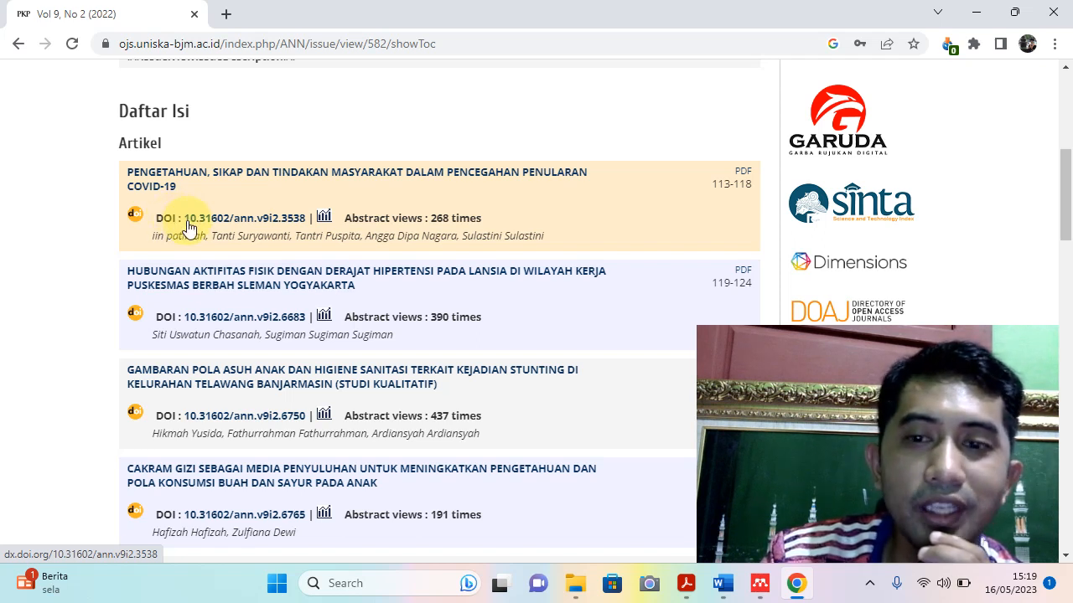
scroll(227, 302, "down", 2)
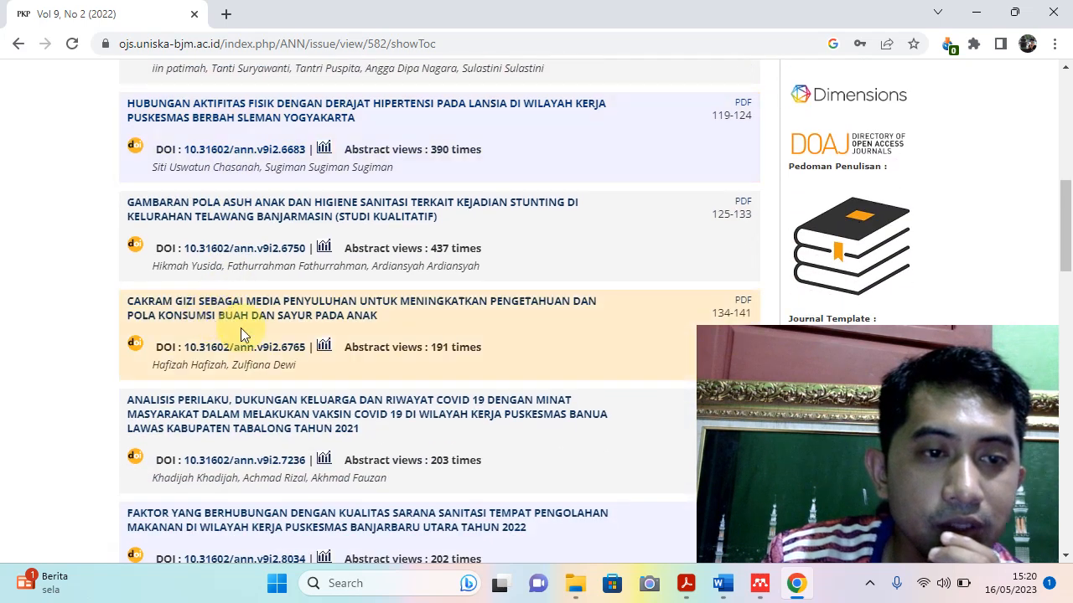
scroll(254, 352, "down", 2)
scroll(268, 371, "down", 2)
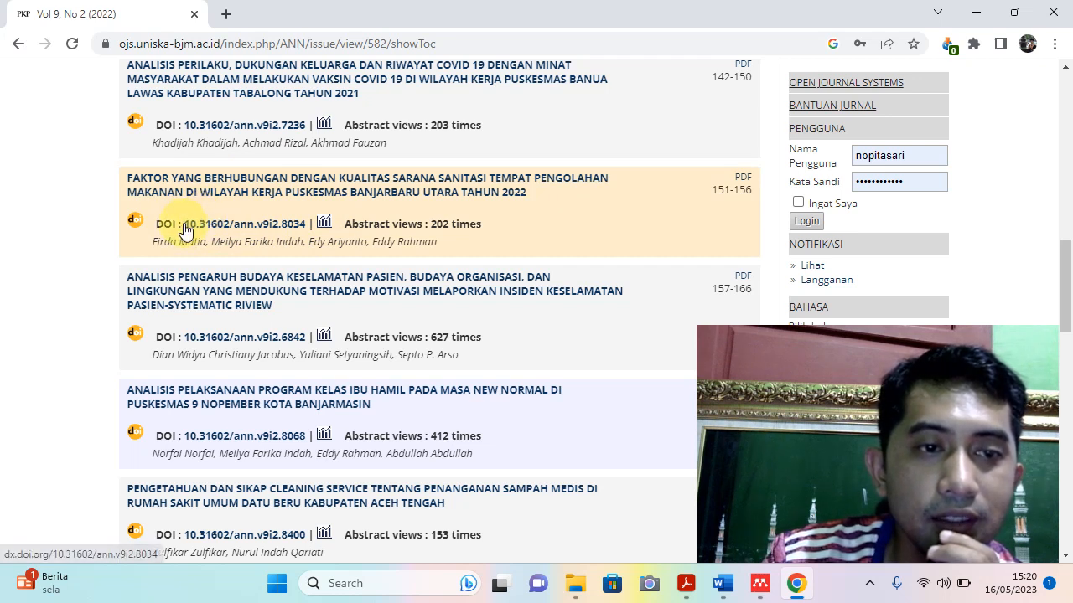
left_click_drag(183, 223, 281, 224)
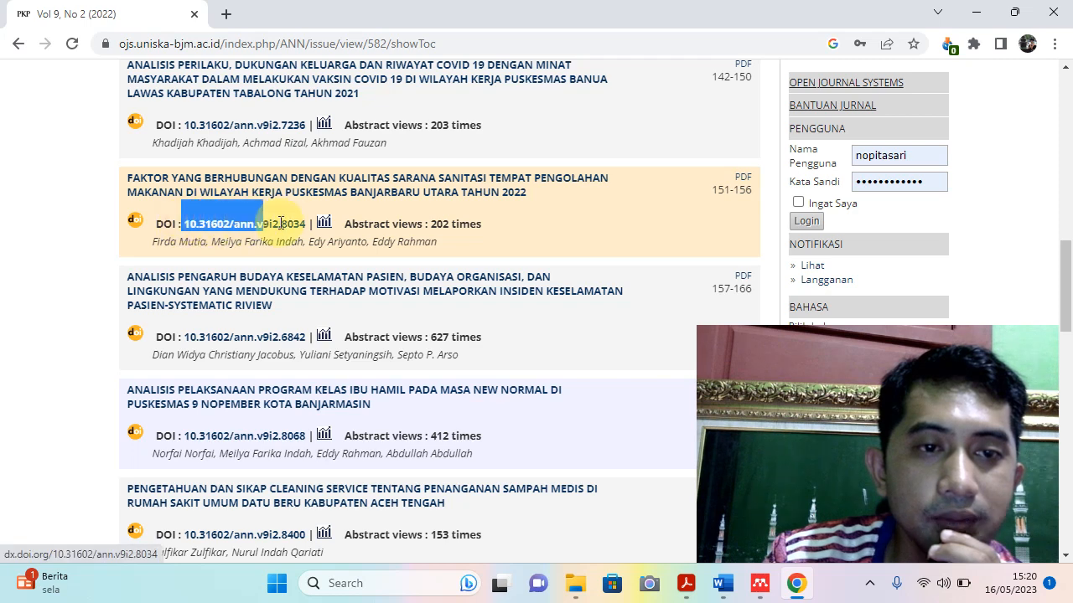
right_click(286, 223)
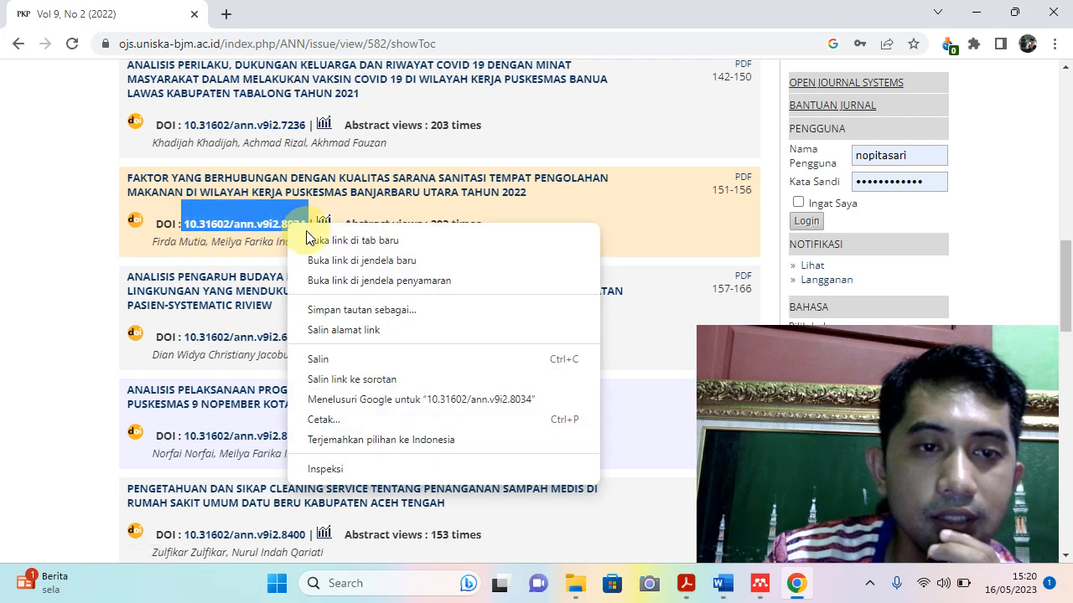
left_click(319, 360)
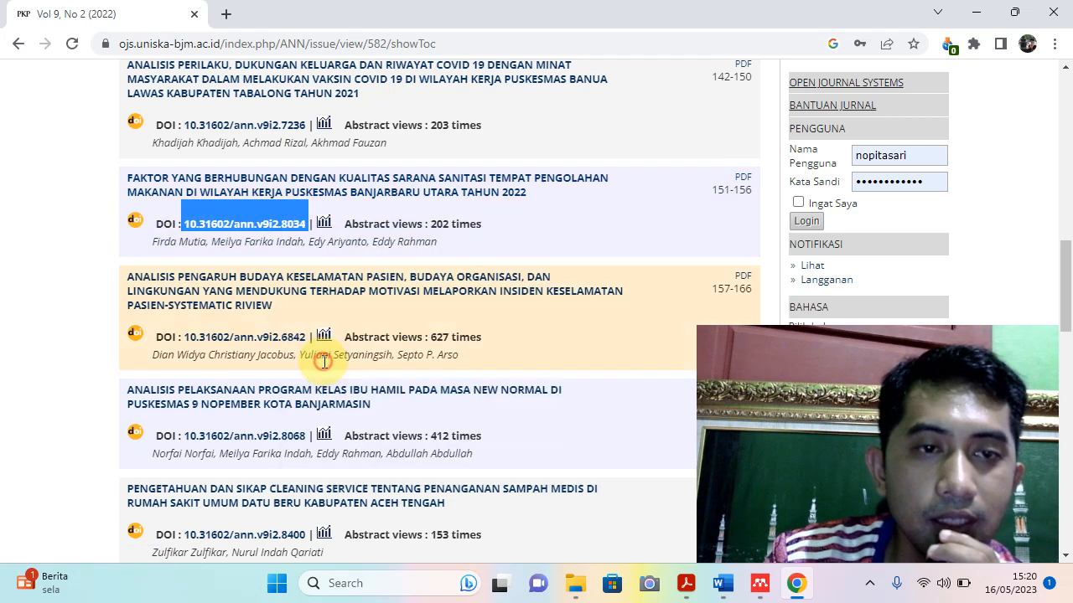
Switch to Mendeley, paste the DOI 10.31602/ann.v9i2.8034 as the manual entry's identifier, and look up its metadata
left_click(760, 587)
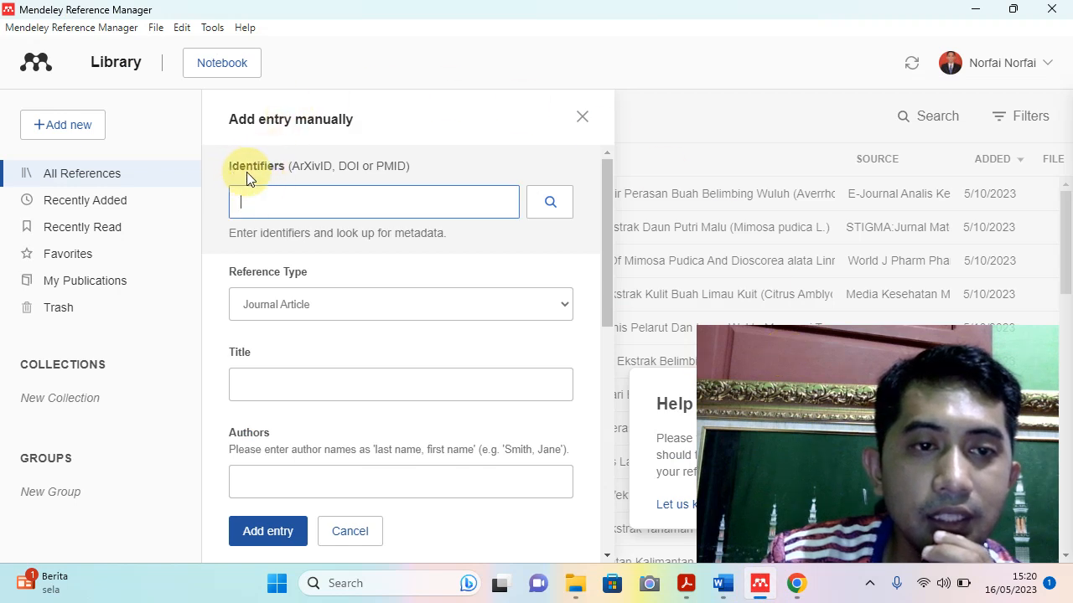
left_click(276, 205)
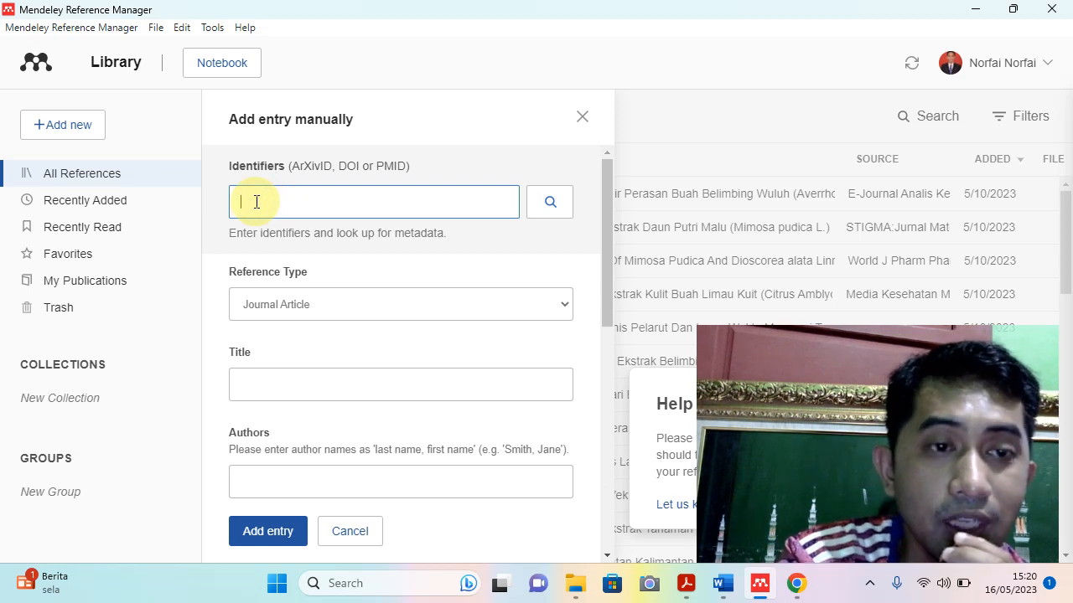
left_click(556, 201)
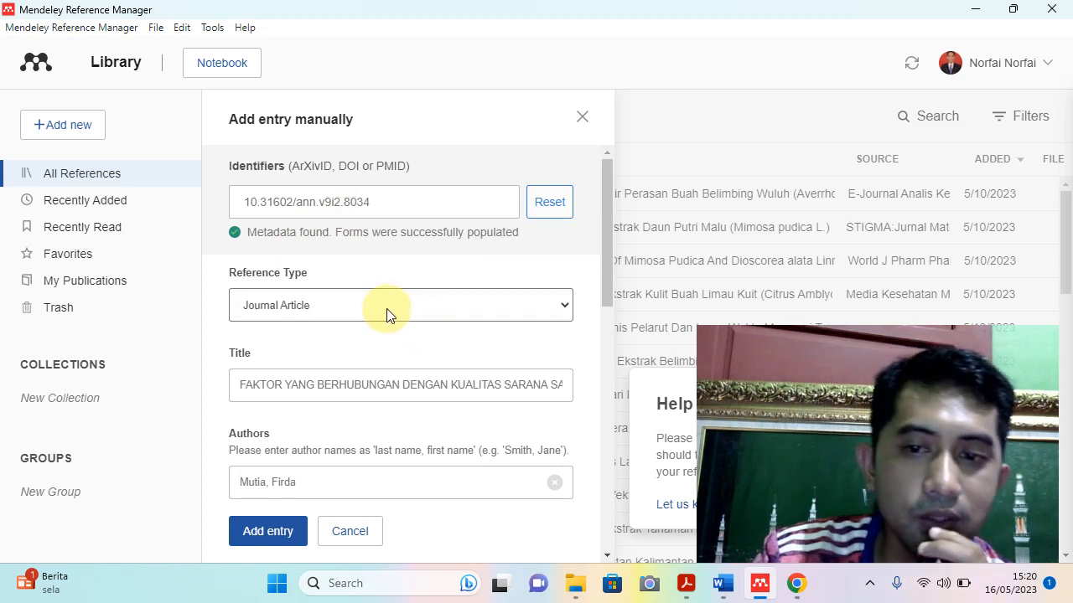
Browse the available reference types for the entry and choose Journal Article
scroll(382, 319, "down", 1)
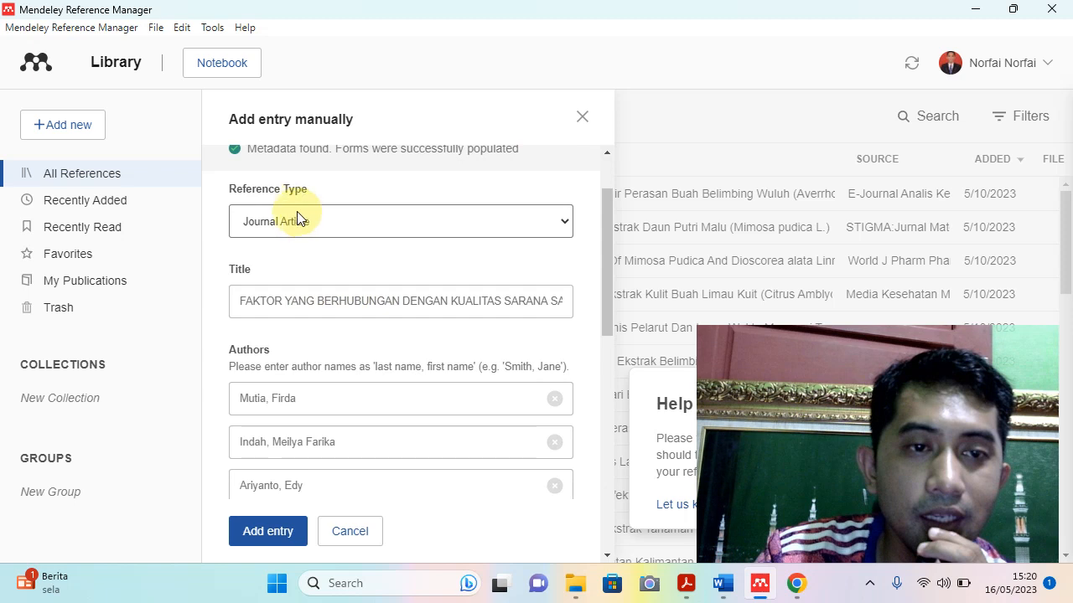
left_click(460, 230)
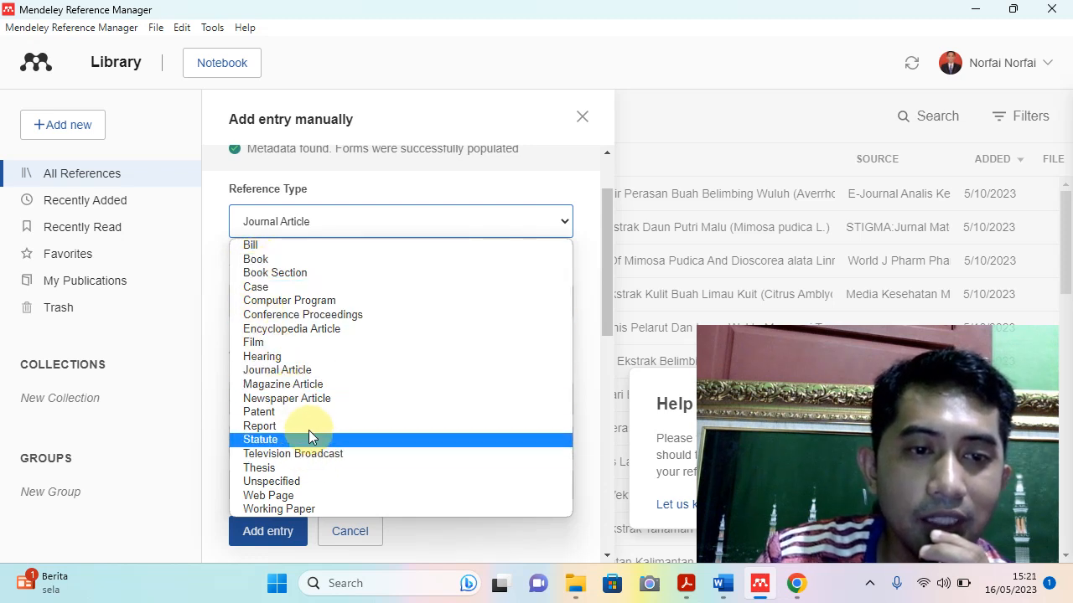
left_click(293, 372)
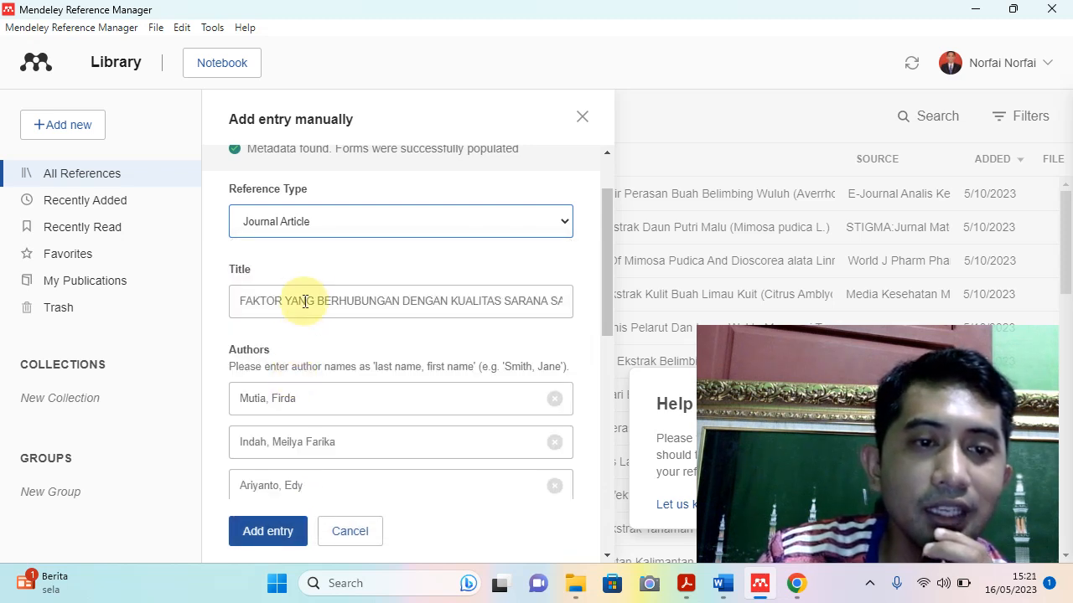
Check the entry's title, authors, journal, year, pages, volume, issue and month in the manual entry form
left_click_drag(237, 302, 198, 308)
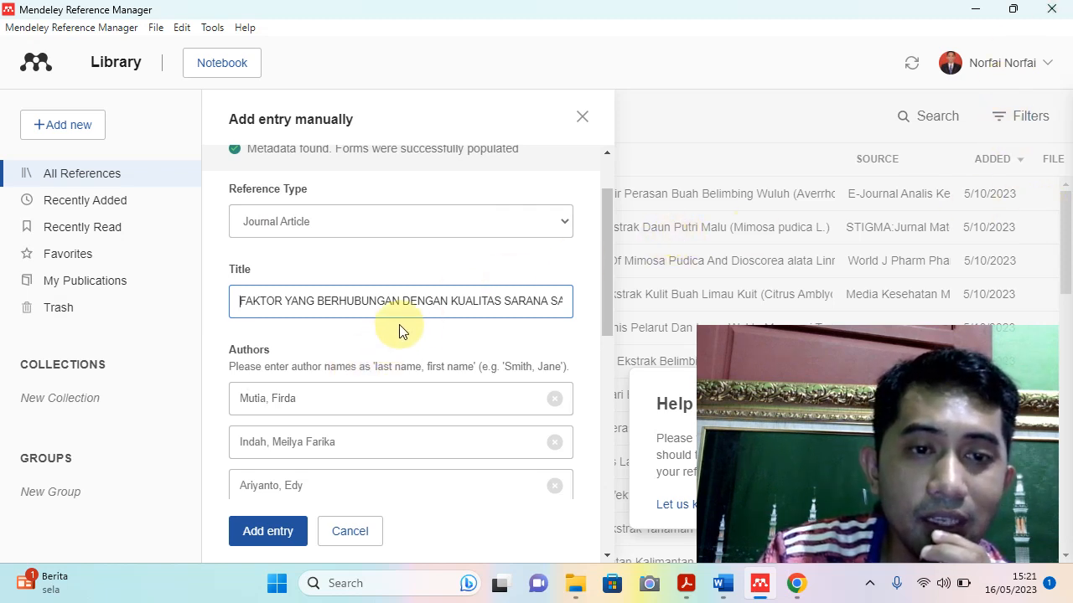
scroll(465, 308, "down", 5)
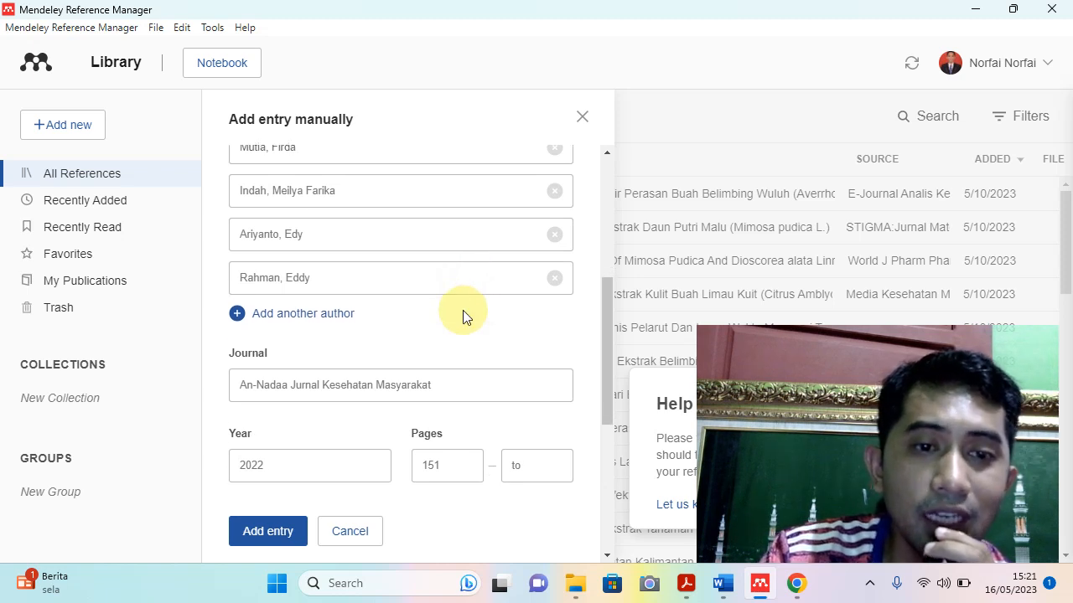
scroll(463, 314, "down", 4)
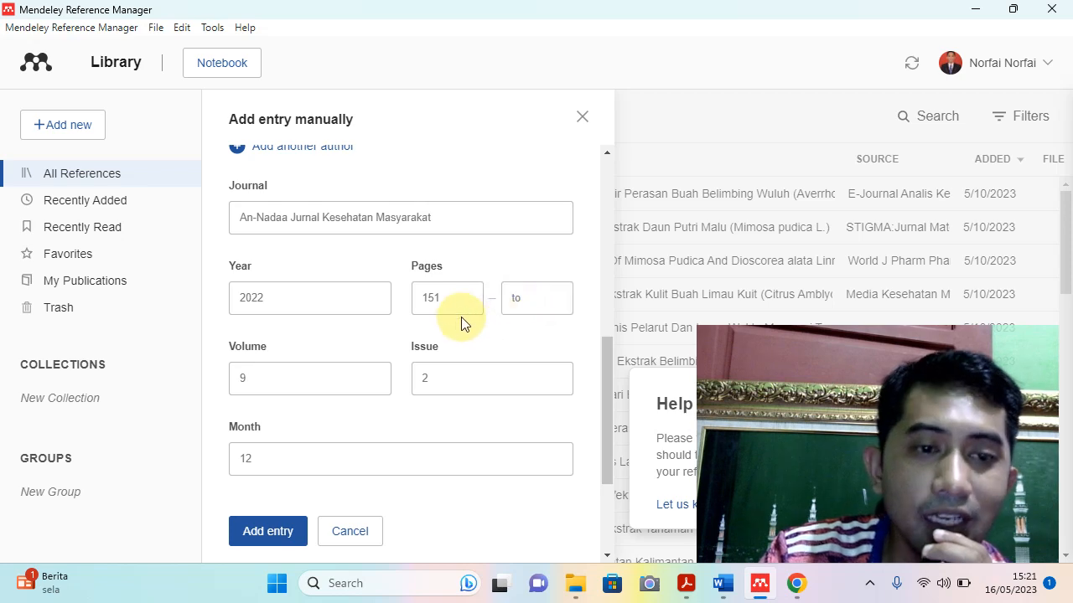
scroll(469, 321, "up", 9)
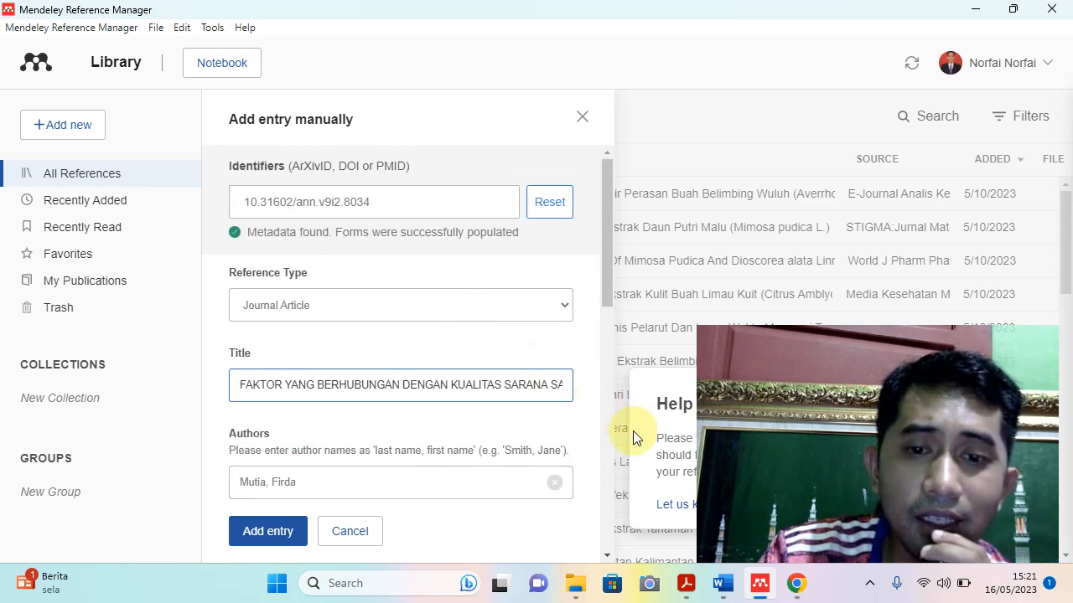
mouse_move(695, 595)
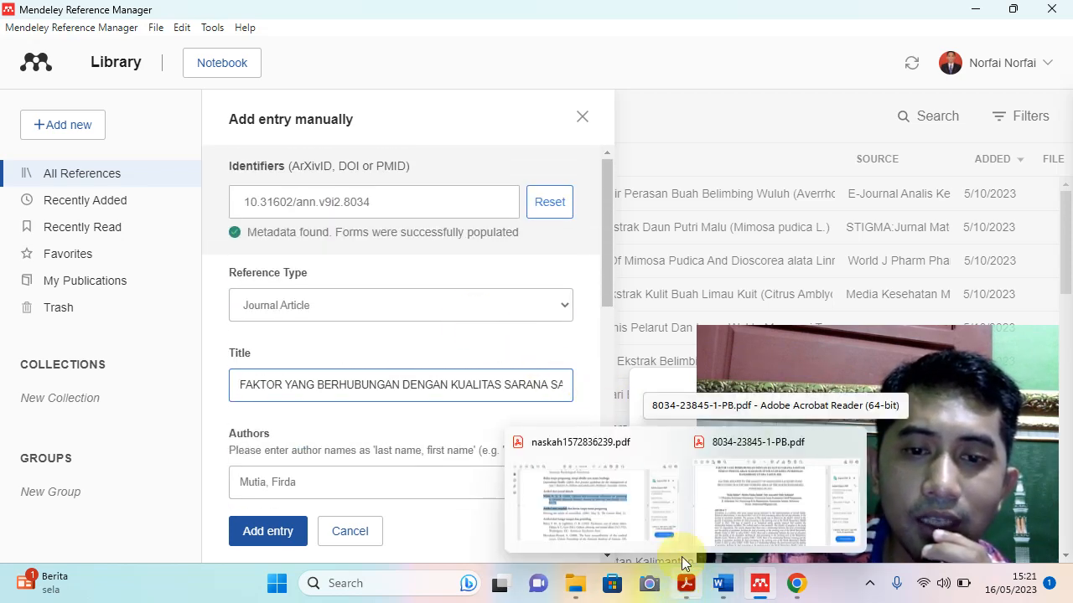
mouse_move(742, 516)
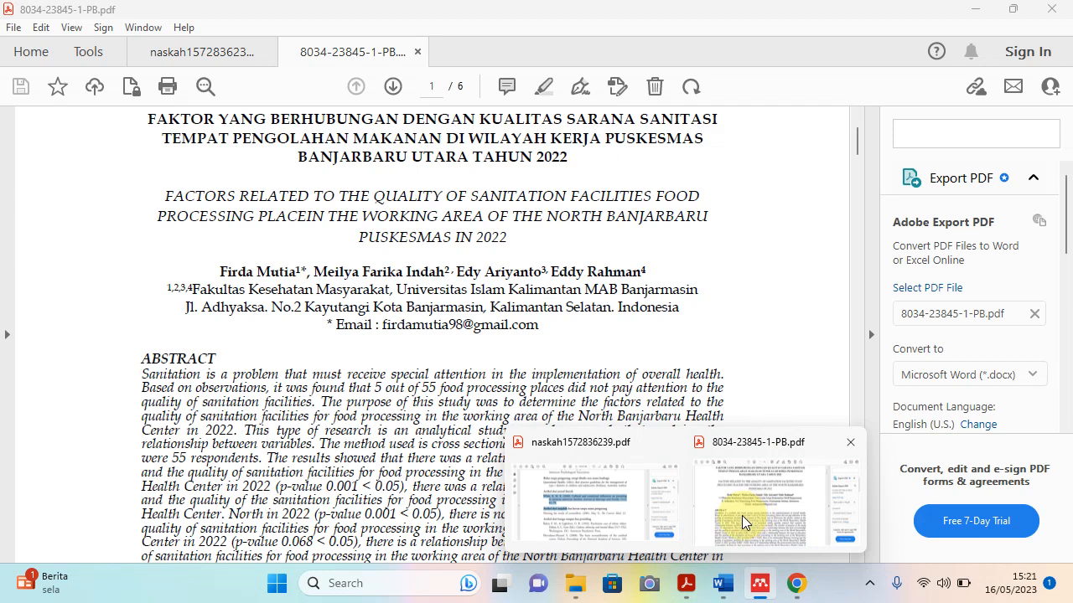
left_click(741, 515)
scroll(726, 211, "up", 3)
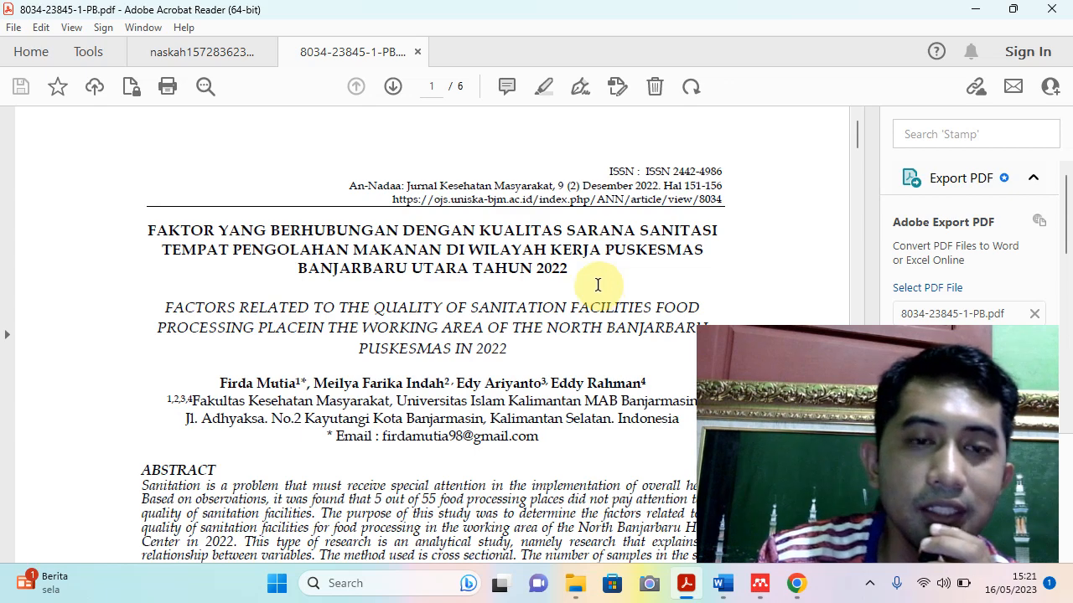
left_click(1012, 9)
left_click_drag(560, 65, 1012, 71)
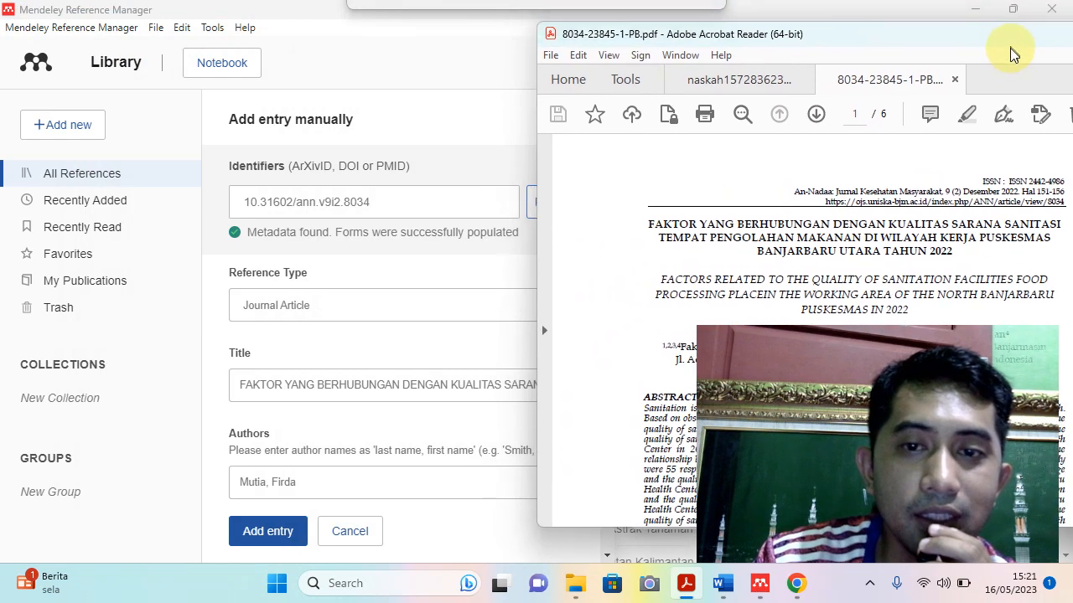
left_click(282, 382)
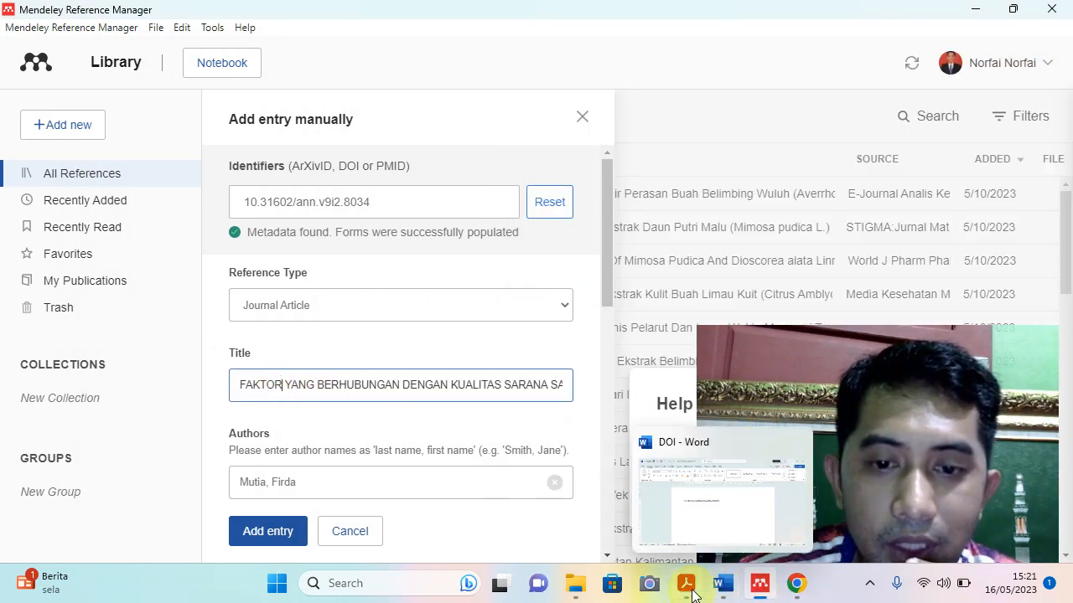
left_click(796, 591)
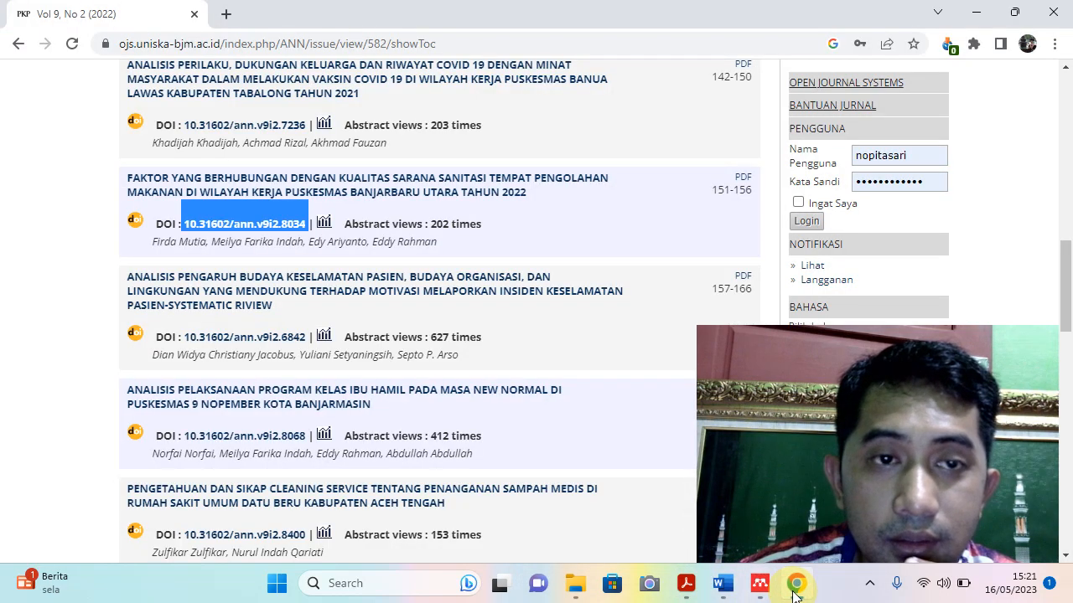
left_click(796, 586)
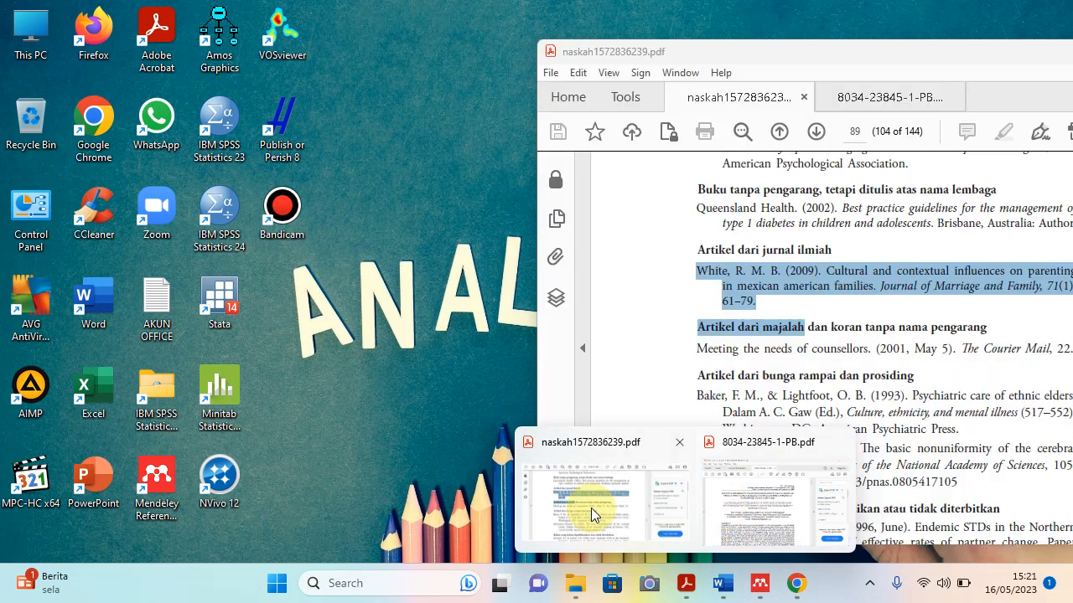
left_click(775, 509)
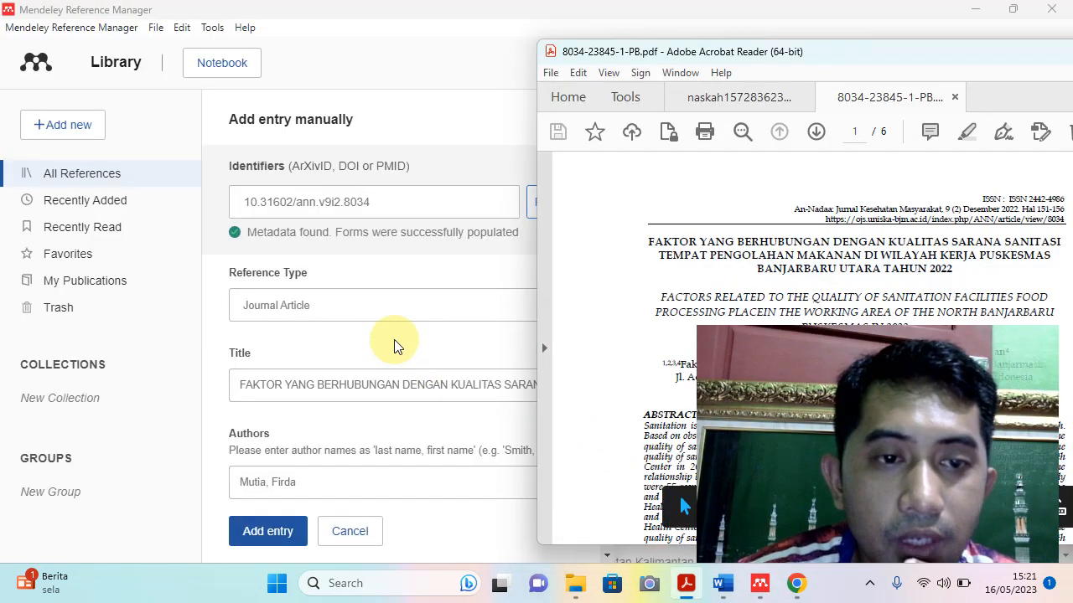
Read the entry's full title in the manual entry form through to its end
left_click(331, 387)
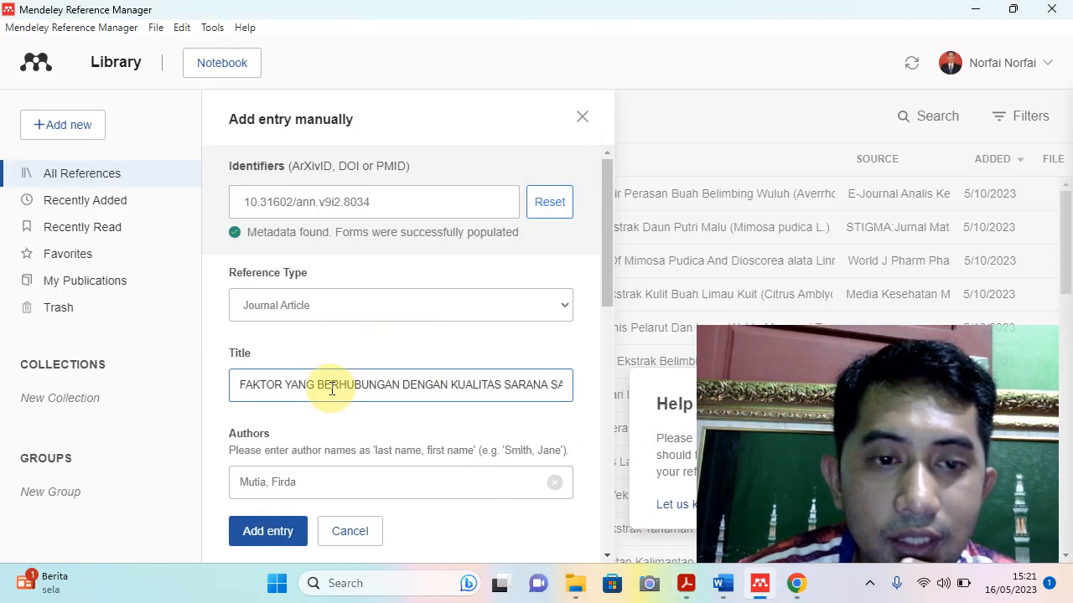
left_click(446, 385)
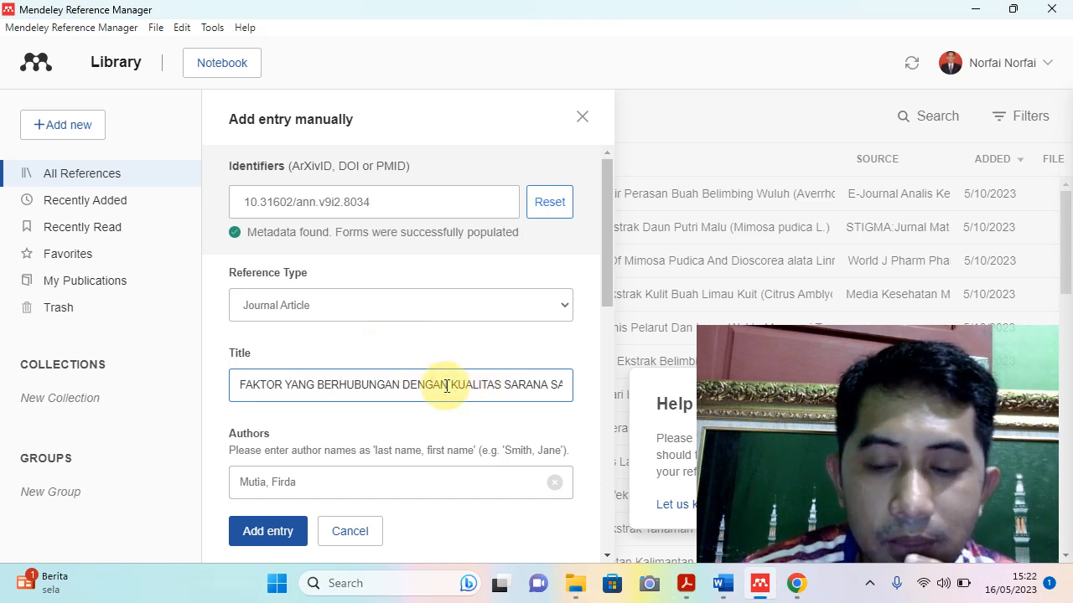
key("End")
key("Right")
key("Right")
key("Right")
key("Right")
key("Right")
key("Right")
key("Right")
key("Right")
key("Right")
key("Right")
key("Right")
key("Right")
key("Right")
key("Right")
key("Right")
key("Right")
key("Right")
key("Right")
key("Right")
key("Right")
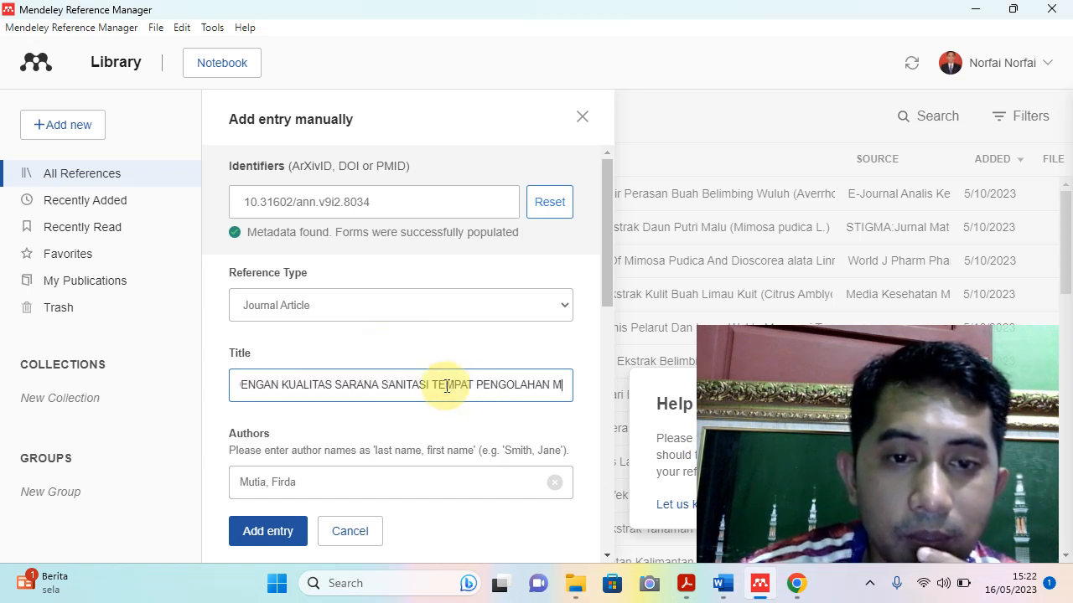
key("Right")
key("Right")
key("Right")
key("Right")
key("Right")
key("Right")
key("Right")
key("Right")
key("Right")
key("Right")
key("Right")
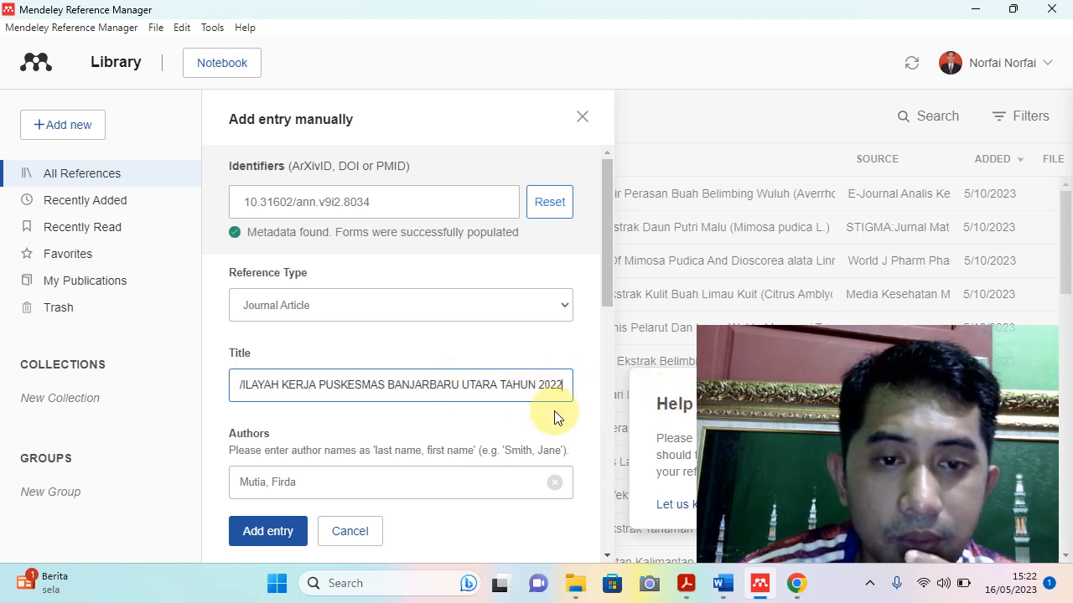
mouse_move(699, 592)
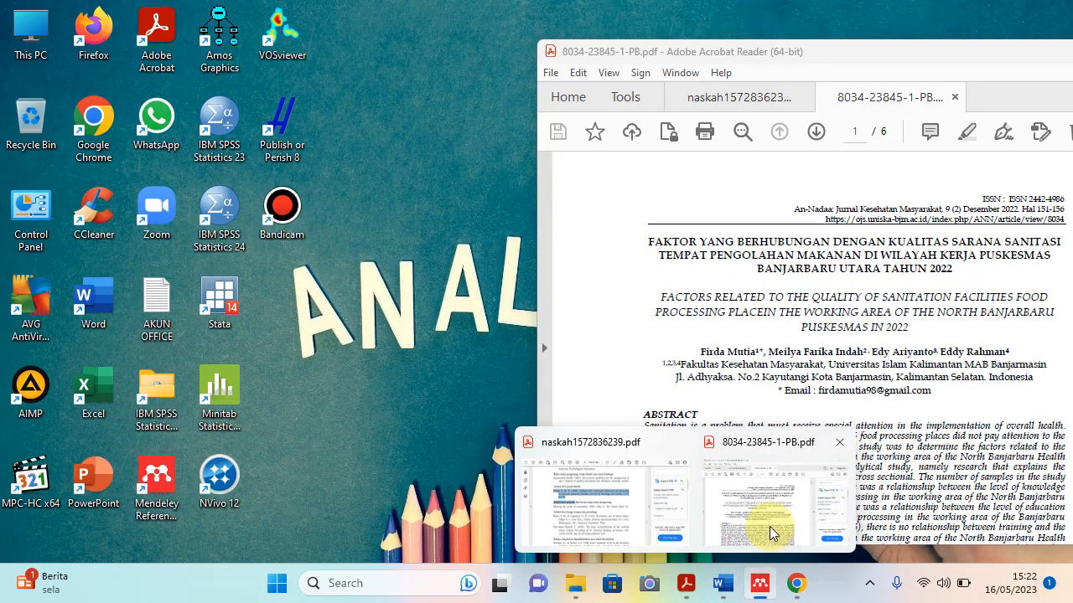
left_click(771, 534)
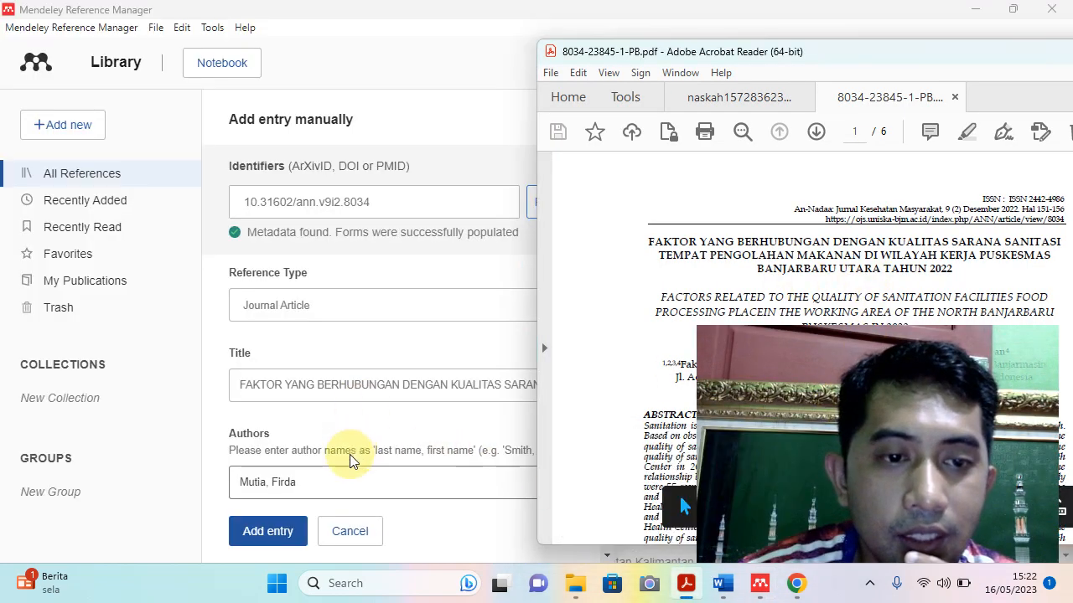
scroll(347, 453, "down", 3)
left_click(322, 327)
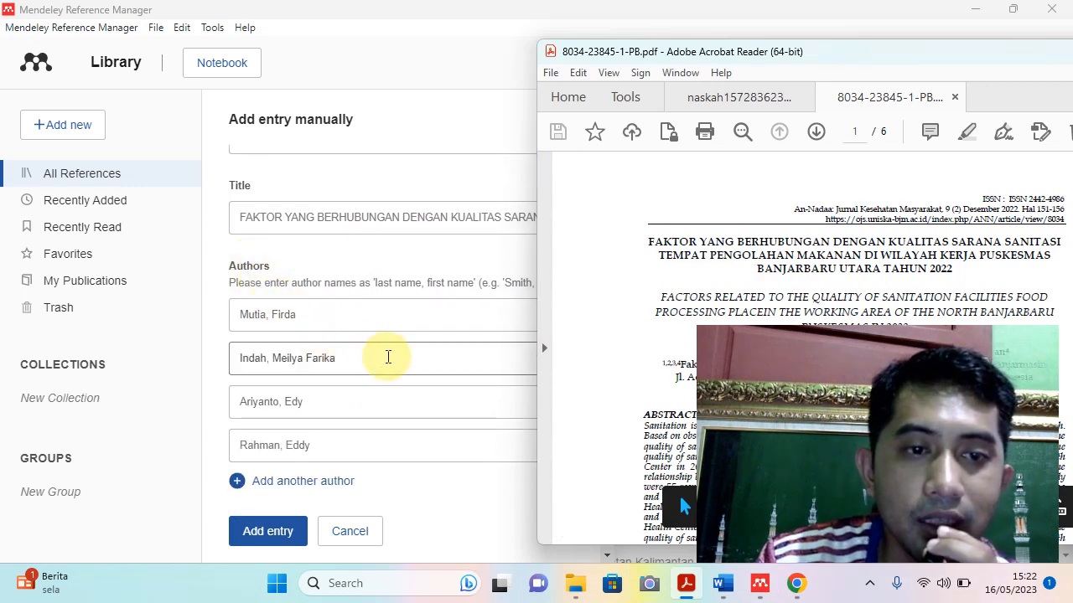
left_click_drag(880, 53, 847, 7)
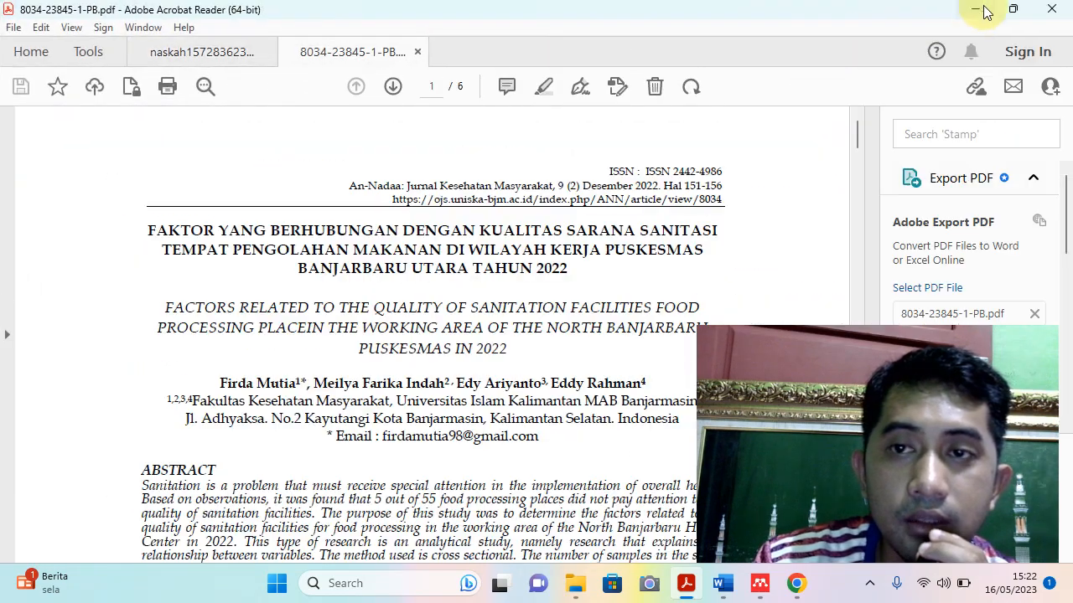
left_click(1012, 10)
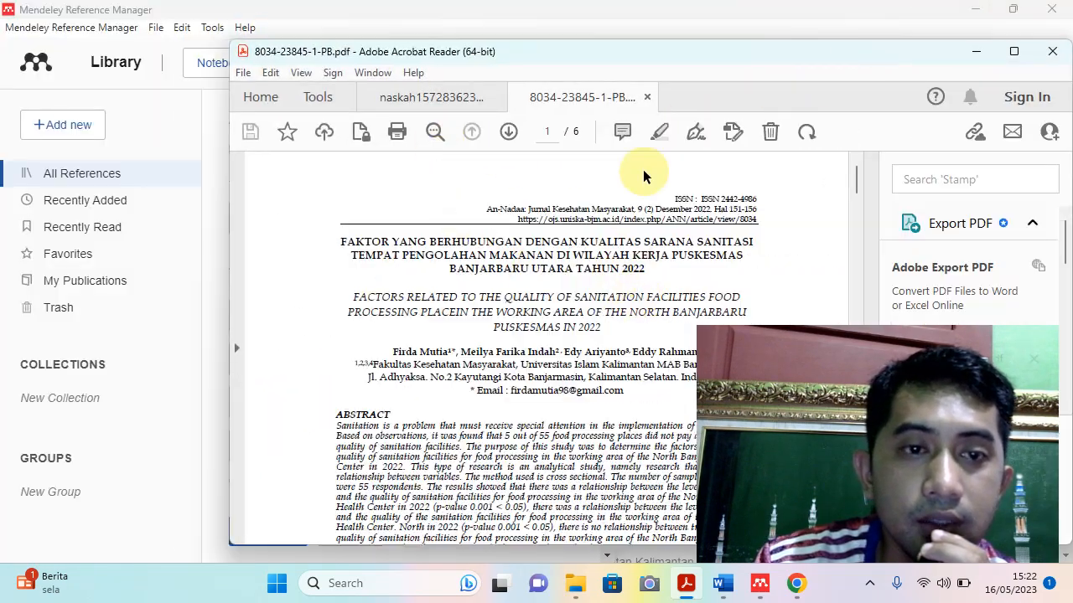
left_click_drag(701, 53, 908, 94)
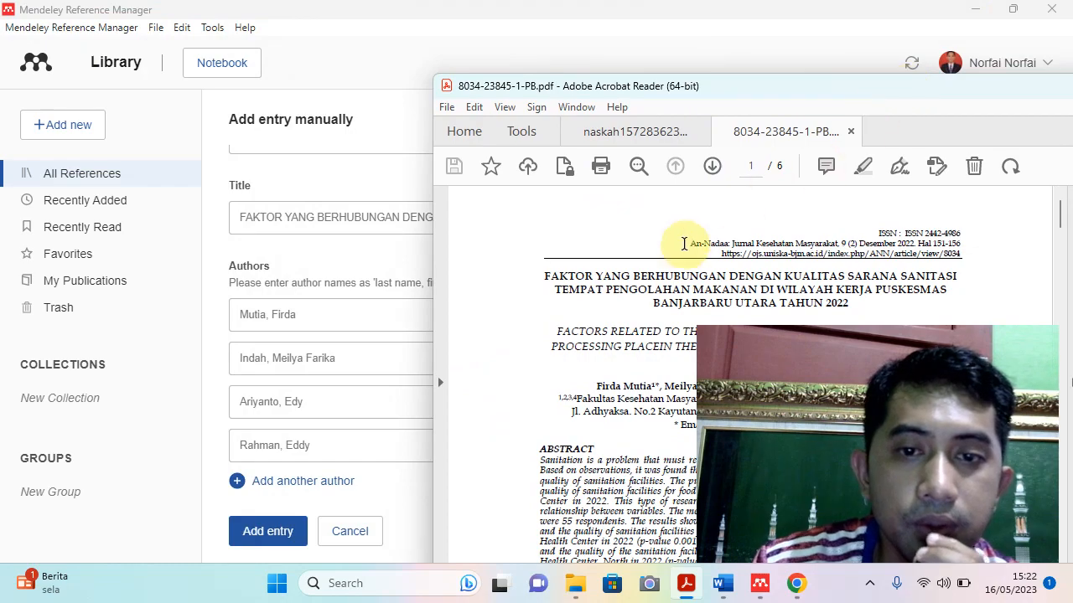
left_click_drag(804, 77, 807, 13)
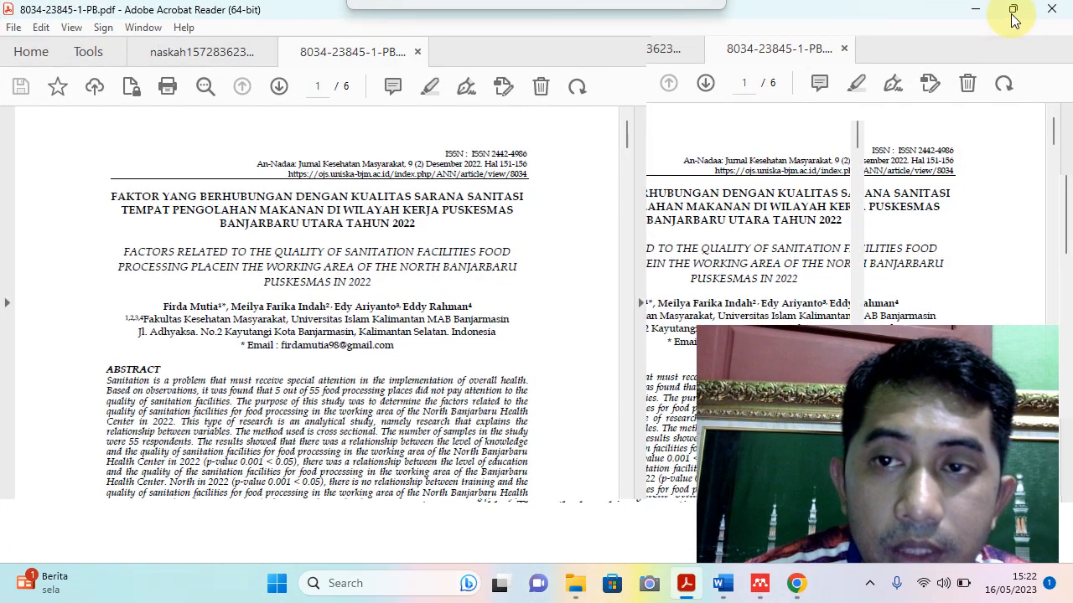
left_click(1013, 10)
left_click_drag(665, 81, 742, 21)
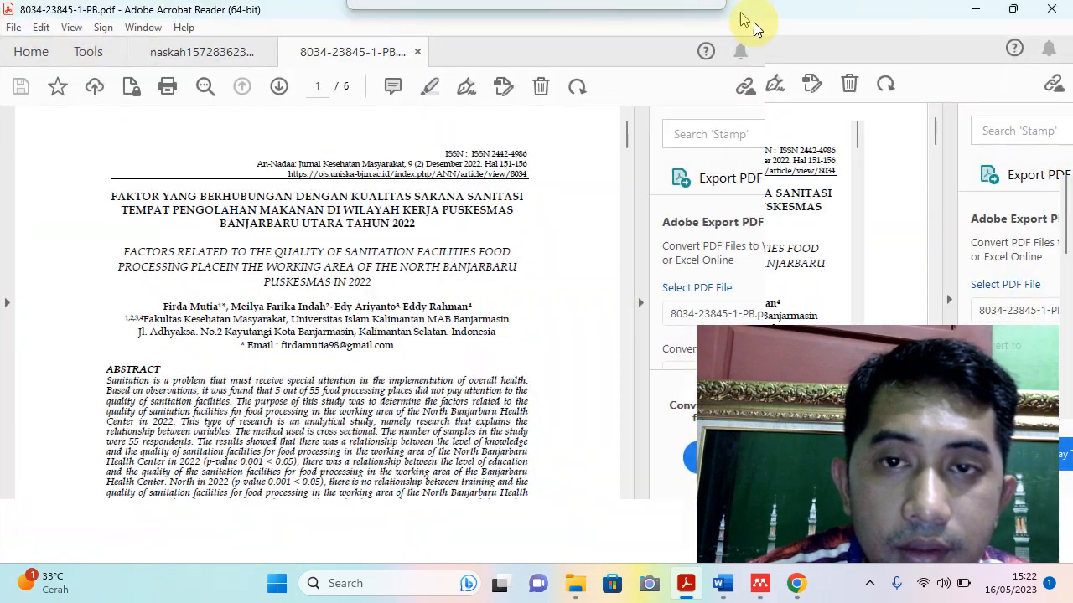
left_click(1012, 10)
left_click_drag(584, 74, 776, 40)
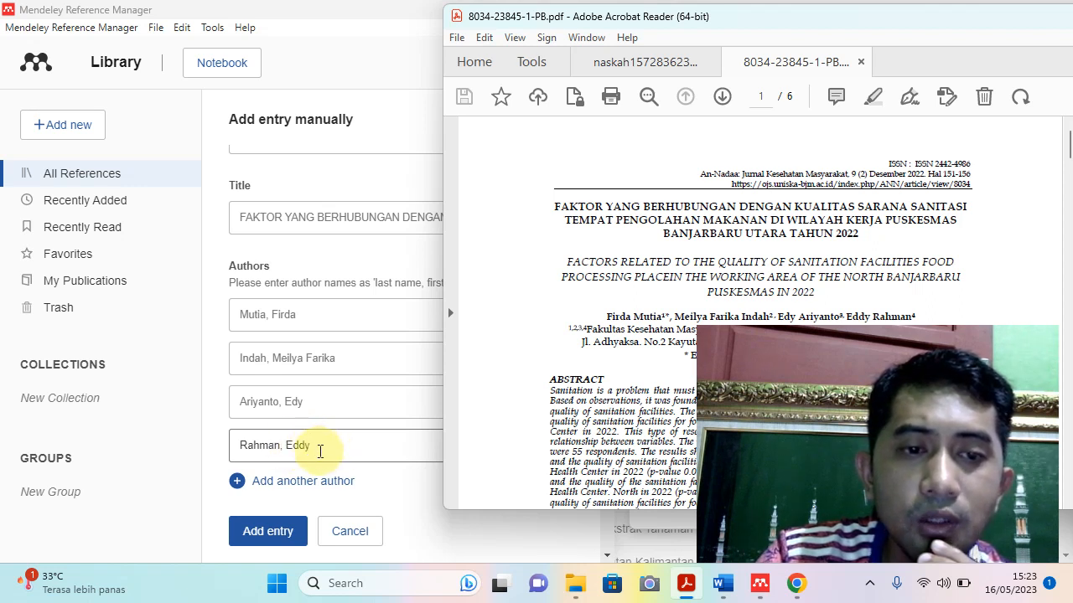
Compare the entry's authors, journal, volume, issue and month with the article header, selecting the journal citation line in the PDF
scroll(351, 428, "down", 3)
scroll(335, 369, "up", 3)
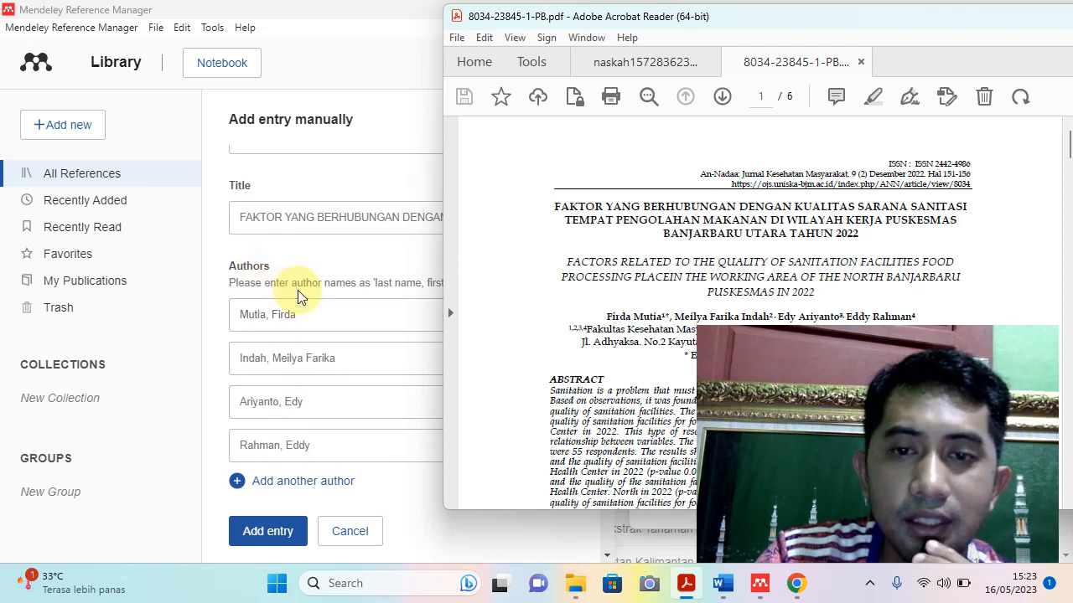
scroll(287, 287, "down", 5)
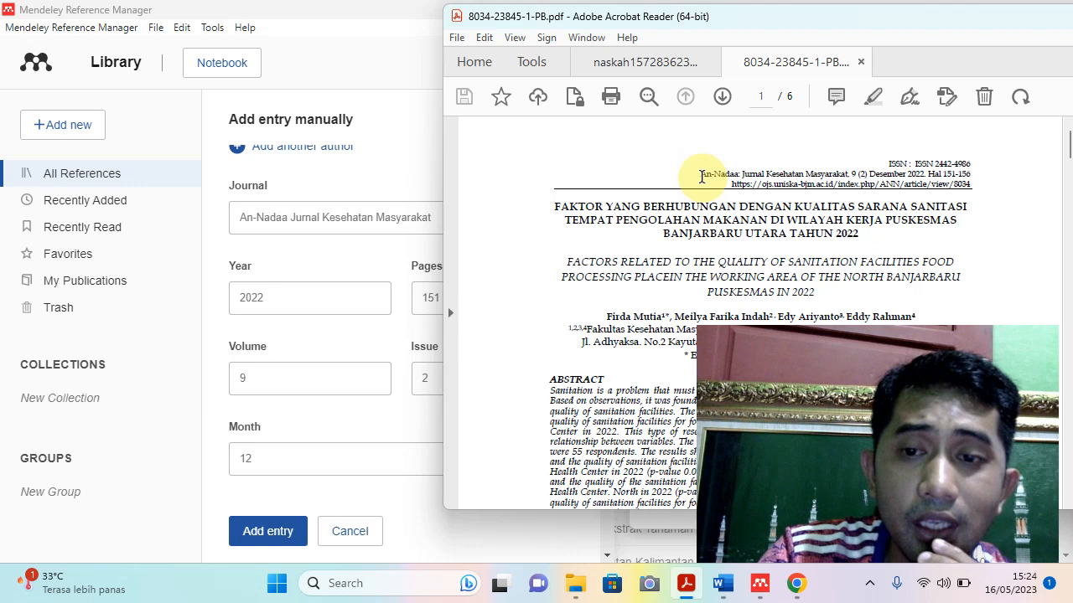
left_click_drag(701, 178, 824, 171)
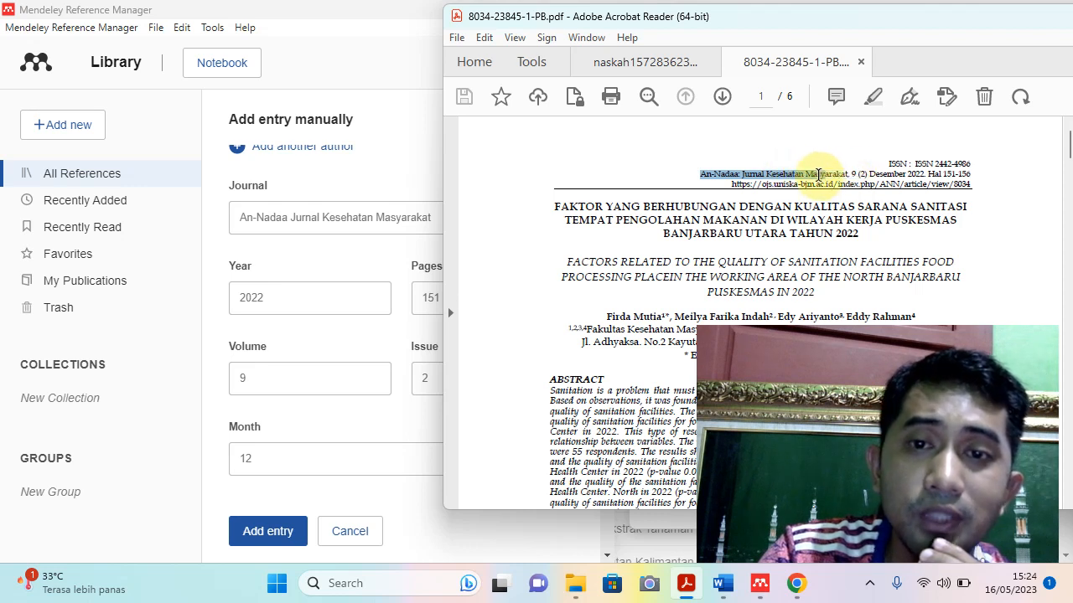
left_click_drag(861, 173, 900, 176)
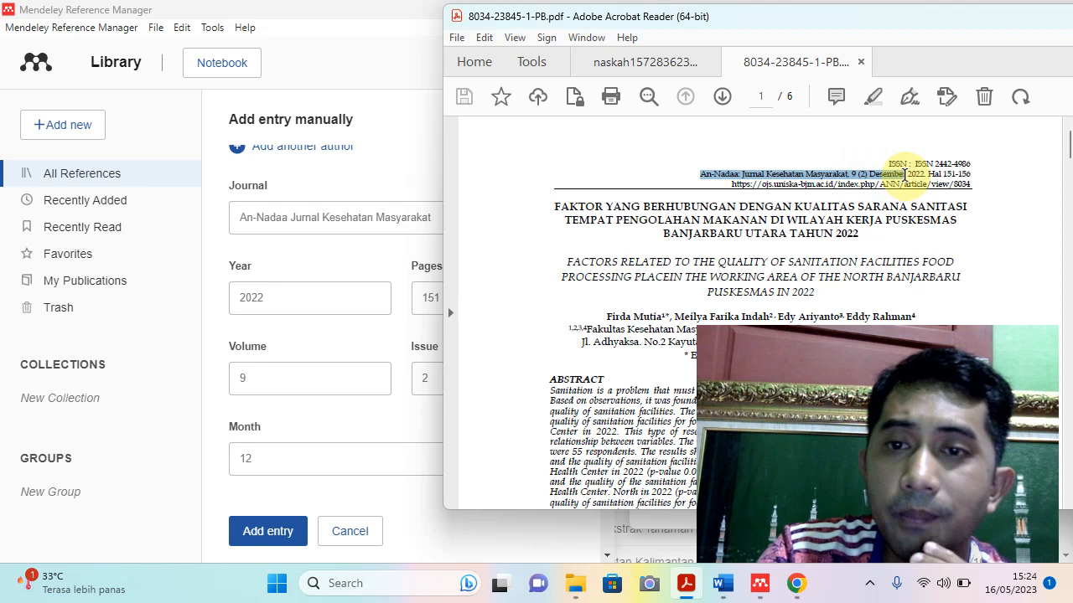
left_click_drag(905, 174, 930, 176)
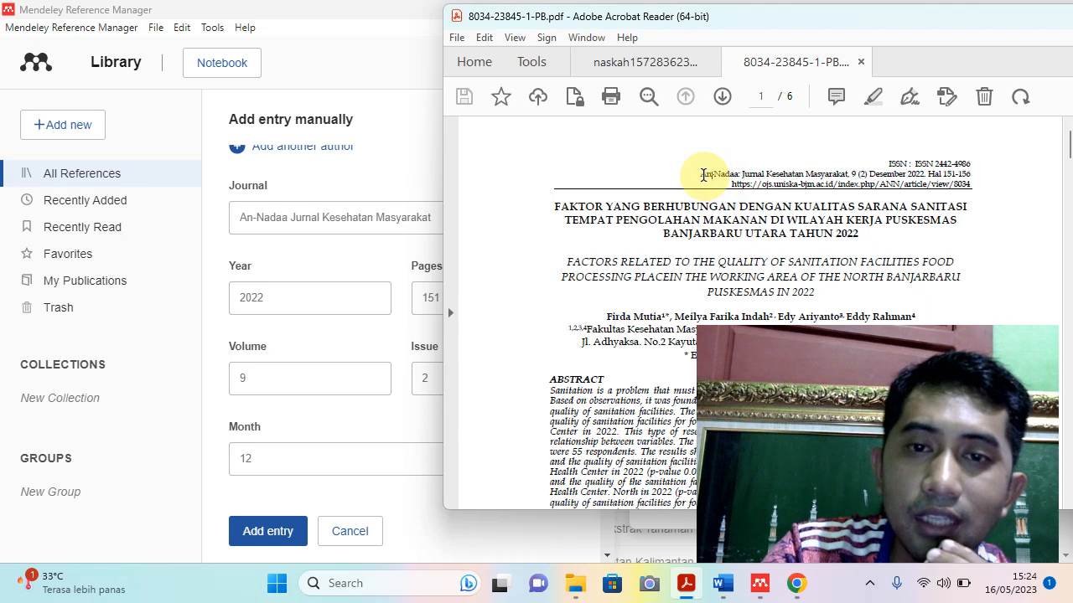
left_click_drag(701, 175, 848, 174)
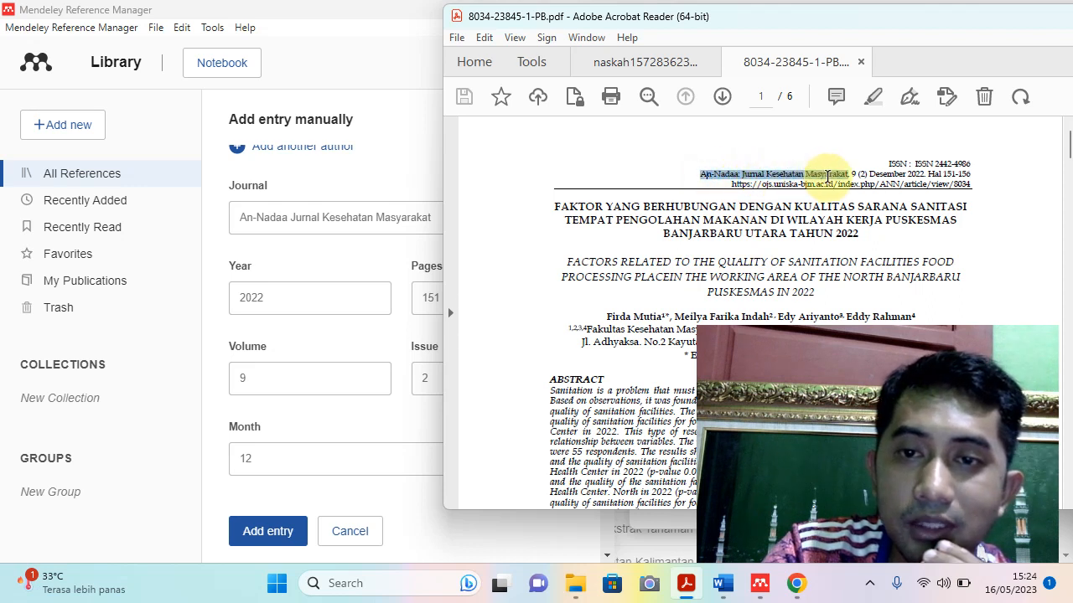
Switch to Chrome and check the journal's name in the banner and heading of the Vol 9, No 2 (2022) page
mouse_move(797, 587)
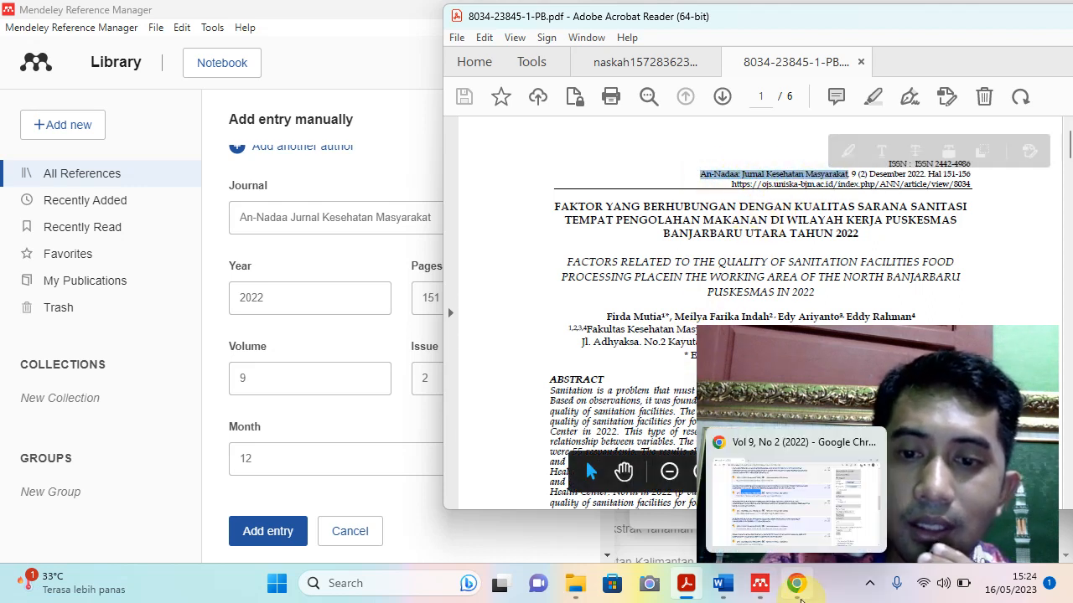
left_click(798, 587)
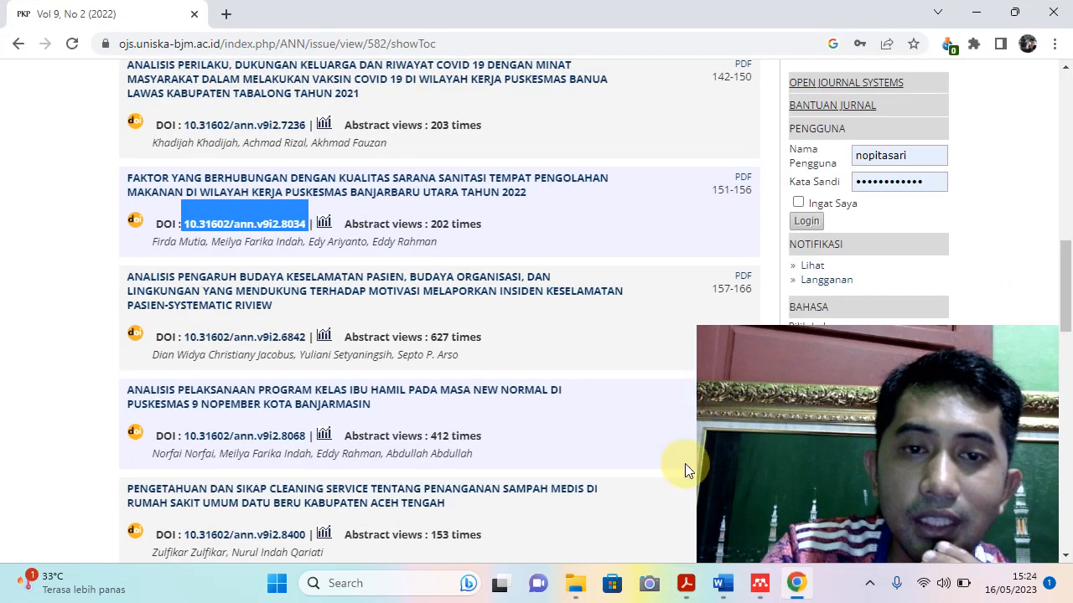
scroll(436, 201, "up", 10)
scroll(429, 205, "up", 3)
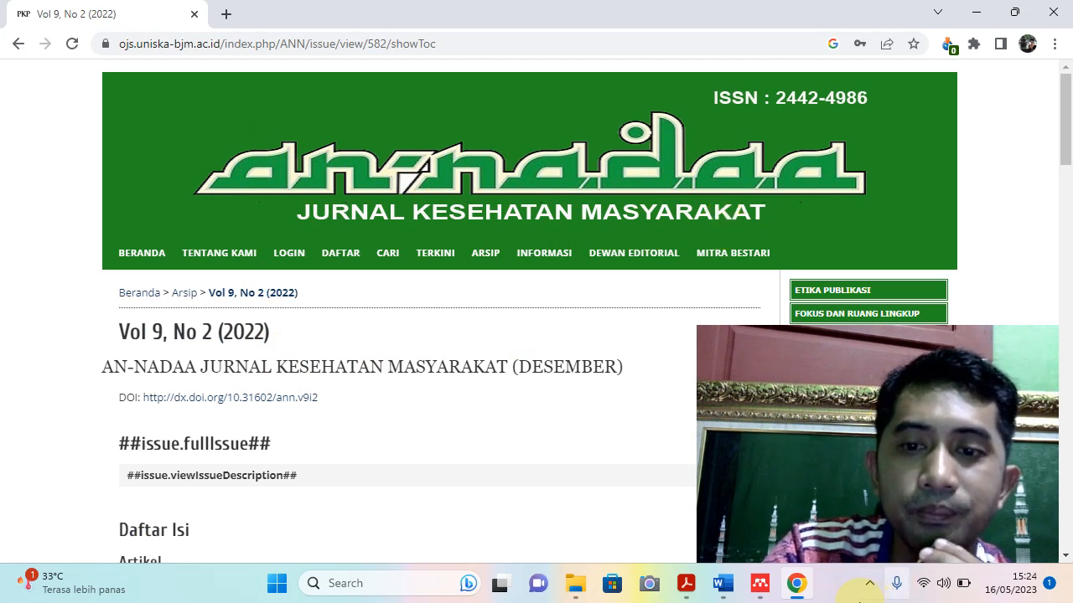
Return to Mendeley, check the entry's year and first page, and go to the empty end page field
left_click(757, 586)
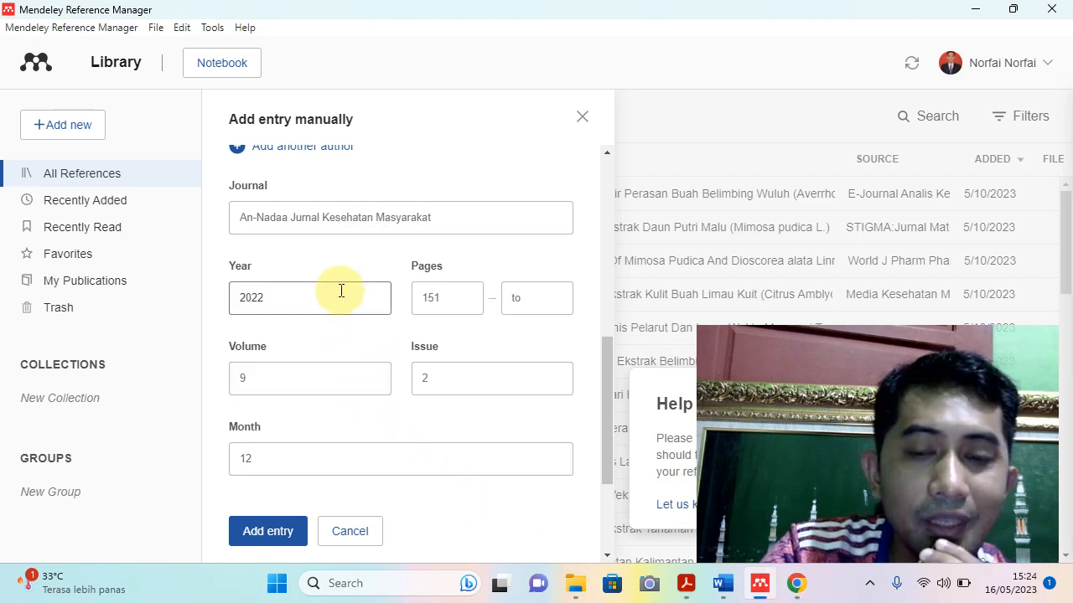
left_click(276, 301)
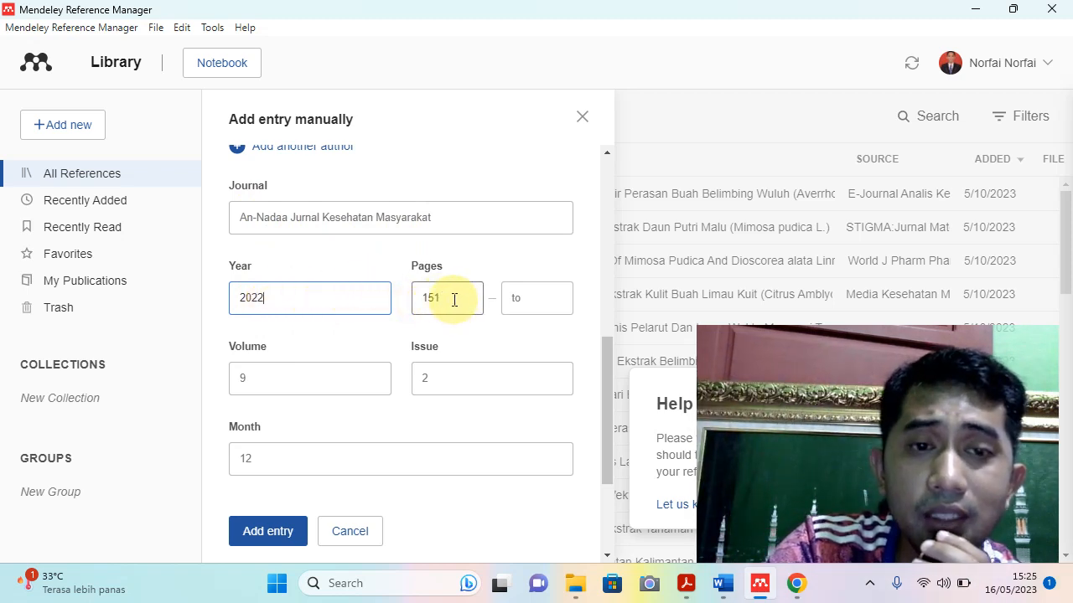
left_click(524, 299)
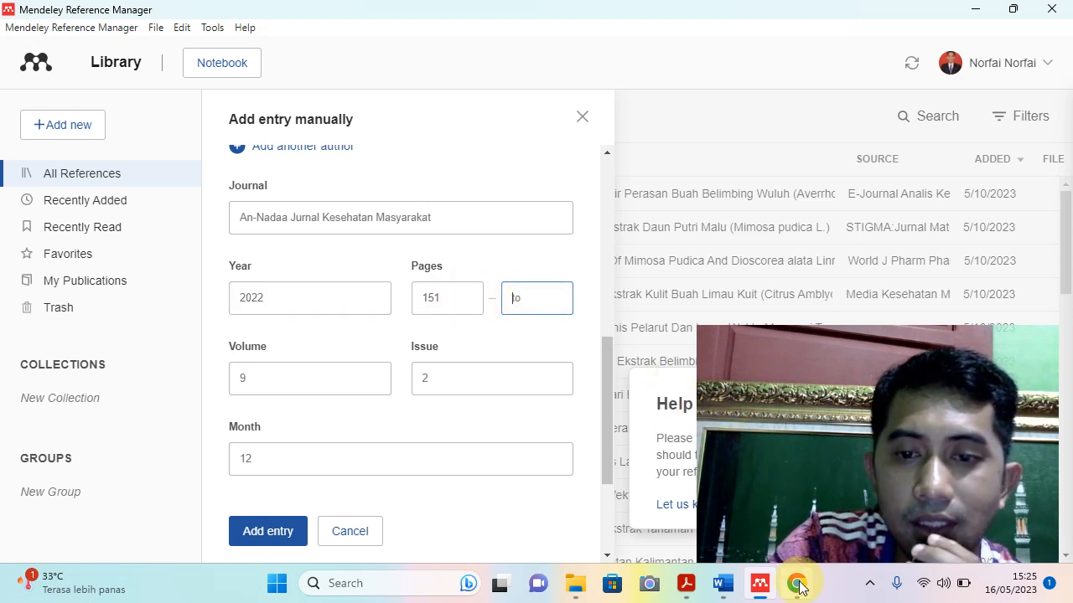
mouse_move(726, 595)
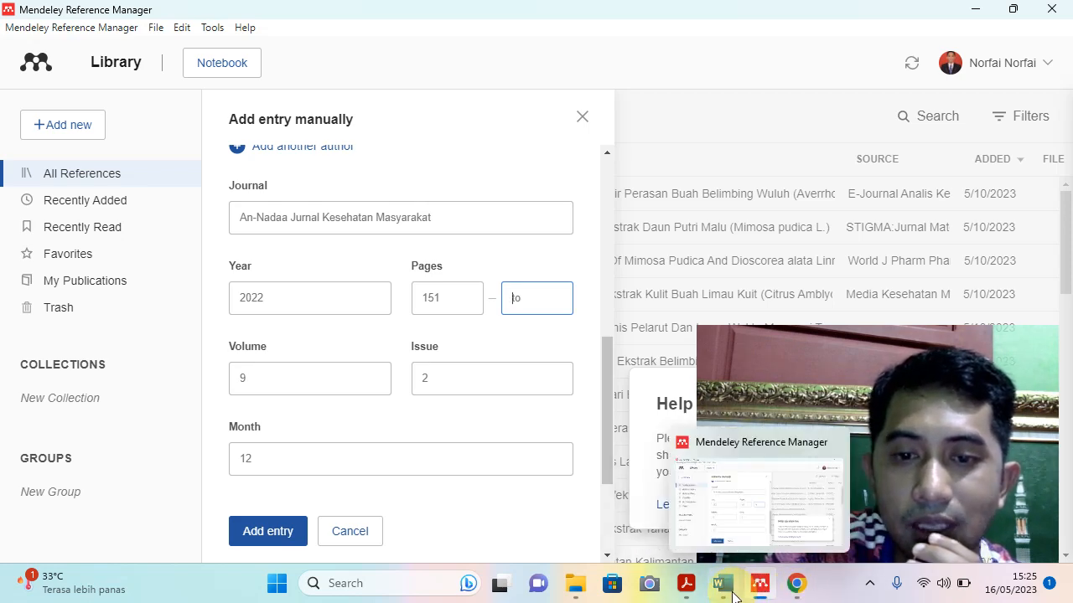
left_click(760, 587)
left_click(795, 587)
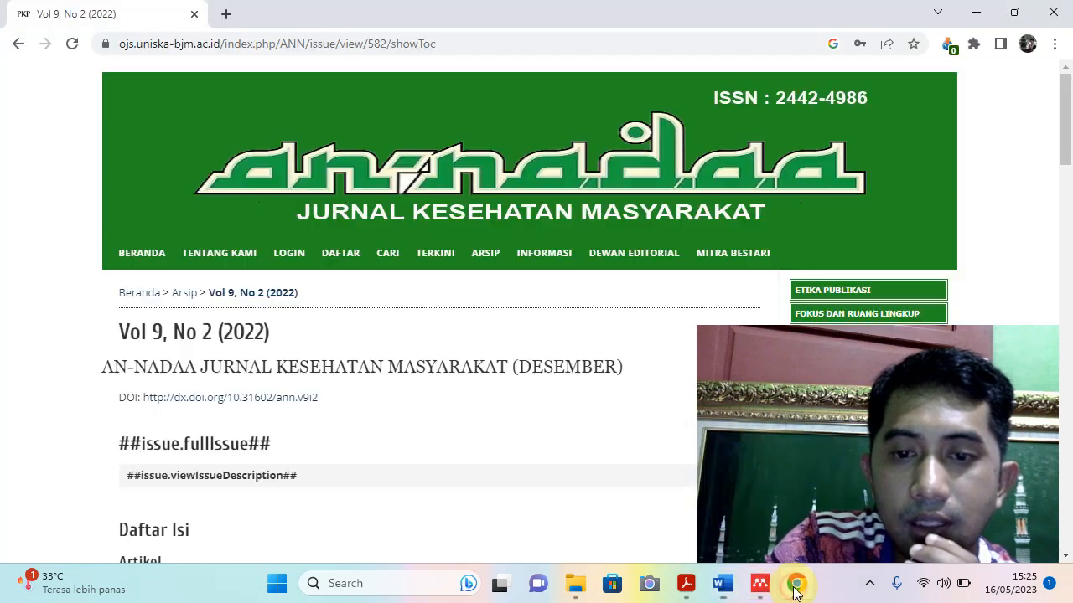
mouse_move(688, 594)
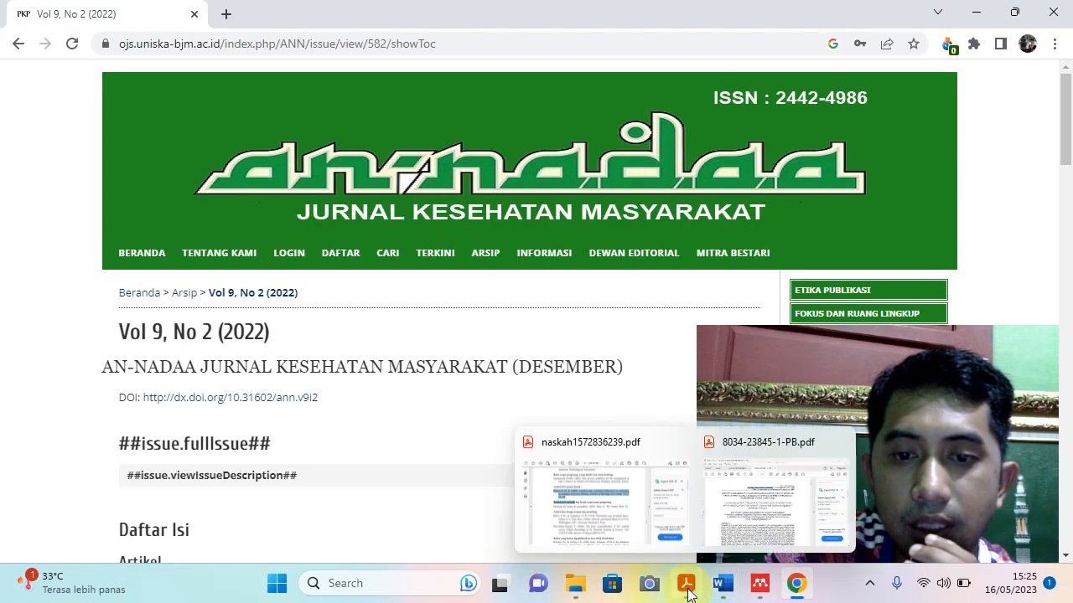
left_click(730, 528)
scroll(910, 215, "down", 10)
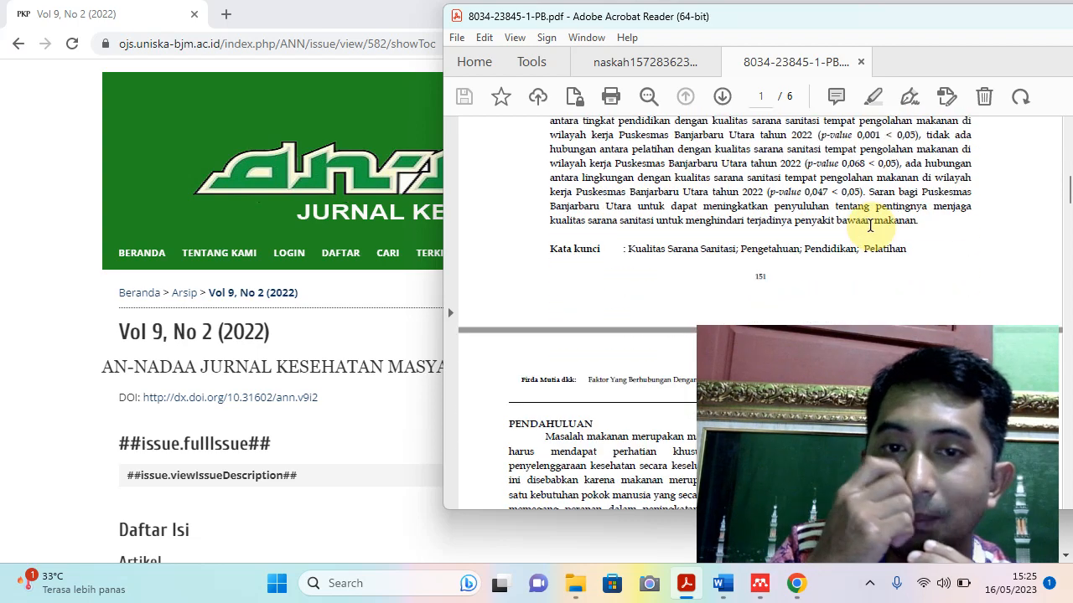
left_click(777, 278)
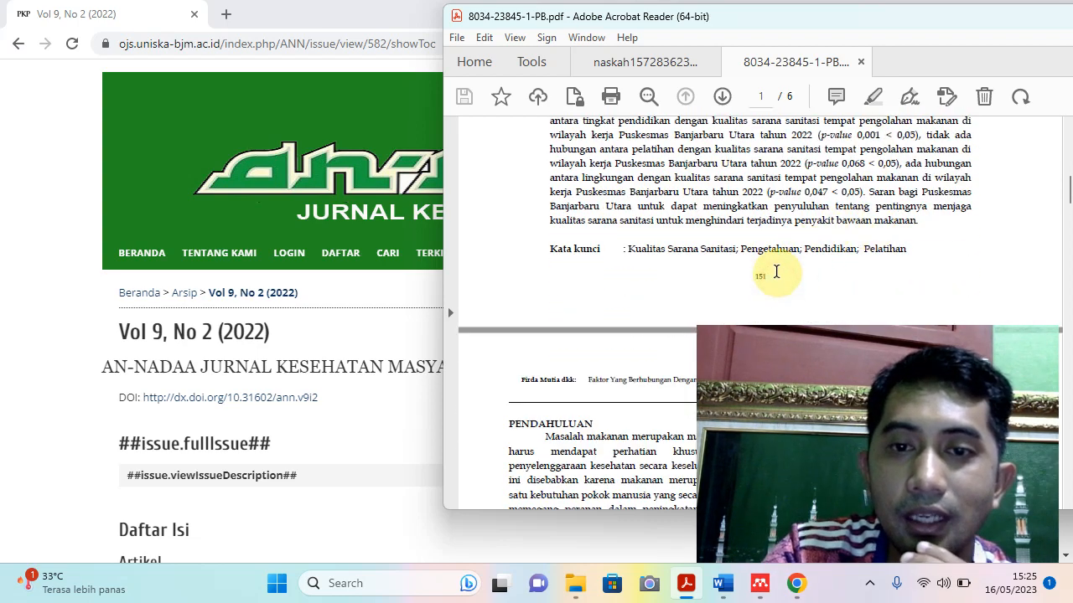
scroll(773, 272, "down", 10)
scroll(822, 241, "up", 5)
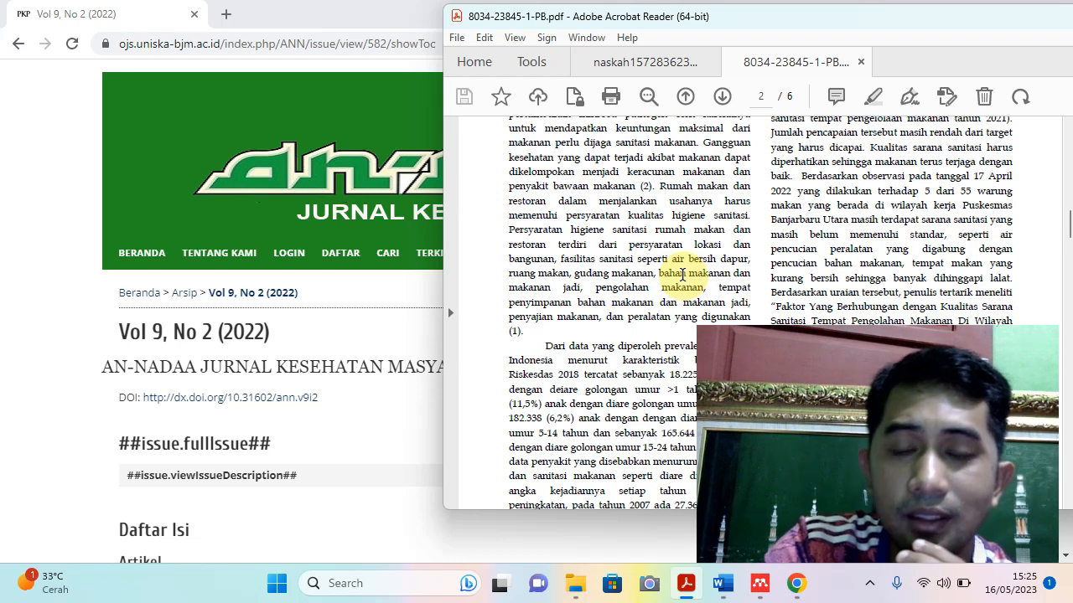
Switch to Chrome and locate the article with DOI 10.31602/ann.v9i2.8034 in the issue's table of contents
mouse_move(798, 594)
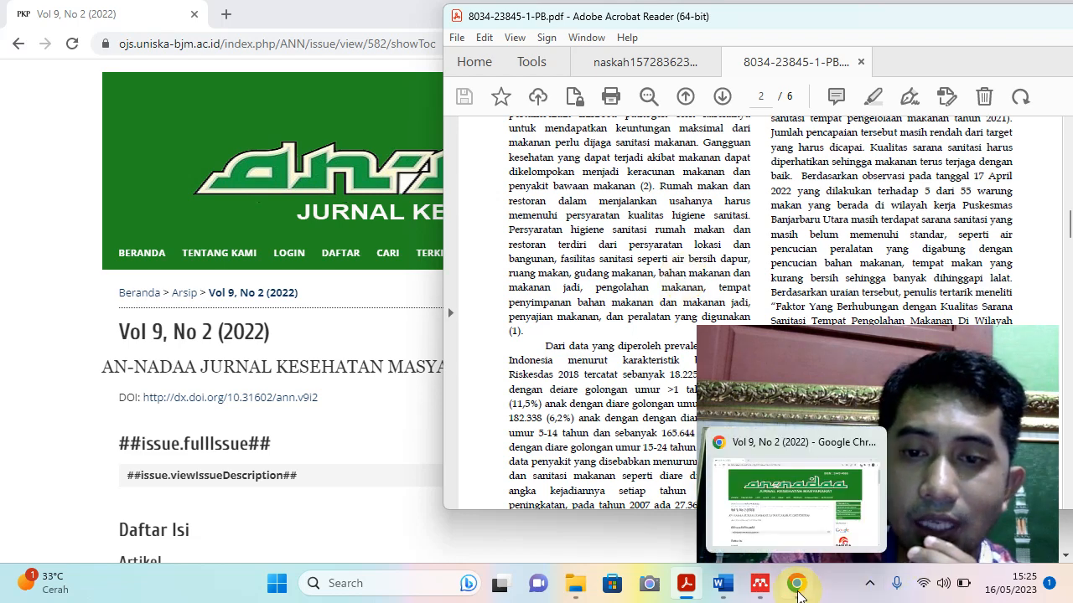
left_click(792, 515)
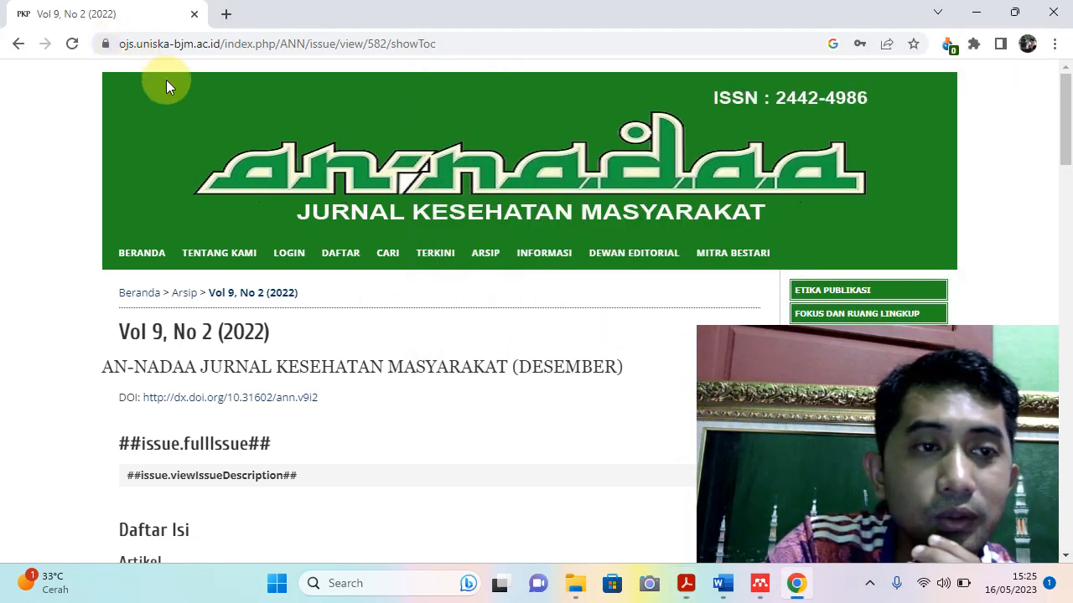
scroll(336, 311, "down", 4)
scroll(373, 317, "down", 2)
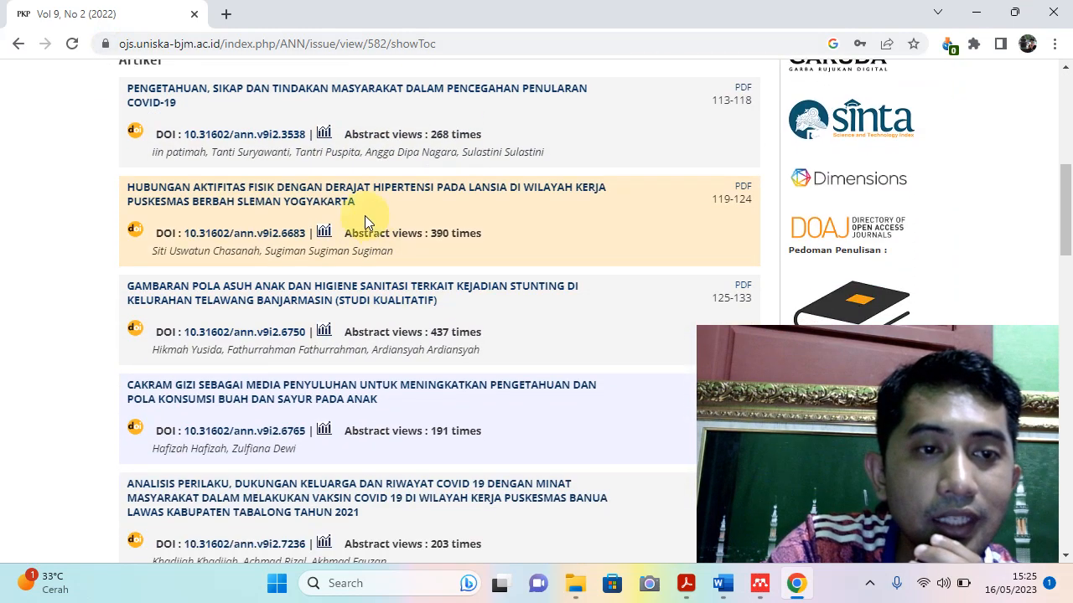
scroll(363, 215, "up", 3)
scroll(265, 259, "down", 6)
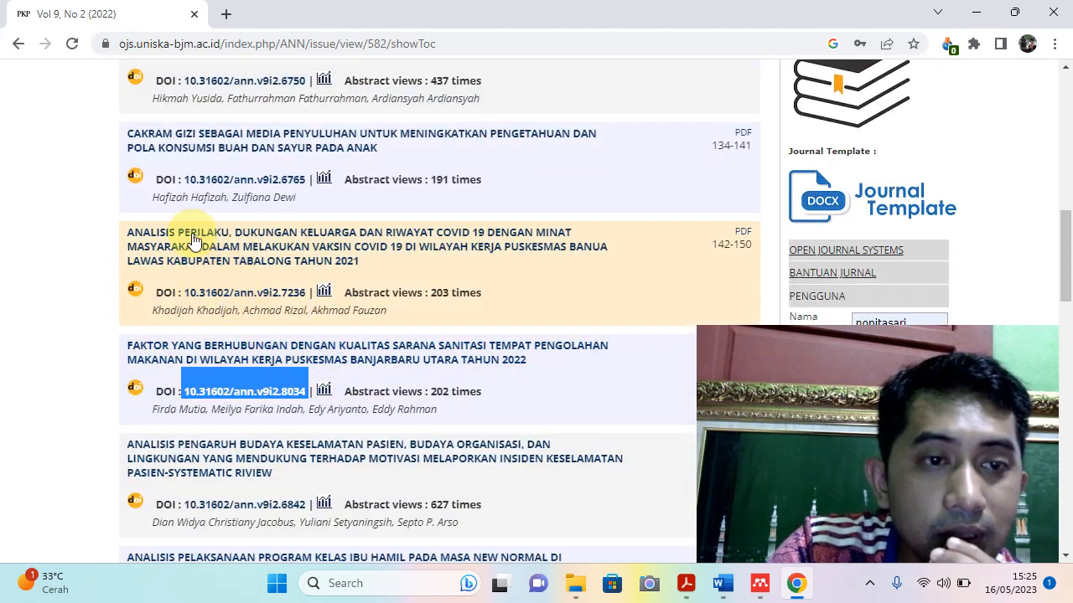
scroll(358, 280, "down", 2)
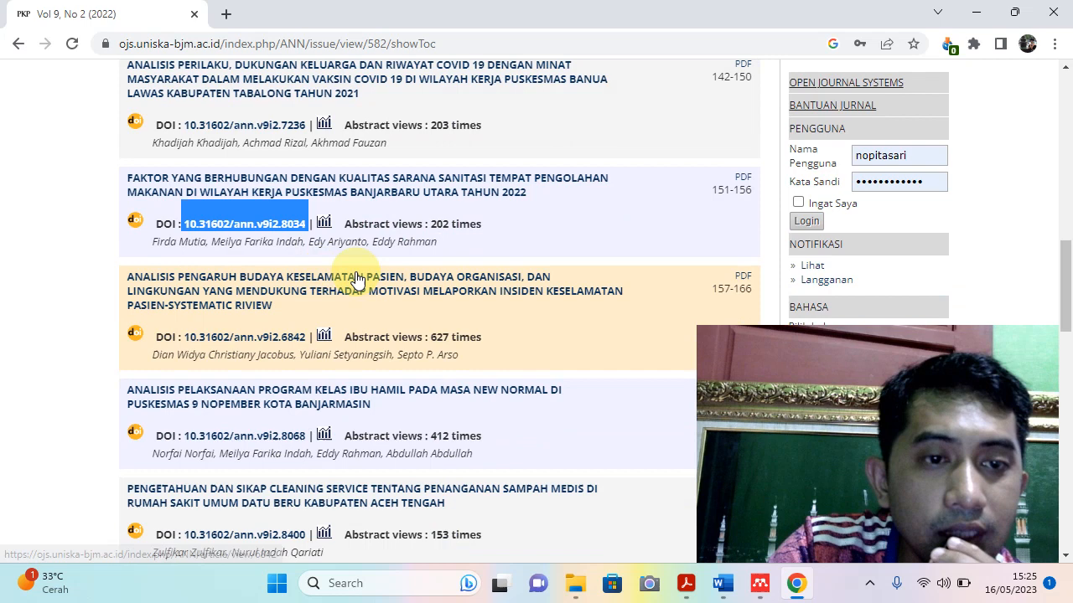
left_click(566, 224)
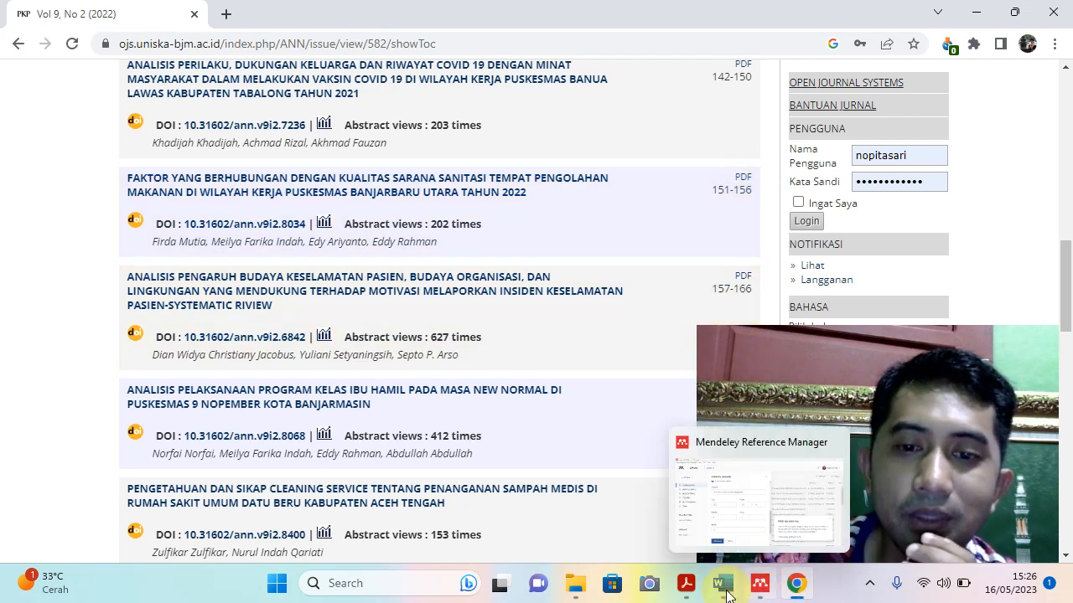
mouse_move(688, 592)
left_click(737, 507)
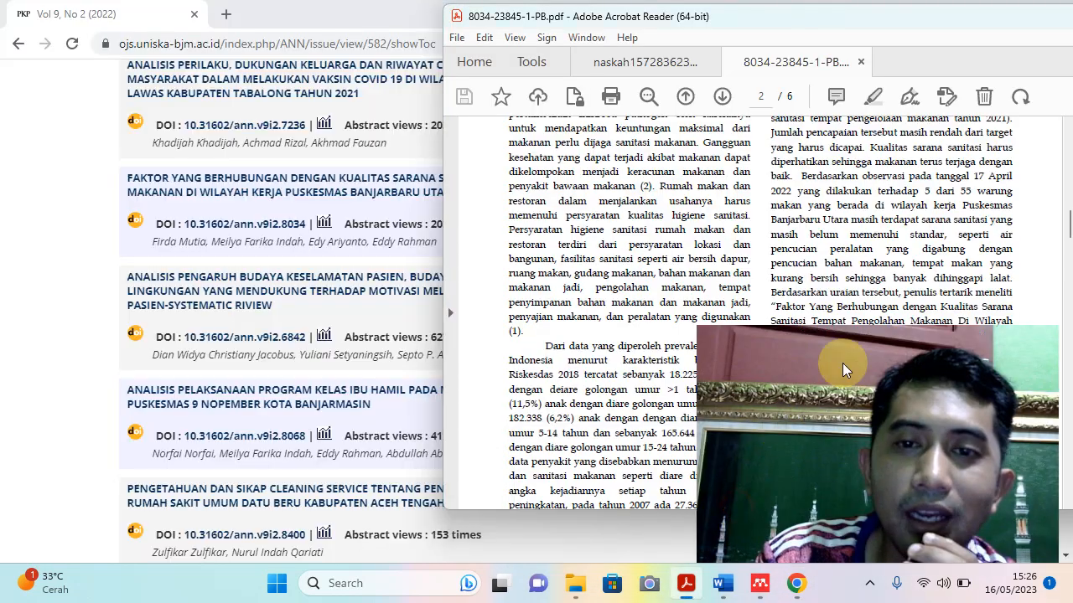
scroll(1068, 218, "up", 1)
left_click_drag(1069, 217, 1070, 482)
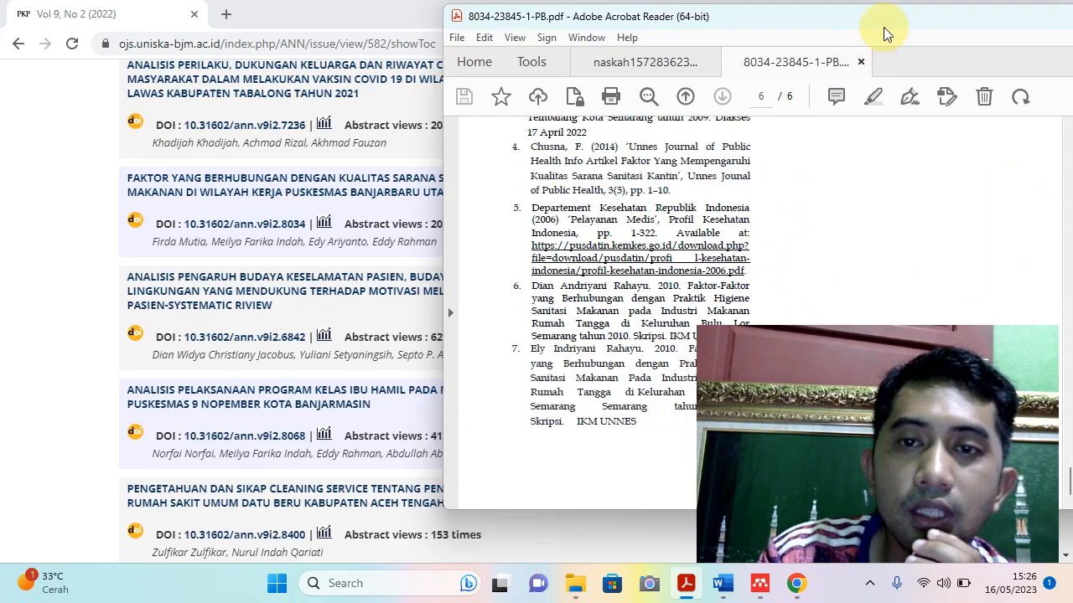
left_click_drag(881, 19, 696, 72)
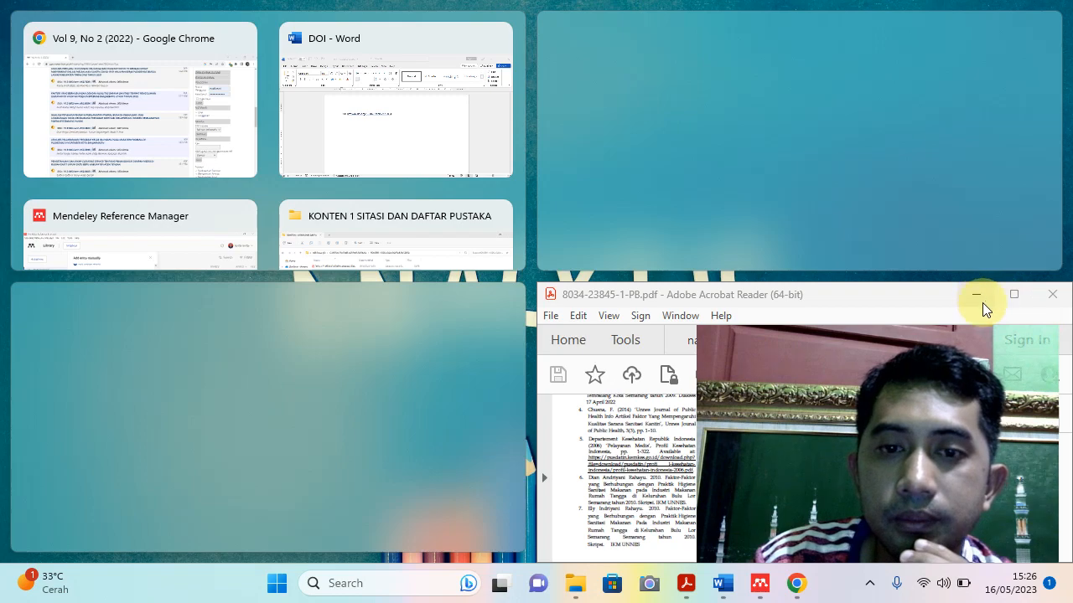
left_click(1054, 305)
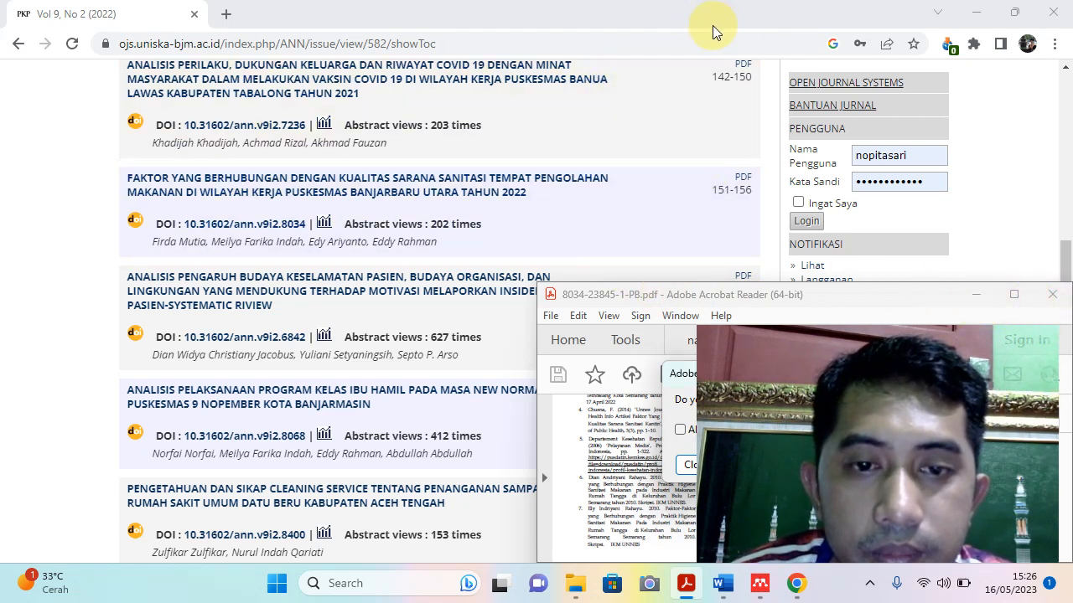
mouse_move(686, 591)
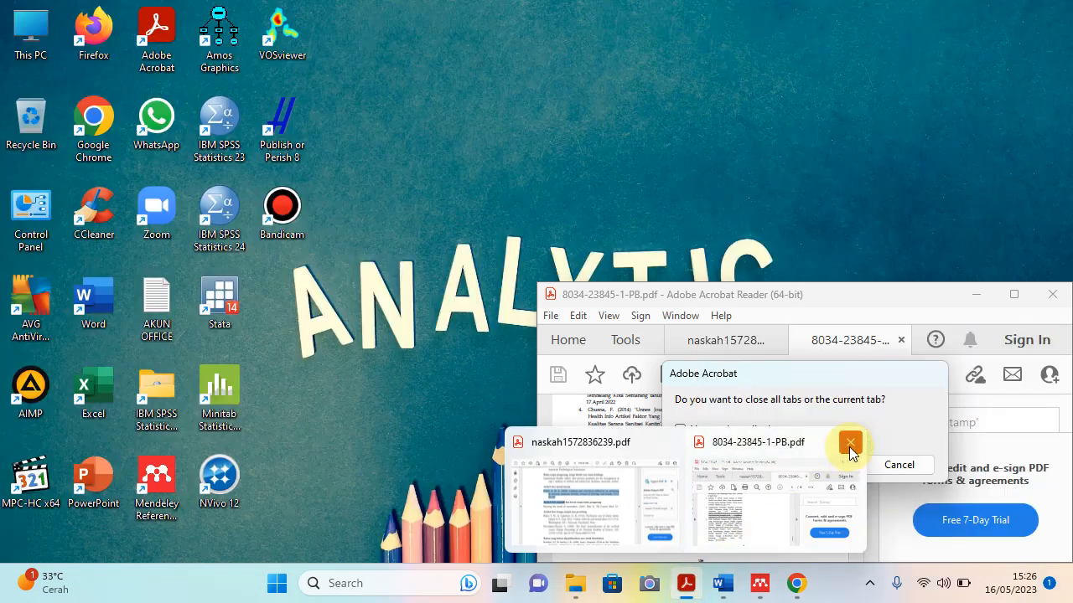
left_click(852, 442)
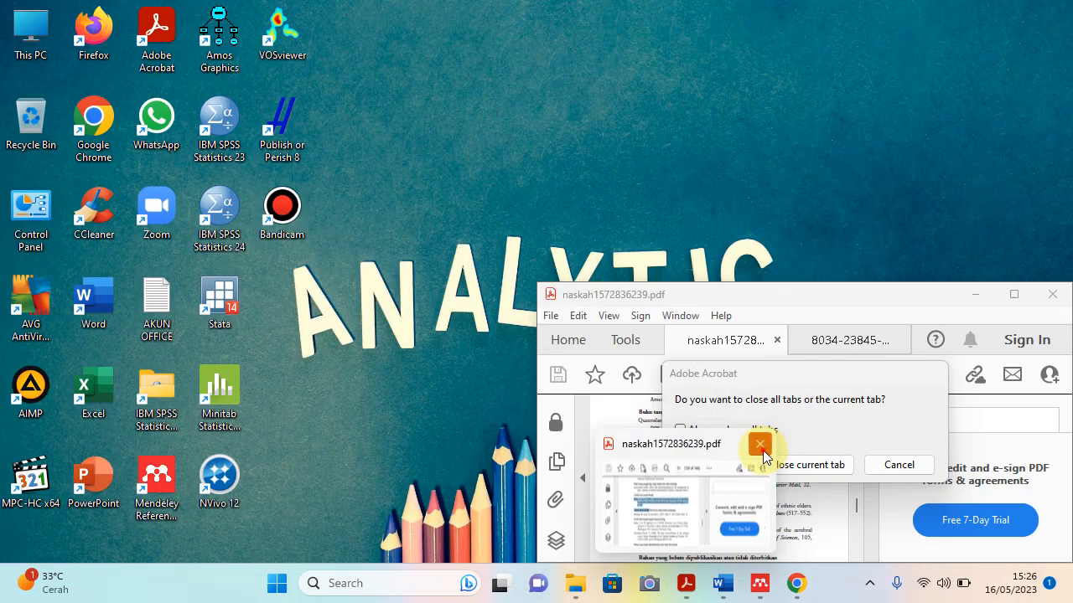
left_click(761, 445)
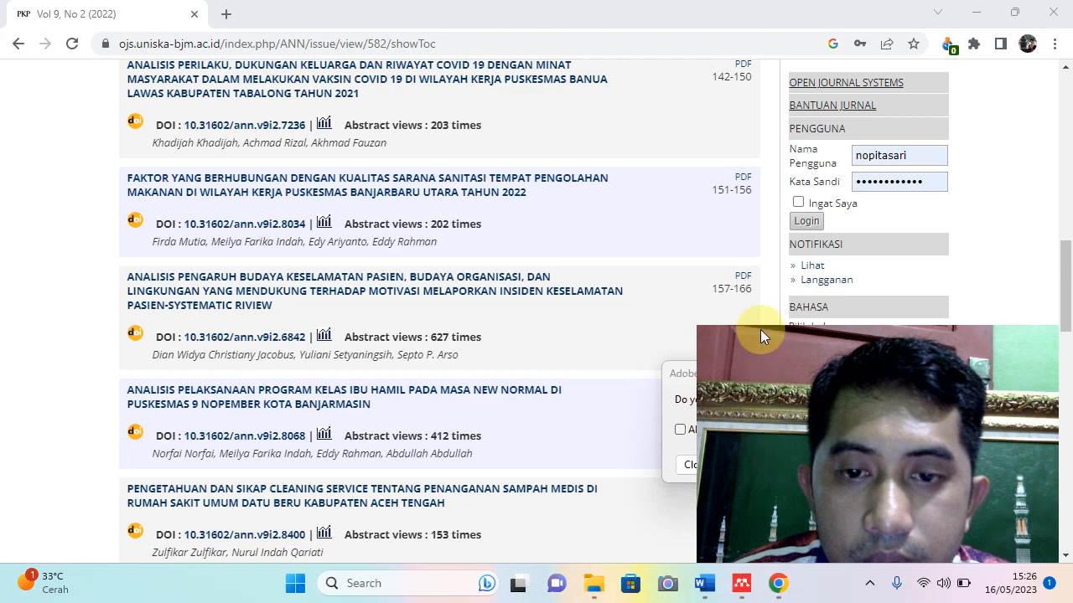
Return to Mendeley and set the entry's end page to 156
scroll(695, 287, "up", 15)
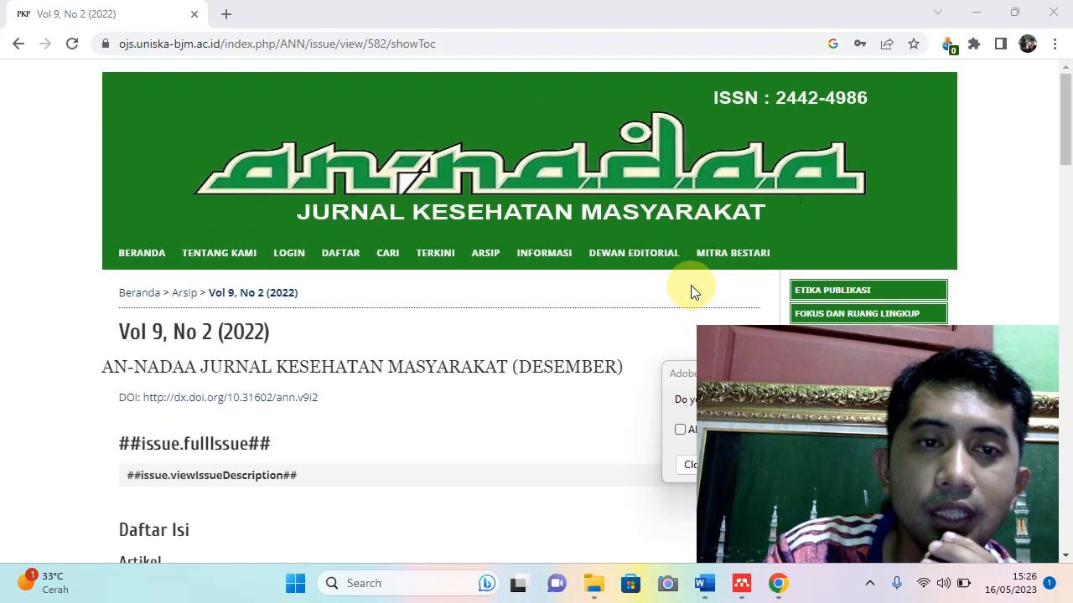
left_click(741, 584)
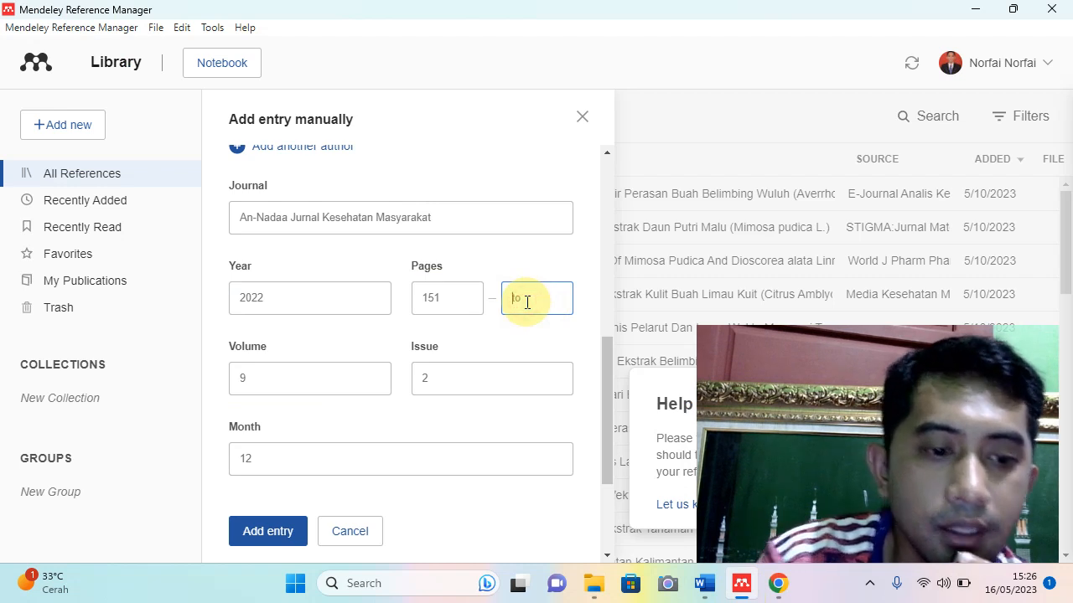
type("15")
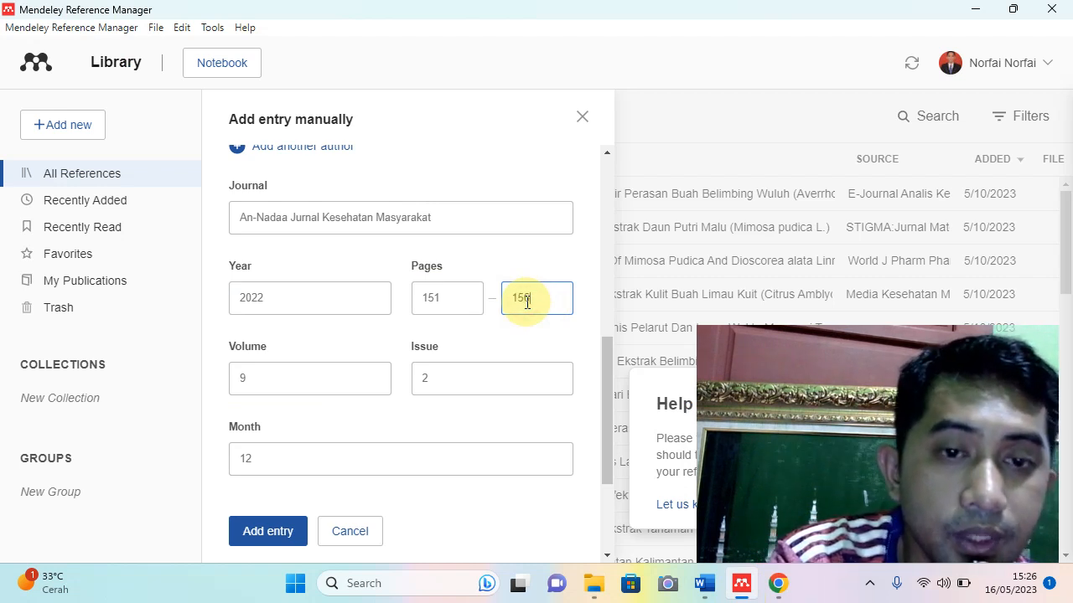
type("6")
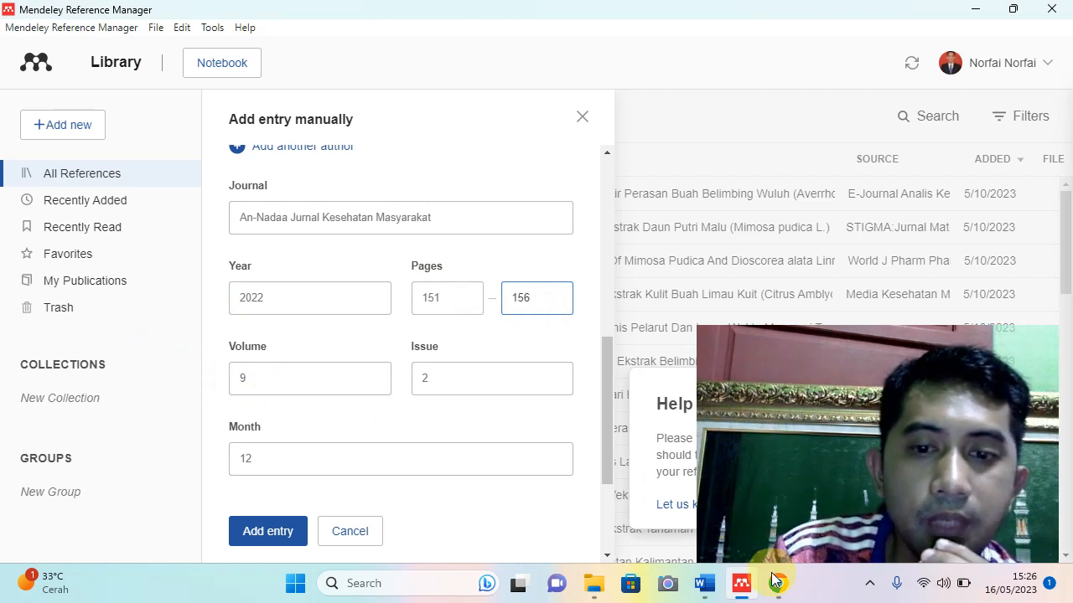
Check the entry's volume, issue, month and day against the journal's issue page in Chrome, and return to Mendeley
mouse_move(782, 593)
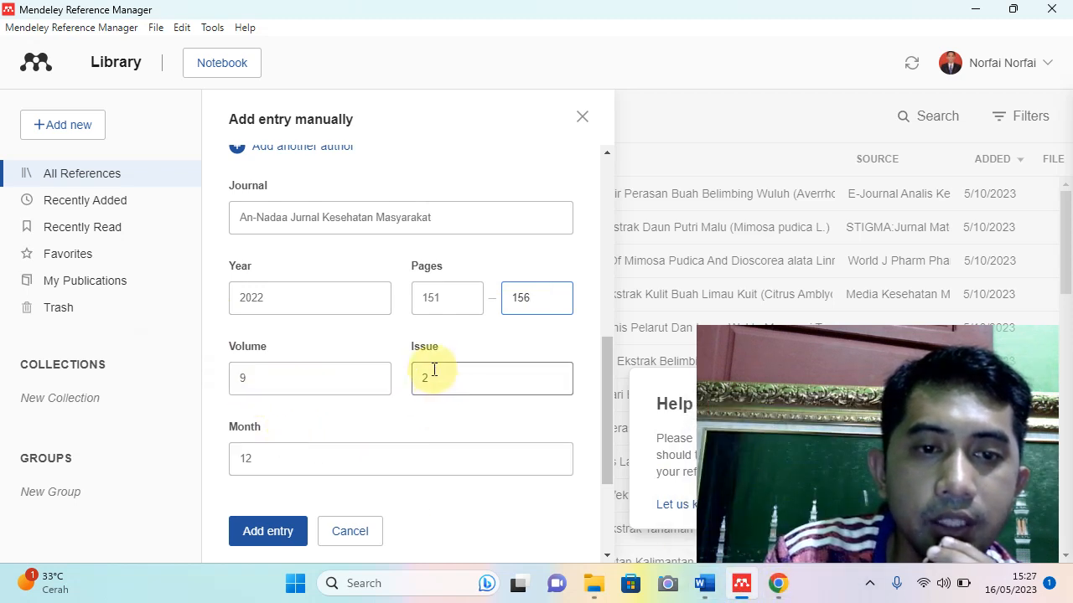
scroll(304, 436, "down", 2)
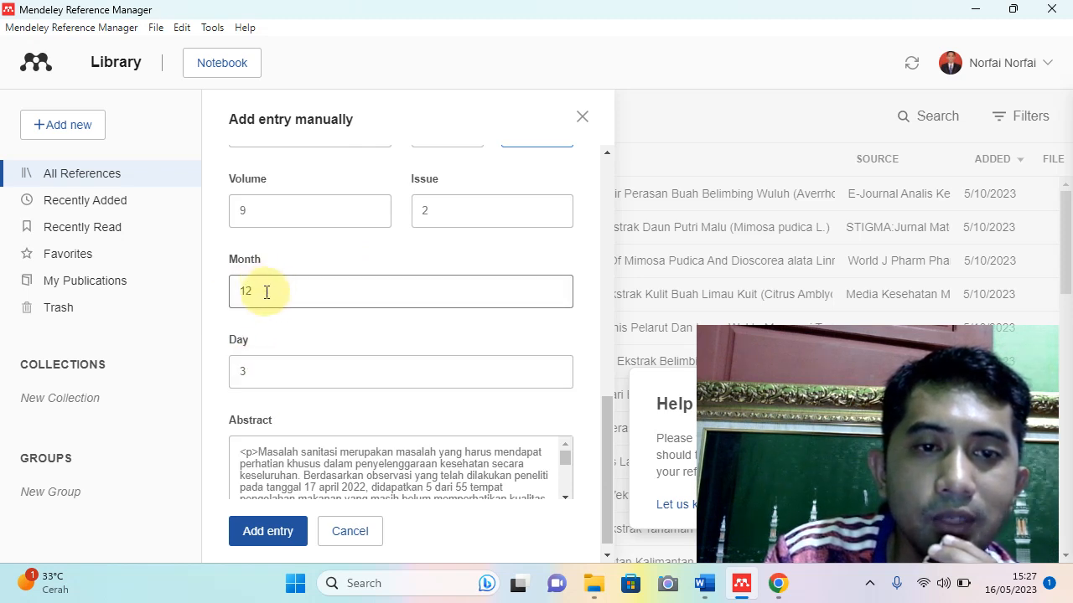
scroll(272, 288, "up", 1)
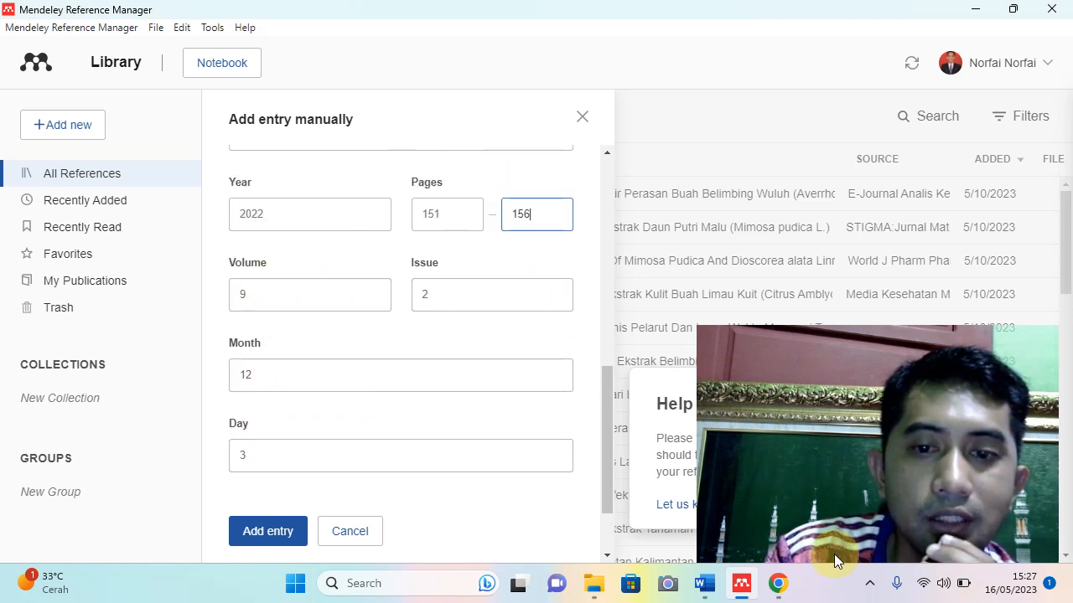
left_click(777, 584)
scroll(434, 436, "down", 6)
scroll(431, 425, "up", 4)
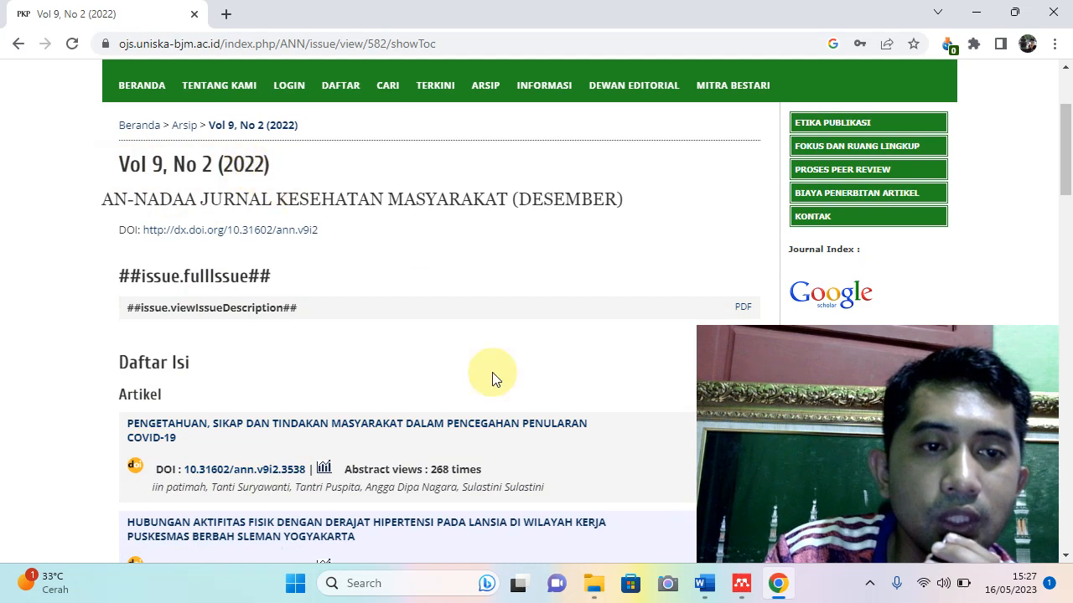
left_click(778, 585)
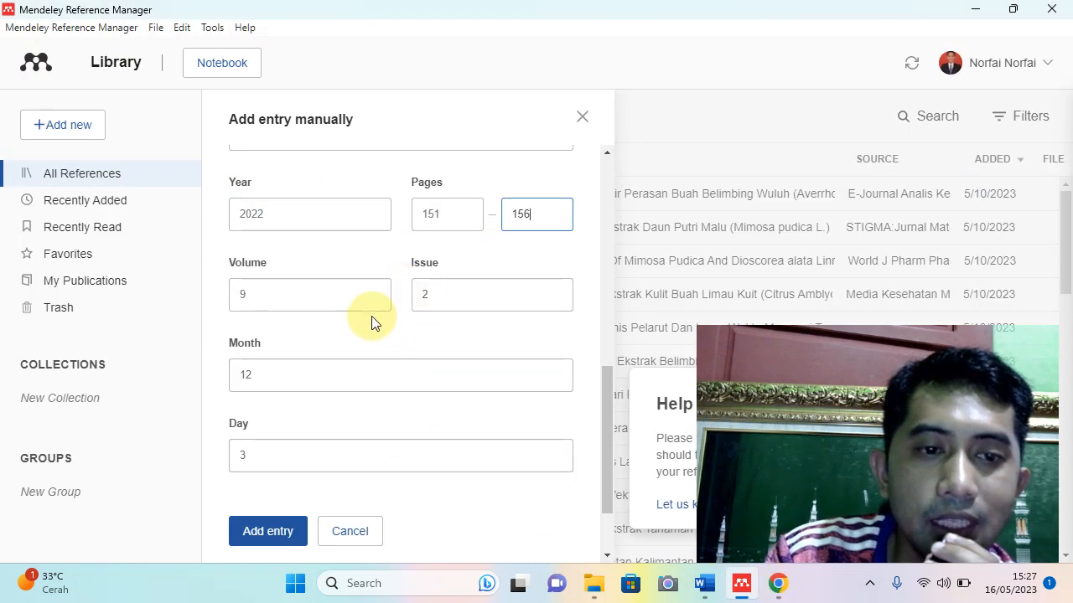
Clear the whole abstract text and add the entry to the library
scroll(360, 340, "down", 2)
left_click_drag(241, 437, 475, 485)
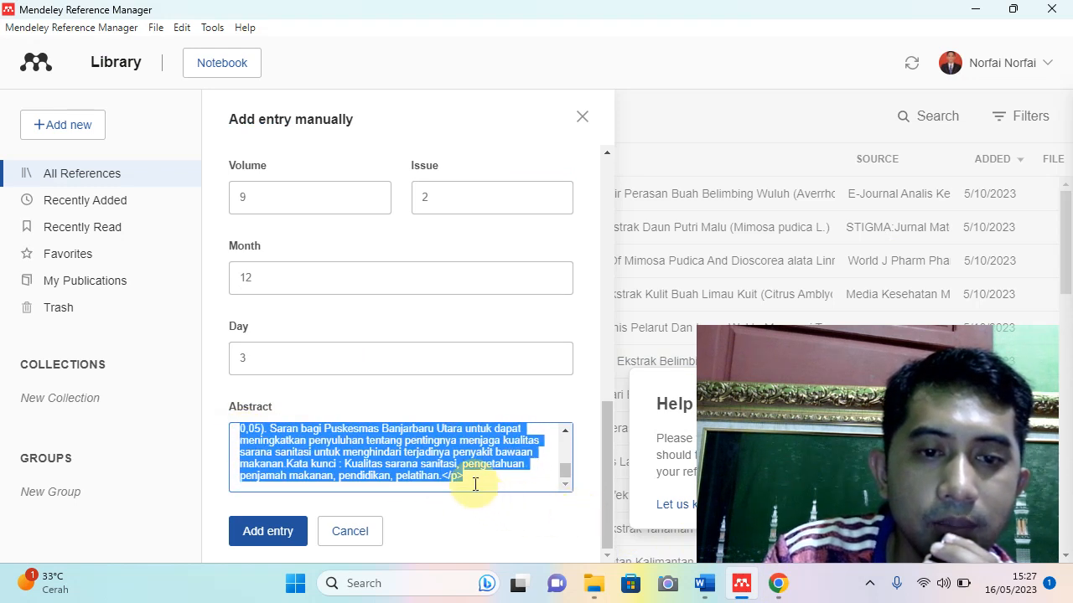
key("BackSpace")
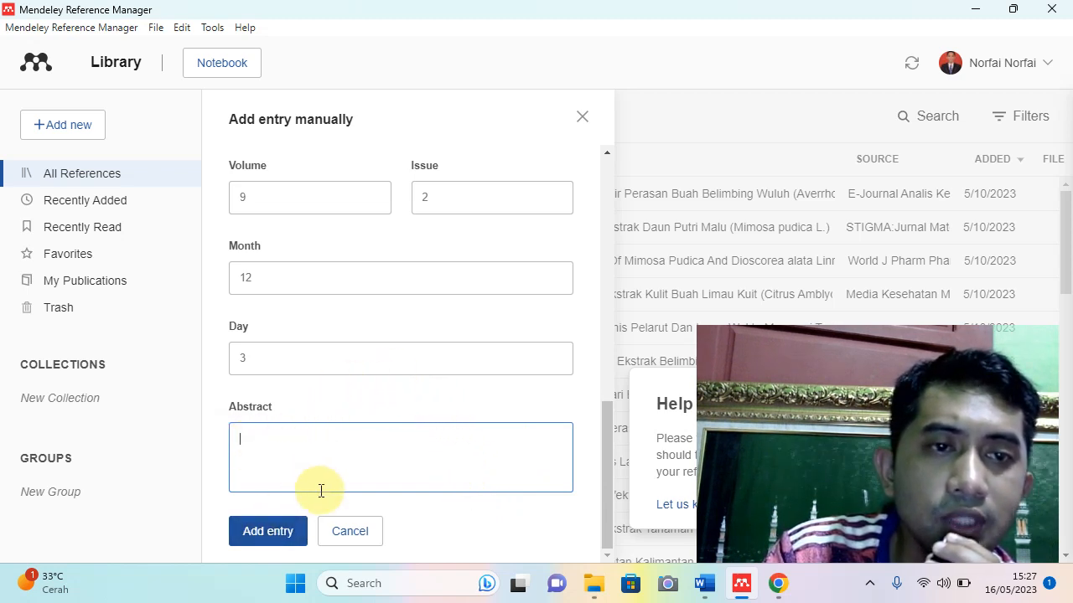
left_click(290, 534)
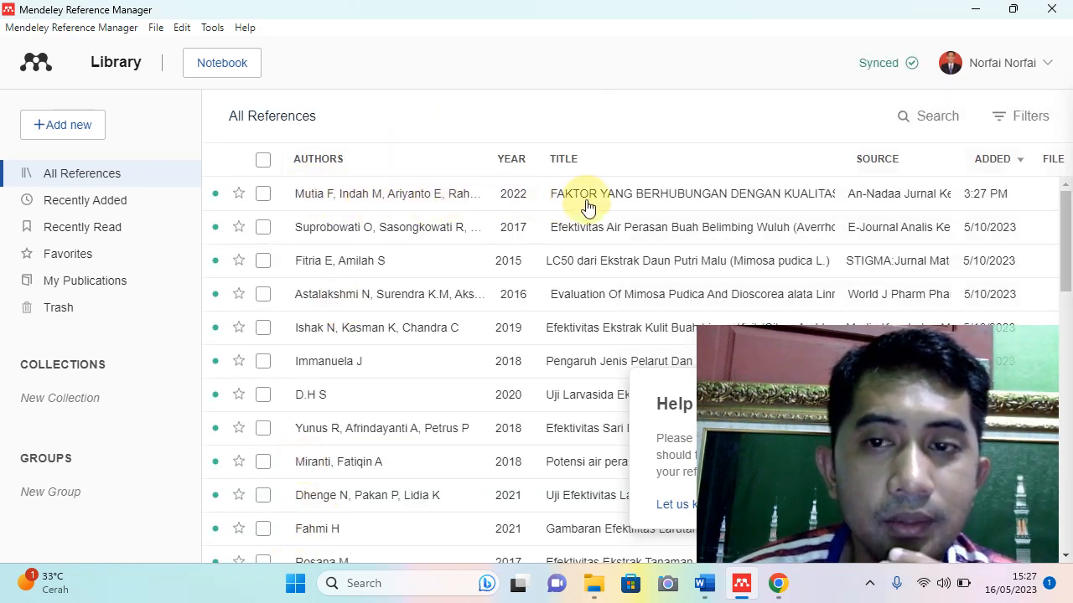
Open the newly added reference's details and review its title, authors and publication information
left_click(361, 201)
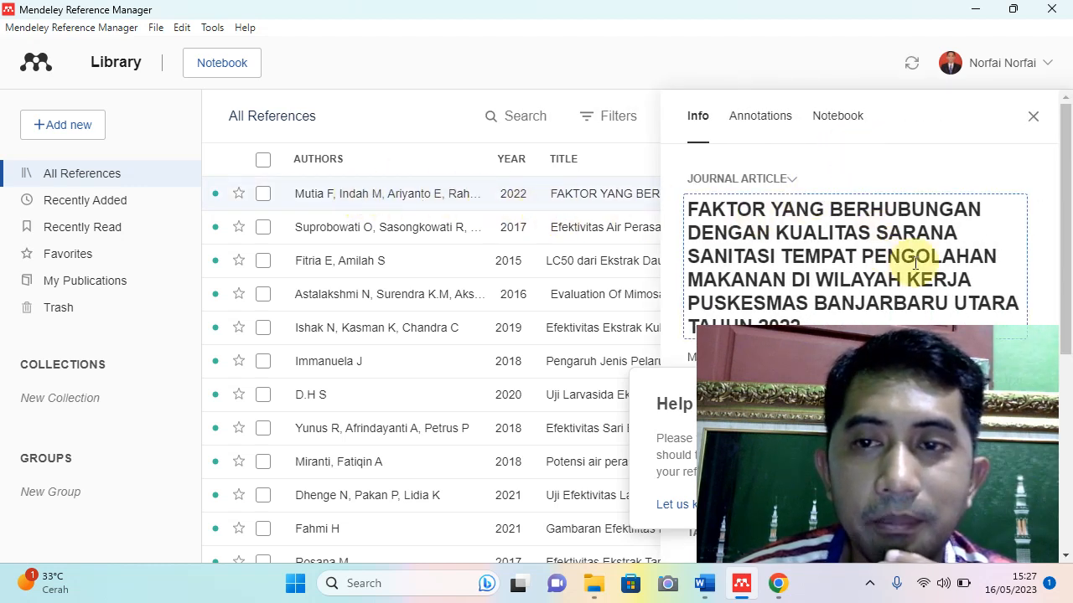
scroll(840, 234, "down", 5)
scroll(843, 237, "up", 5)
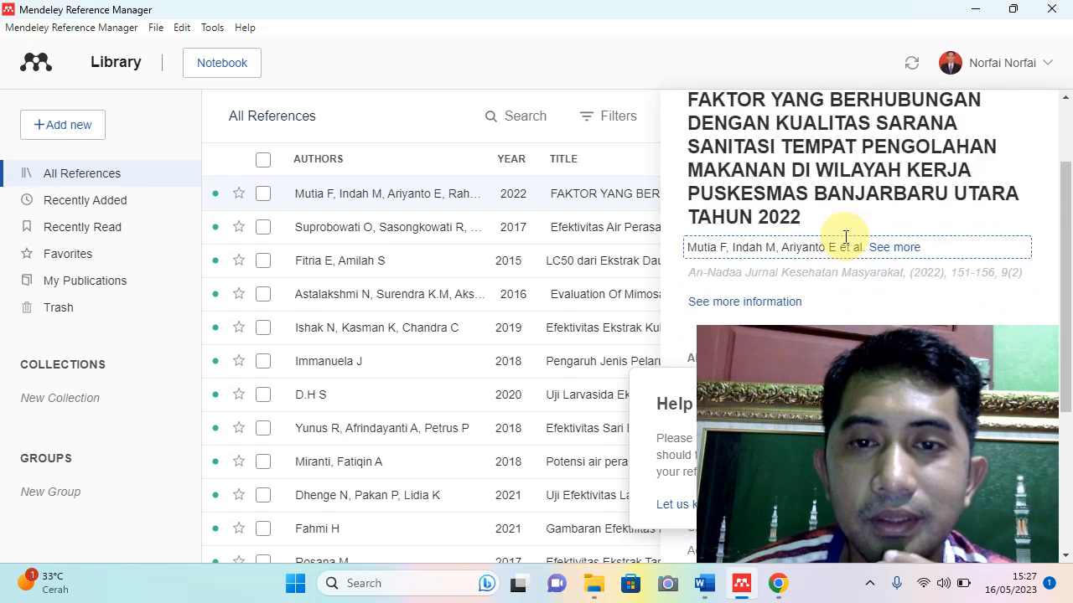
scroll(872, 216, "down", 1)
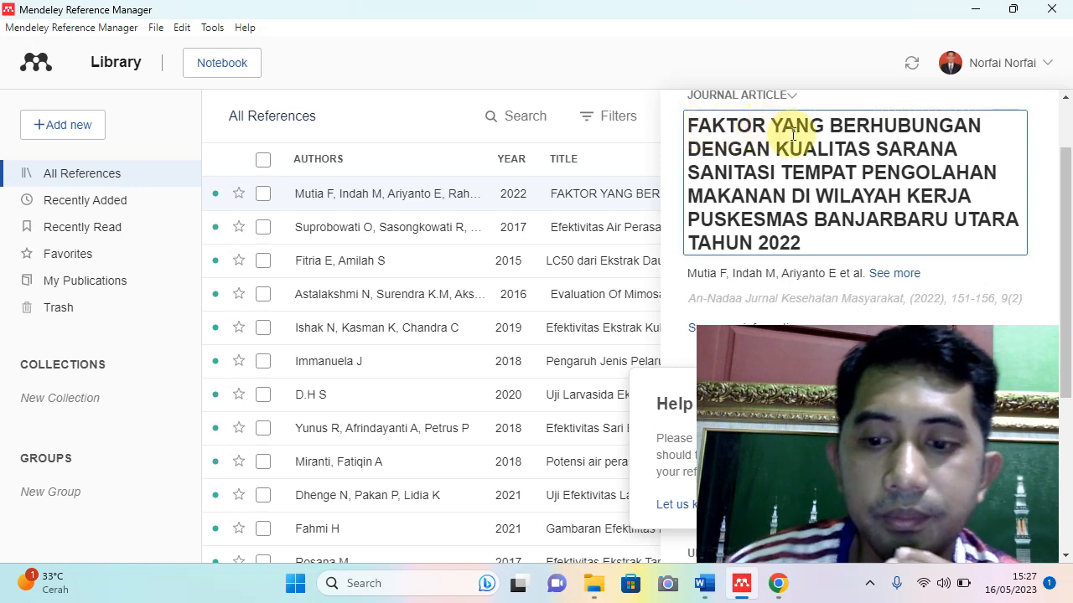
Rewrite the first word of the reference's title as "Faktor", keeping only its initial letter capitalized
key("BackSpace")
key("BackSpace")
key("BackSpace")
key("BackSpace")
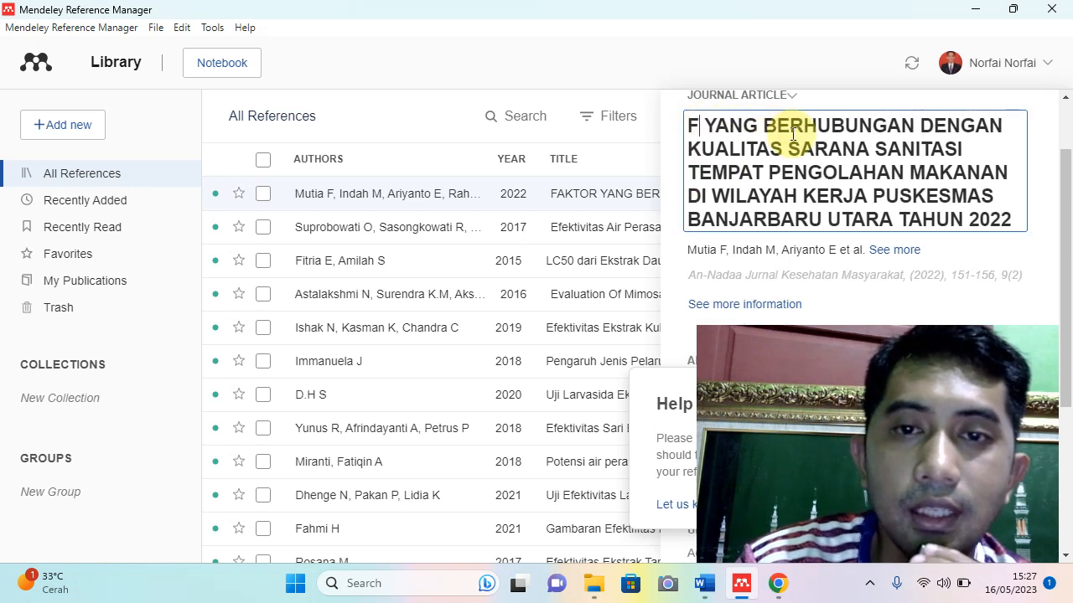
key("Caps_Lock")
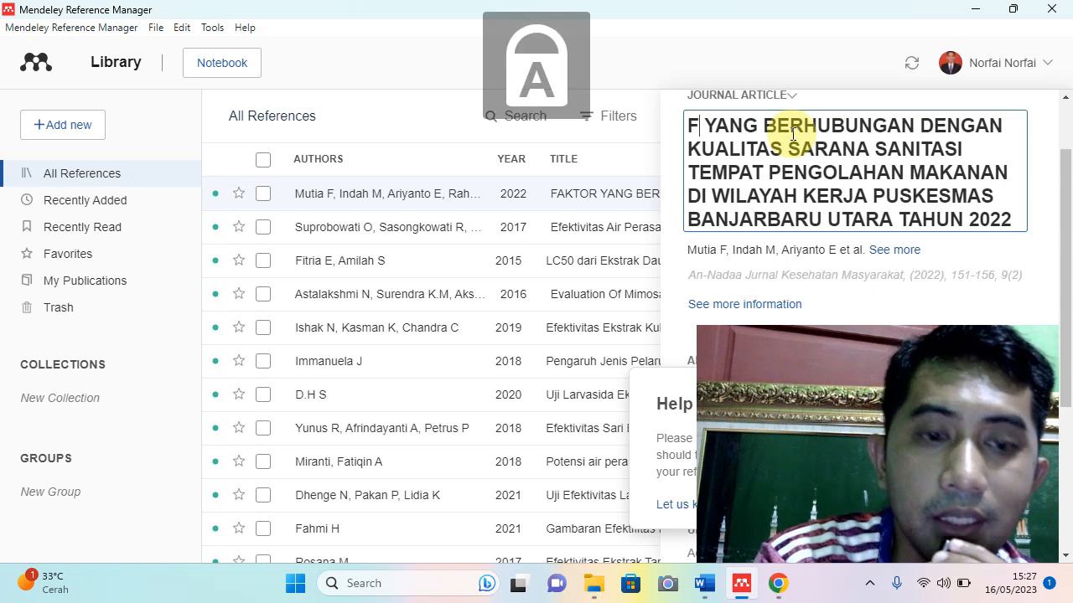
type("A")
key("BackSpace")
key("Caps_Lock")
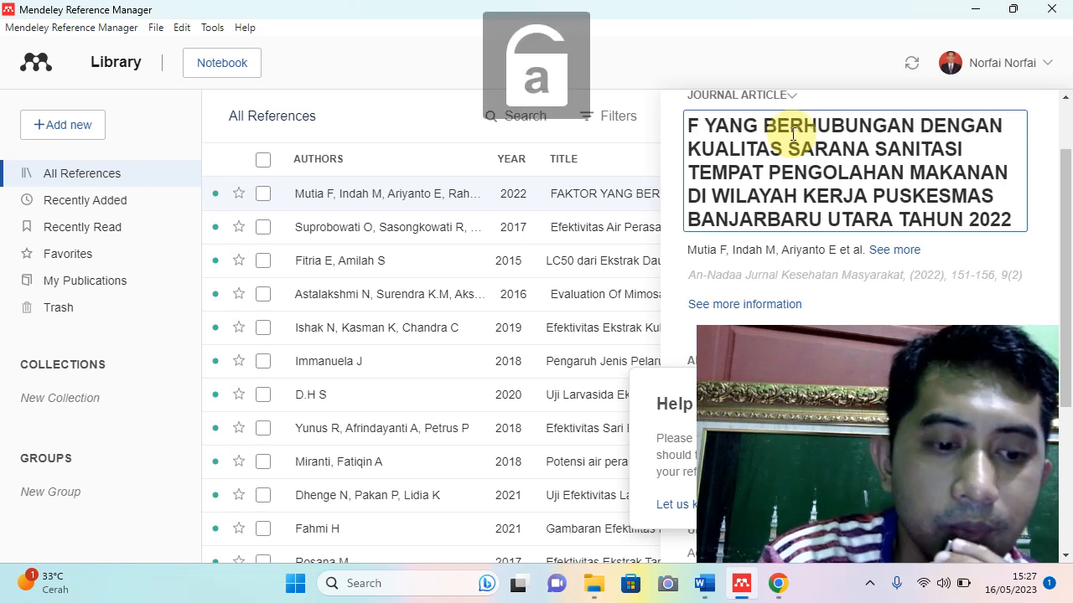
type("aktor")
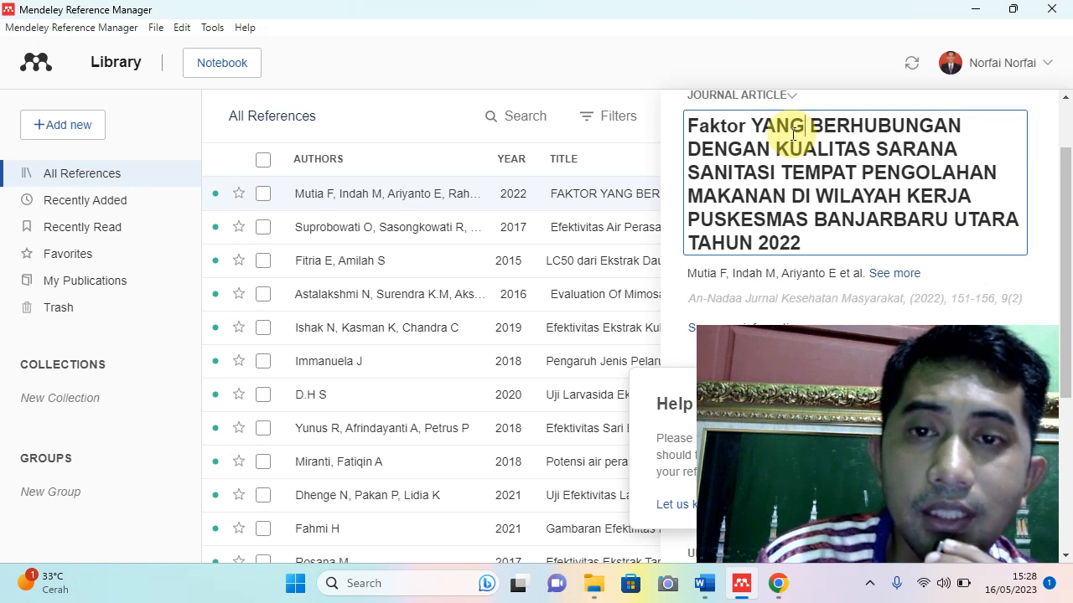
Rewrite the second word of the reference's title in lowercase as "yang"
key("BackSpace")
key("BackSpace")
key("BackSpace")
key("BackSpace")
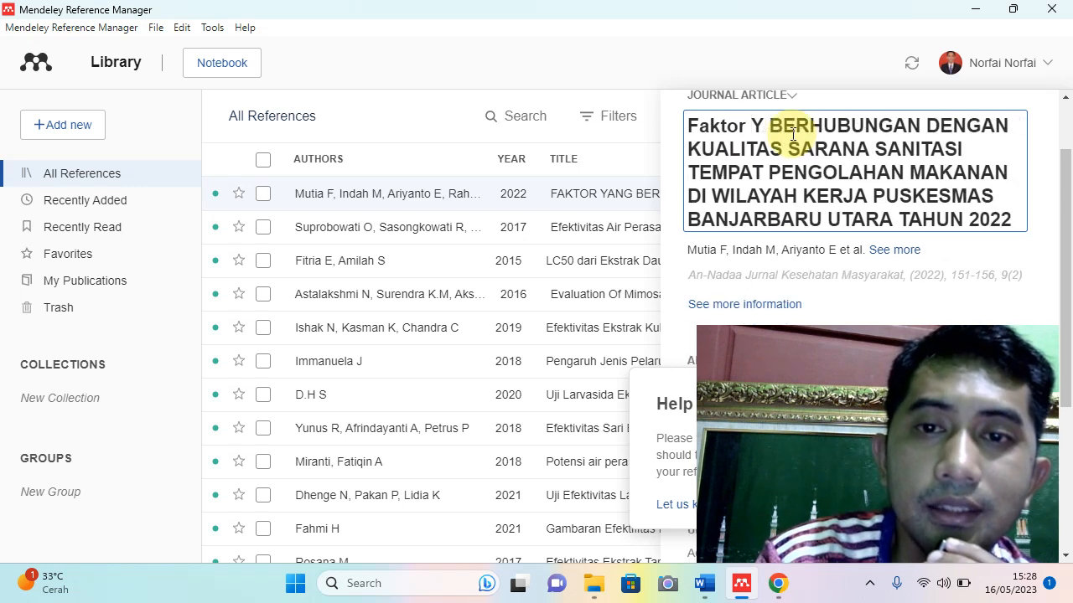
type("ya")
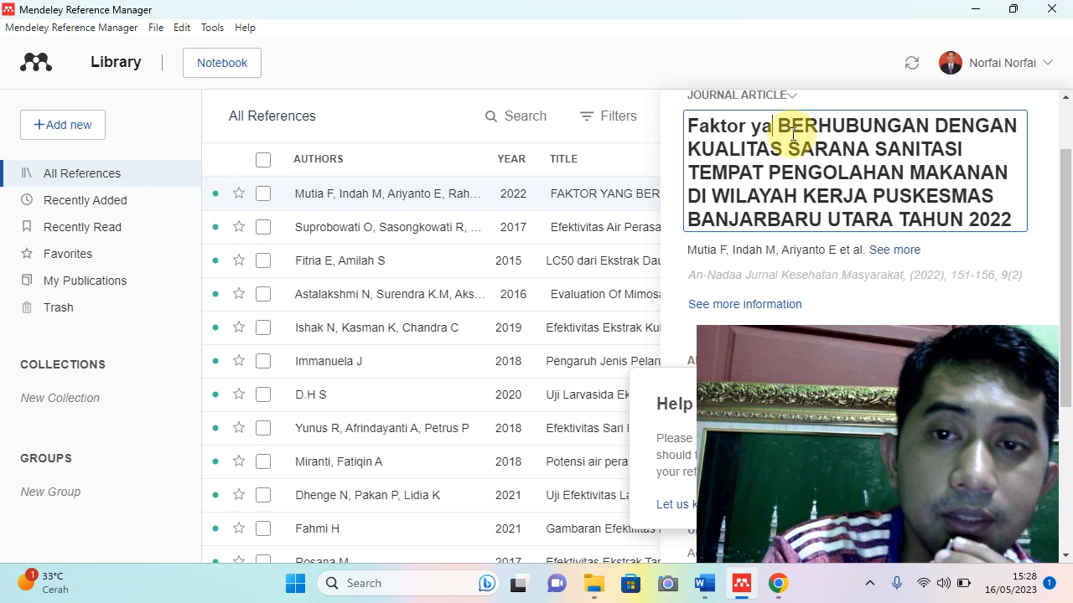
type("ng")
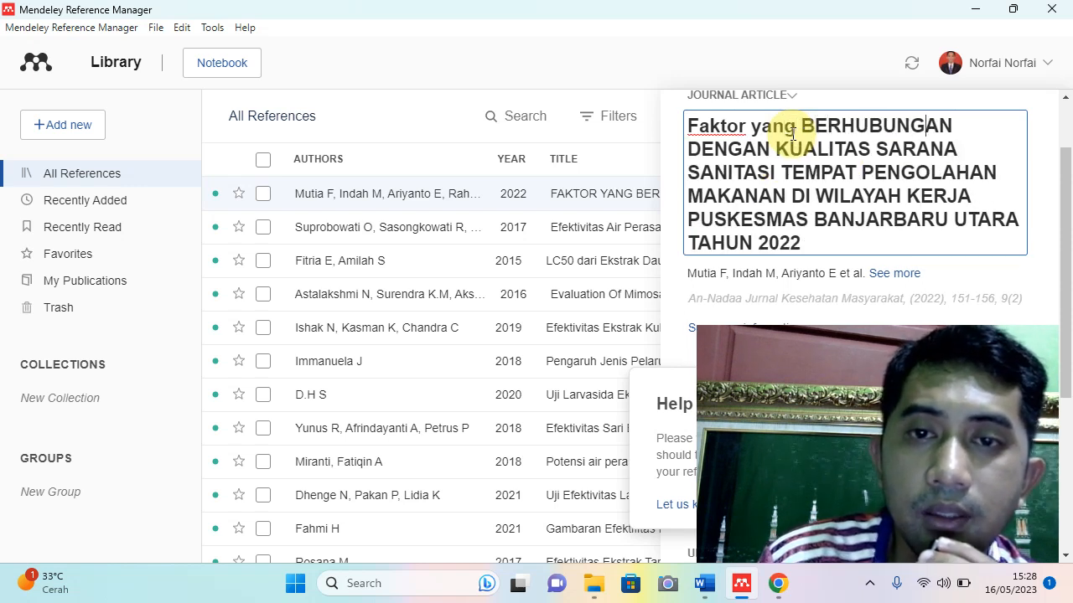
Rewrite the third and fourth words of the reference's title as "Berhubungan dengan"
key("BackSpace")
key("BackSpace")
key("BackSpace")
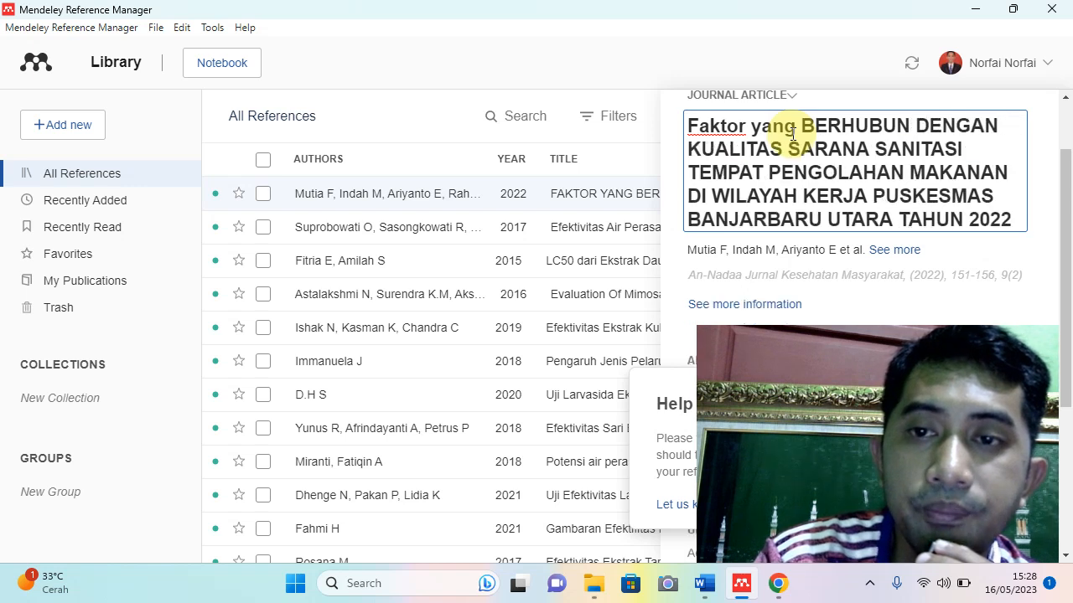
key("BackSpace")
key("BackSpace")
type("erhubun")
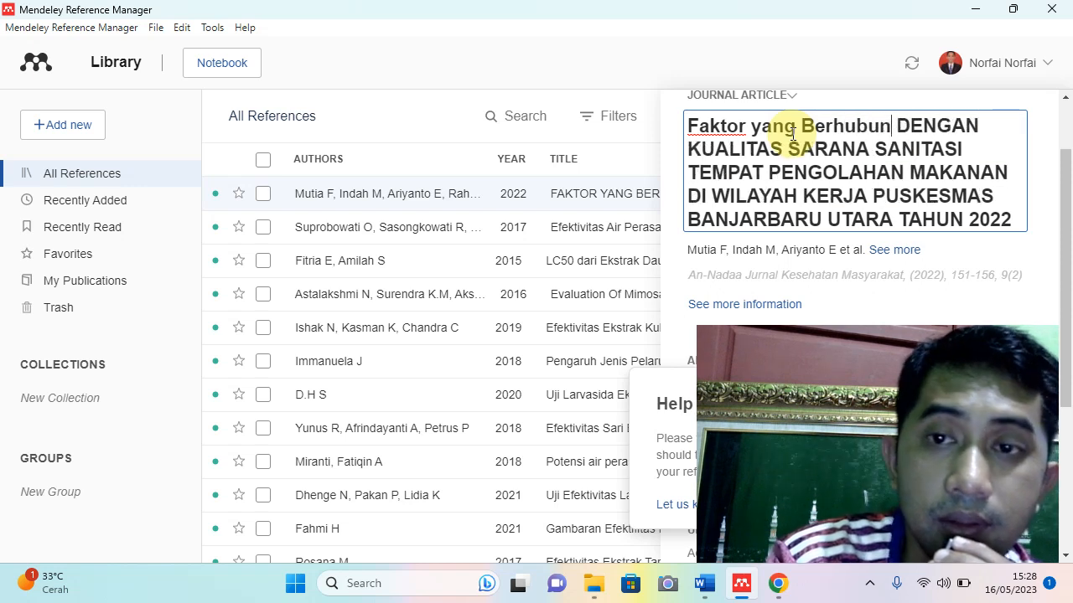
type("gan")
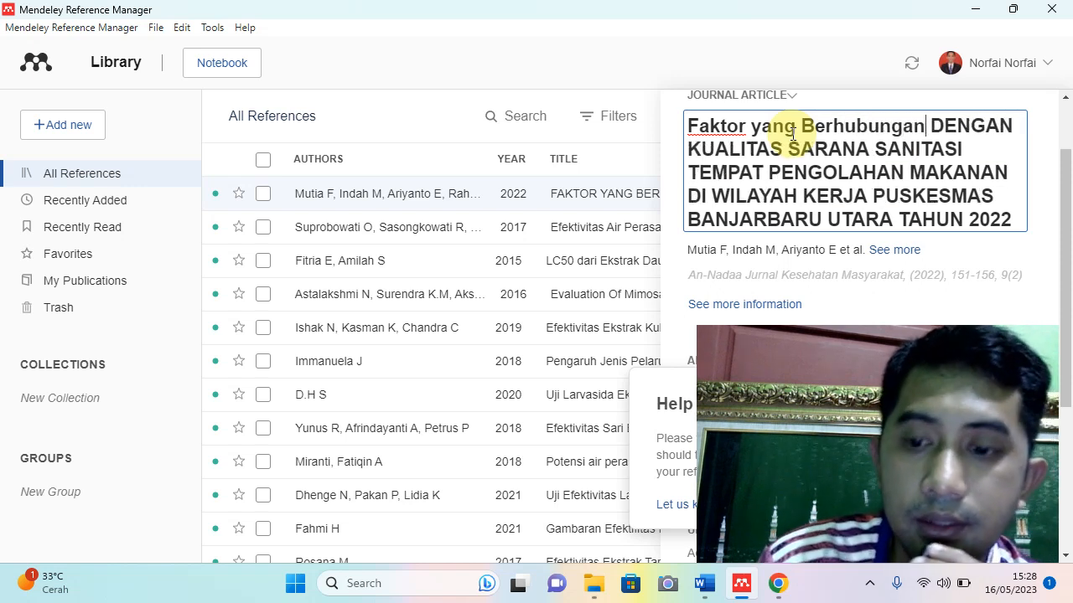
key("Right")
key("Right")
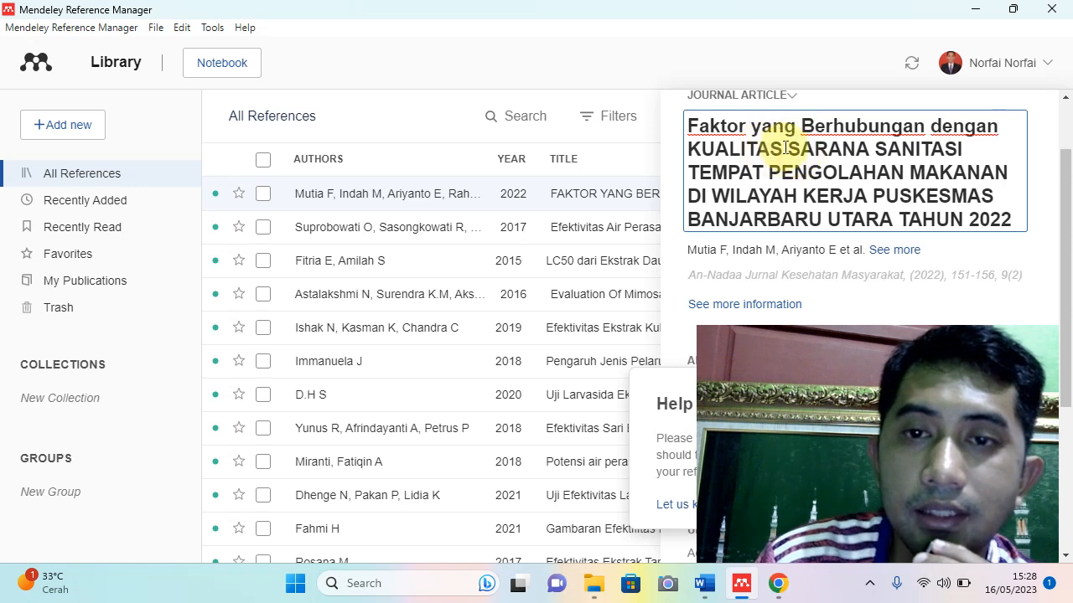
Rewrite the fifth word of the reference's title as "Kualitas", checking the article's listing on the journal issue page in Chrome
left_click(785, 149)
key("BackSpace")
key("BackSpace")
key("BackSpace")
key("BackSpace")
key("BackSpace")
key("BackSpace")
key("BackSpace")
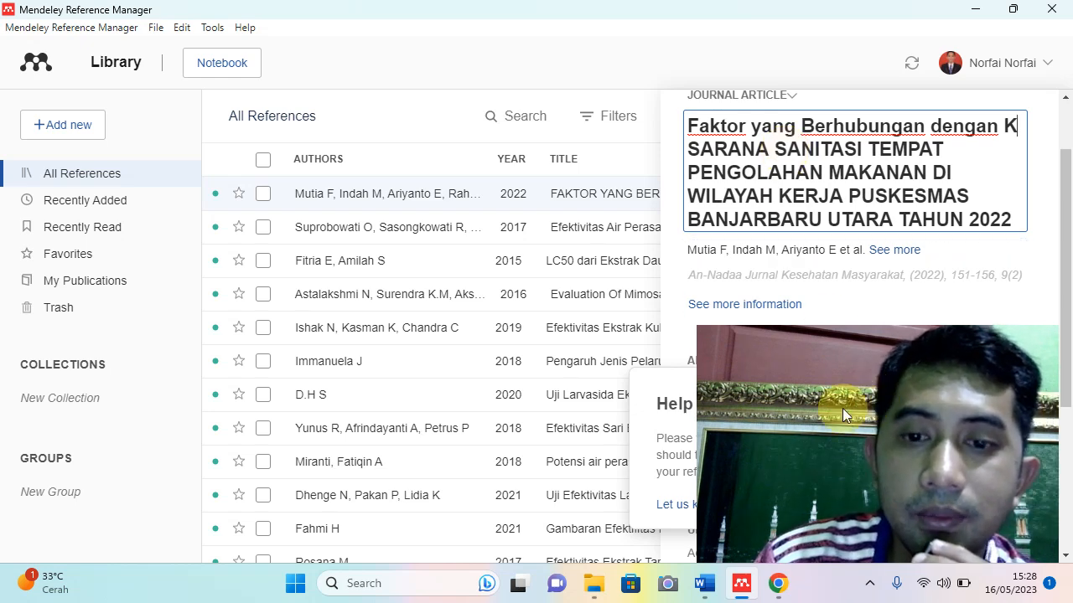
left_click(779, 585)
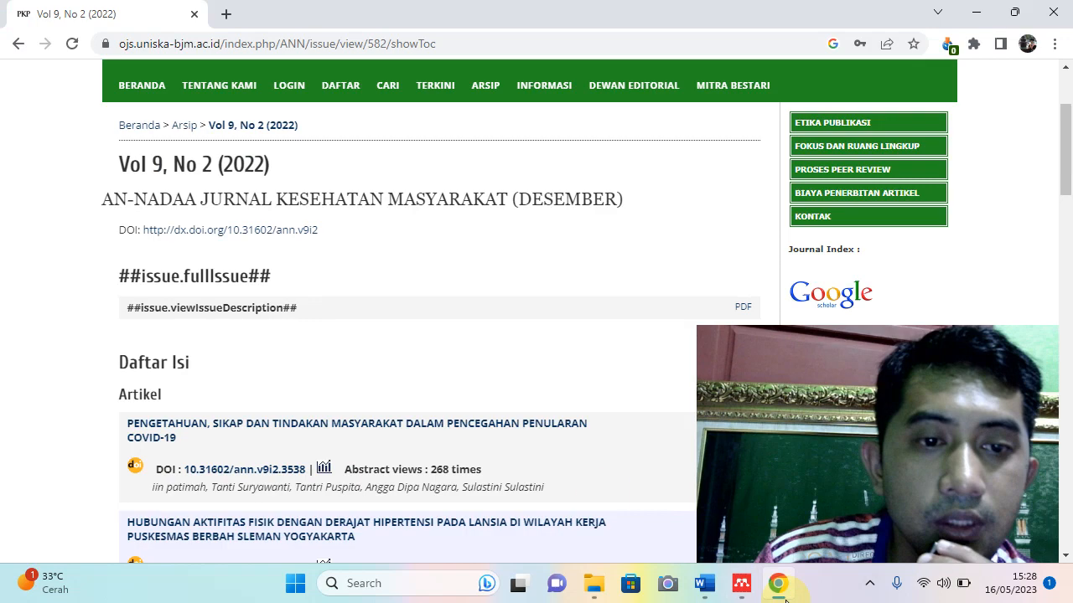
scroll(569, 464, "down", 5)
scroll(341, 390, "down", 2)
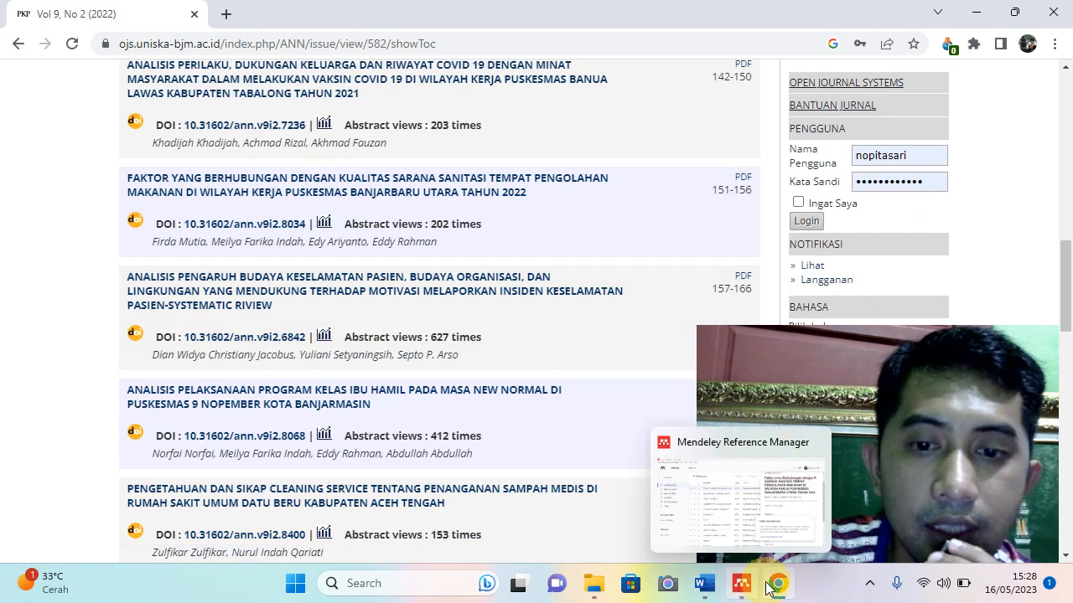
left_click(740, 585)
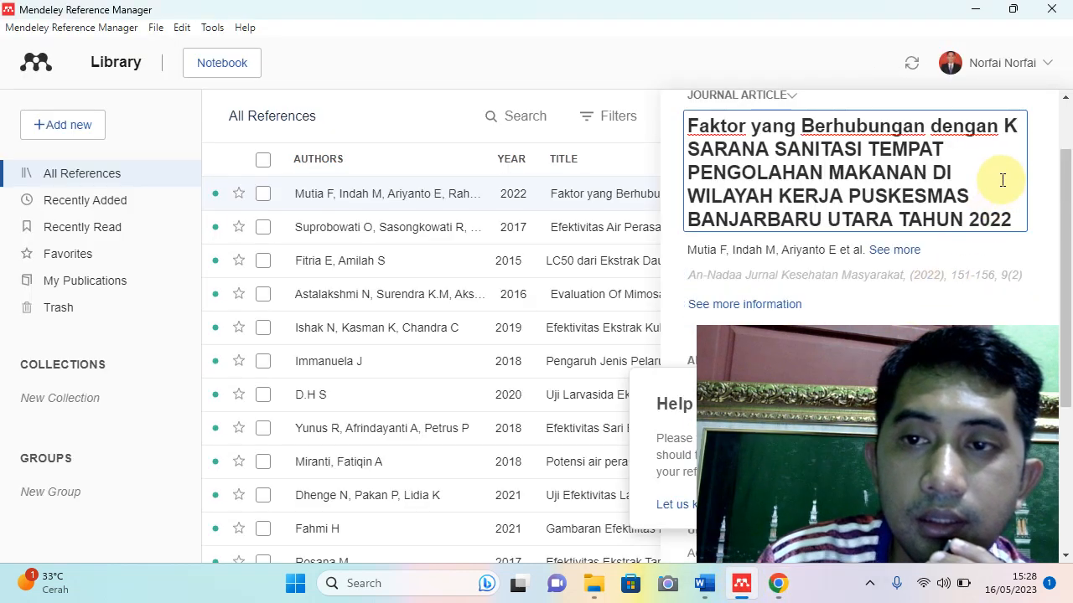
type("uali")
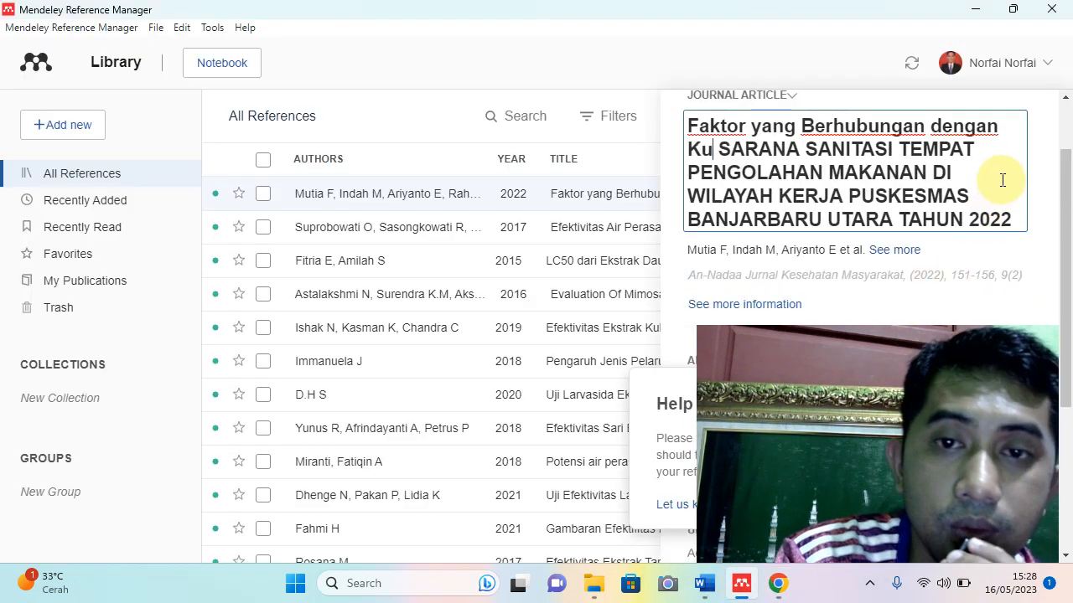
type("tas")
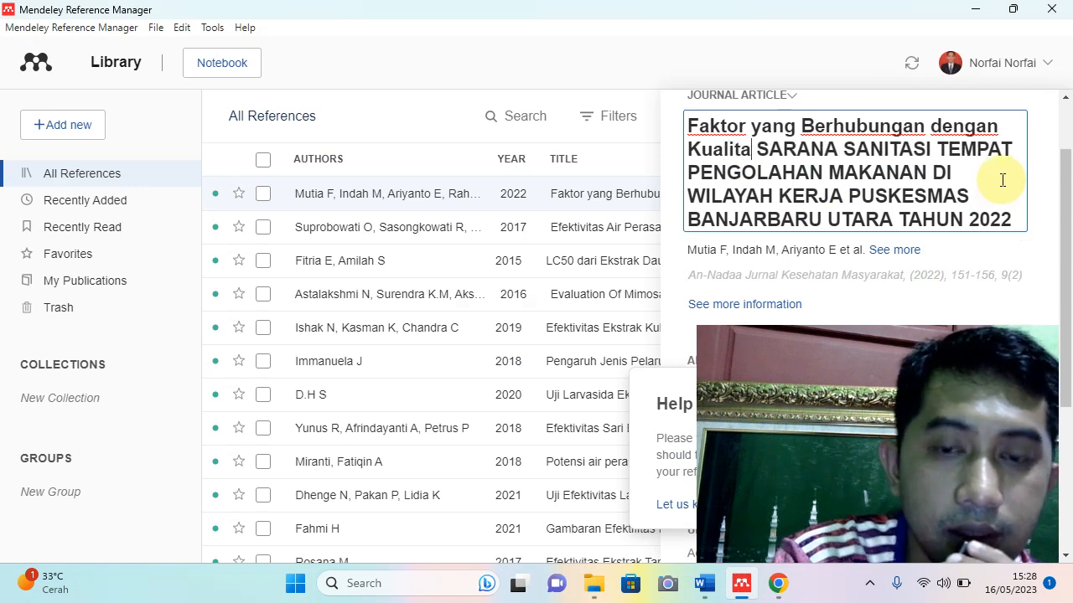
Rewrite the sixth word of the reference's title as "Sarana", keeping only its initial letter capitalized
key("Right")
key("Right")
key("Right")
key("Right")
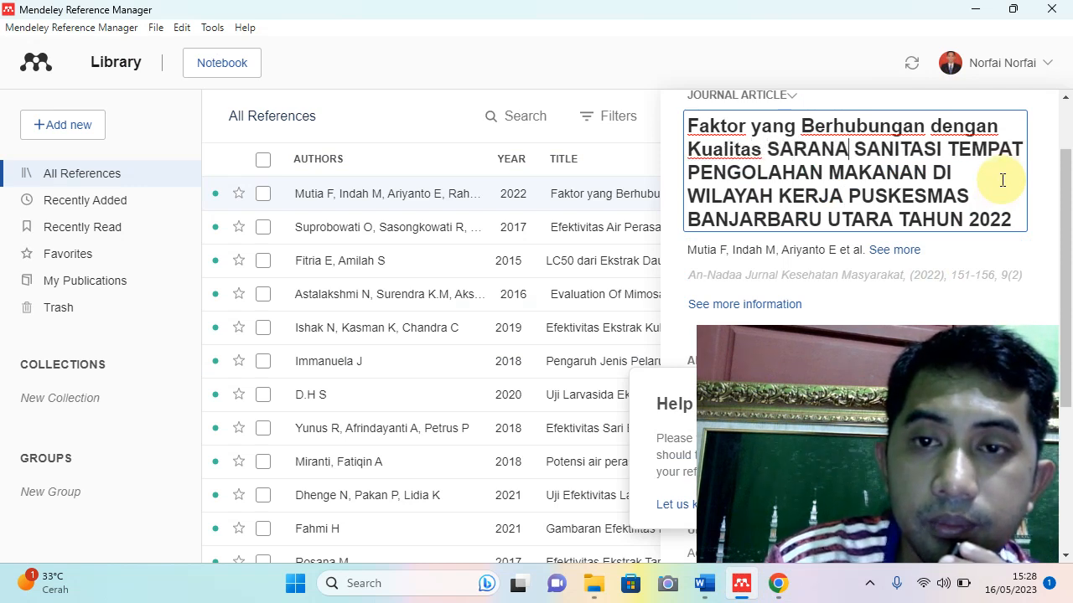
key("BackSpace")
key("BackSpace")
key("BackSpace")
key("BackSpace")
key("BackSpace")
type("arana")
Rewrite the seventh and eighth words of the reference's title as "Sanitasi Tempat"
key("Right")
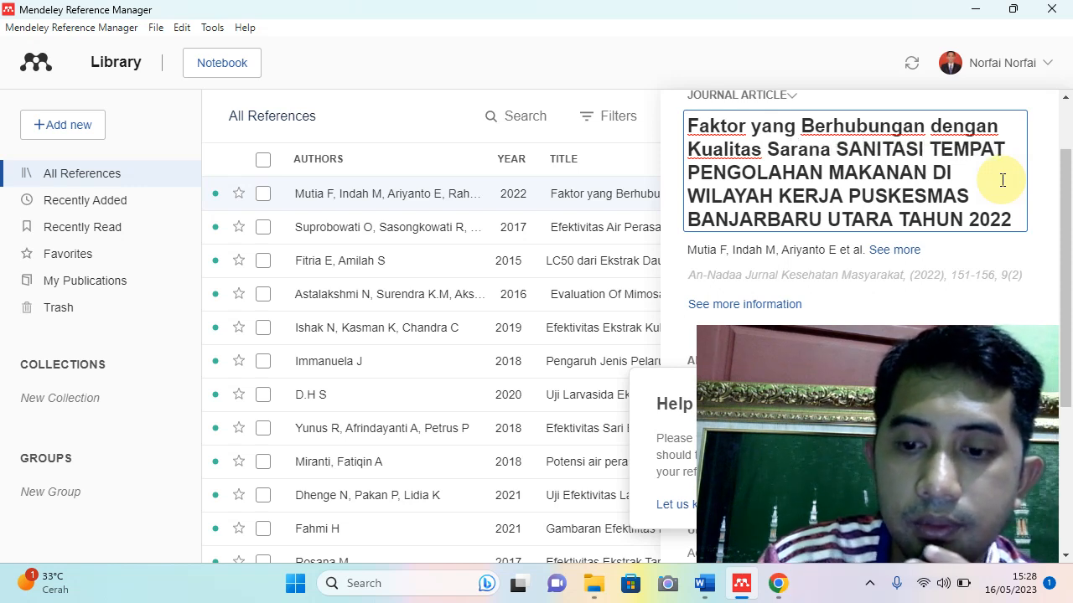
key("BackSpace")
key("BackSpace")
key("BackSpace")
key("BackSpace")
key("BackSpace")
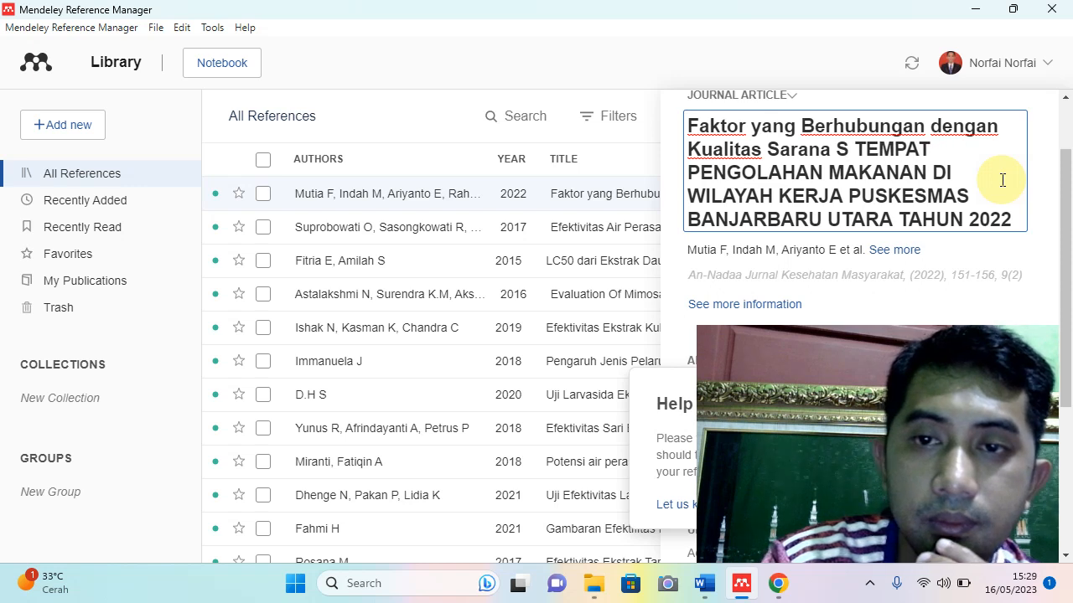
type("anitasi")
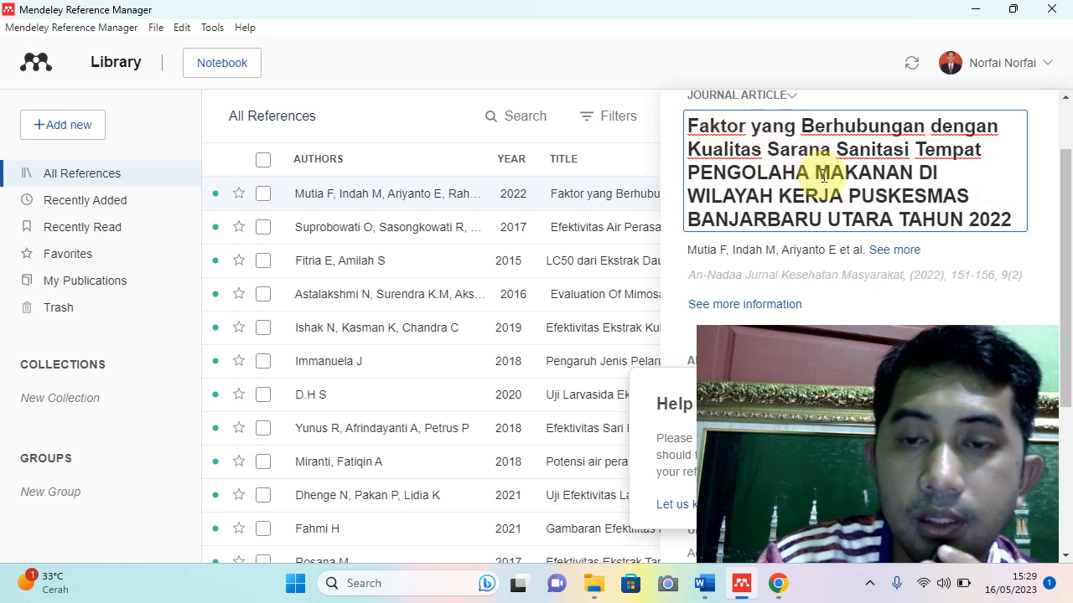
Rewrite the ninth word of the reference's title as "Pengolahan", consulting the journal issue page in Chrome along the way
key("BackSpace")
key("BackSpace")
key("BackSpace")
key("BackSpace")
key("BackSpace")
key("BackSpace")
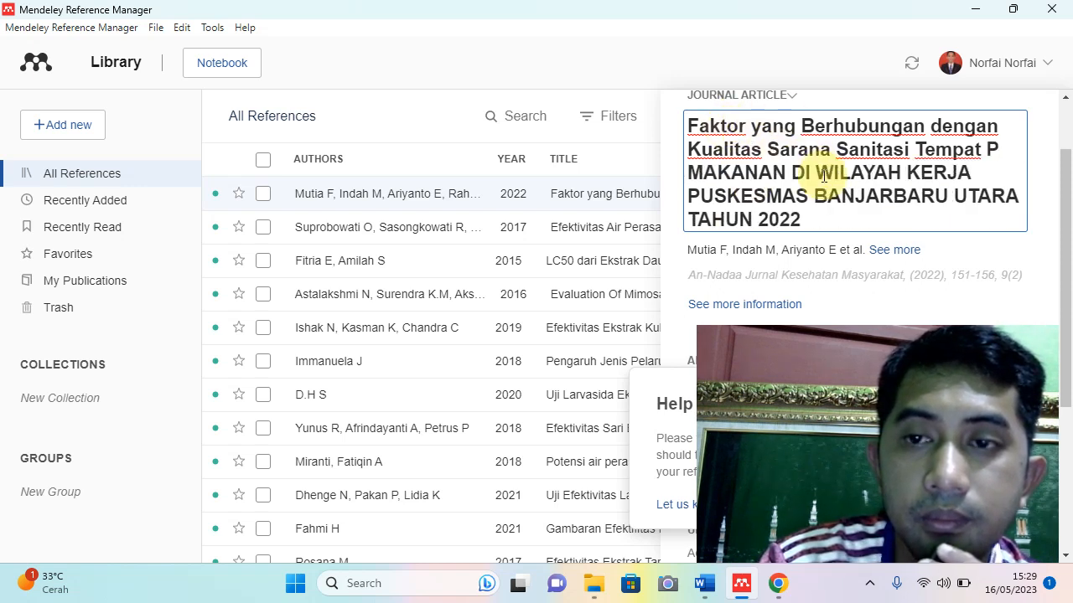
left_click(786, 593)
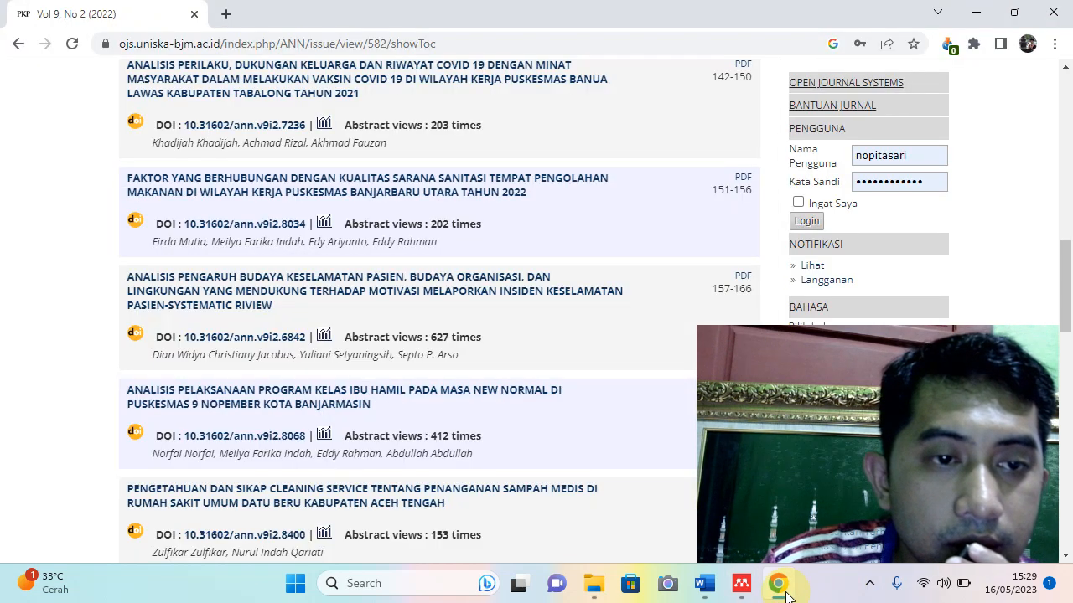
scroll(220, 228, "up", 3)
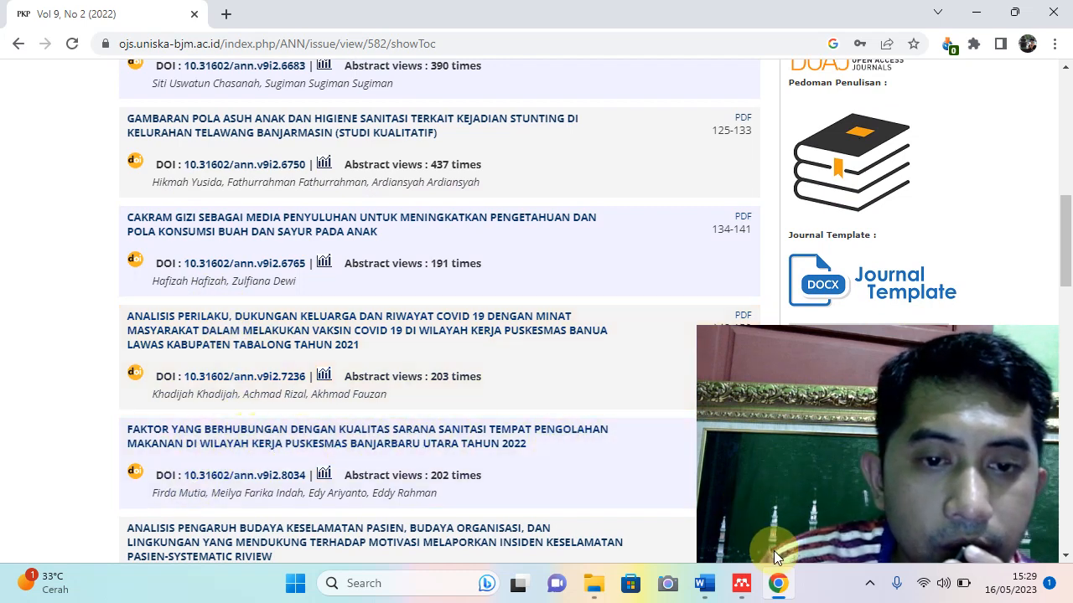
left_click(741, 583)
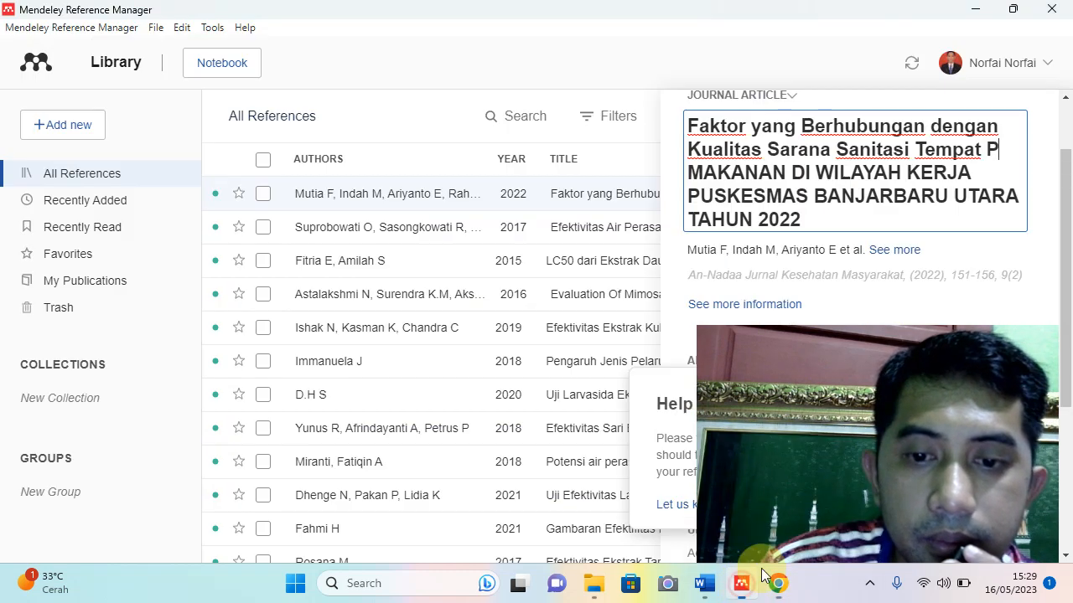
type("eng")
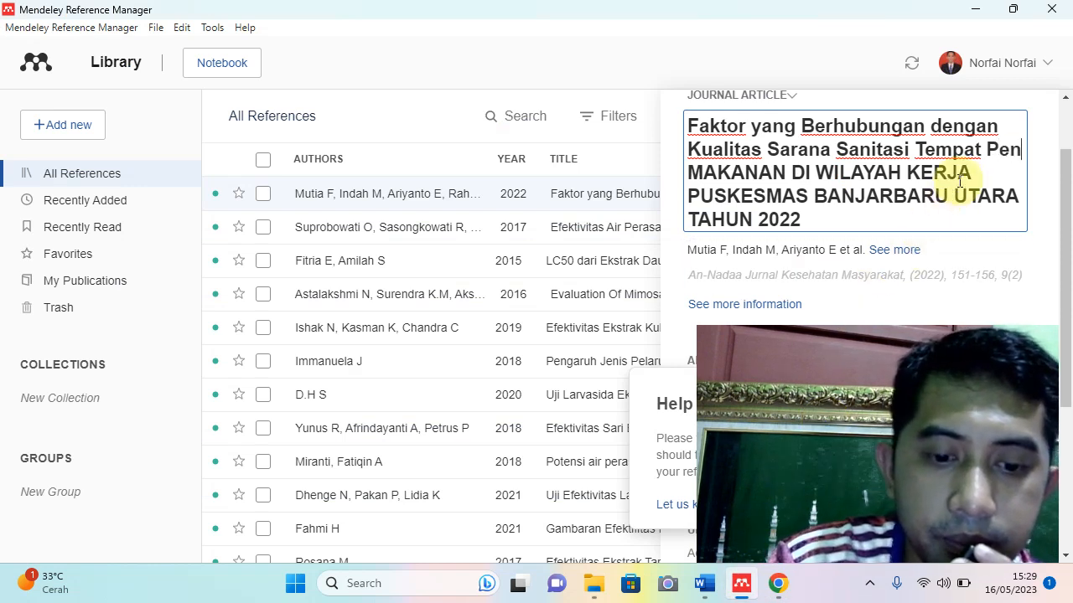
type("ol")
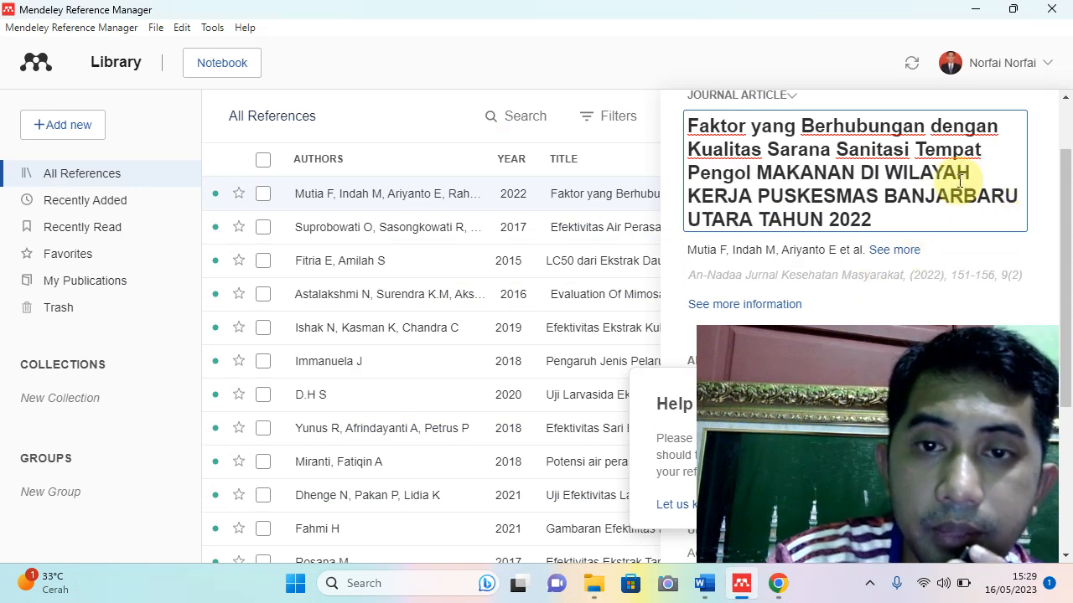
type("ahan")
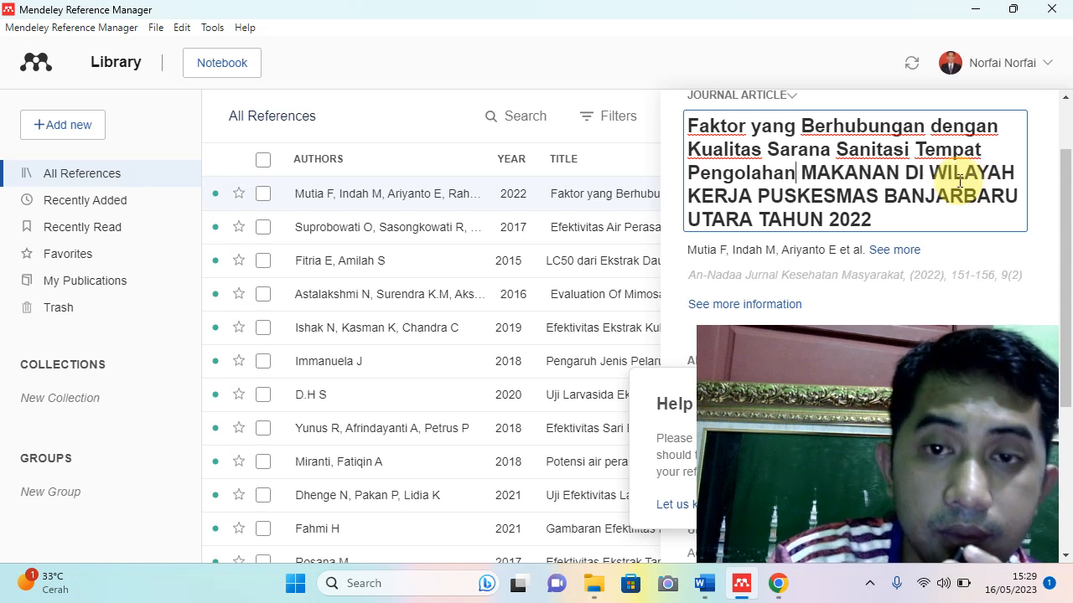
Rewrite the word after "Pengolahan" in the reference's title as "Makanan"
left_click(901, 179)
key("BackSpace")
key("BackSpace")
key("BackSpace")
key("BackSpace")
key("BackSpace")
key("BackSpace")
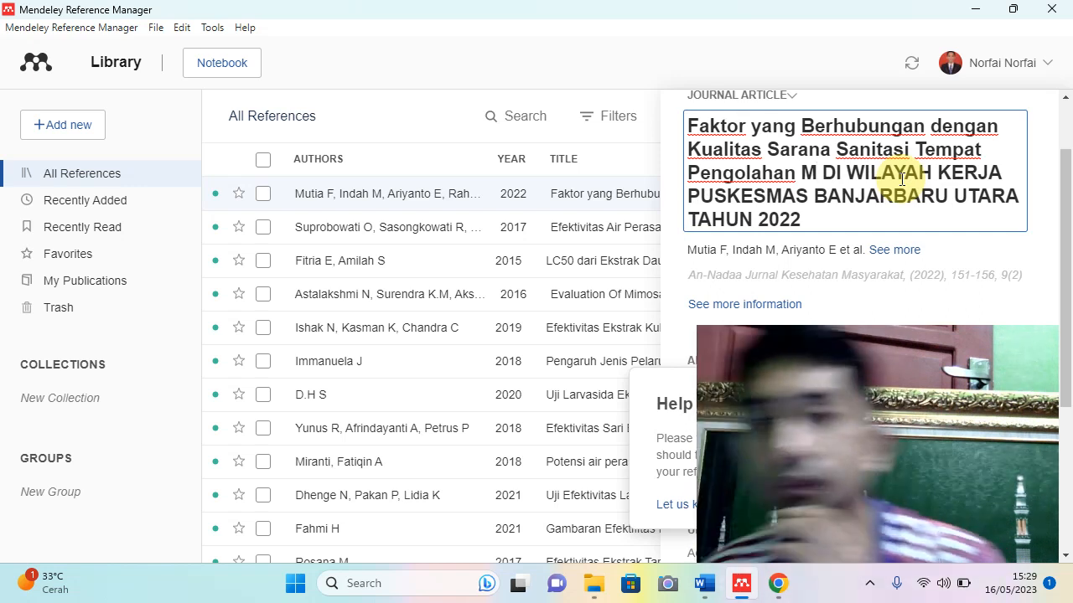
type("akana")
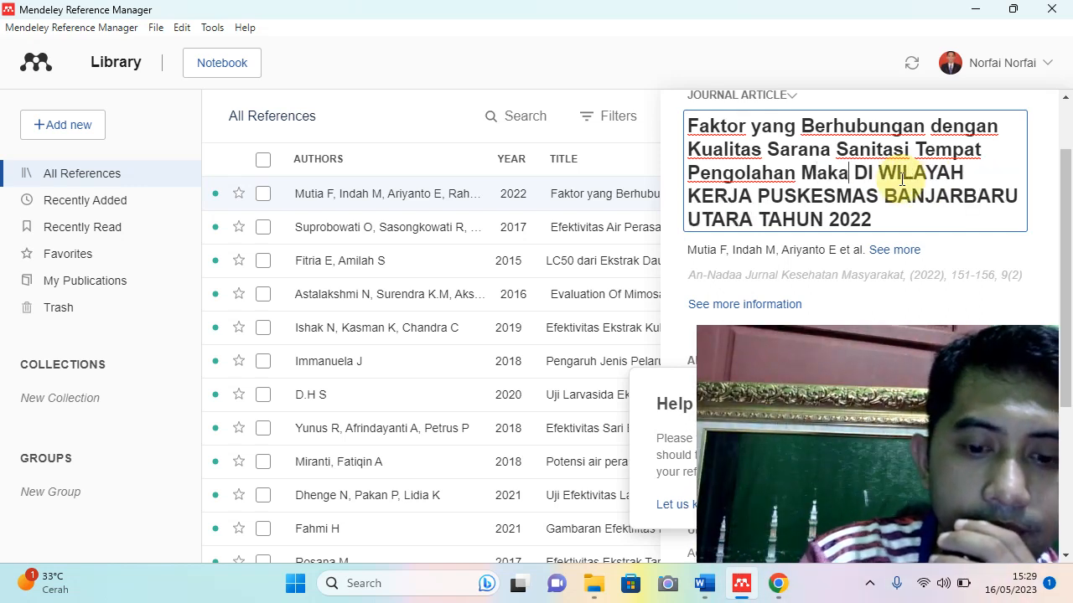
type("n")
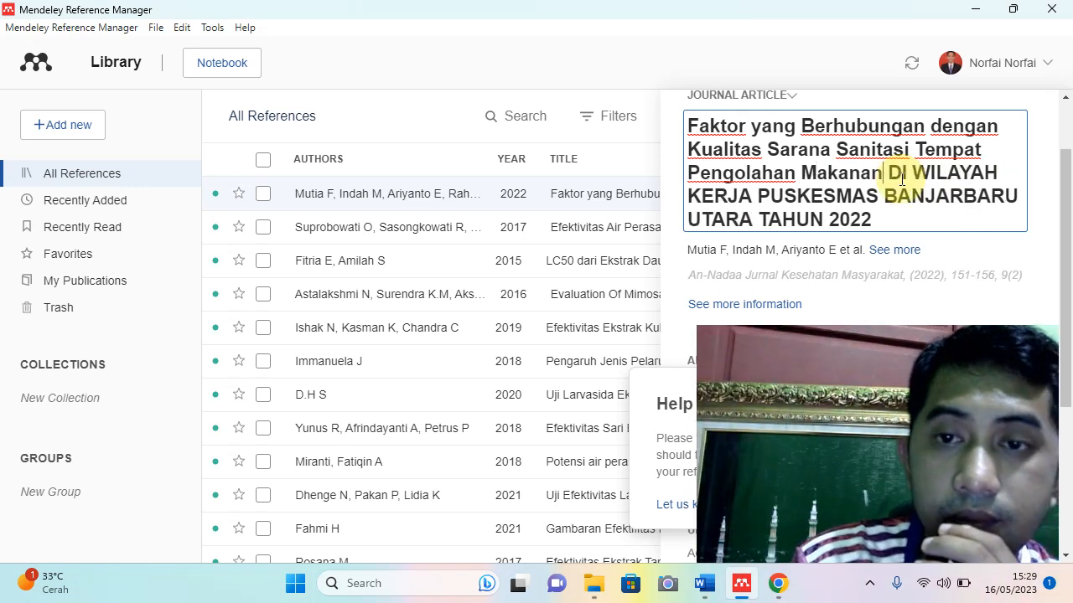
Rewrite the two words after "Makanan" in the reference's title as "di Wilayah"
key("BackSpace")
key("BackSpace")
type("di")
key("BackSpace")
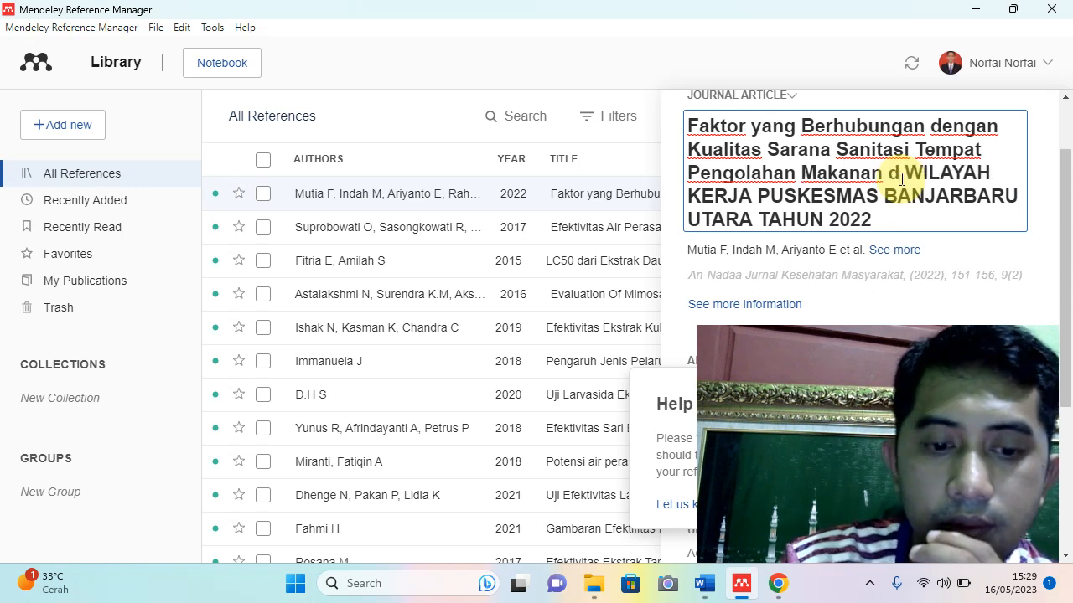
type("i")
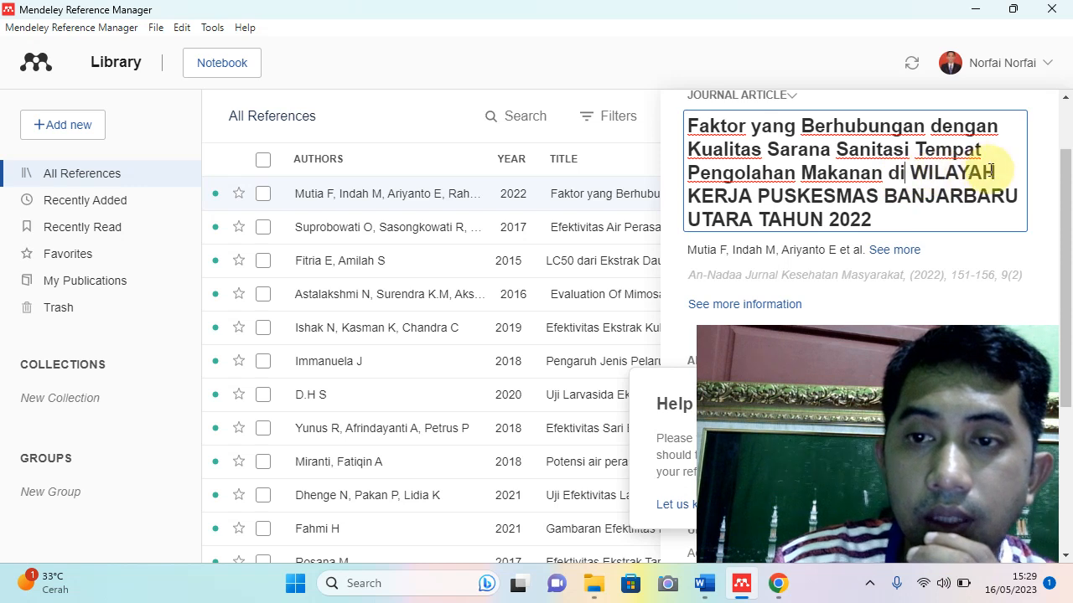
key("BackSpace")
key("BackSpace")
key("BackSpace")
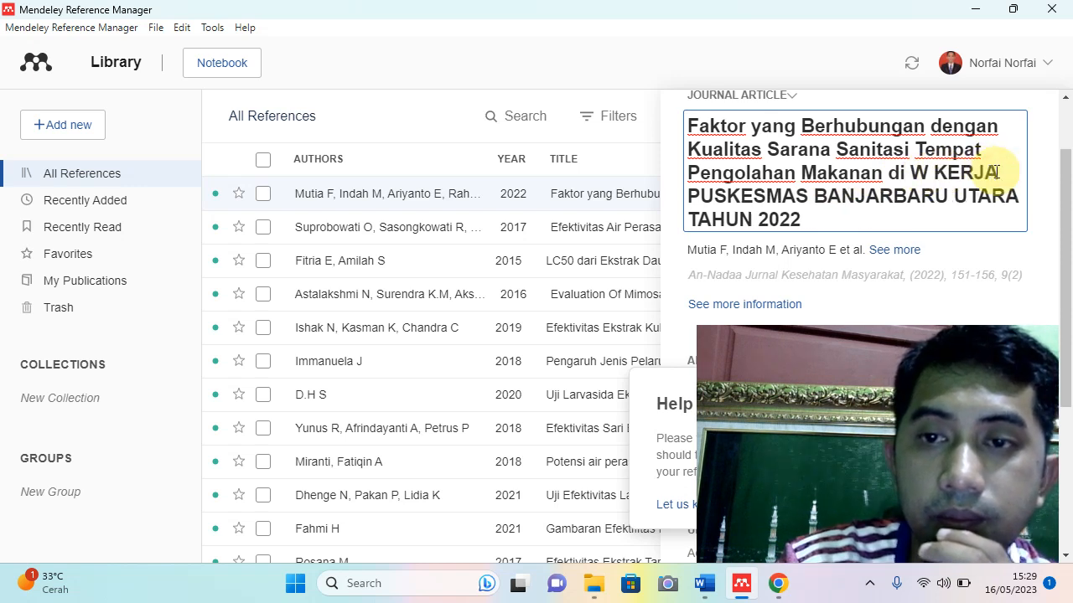
type("ilayah")
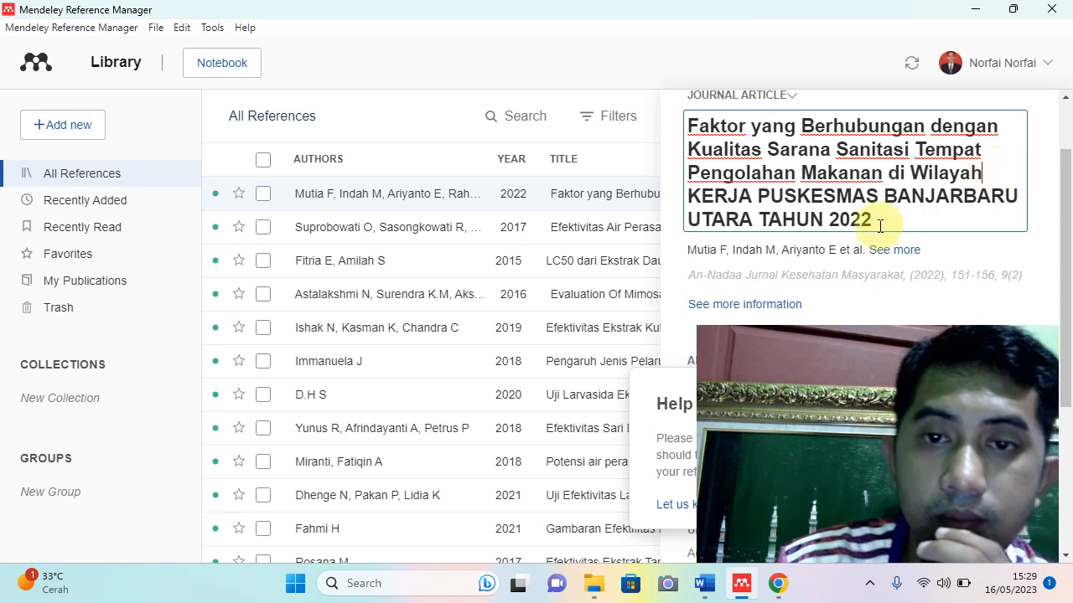
Rewrite the word after "Wilayah" in the reference's title as "Kerja", with only its initial letter capitalized
left_click(753, 198)
key("BackSpace")
key("BackSpace")
key("BackSpace")
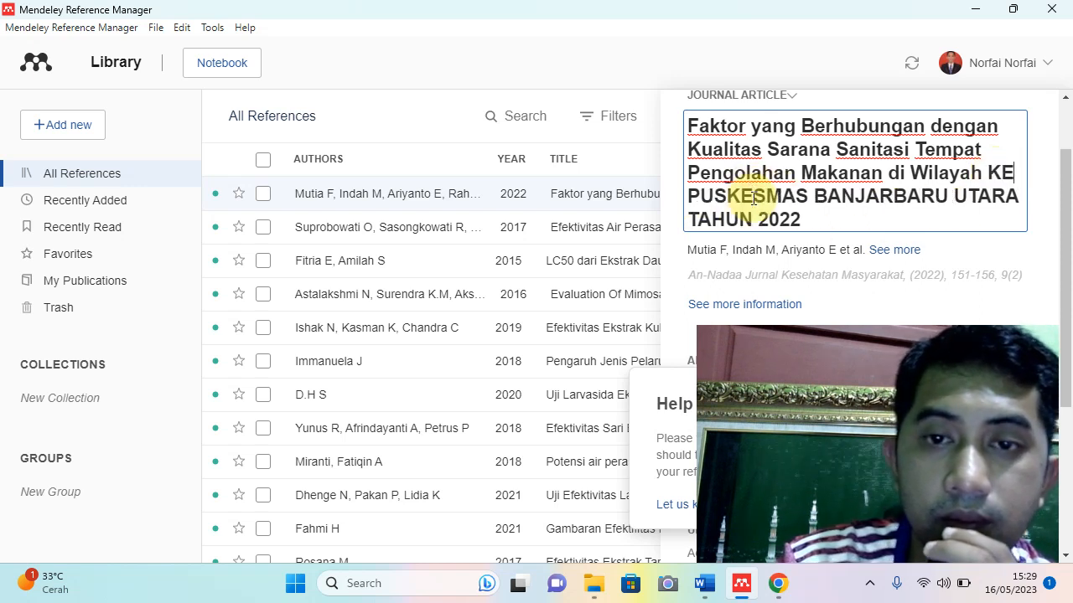
key("Caps_Lock")
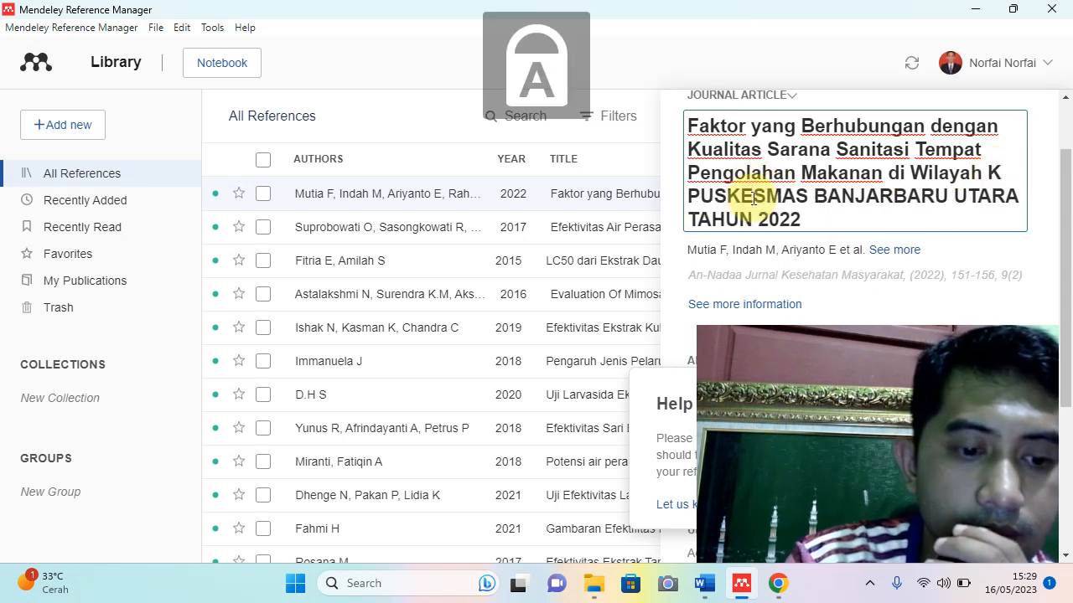
type("ERJA")
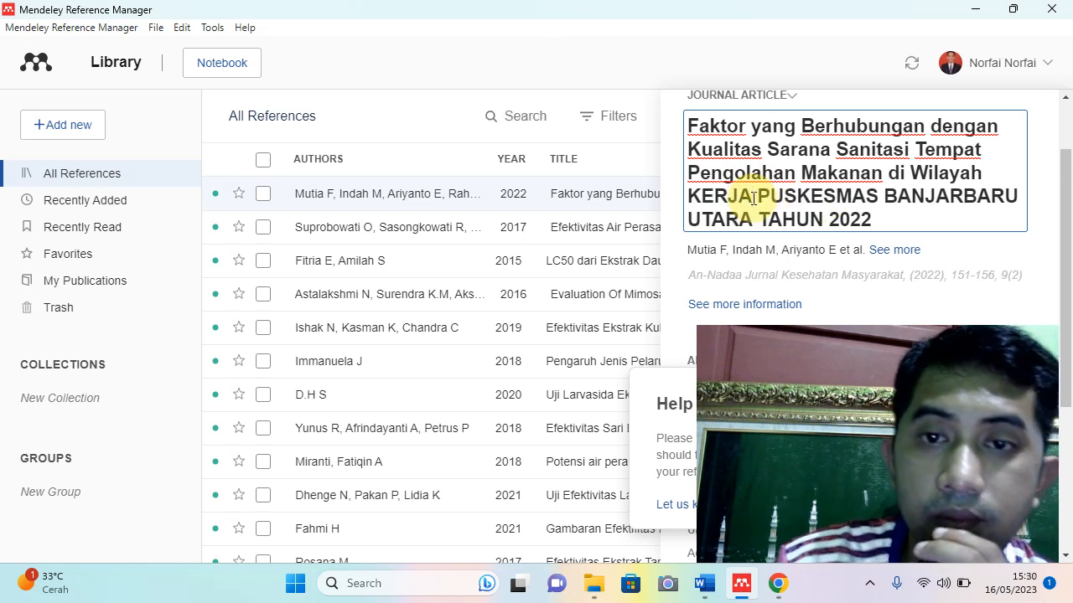
key("BackSpace")
key("BackSpace")
key("BackSpace")
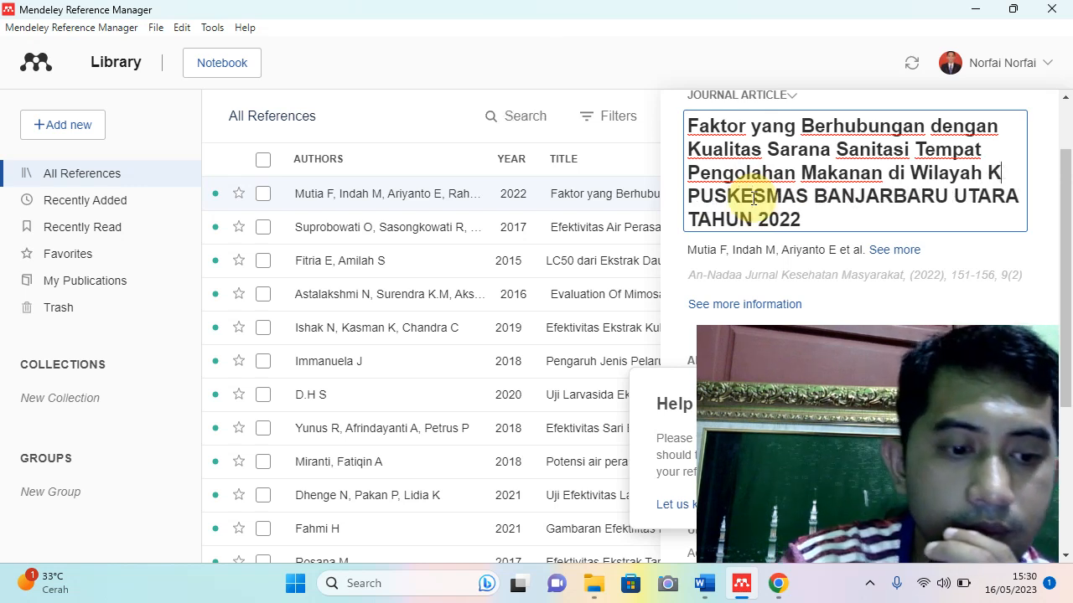
key("Caps_Lock")
type("erja")
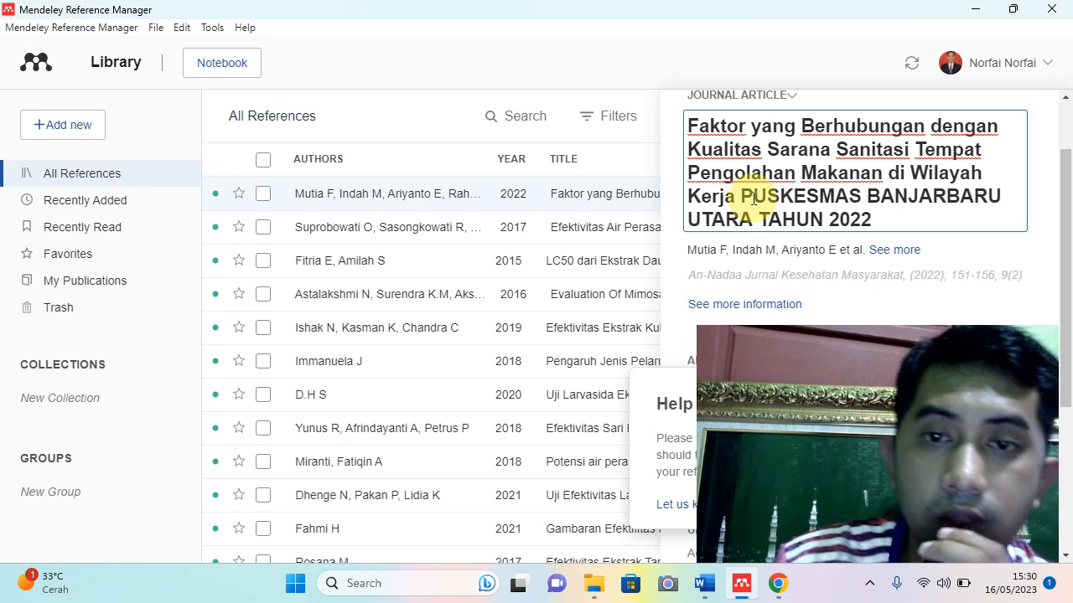
Rewrite the two words after "Kerja" in the reference's title as "Puskesmas Banjarbaru"
left_click_drag(863, 197, 761, 201)
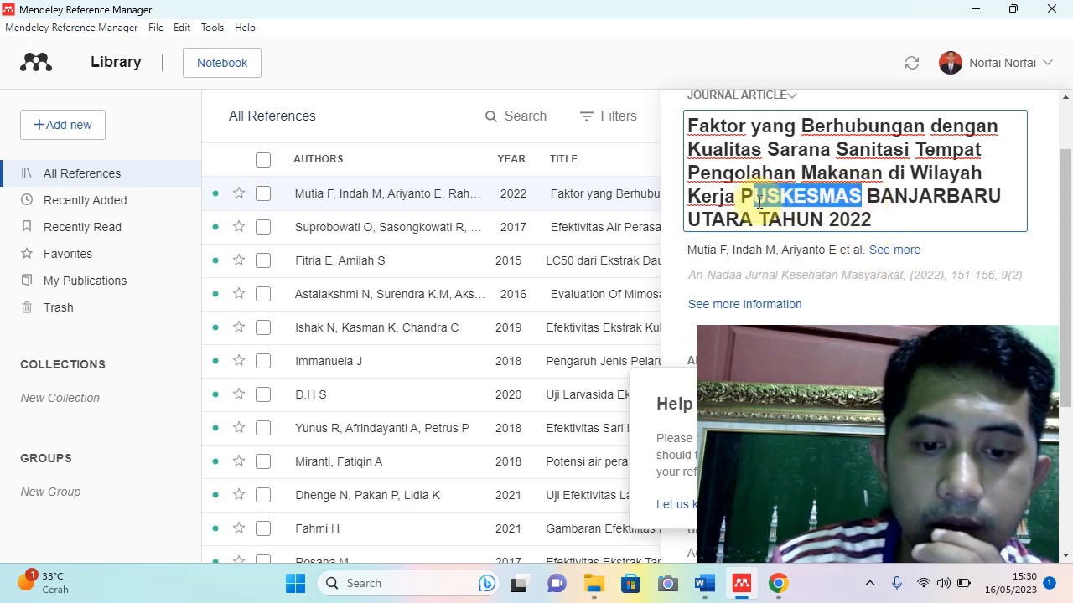
type("uskes")
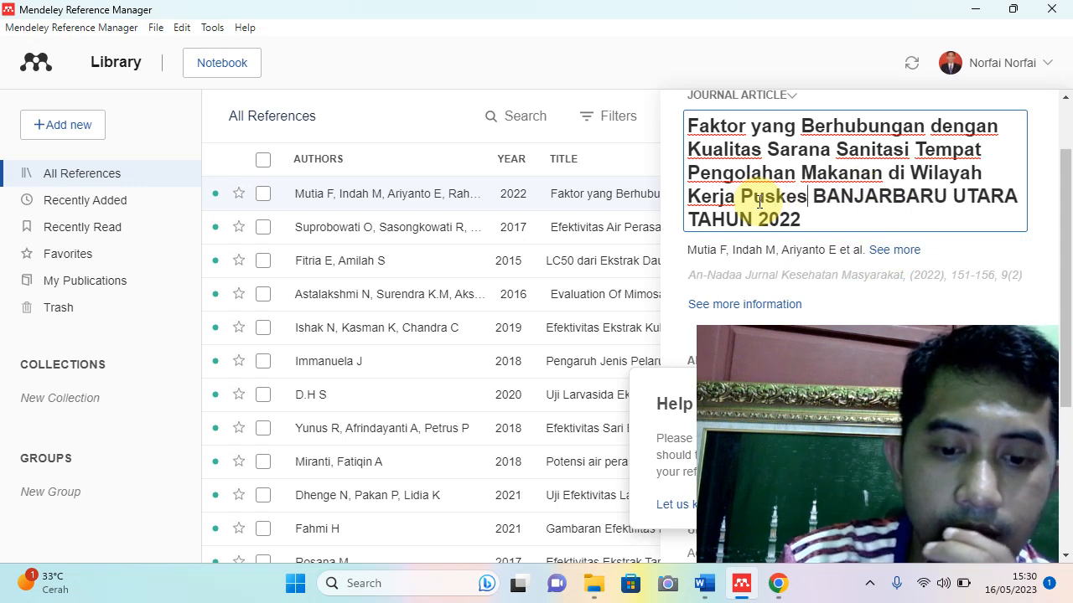
type("mas")
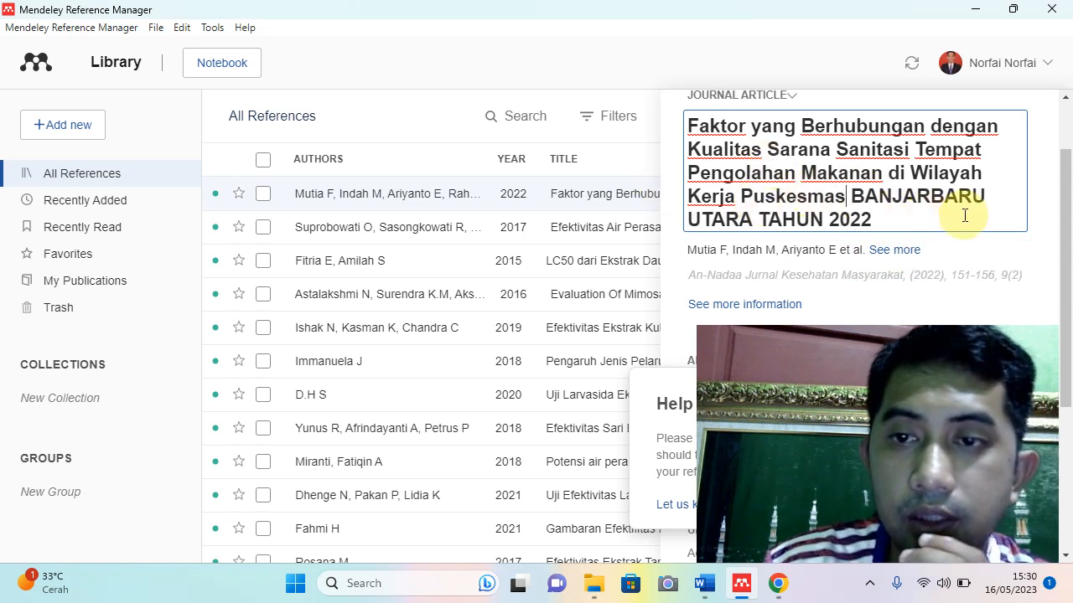
left_click_drag(992, 203, 878, 189)
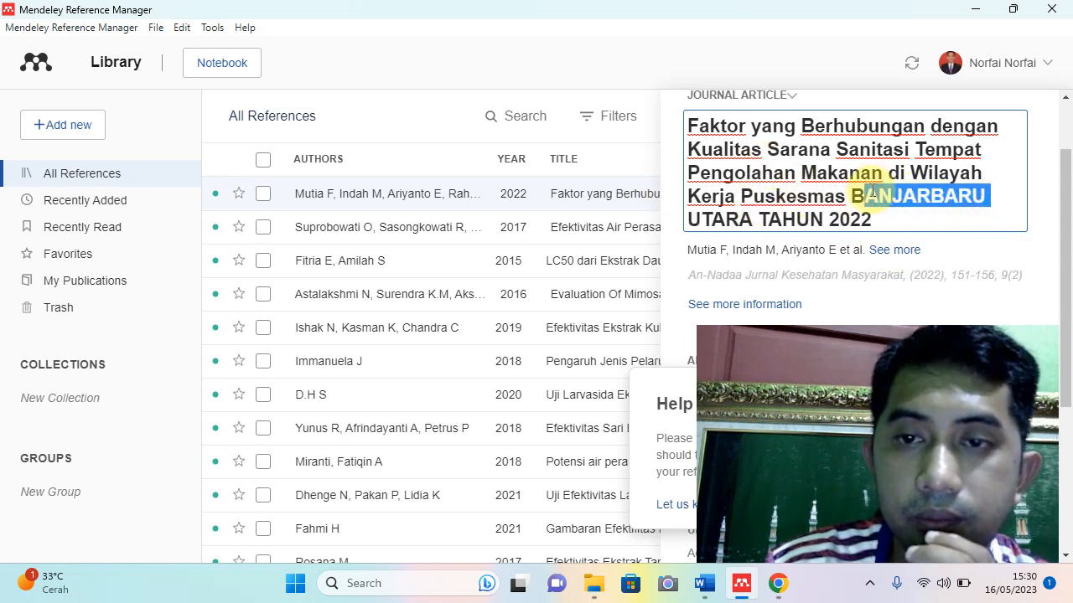
type("anjarb")
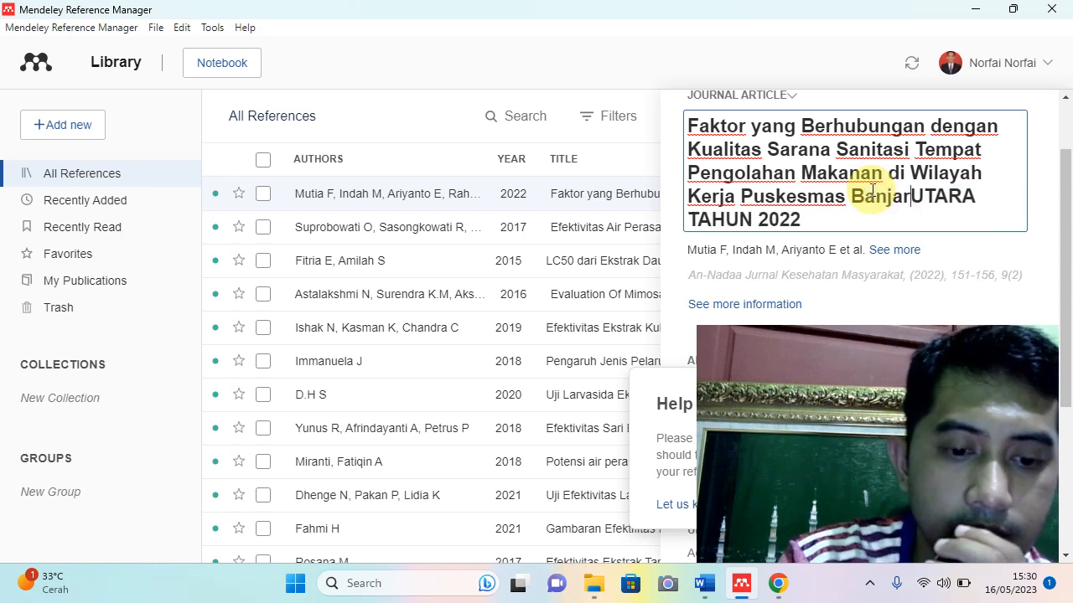
type("aru")
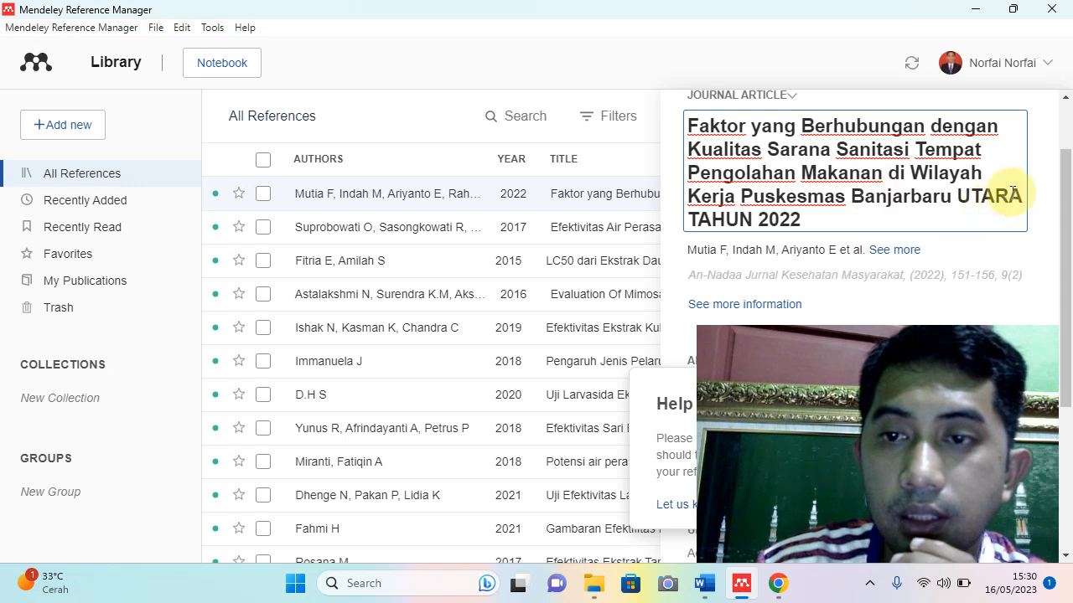
Rewrite the two words after "Banjarbaru" in the reference's title as "Utara Tahun", with only their initial letters capitalized
left_click_drag(1024, 198, 971, 195)
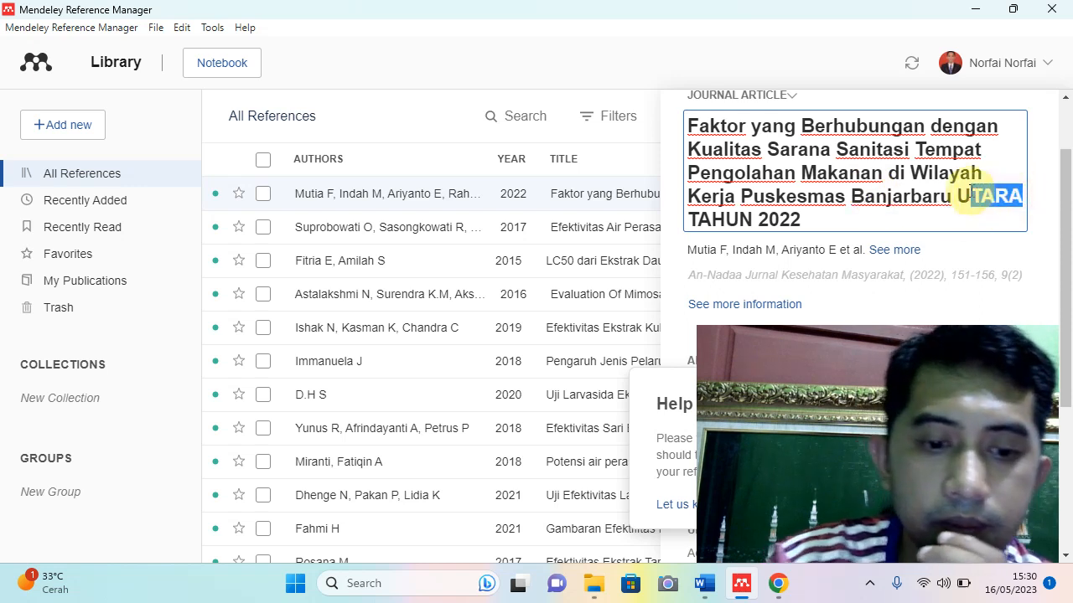
type("tara")
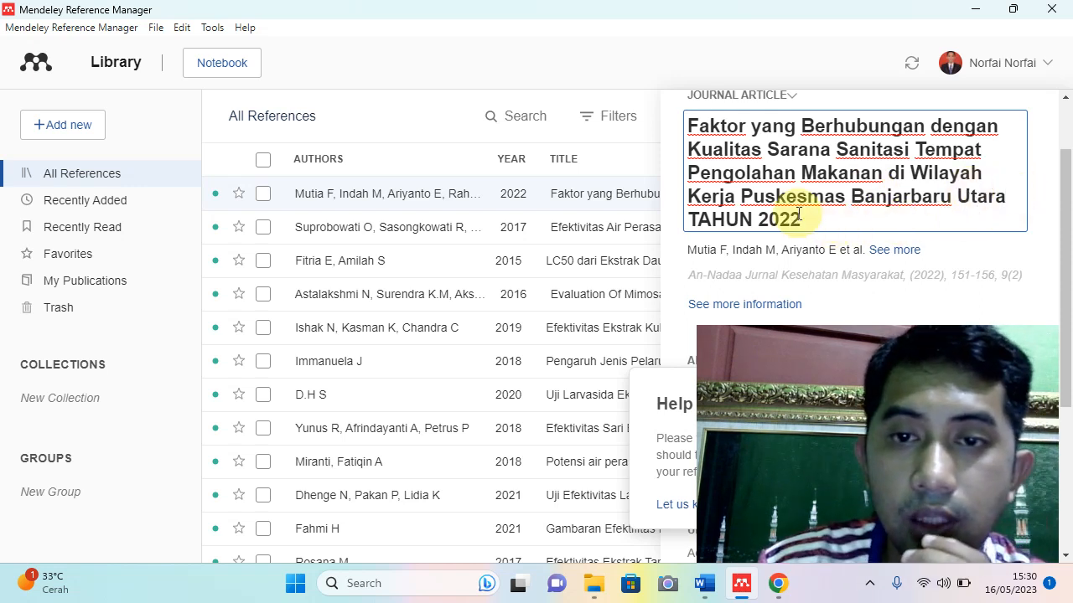
left_click_drag(754, 220, 708, 222)
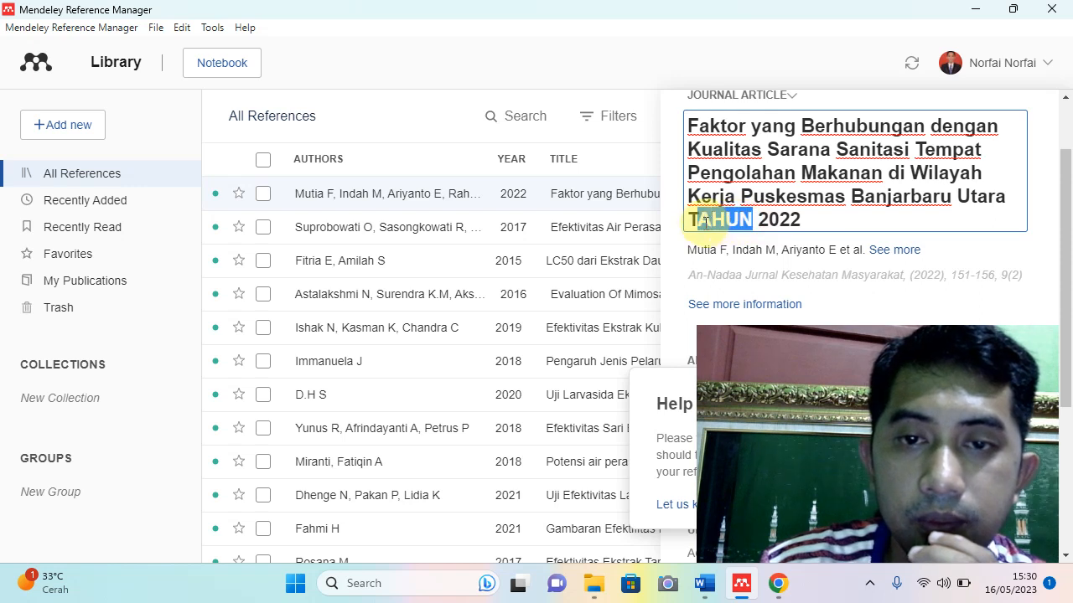
type("ahun")
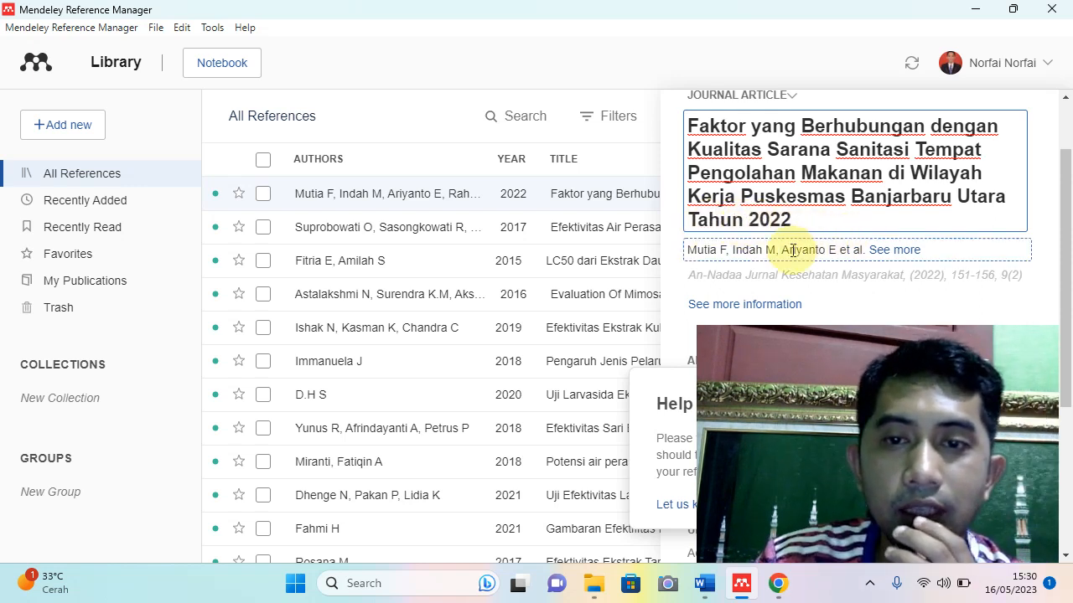
Expand the reference's full author list and check the authors and publication details below the title
left_click(890, 256)
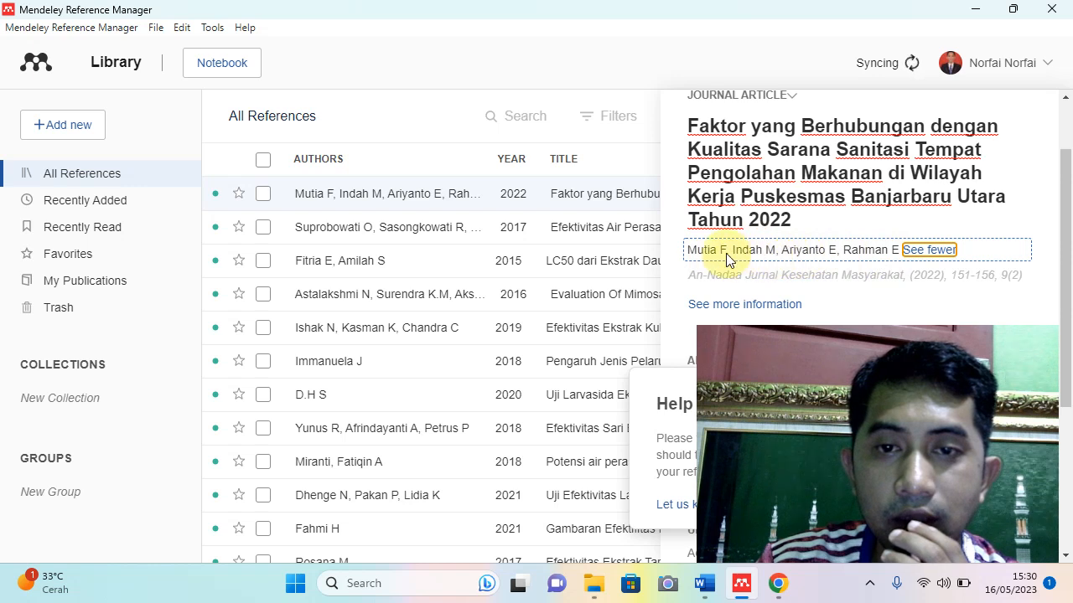
scroll(807, 249, "down", 1)
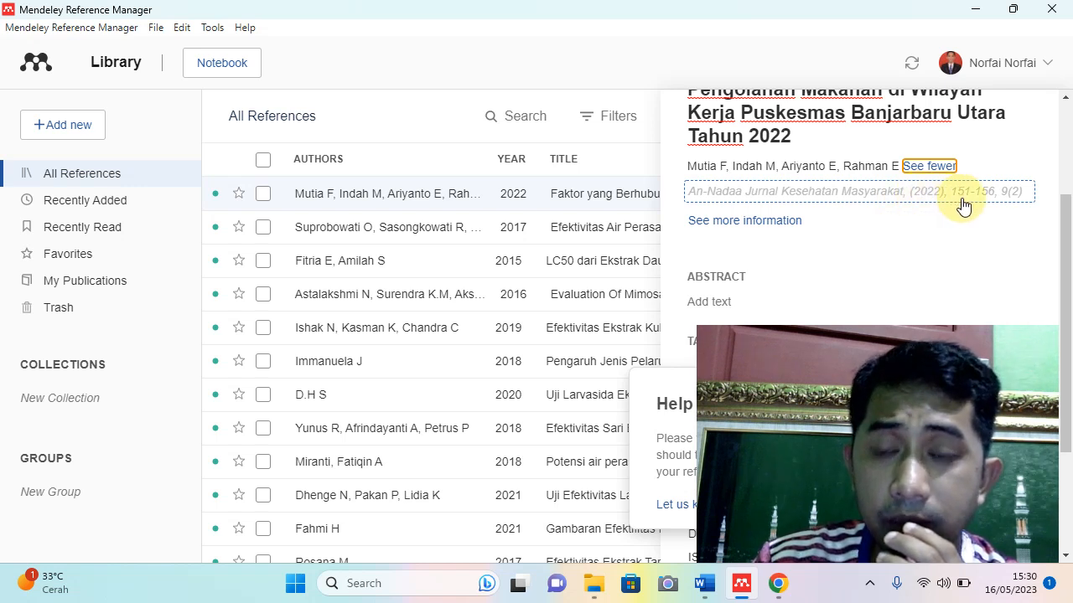
Review the additional publication details of the first reference in the Mendeley library, including month and day, and close its details
left_click(750, 222)
scroll(879, 242, "down", 1)
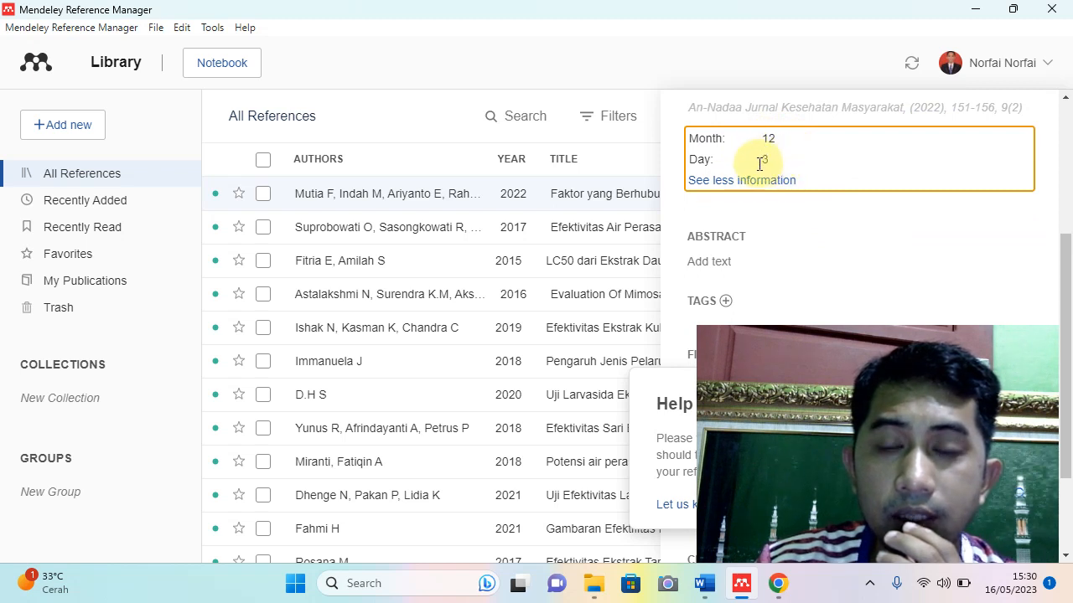
scroll(778, 168, "down", 2)
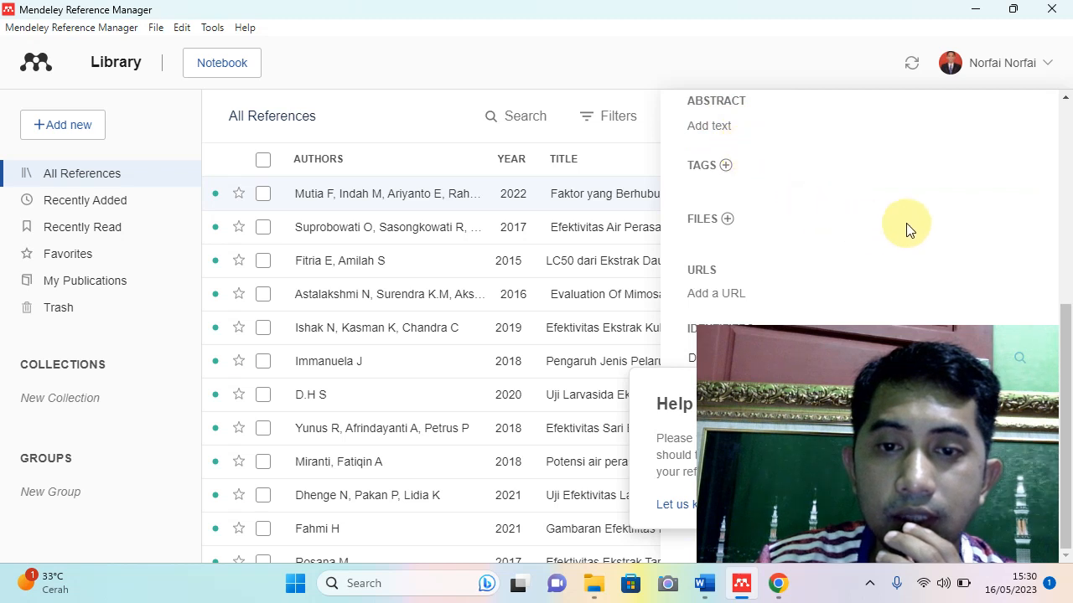
scroll(905, 230, "up", 3)
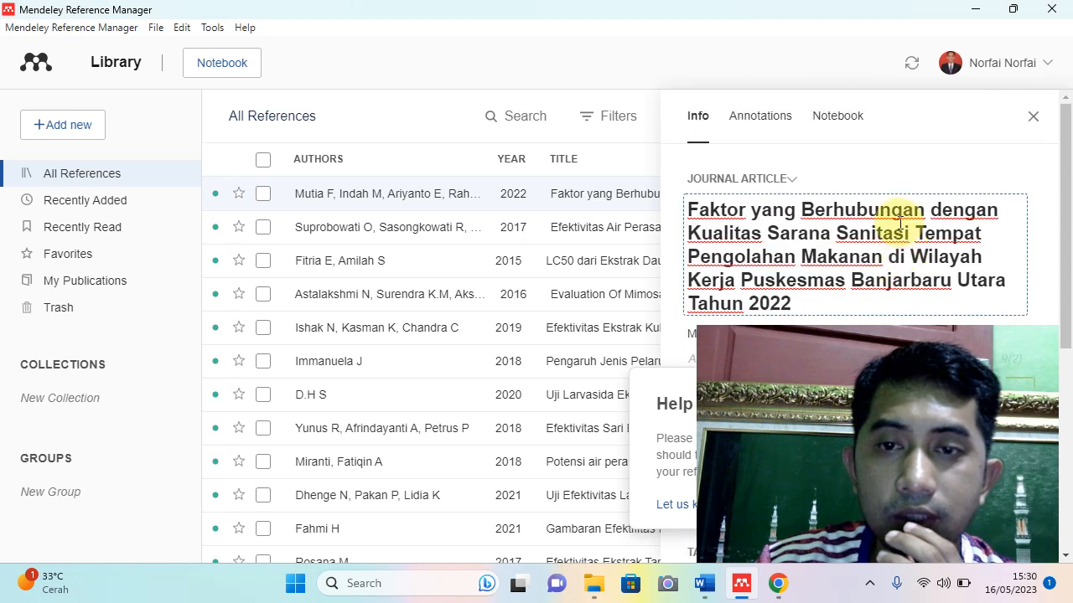
left_click(1031, 123)
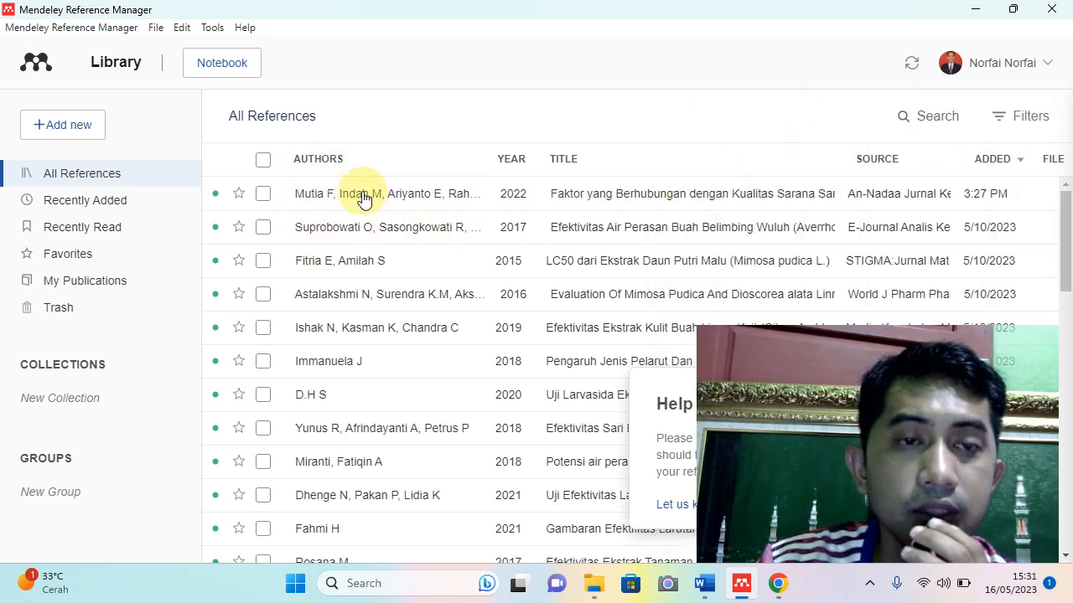
Switch to the DOI document in Word and delete the line containing the DOI link
left_click(974, 11)
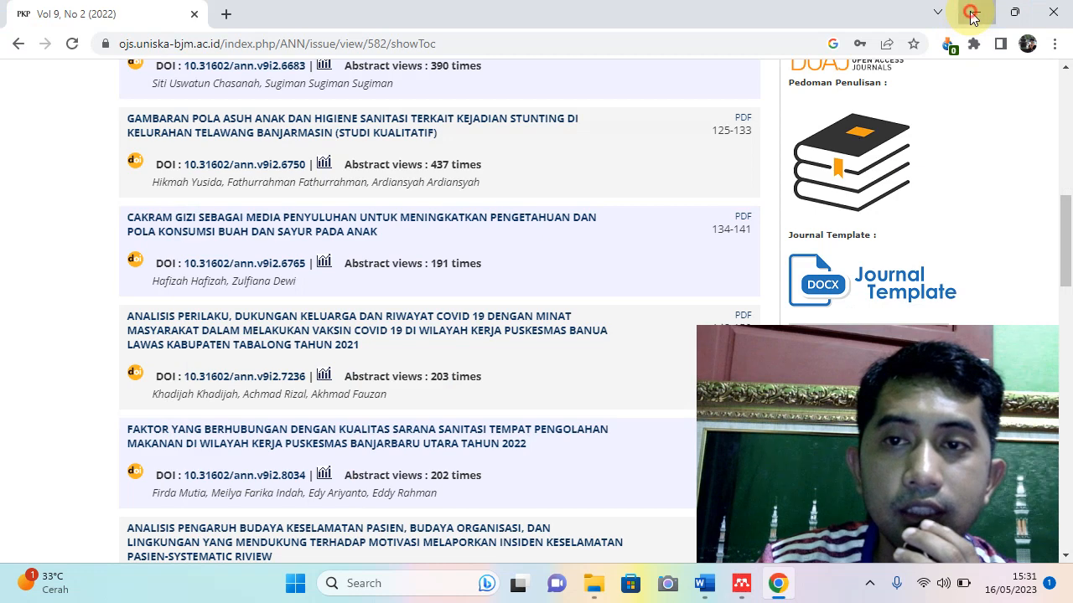
left_click(975, 13)
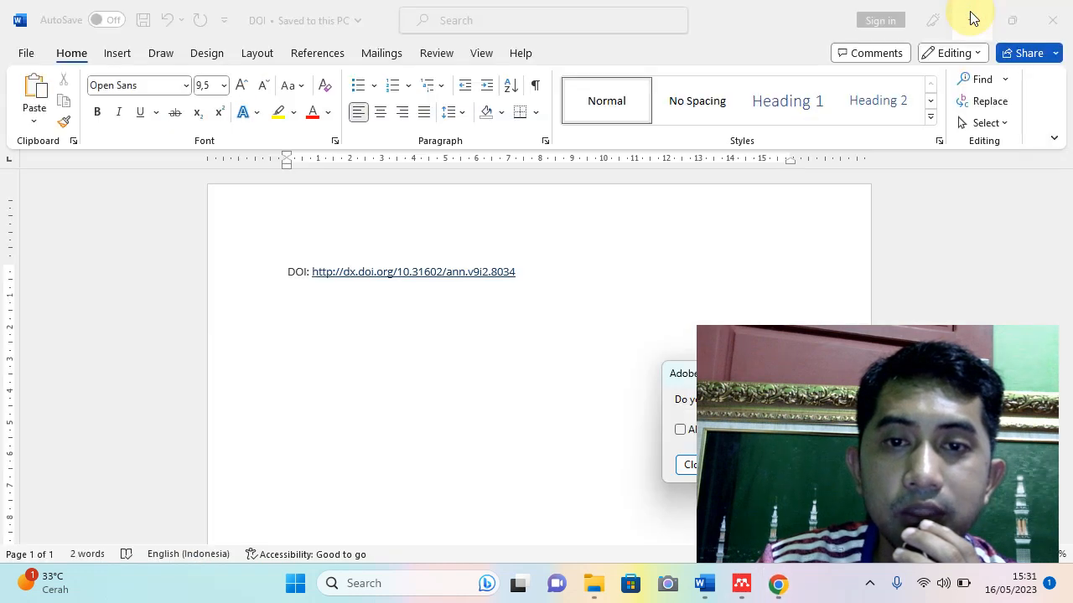
left_click(526, 287)
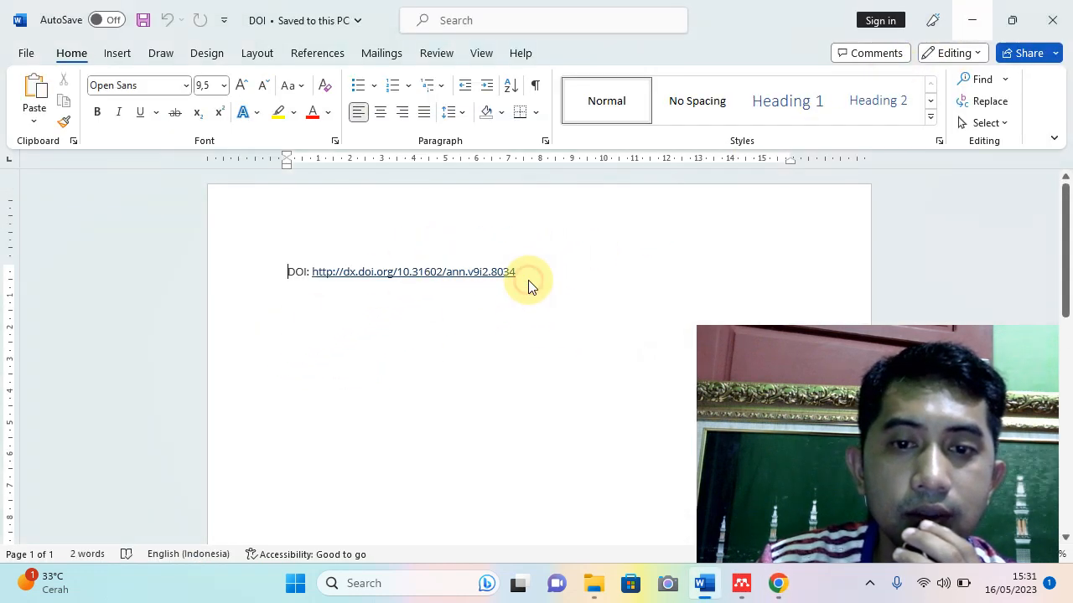
left_click_drag(527, 276, 239, 287)
key("Delete")
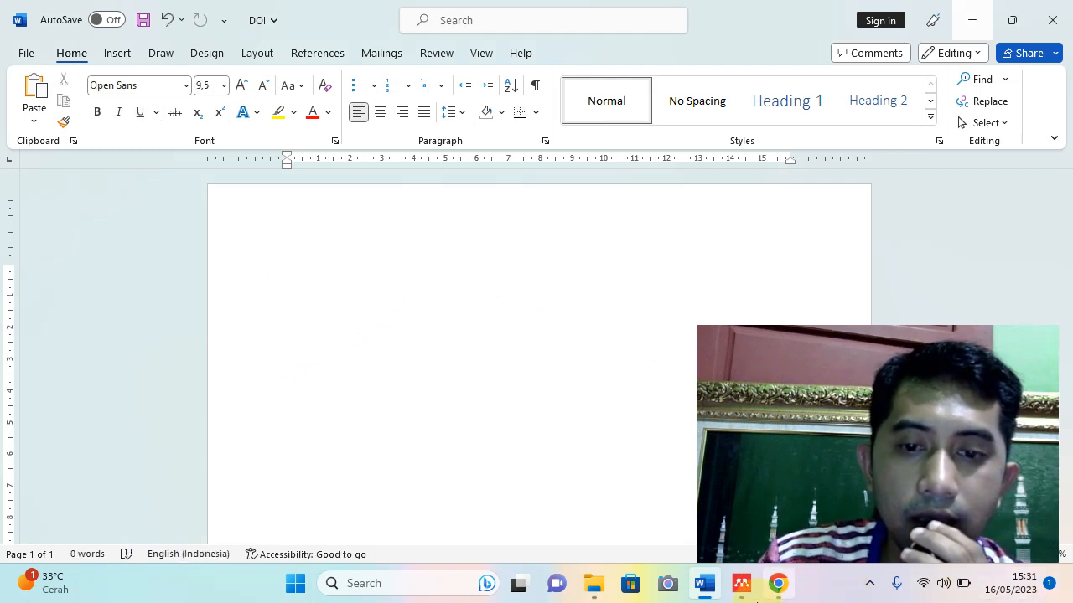
Switch to Chrome and open the article on food-place sanitation quality in Puskesmas Banjarbaru Utara 2022 from the journal issue
left_click(777, 591)
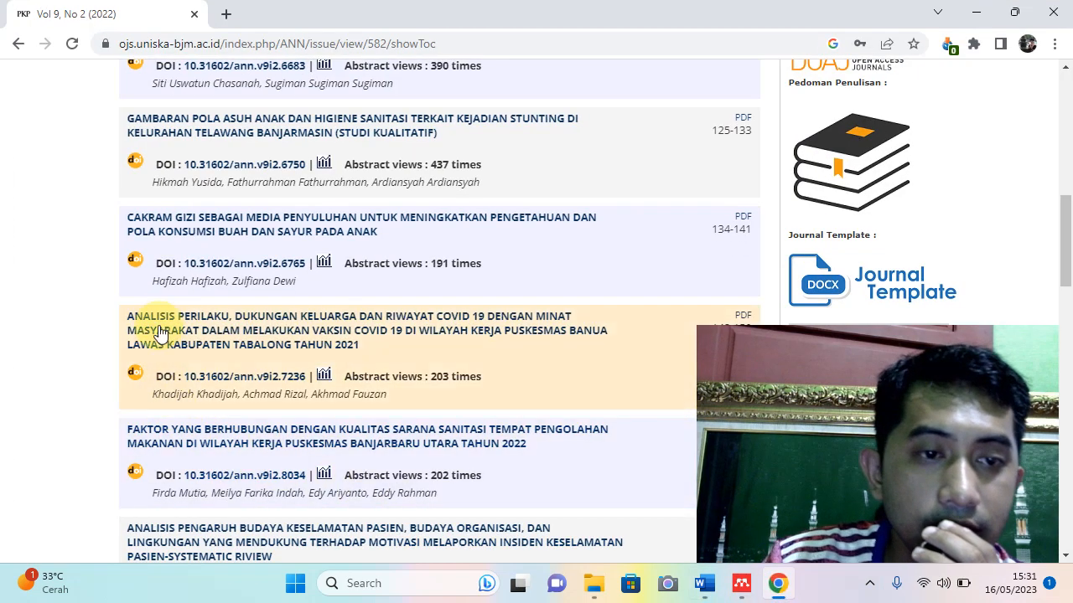
left_click(436, 434)
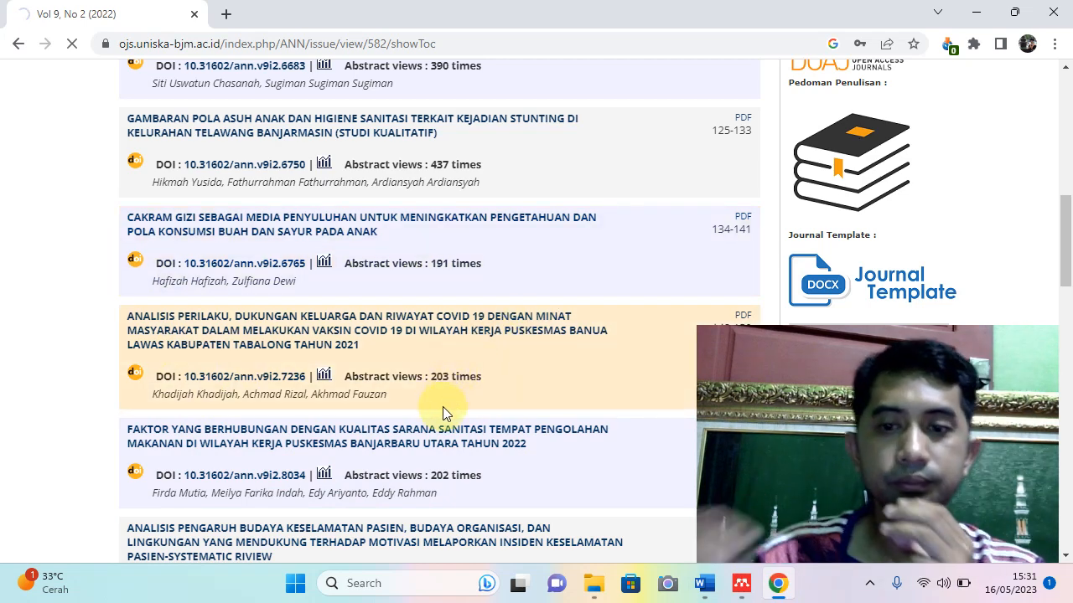
scroll(457, 301, "down", 6)
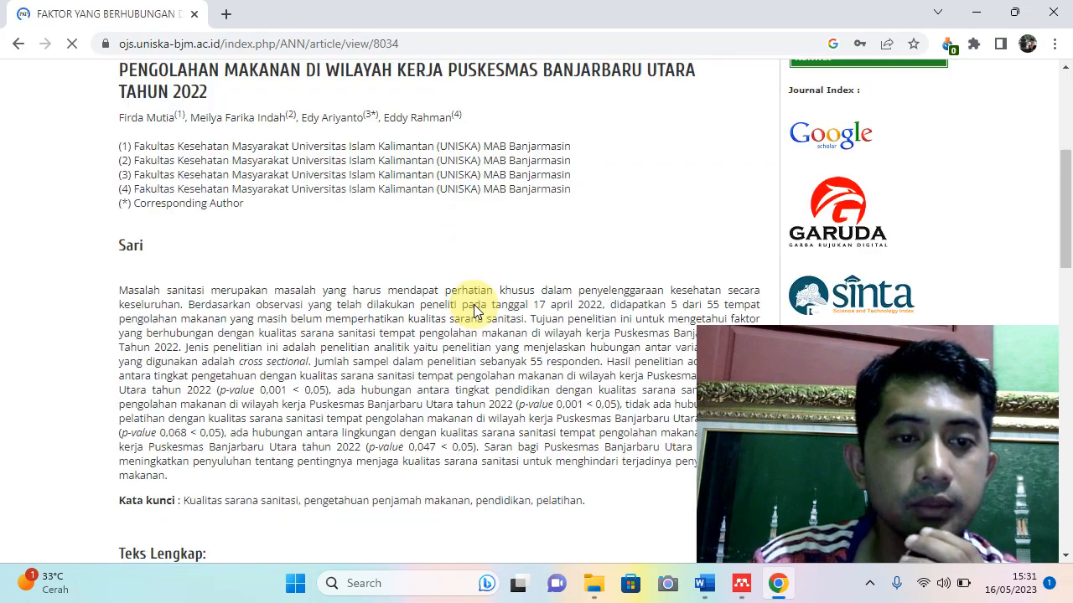
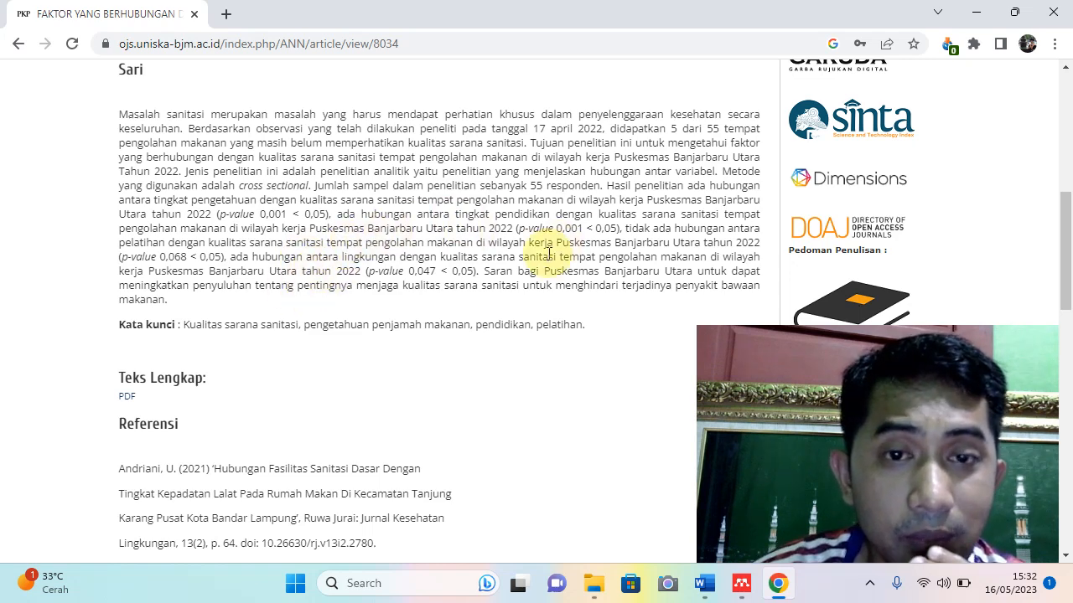
Copy the abstract passage from "Hasil penelitian ada hubungan" through "(p-value 0,001 < 0,05)" and paste it into the empty Word document
scroll(587, 263, "up", 1)
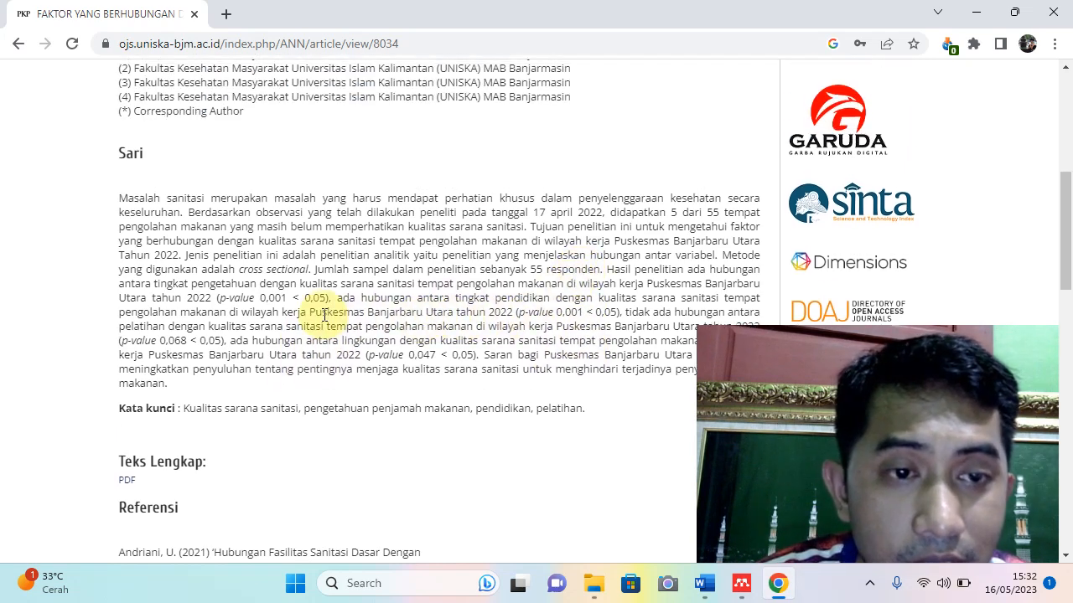
scroll(370, 308, "down", 1)
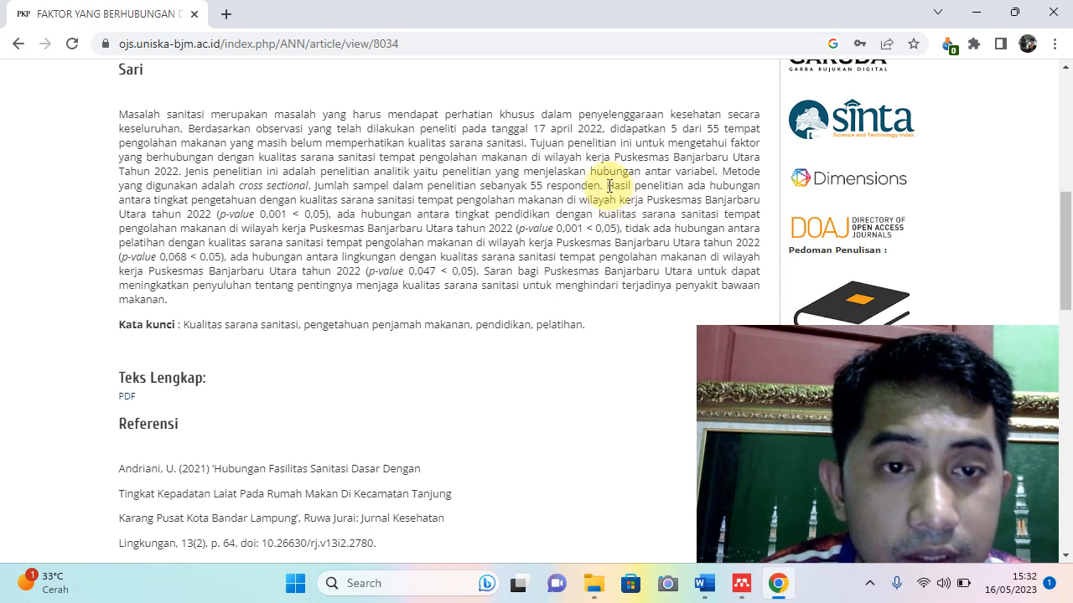
left_click_drag(621, 192, 310, 218)
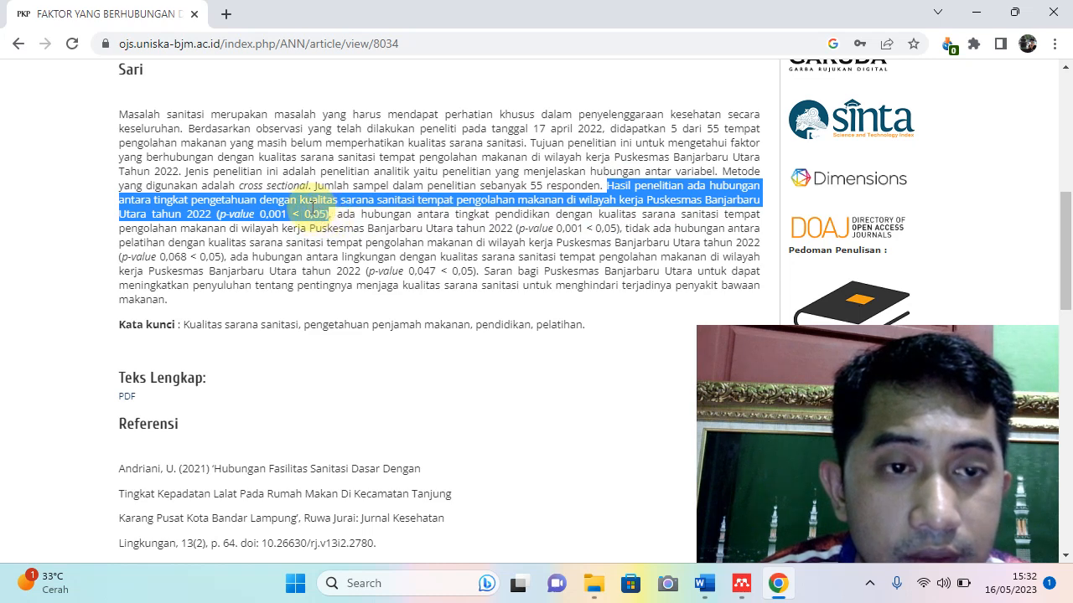
right_click(330, 216)
left_click(338, 220)
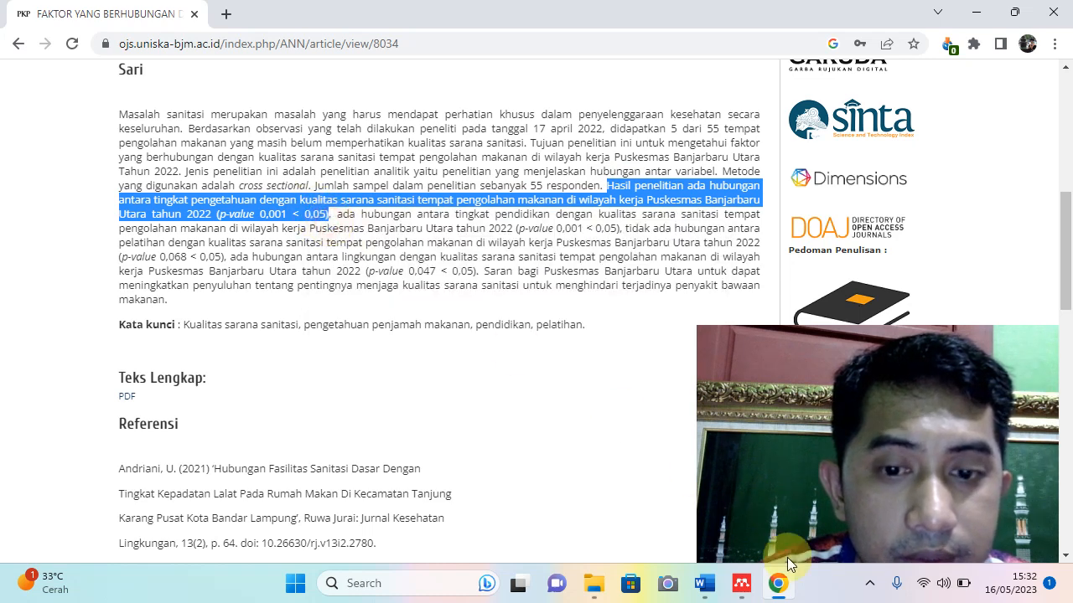
left_click(704, 583)
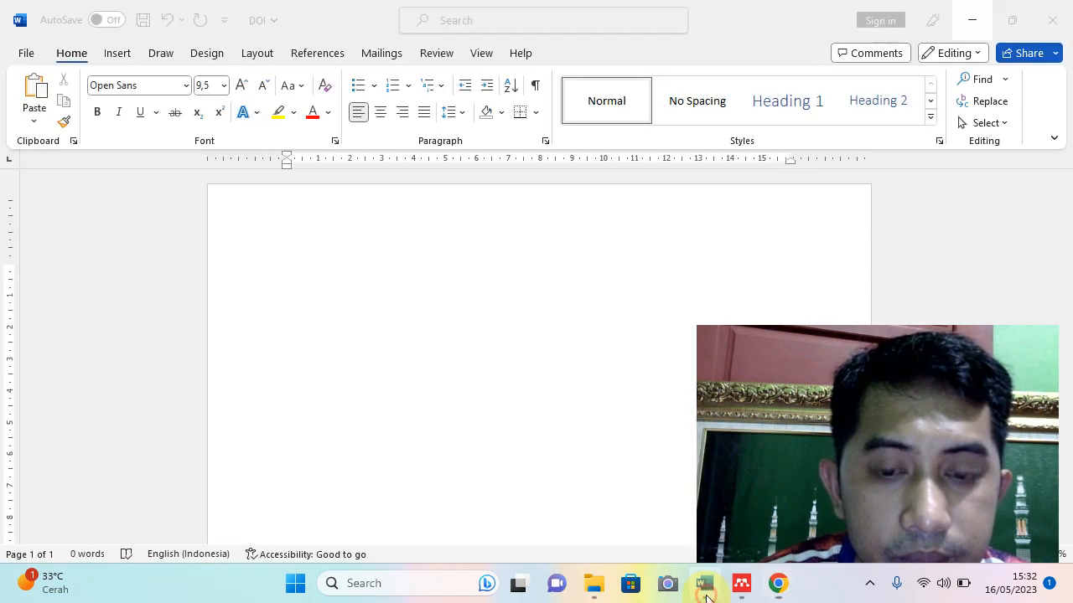
right_click(297, 278)
left_click(340, 357)
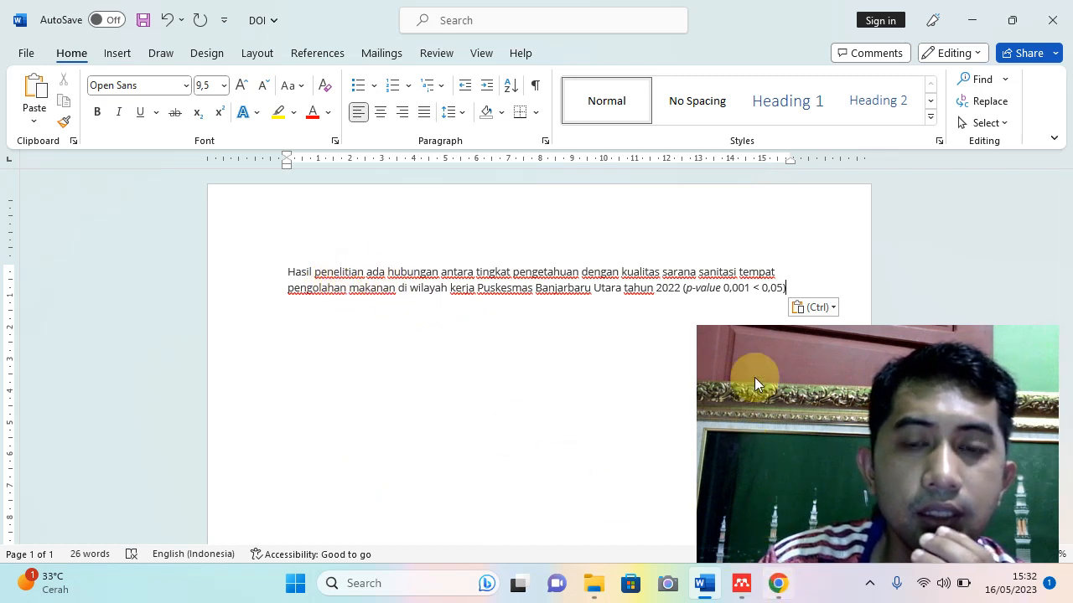
Examine the pasted research-result sentence in the document
scroll(649, 331, "down", 1)
scroll(650, 331, "down", 2)
scroll(649, 331, "up", 1)
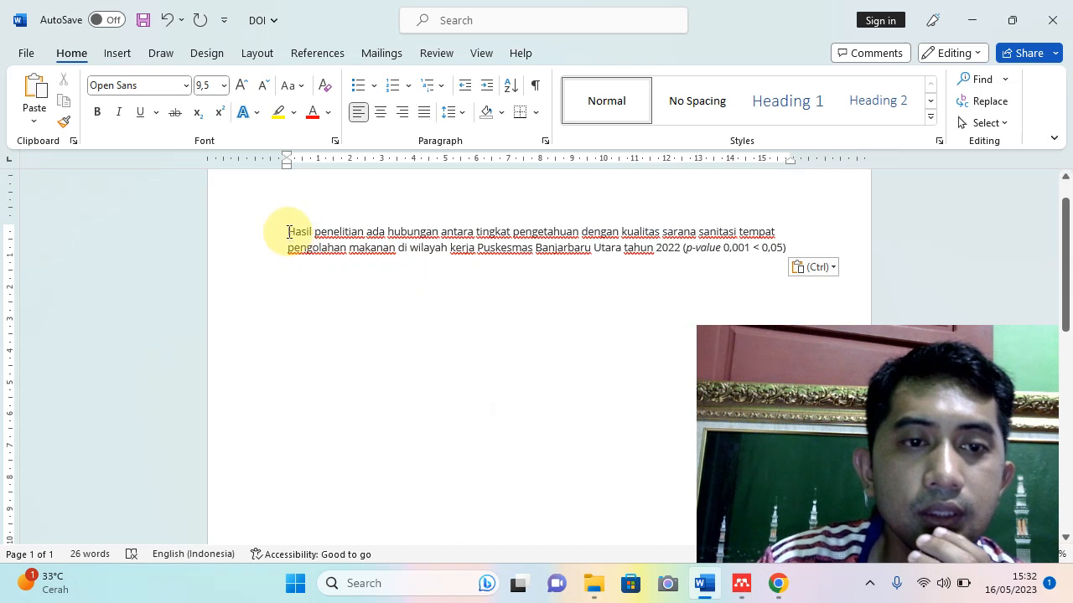
left_click_drag(287, 232, 785, 252)
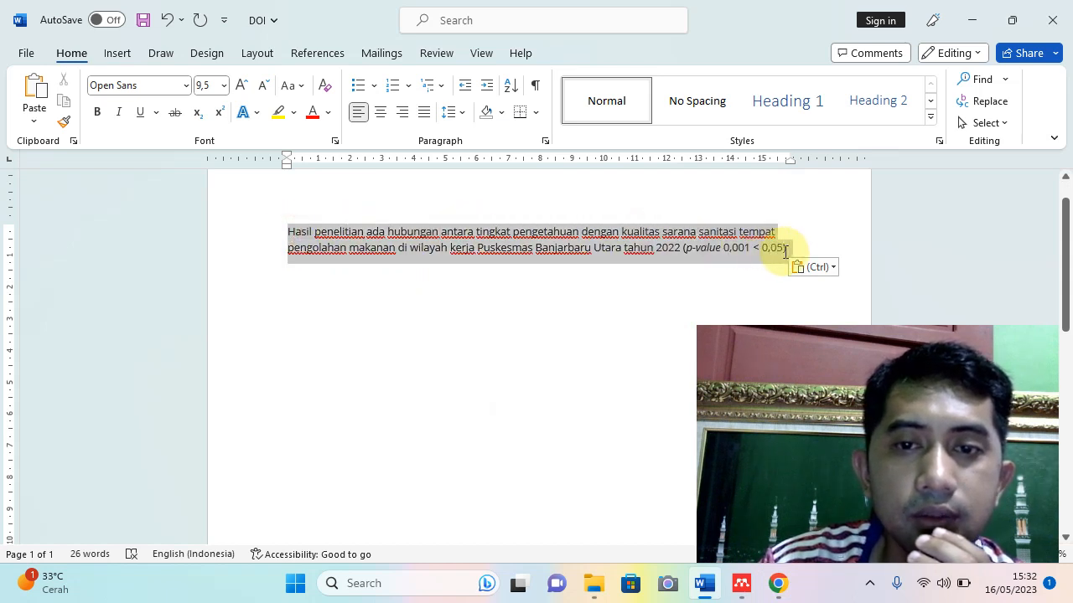
left_click(396, 408)
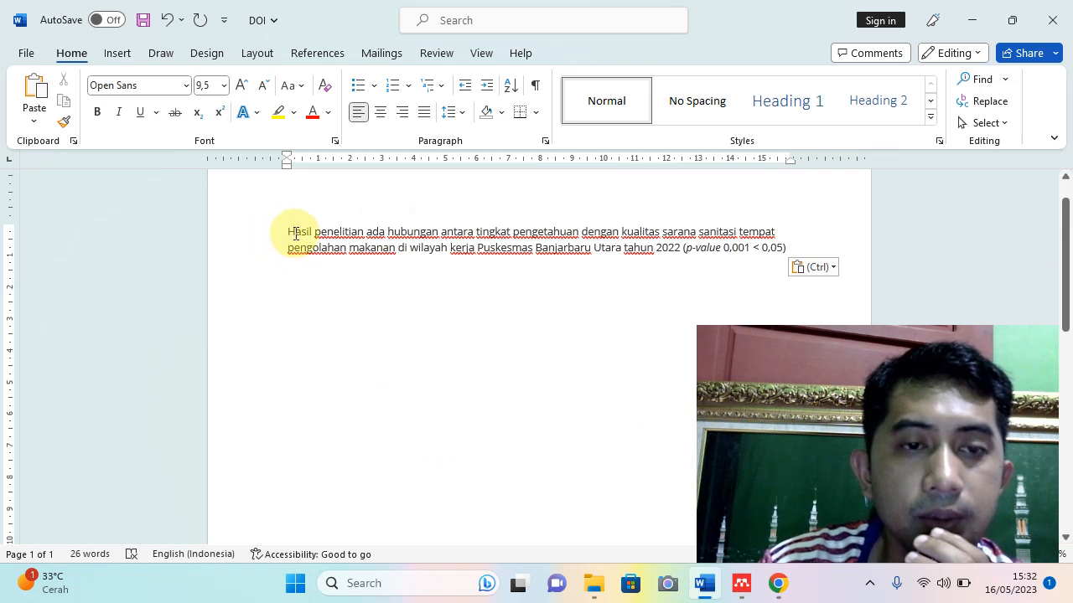
left_click(398, 243)
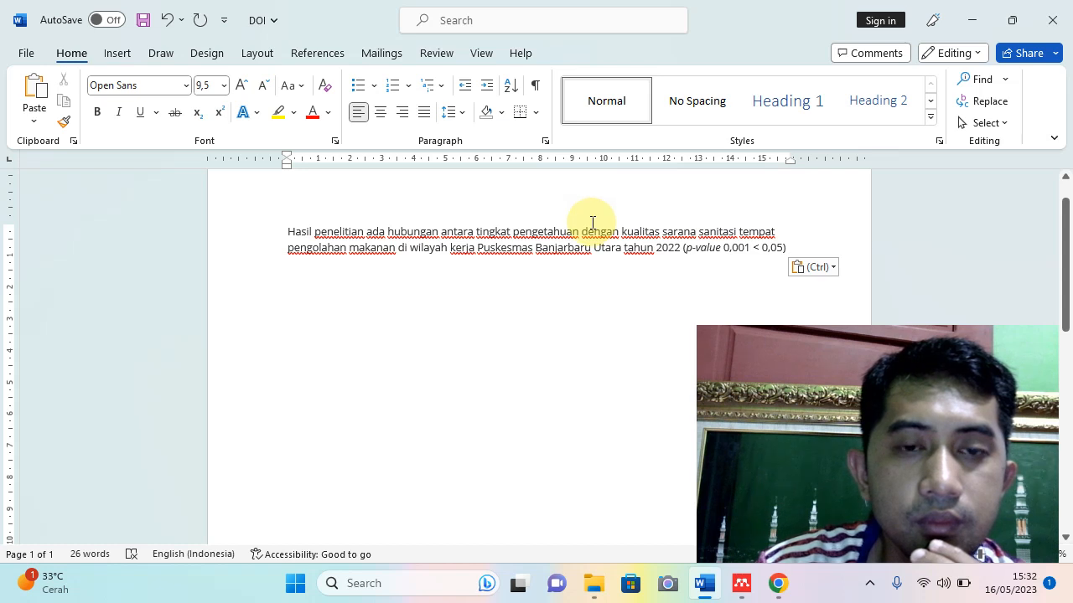
scroll(701, 263, "down", 1)
scroll(749, 265, "up", 3)
scroll(783, 286, "down", 3)
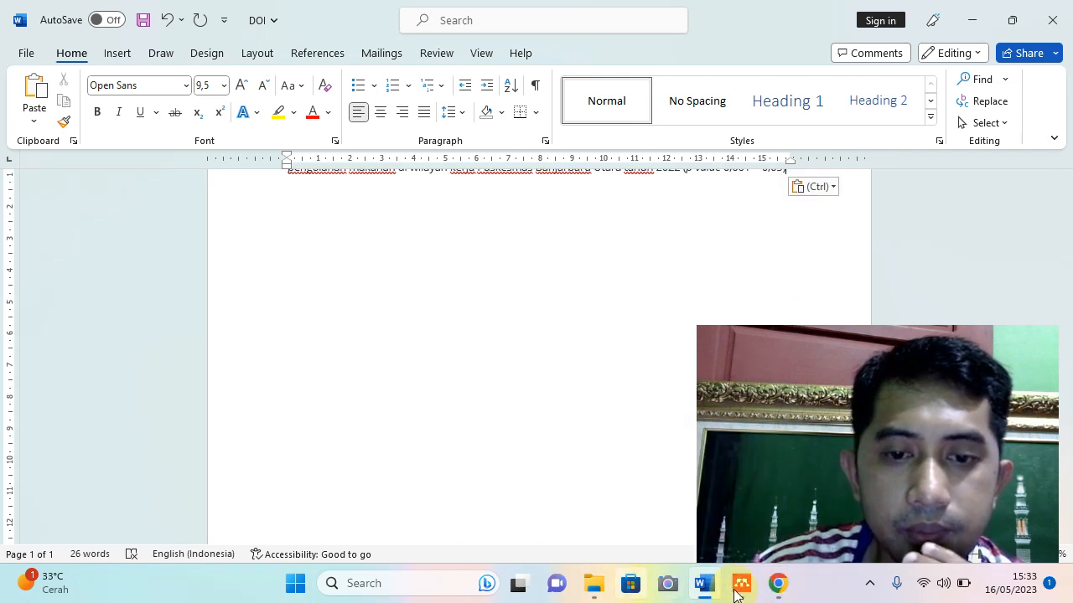
Delete the pasted research-result sentence from the Word document, leaving the page empty
left_click(775, 590)
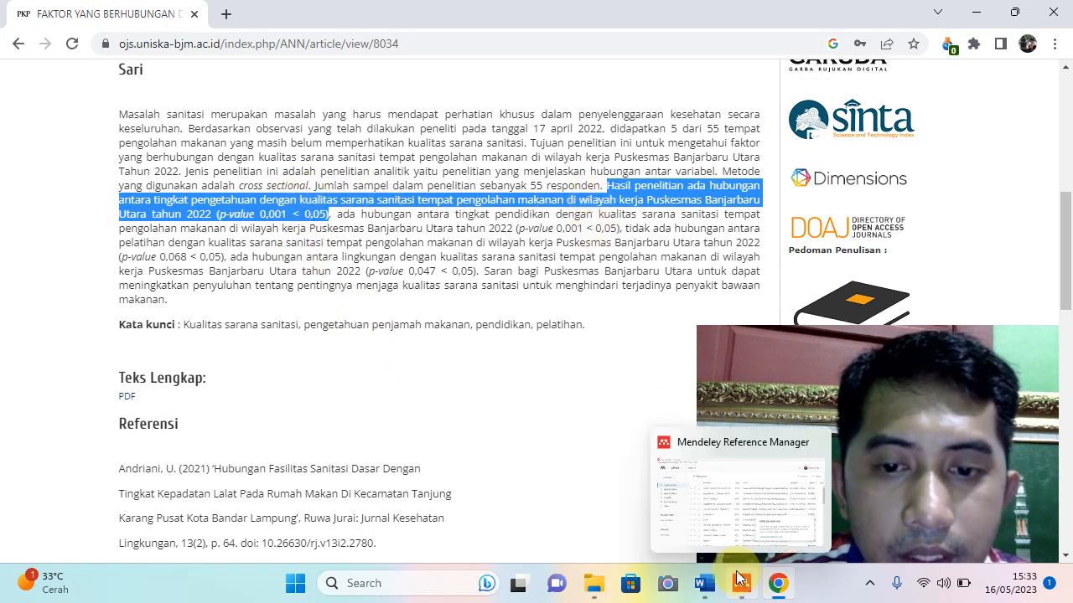
left_click(777, 594)
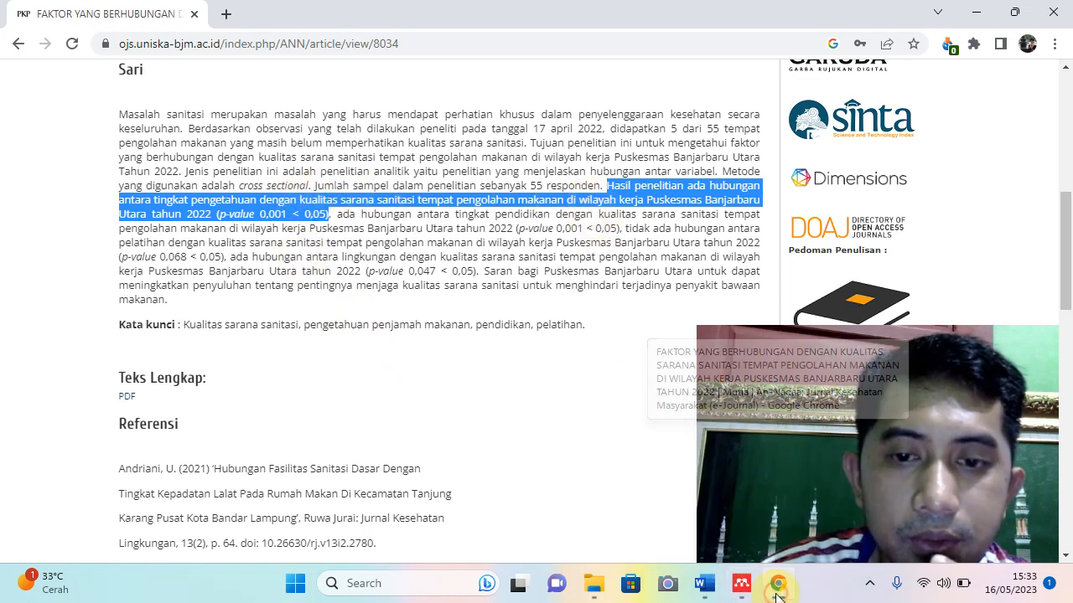
scroll(637, 302, "up", 2)
scroll(708, 233, "up", 1)
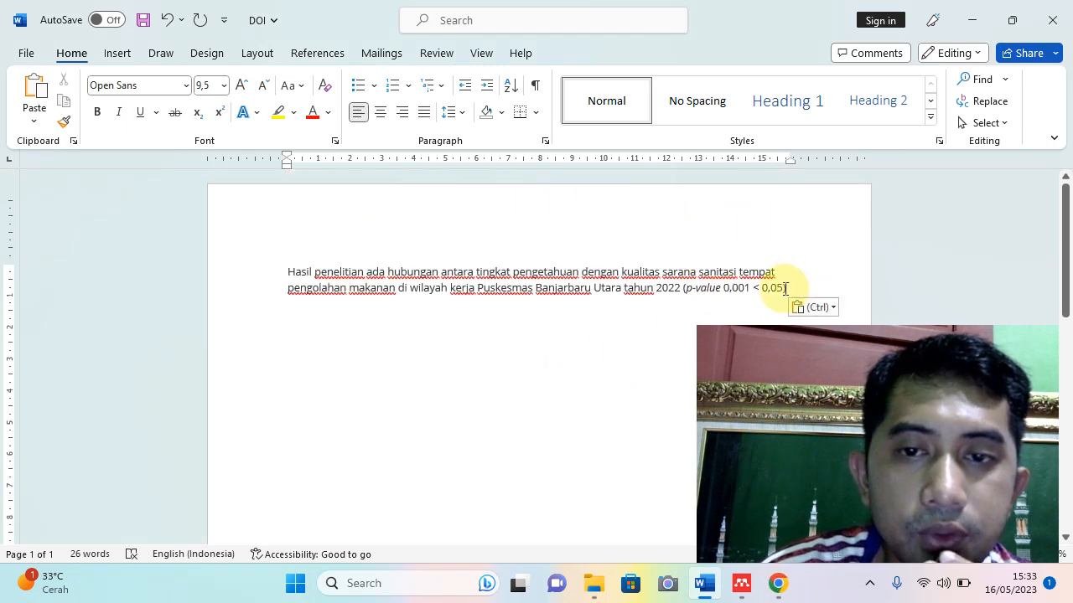
left_click_drag(785, 288, 273, 280)
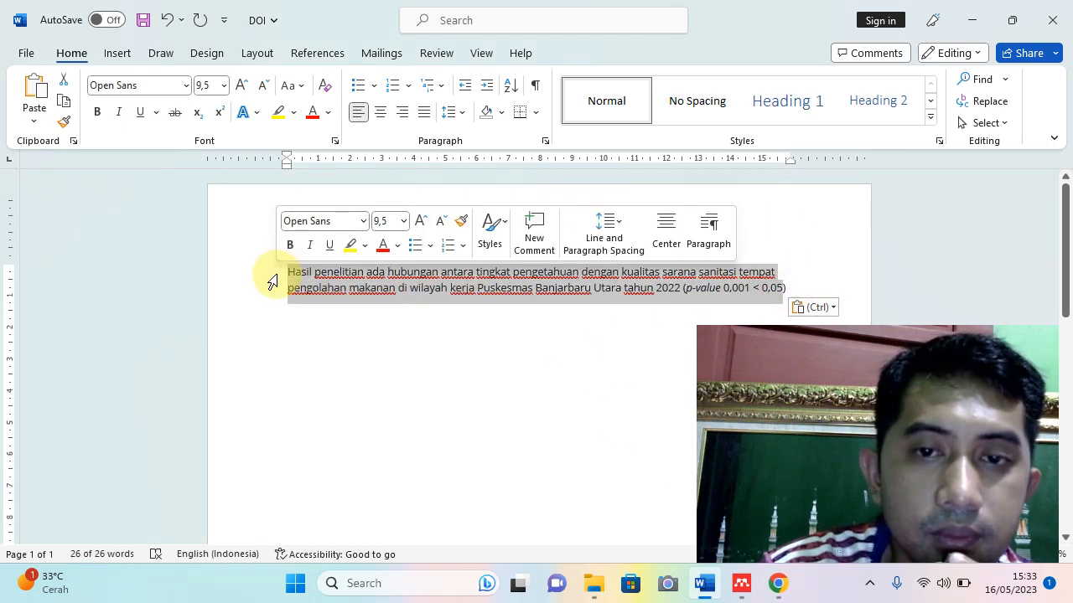
key("BackSpace")
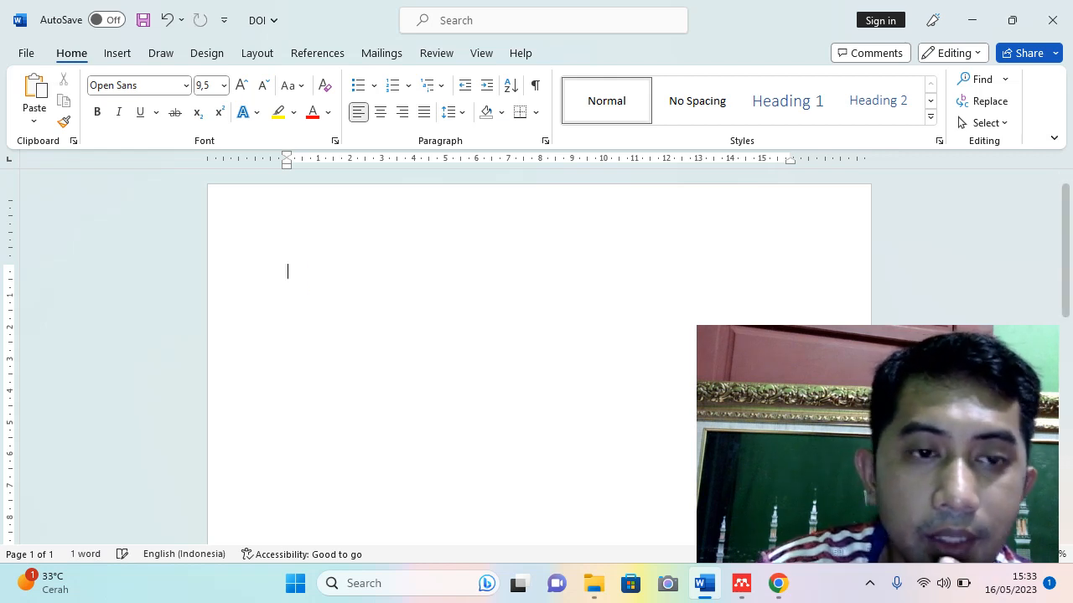
key("BackSpace")
Return to the article in Chrome and select the abstract's opening sentence, "Masalah sanitasi merupakan masalah" through "secara keseluruhan"
mouse_move(708, 596)
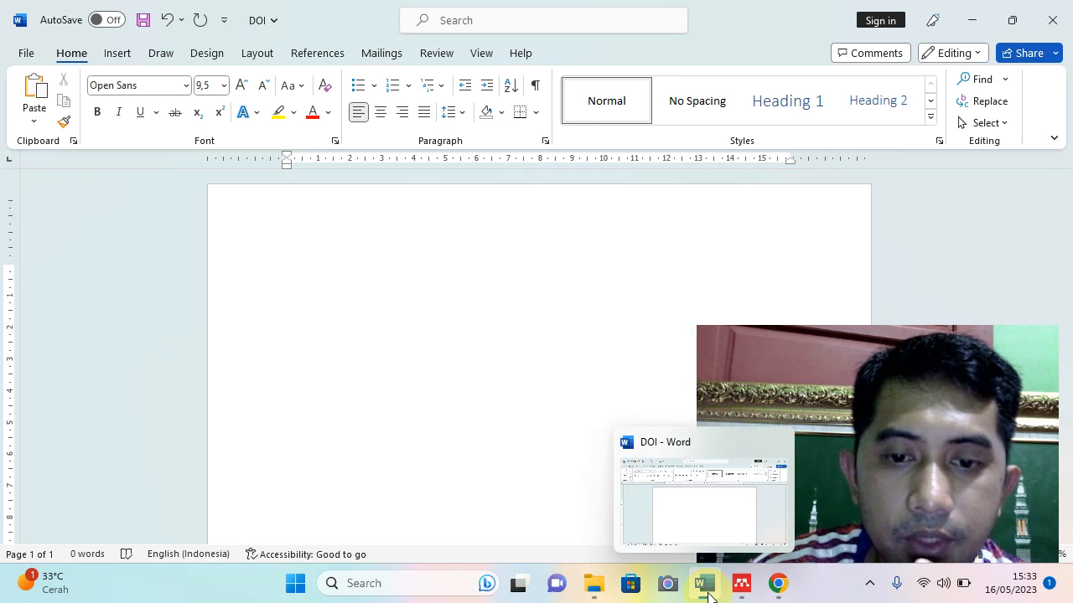
mouse_move(779, 593)
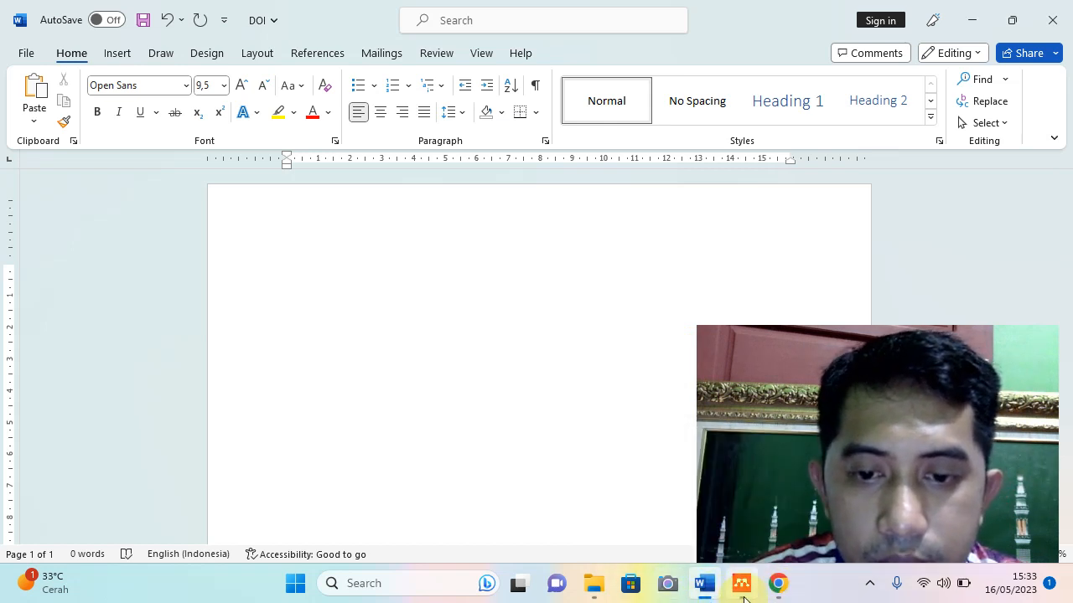
left_click(766, 524)
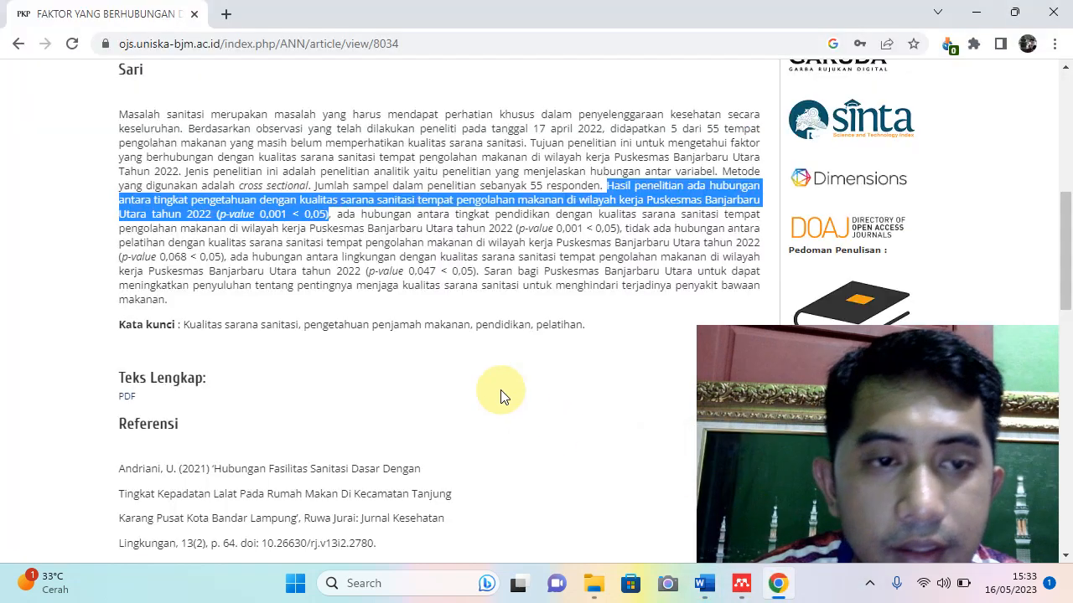
scroll(143, 287, "up", 3)
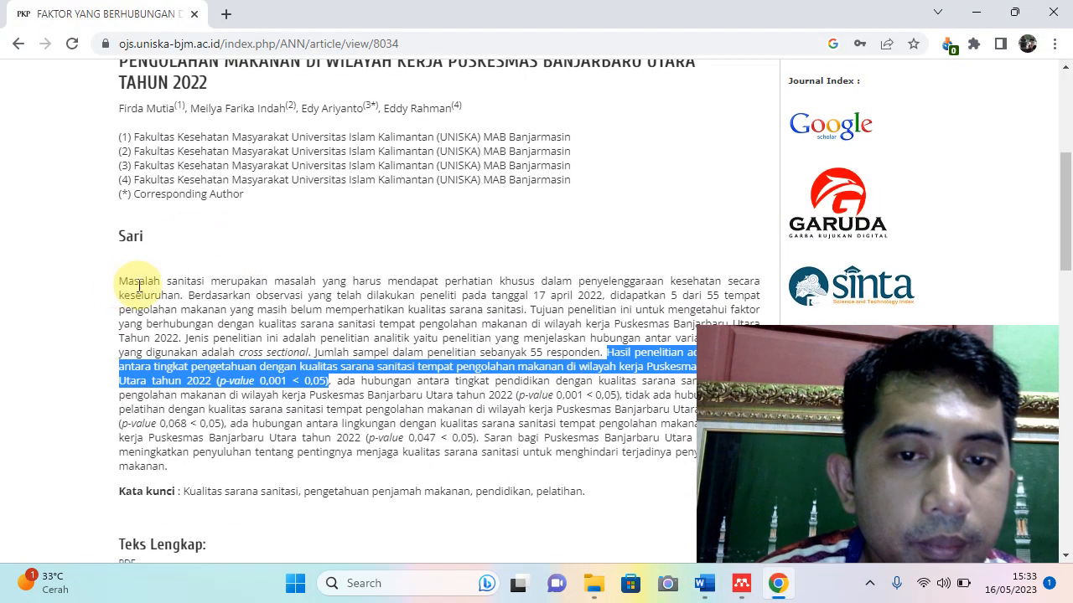
scroll(120, 293, "down", 1)
left_click_drag(121, 199, 172, 211)
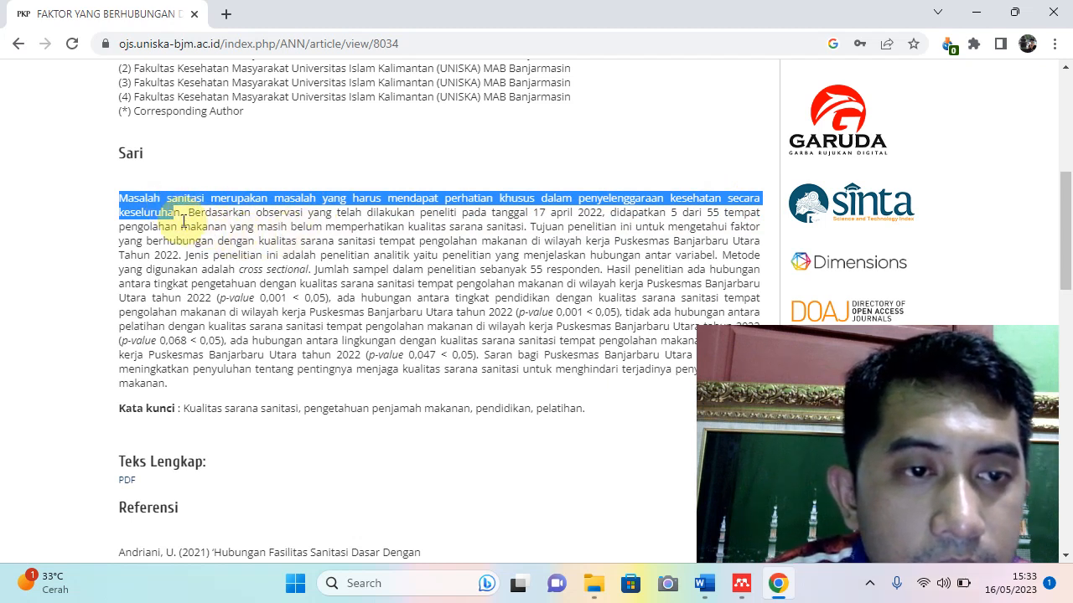
scroll(218, 294, "down", 3)
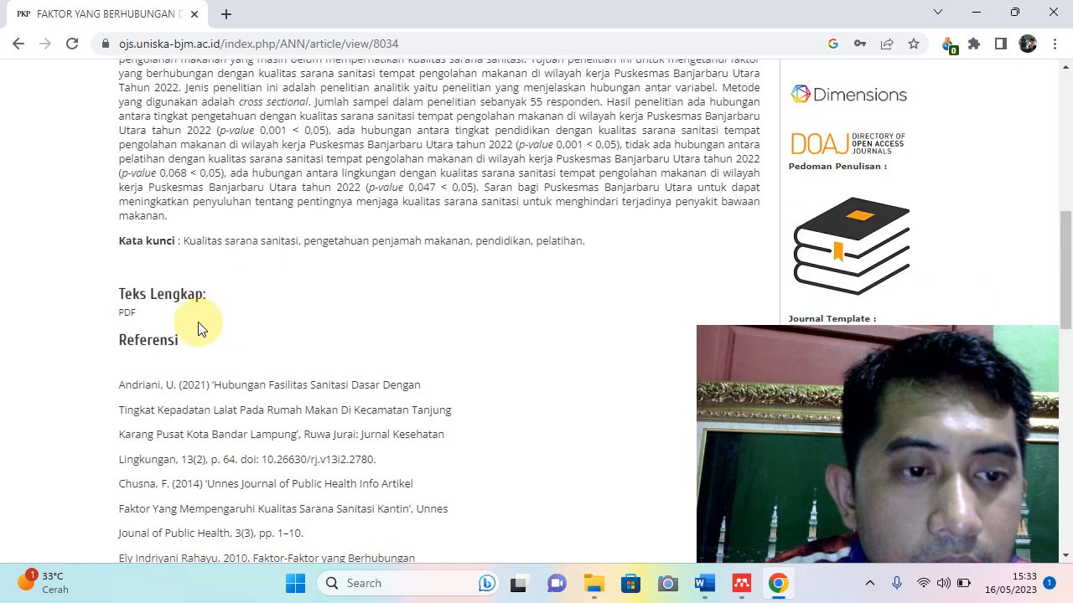
scroll(237, 287, "up", 1)
scroll(237, 295, "up", 2)
scroll(235, 319, "down", 3)
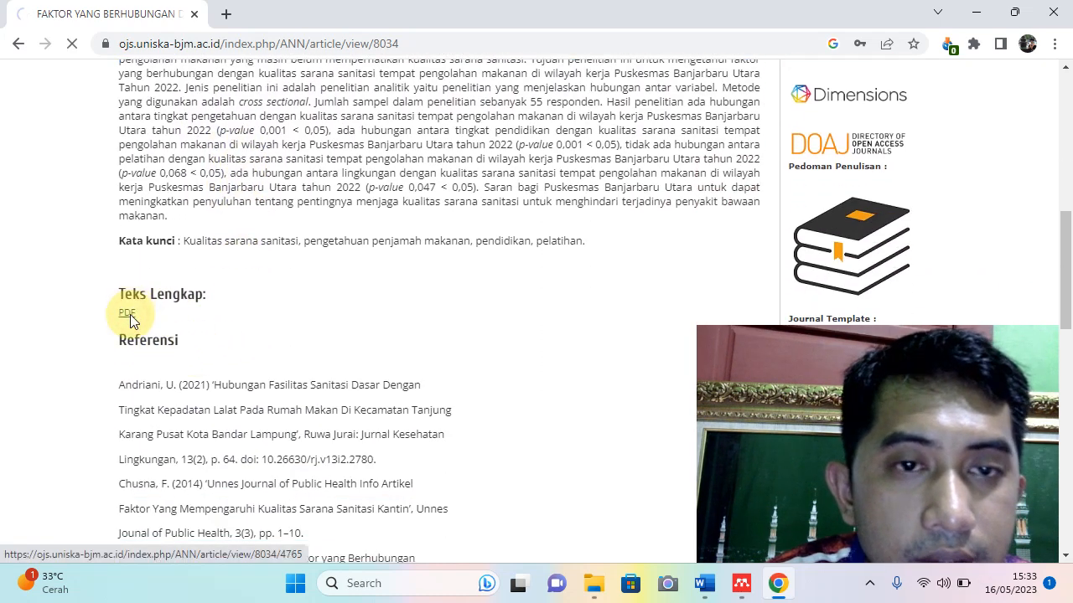
left_click(128, 315)
scroll(696, 109, "down", 3)
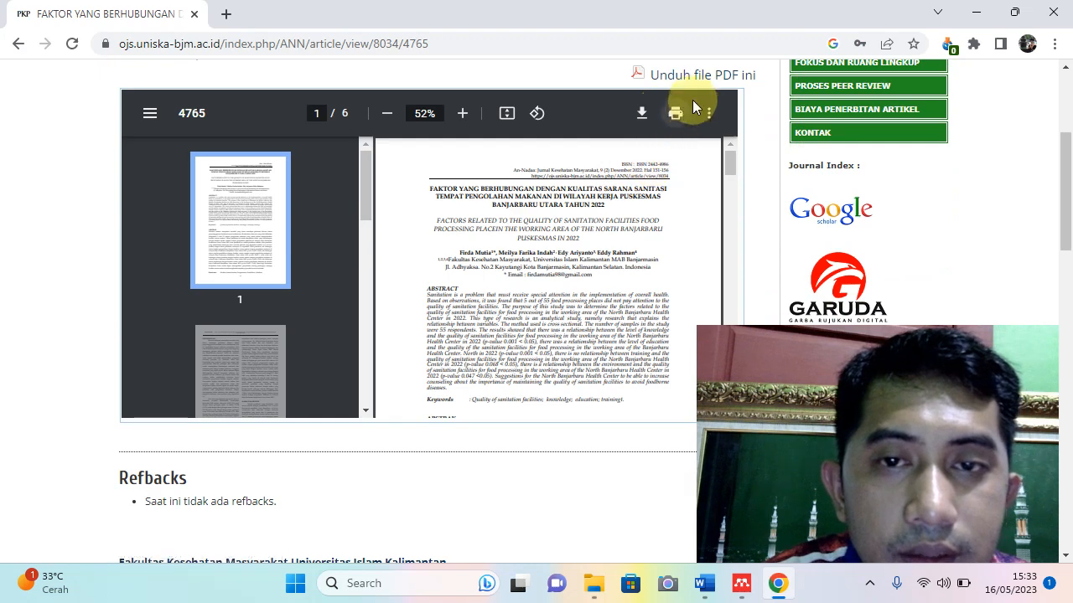
left_click(700, 79)
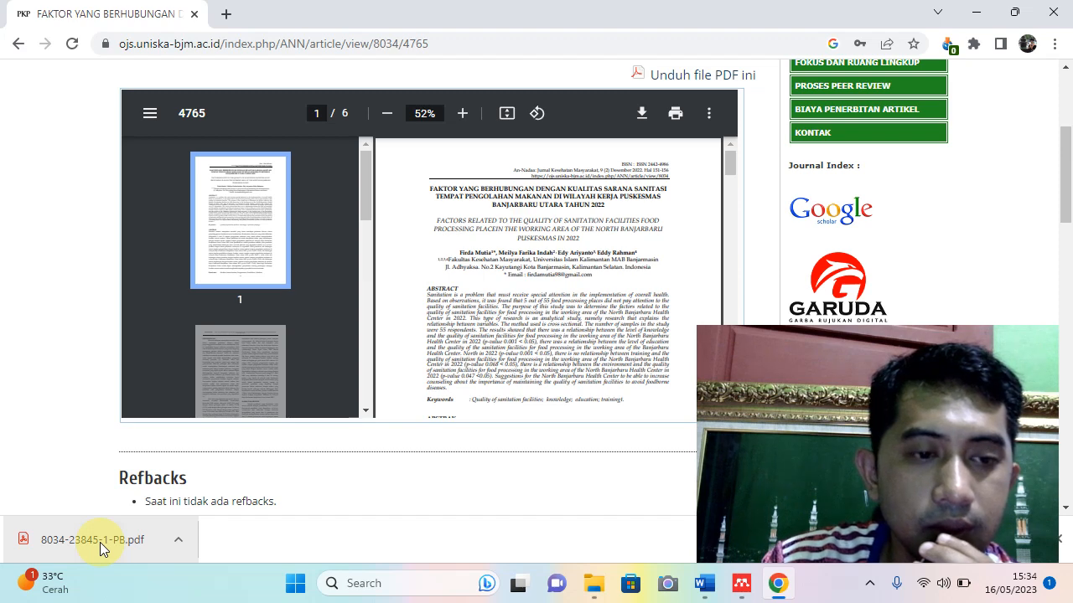
left_click(100, 542)
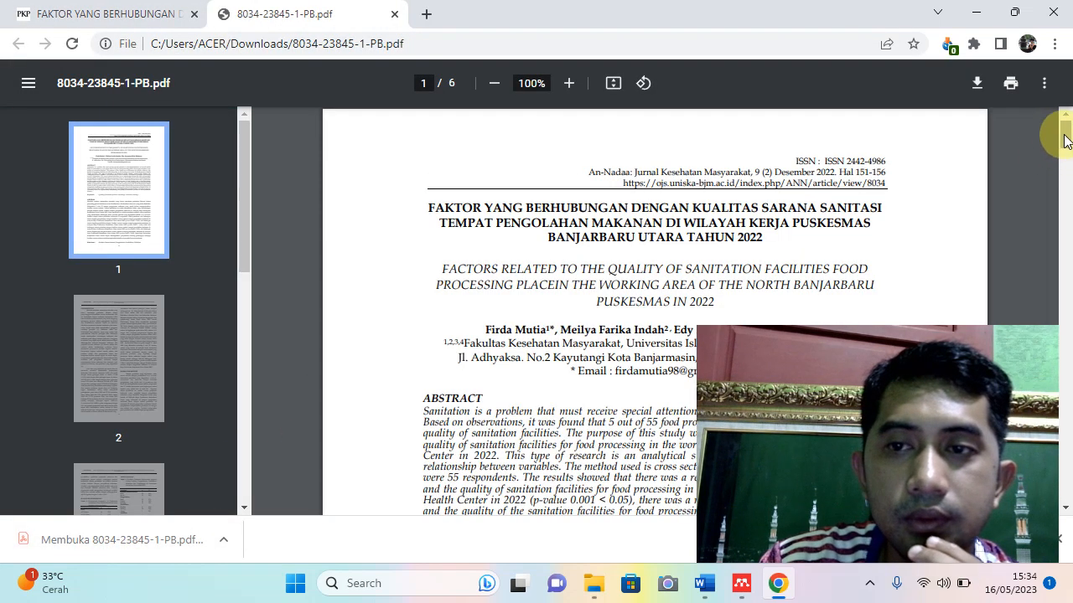
Copy the passage from "ada hubungan antara pengetahuan" through "sanitasi tempat pengolahan makanan" under KESIMPULAN DAN SARAN in the PDF
left_click_drag(1066, 141, 1068, 484)
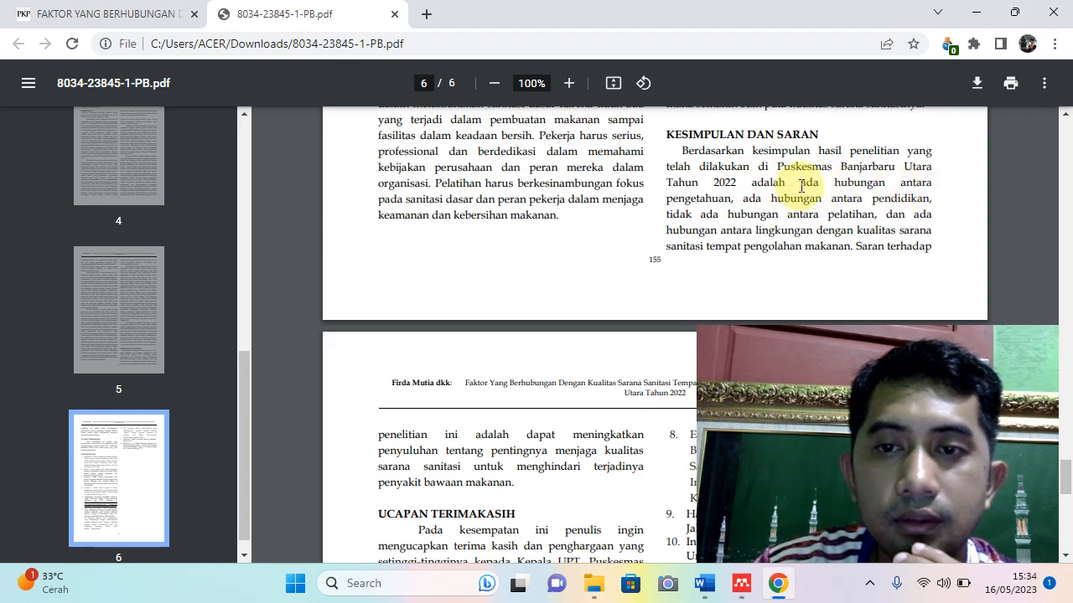
left_click_drag(802, 183, 872, 195)
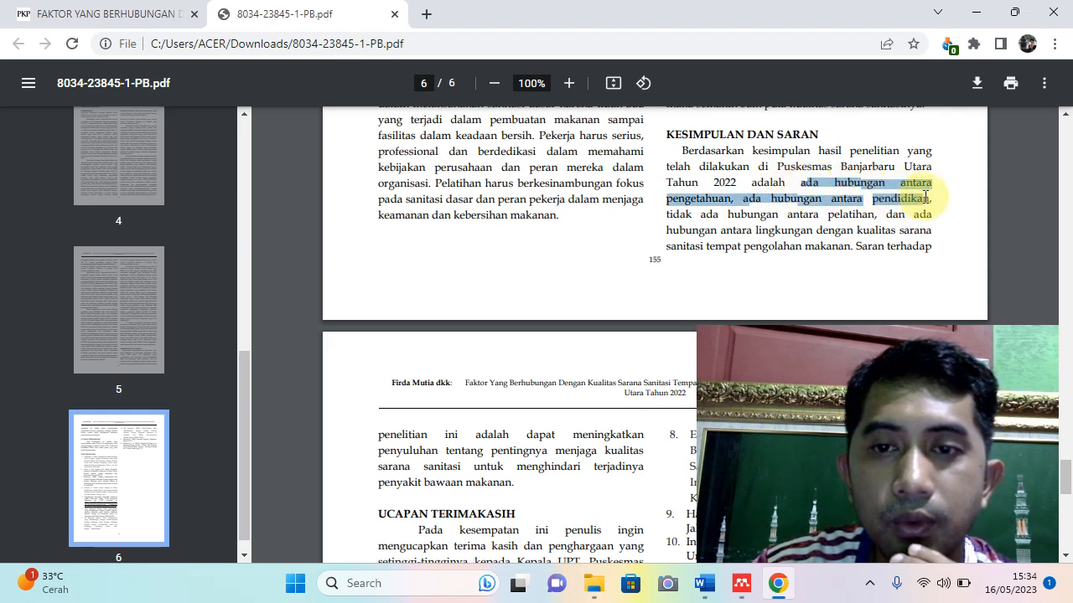
left_click_drag(937, 200, 822, 252)
key("super+c")
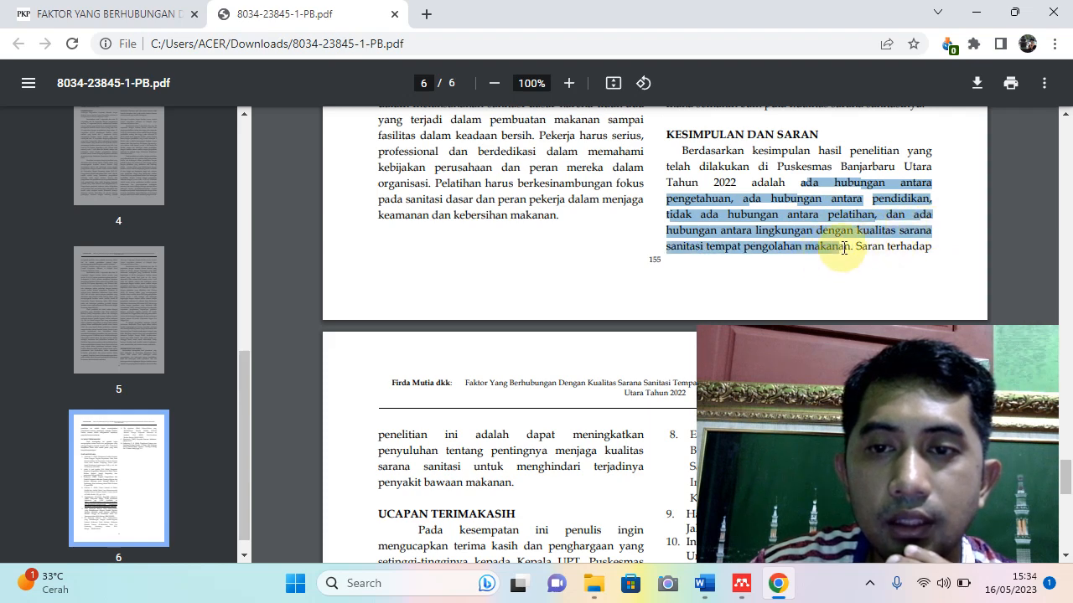
right_click(835, 183)
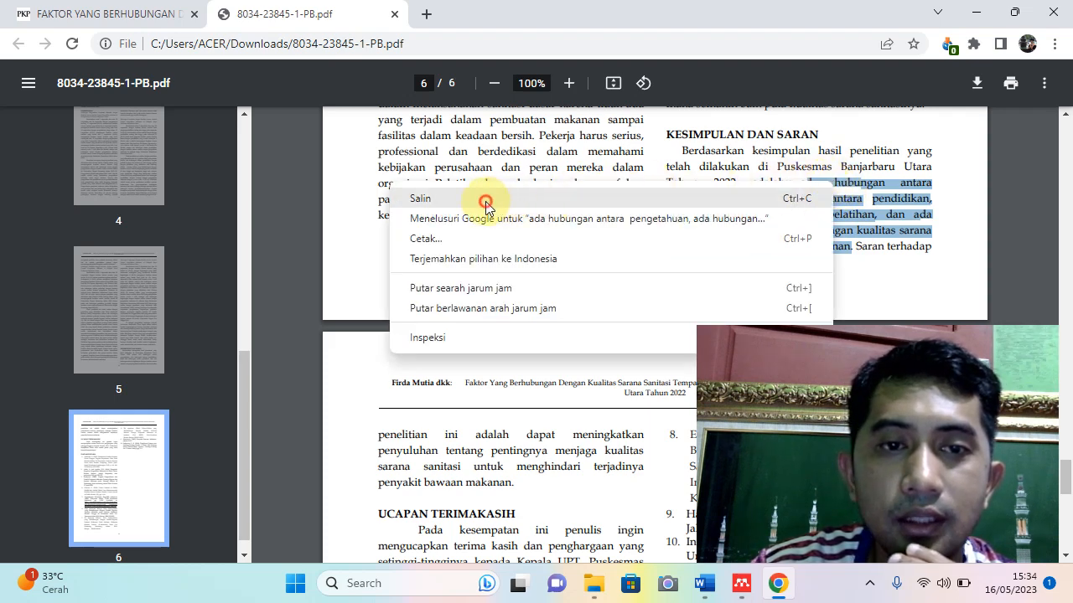
left_click(486, 199)
Switch to Word and paste the copied conclusion passage into the empty document
left_click(704, 584)
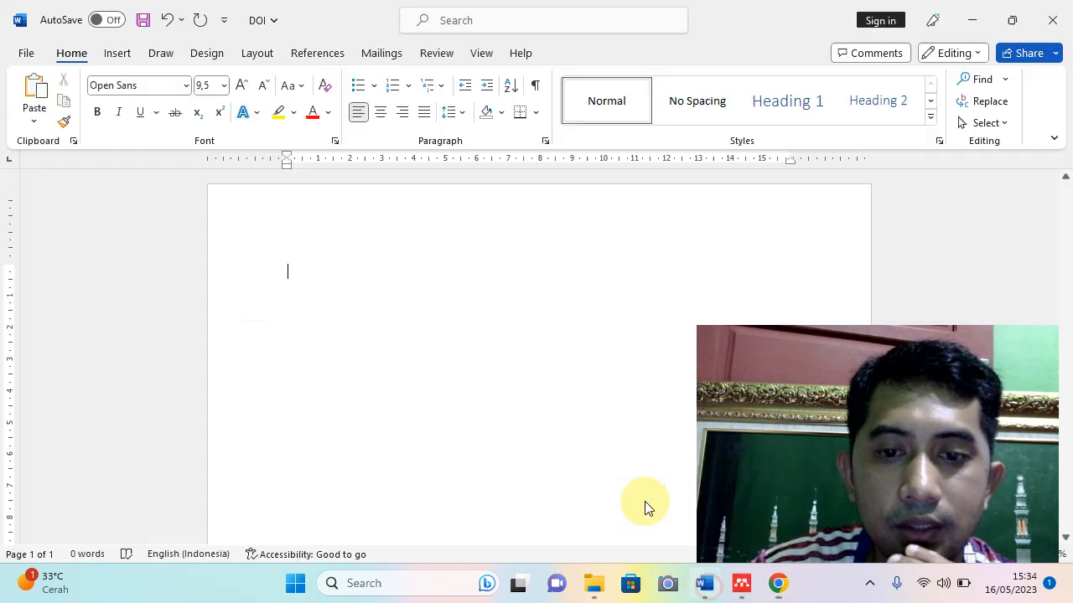
right_click(297, 276)
left_click(338, 350)
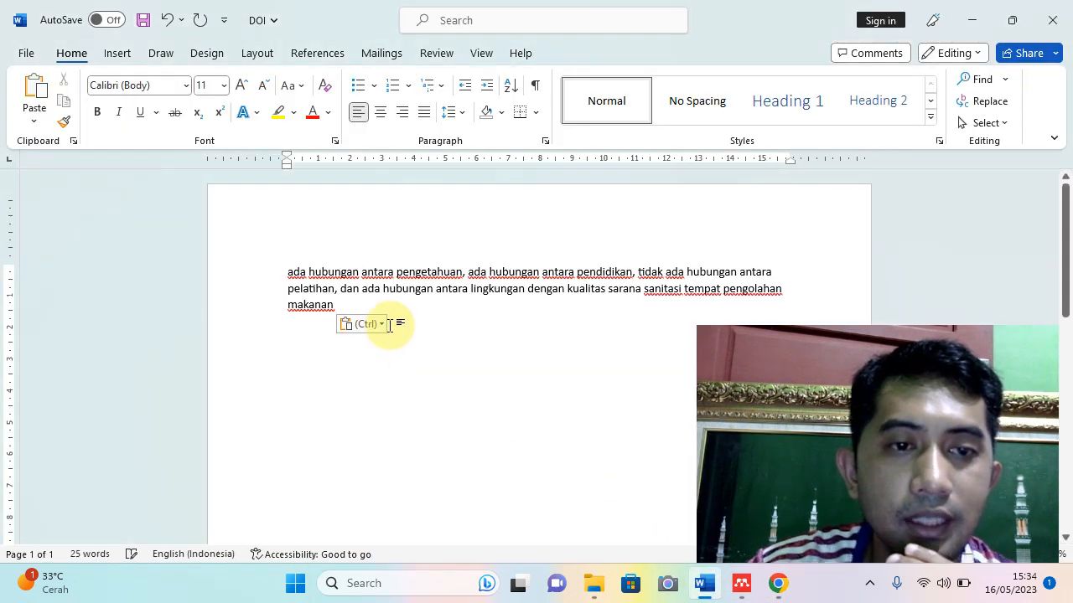
Capitalize the first letter of the pasted passage so it begins with "Ada hubungan"
left_click(295, 277)
key("BackSpace")
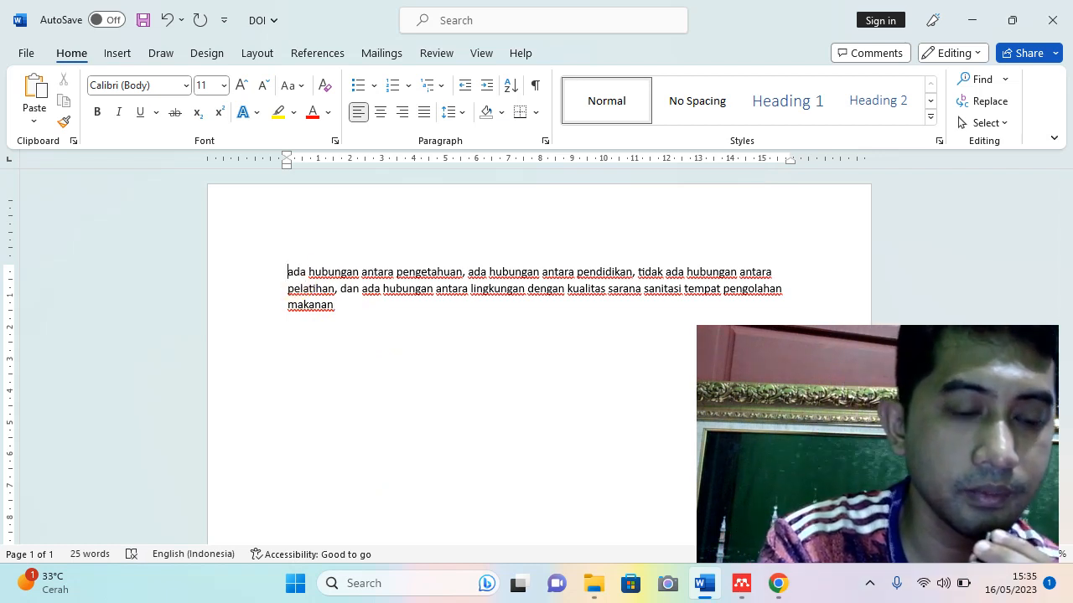
left_click(292, 273)
key("Caps_Lock")
type("A")
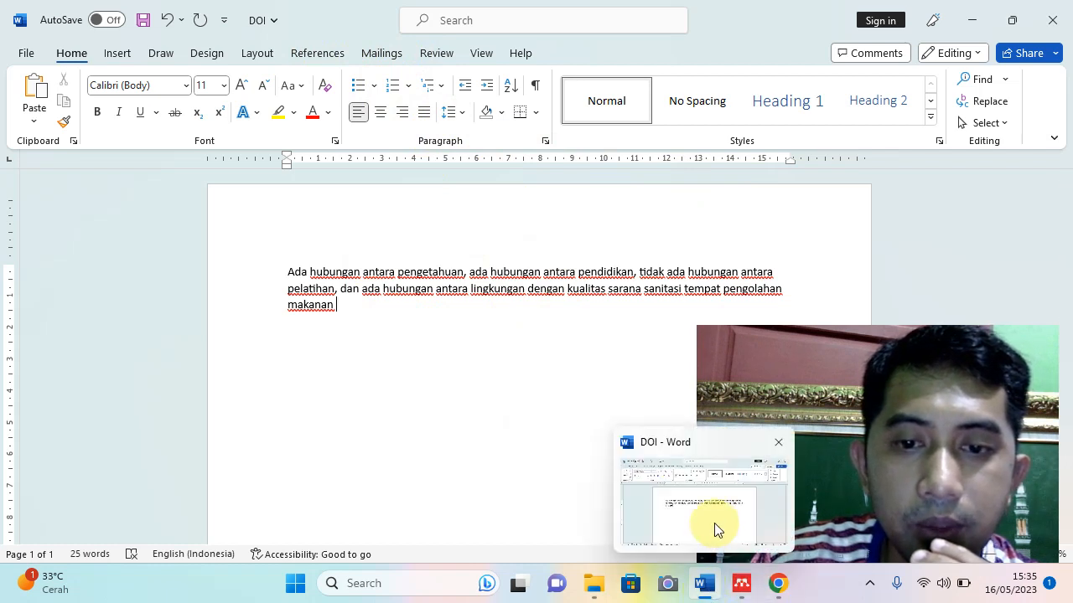
mouse_move(744, 597)
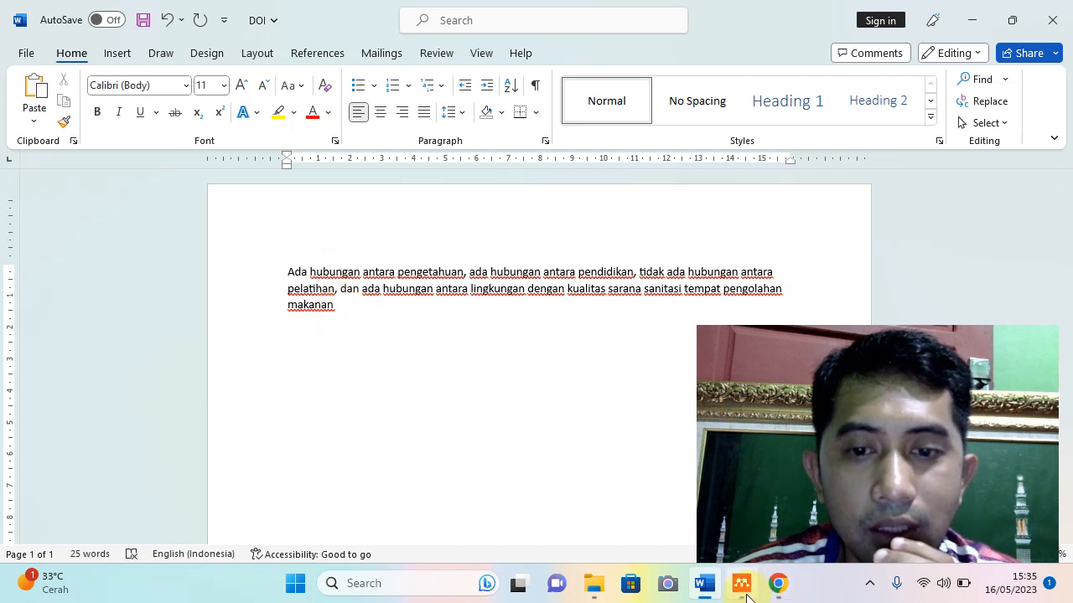
left_click(720, 513)
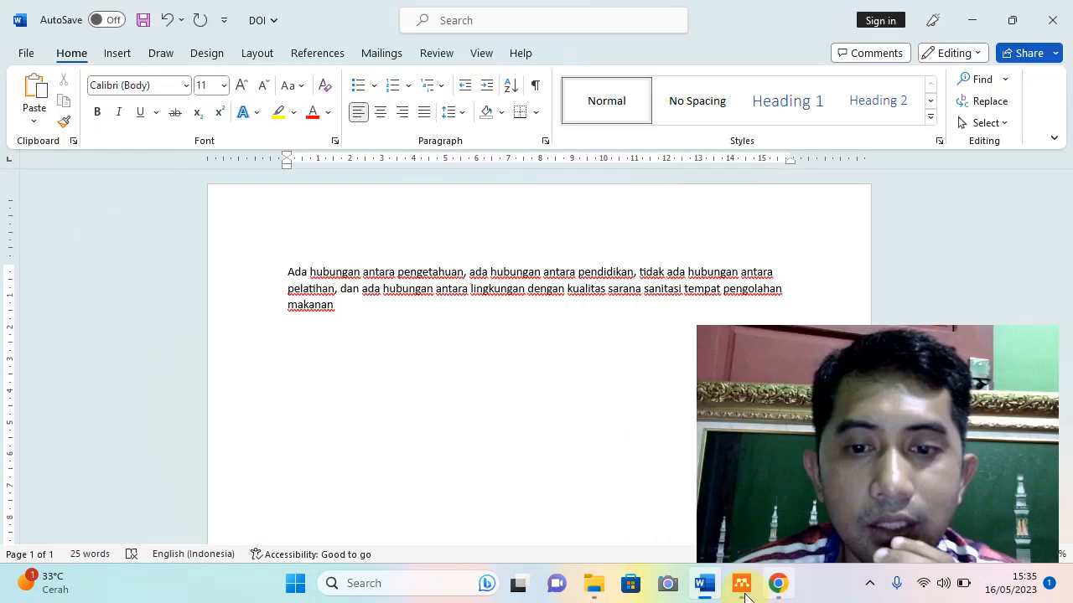
mouse_move(788, 593)
left_click(790, 530)
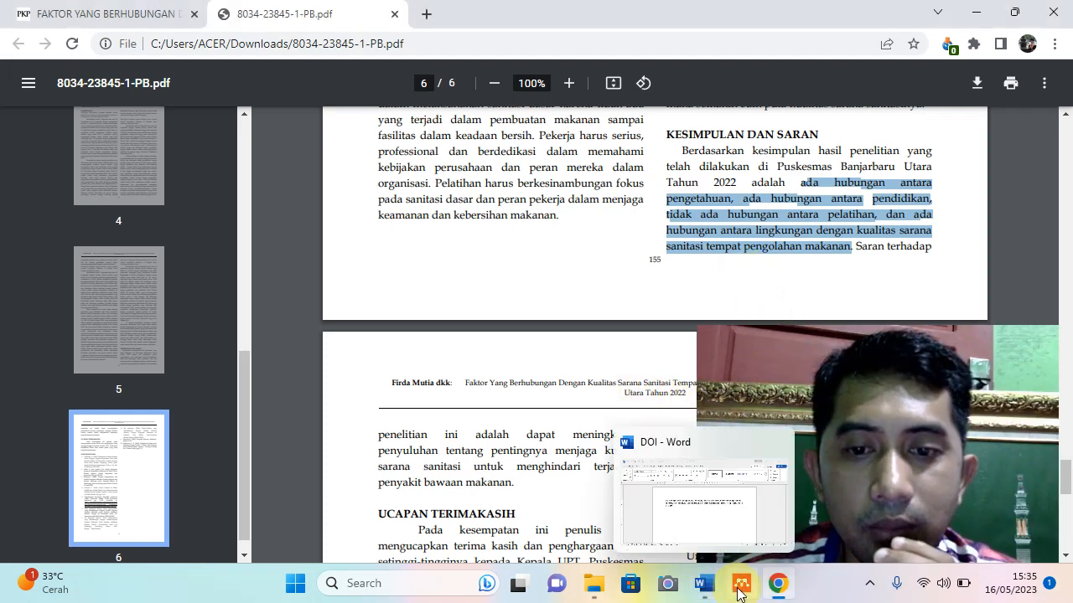
mouse_move(711, 596)
left_click(658, 466)
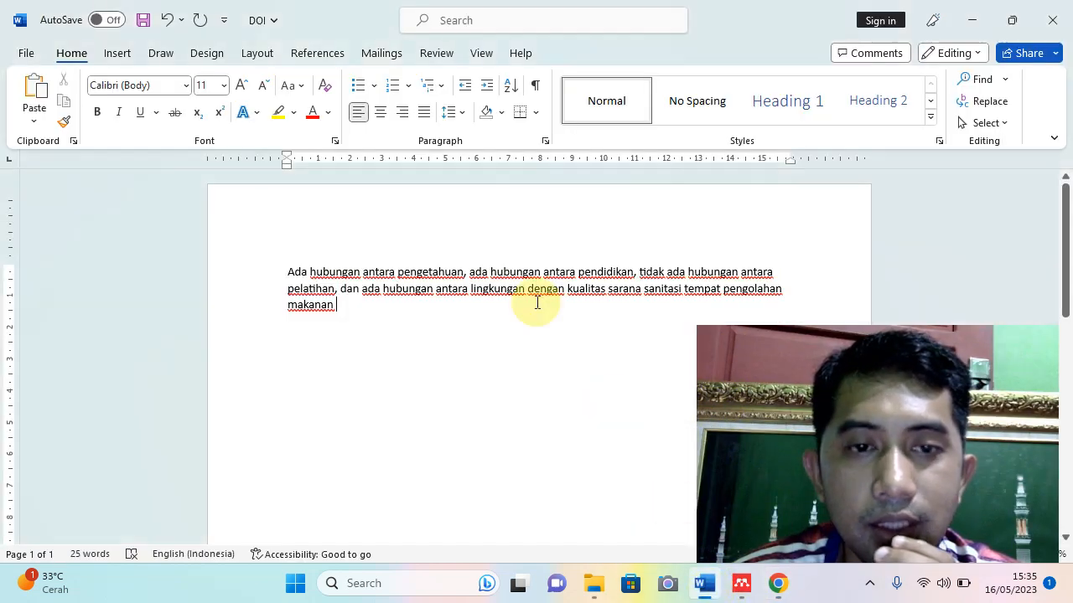
Open the Mendeley Cite add-in in the Word document
left_click(317, 52)
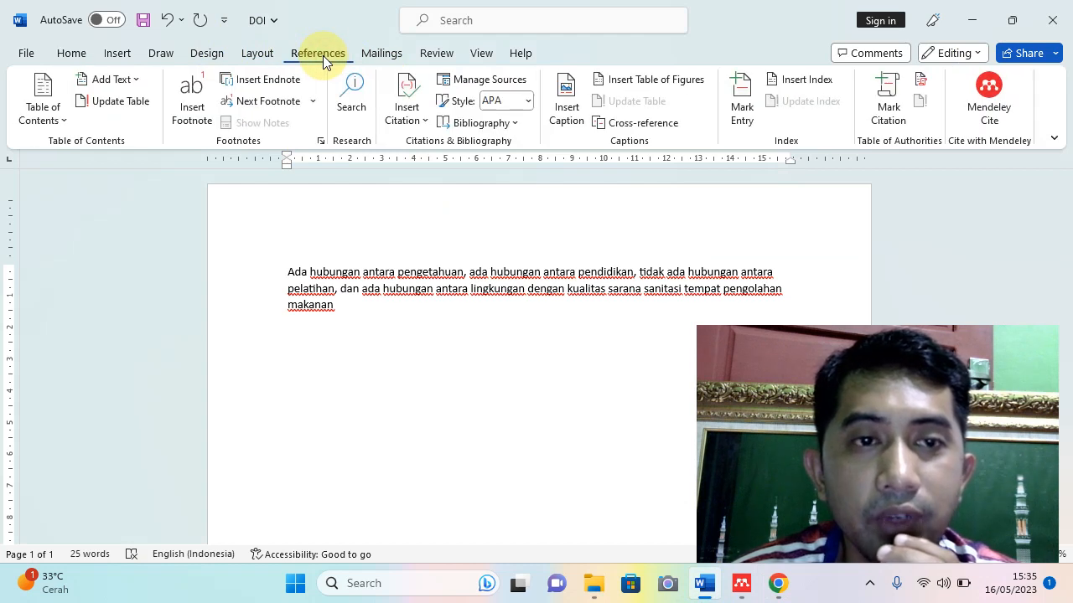
left_click(1003, 126)
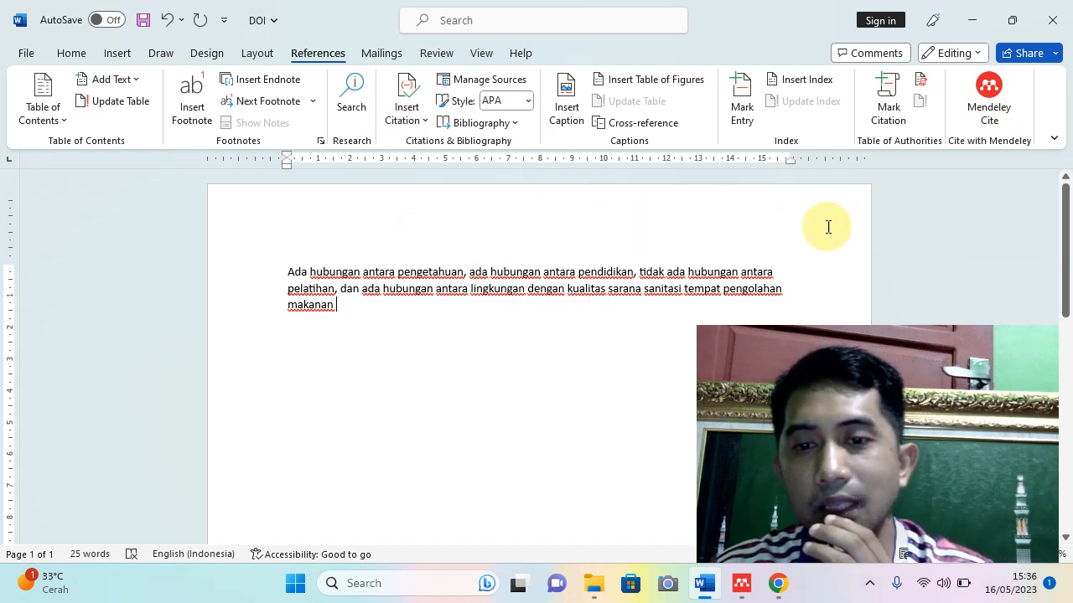
left_click(990, 104)
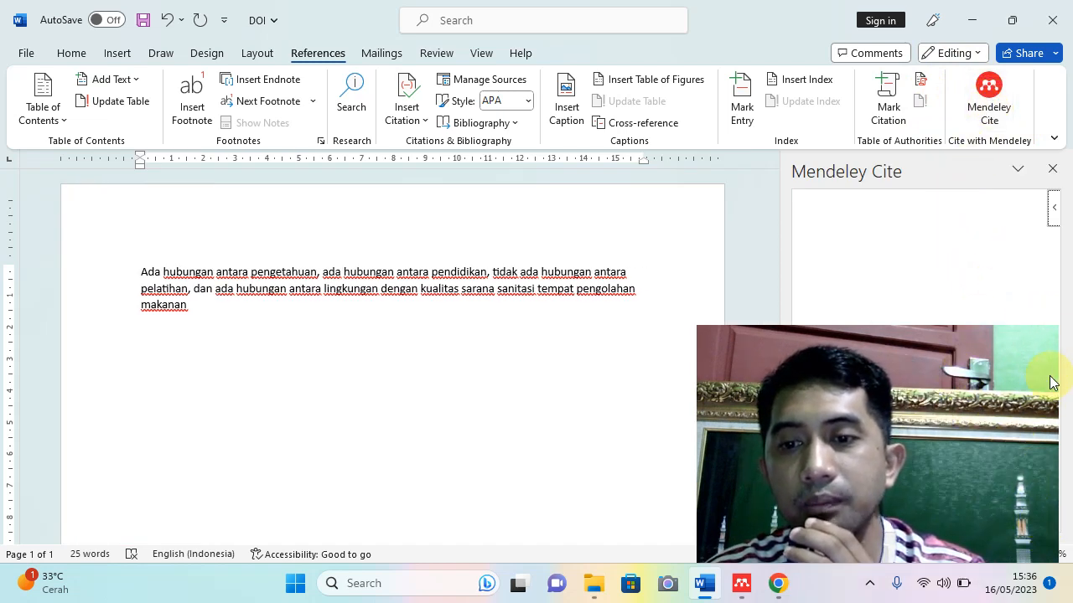
left_click_drag(980, 349, 885, 362)
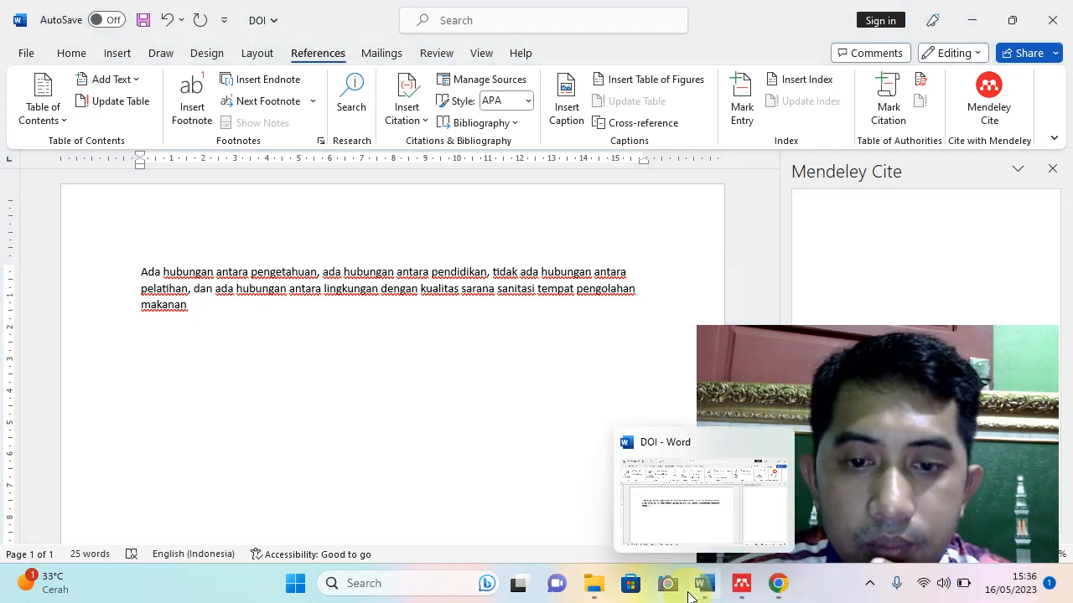
mouse_move(728, 597)
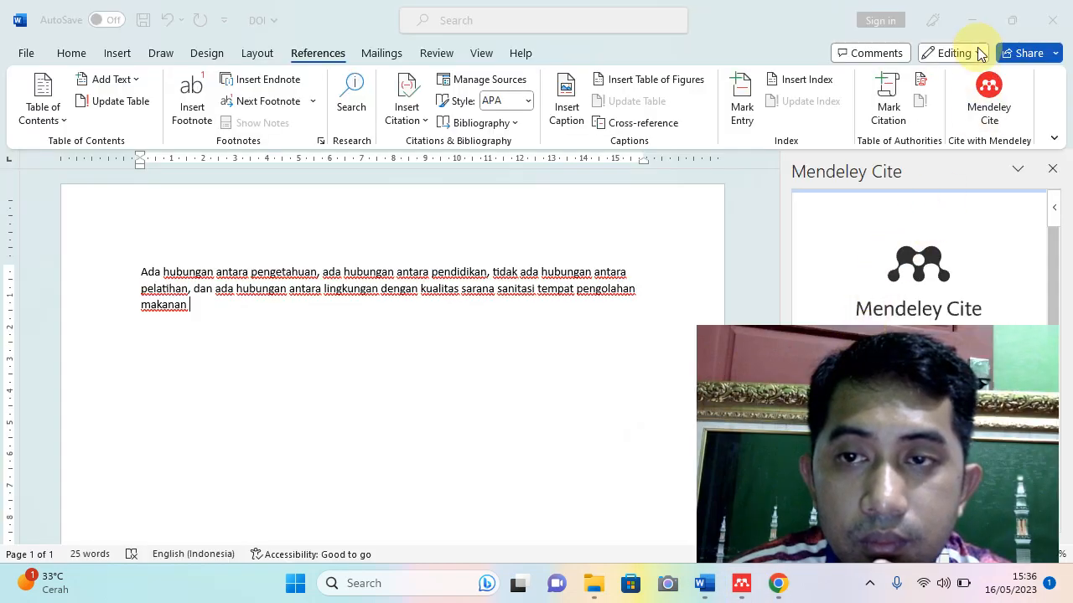
Minimize Word and Chrome, and open Bandicam from the desktop
left_click(972, 20)
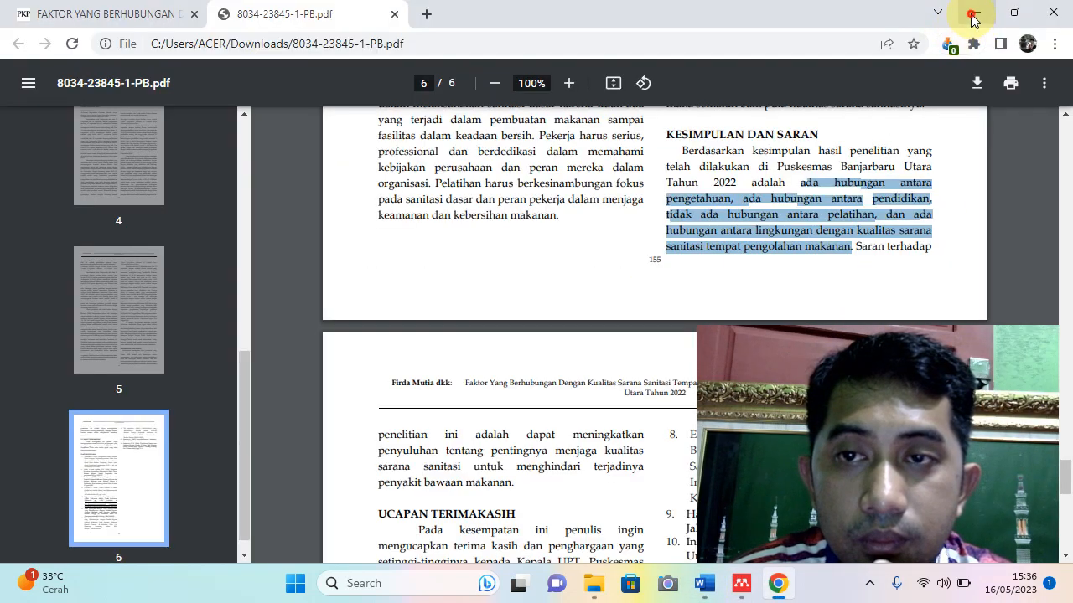
left_click(974, 14)
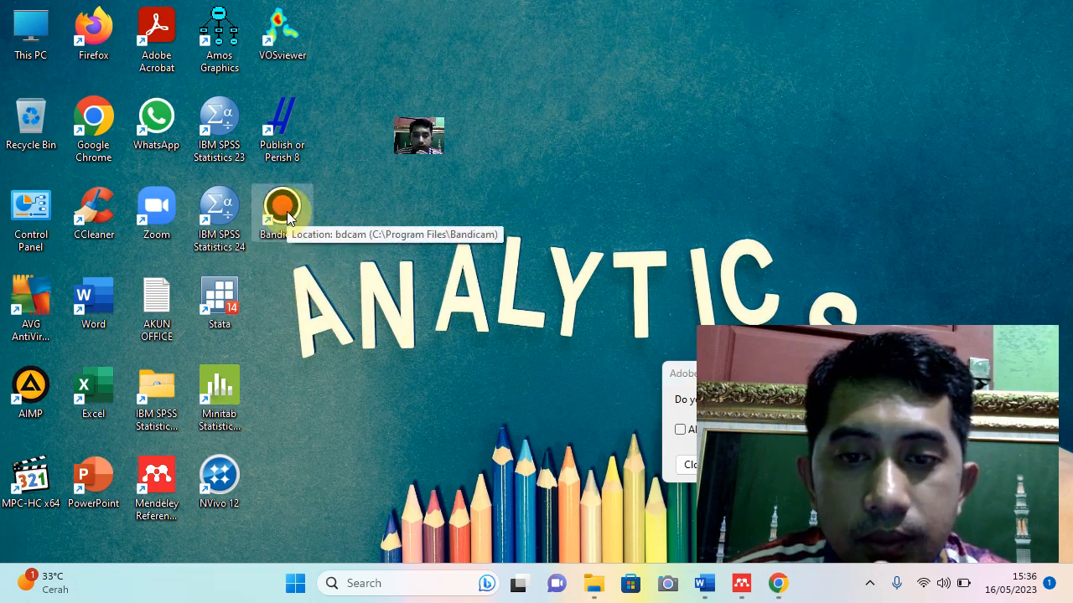
double_click(286, 211)
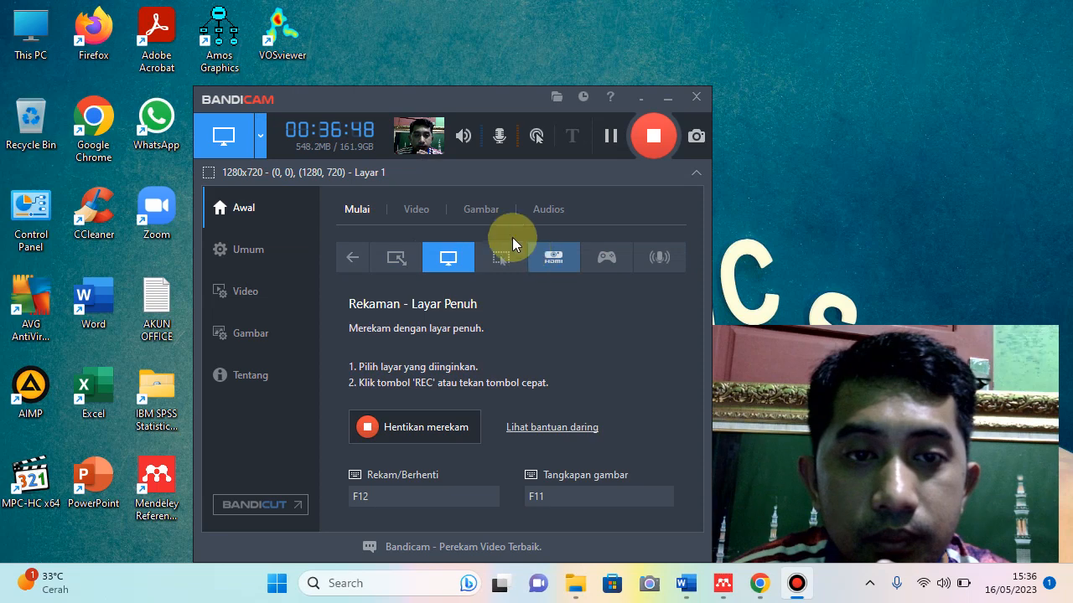
Look through Bandicam's home pages and its general, video and image settings for the webcam overlay option
left_click(418, 209)
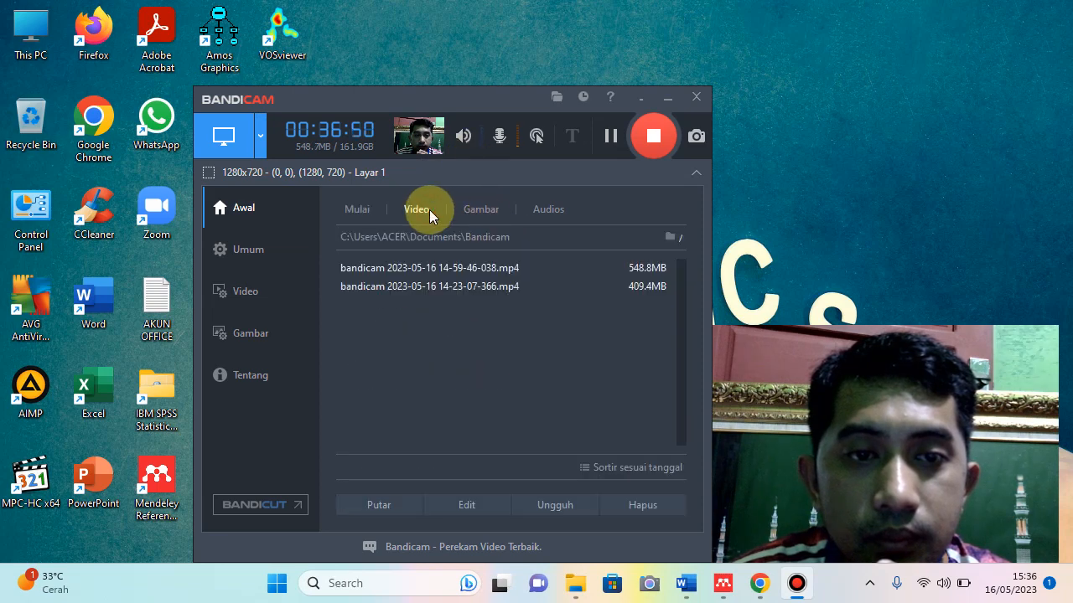
left_click(367, 214)
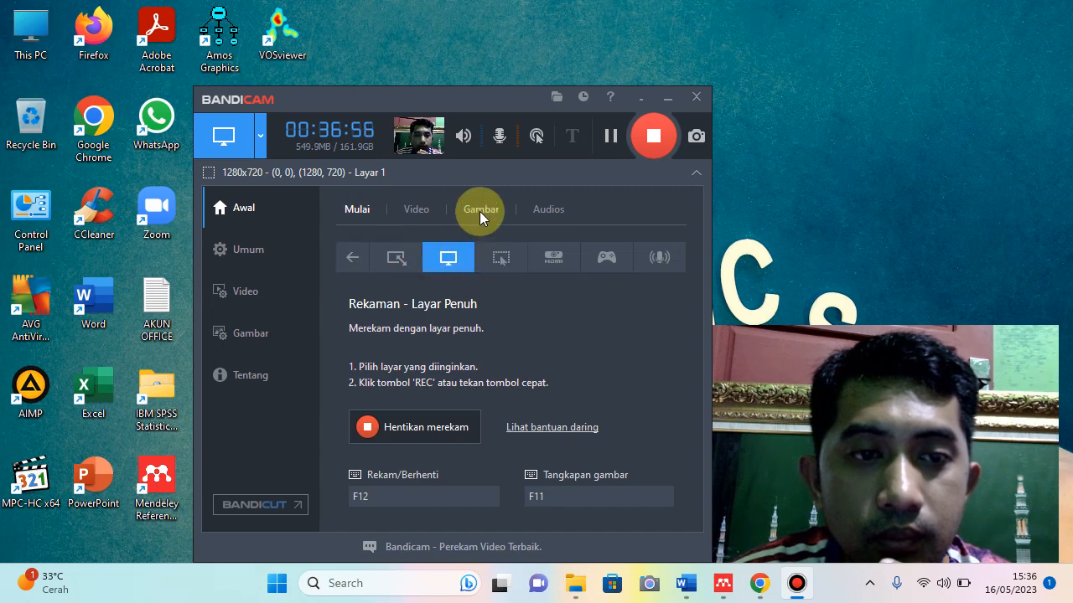
left_click(271, 252)
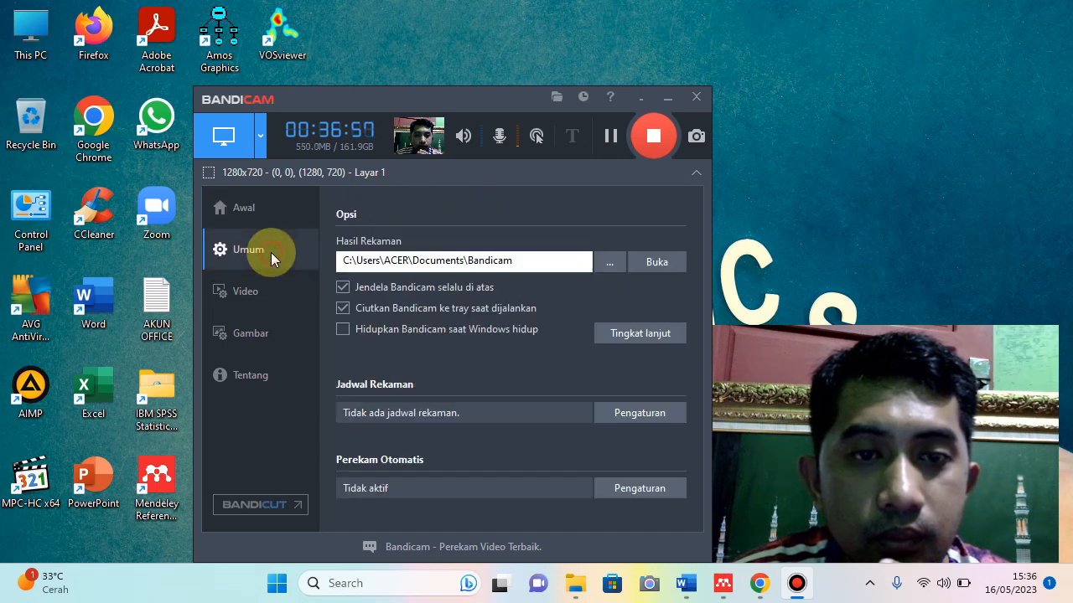
left_click(257, 295)
left_click(257, 341)
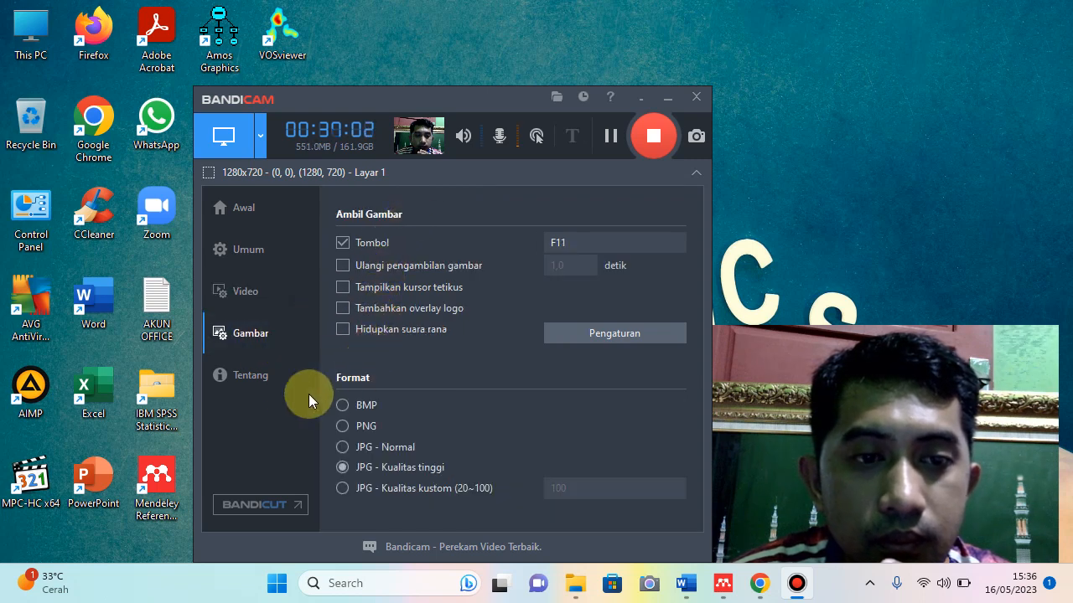
left_click(249, 295)
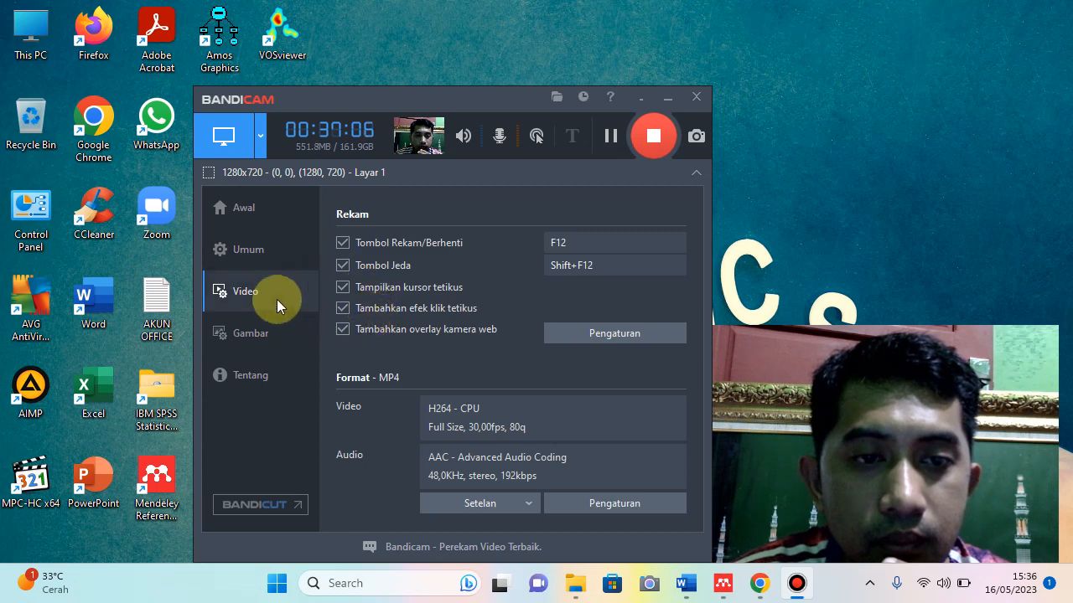
left_click(248, 256)
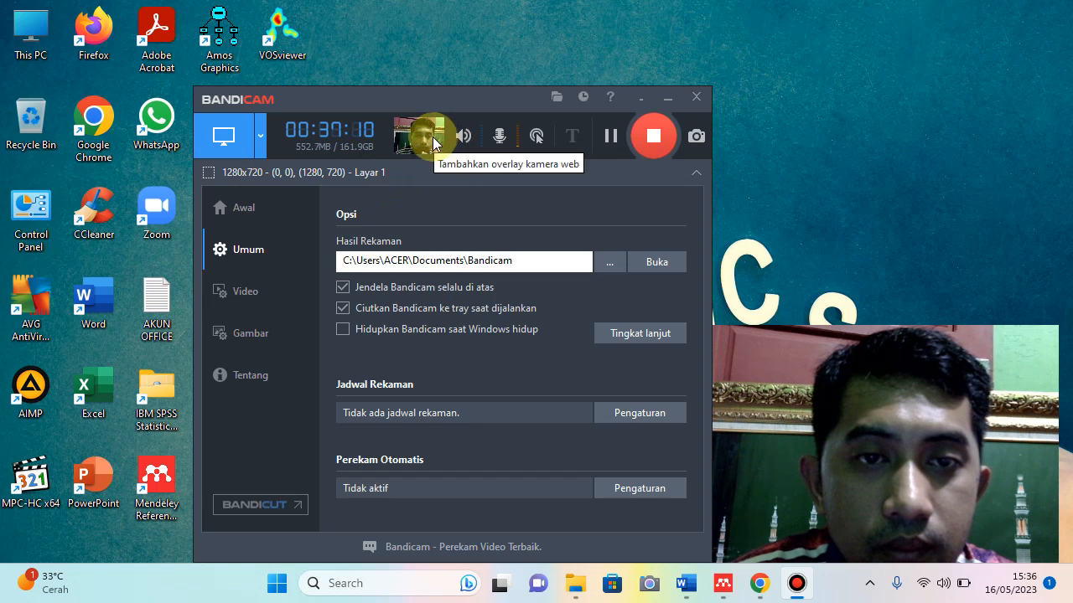
left_click(245, 210)
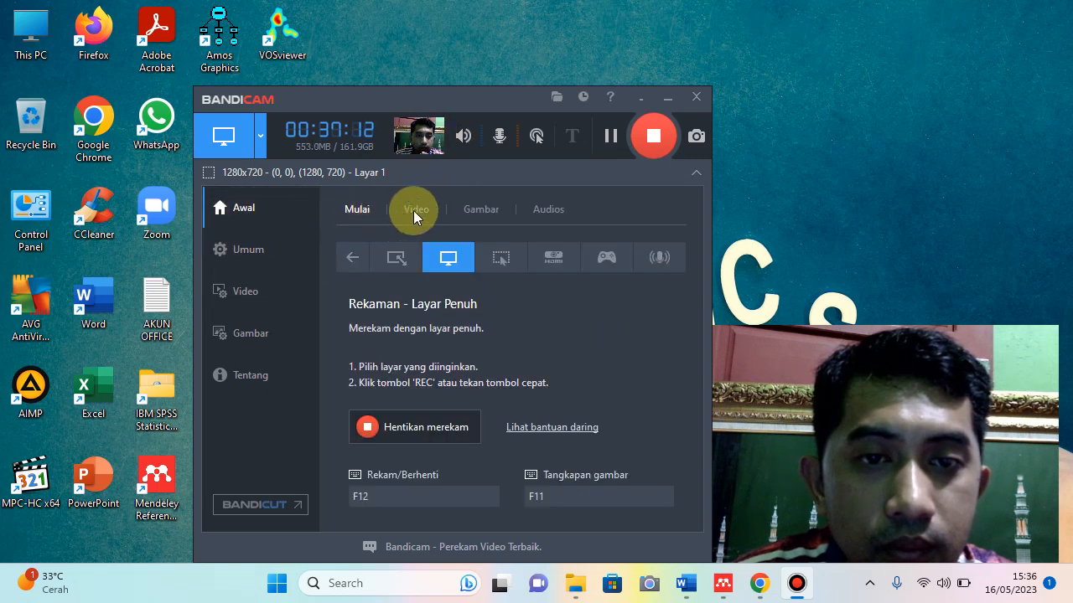
left_click(470, 211)
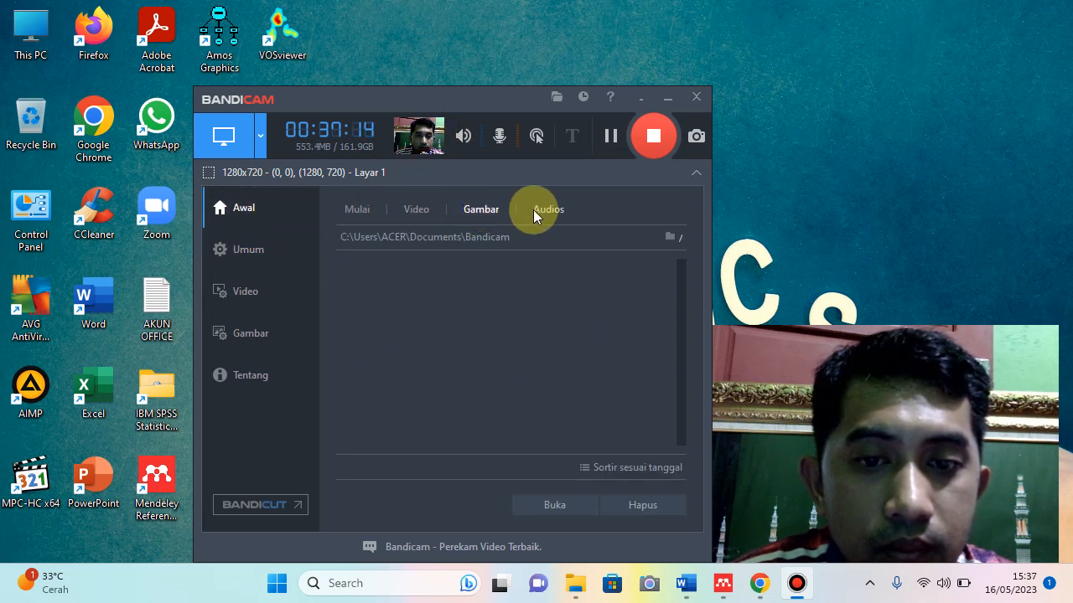
left_click(358, 210)
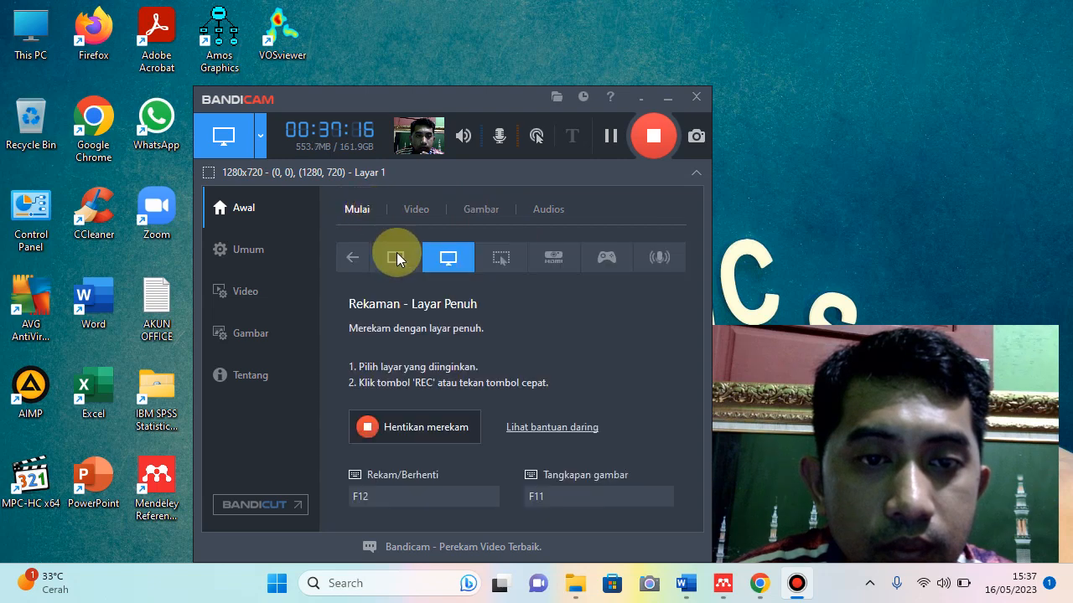
left_click(351, 264)
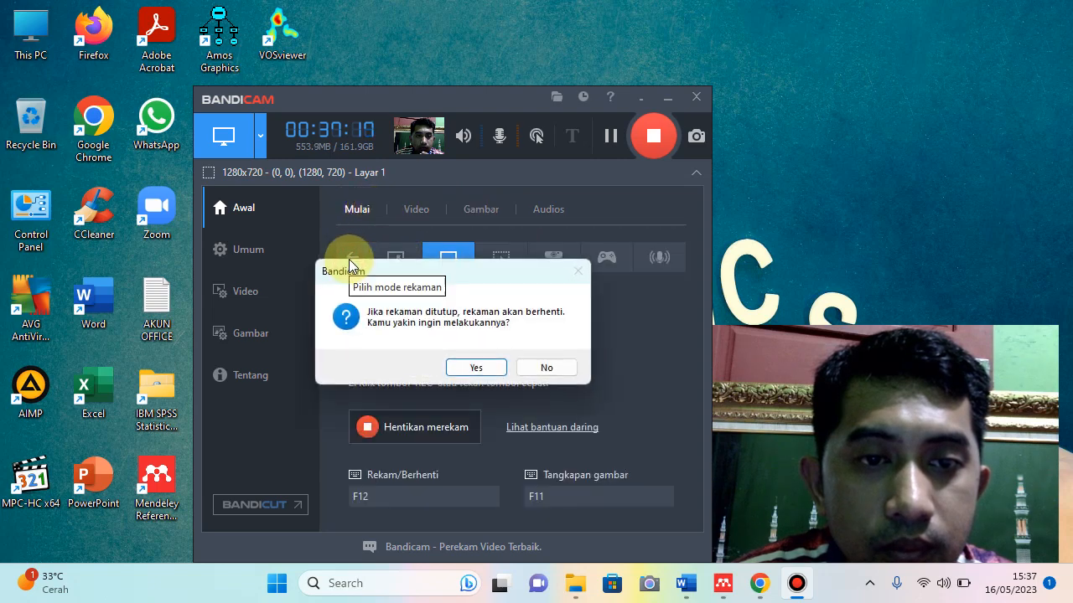
left_click(545, 369)
left_click(398, 261)
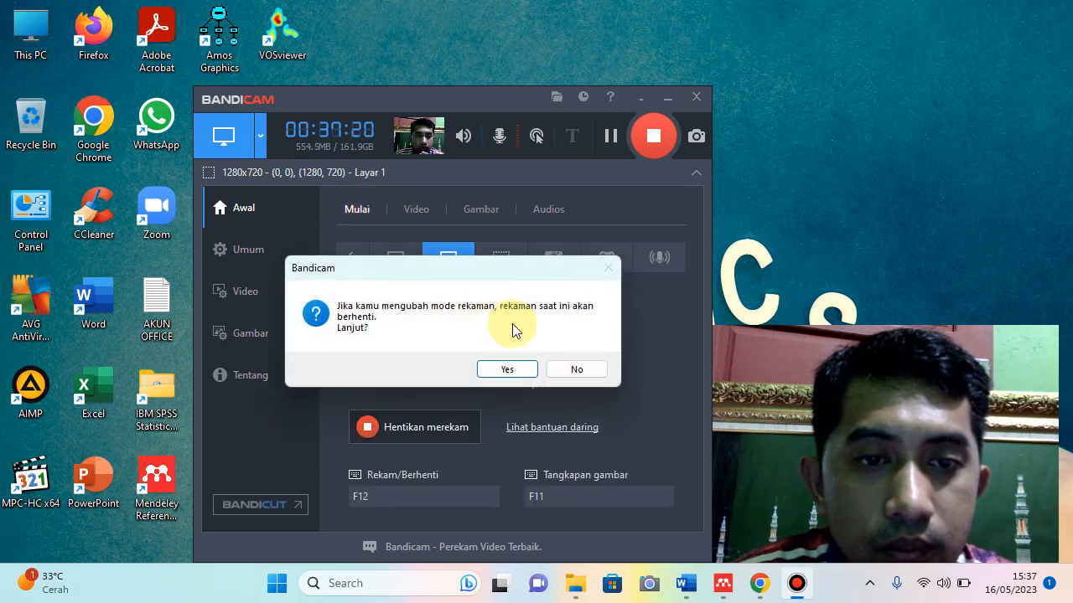
left_click(591, 370)
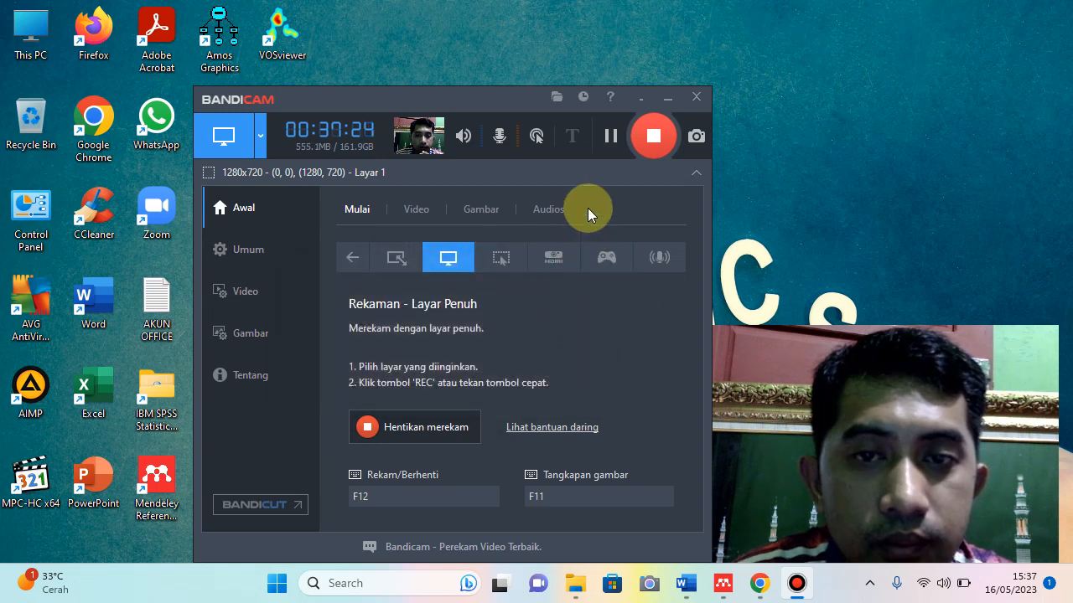
Turn off the webcam overlay in Bandicam's video recording settings and hide the Bandicam window
left_click(476, 212)
left_click(429, 213)
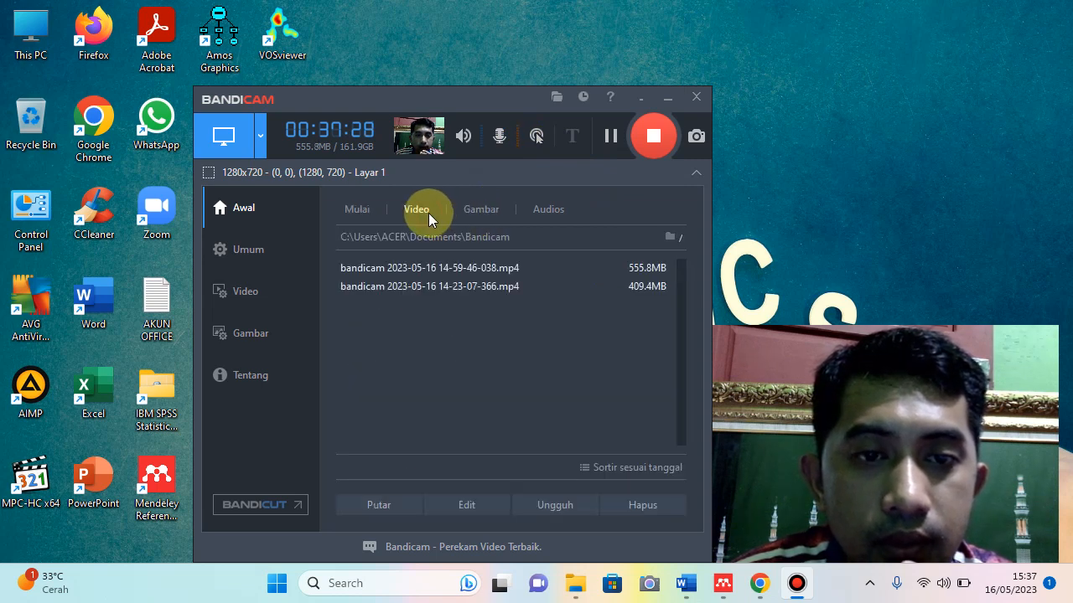
left_click(361, 216)
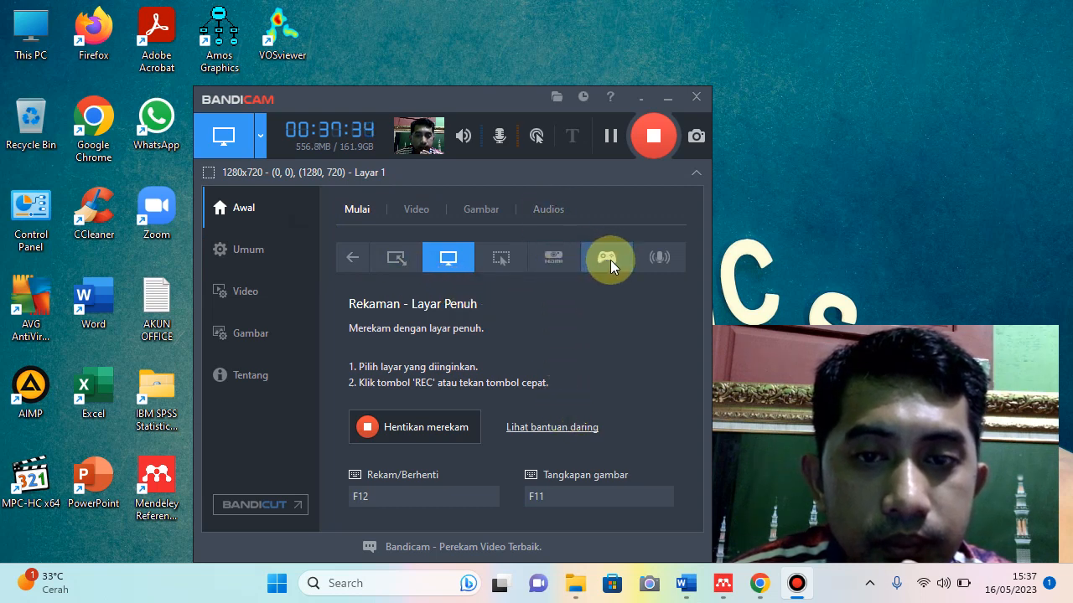
left_click(268, 295)
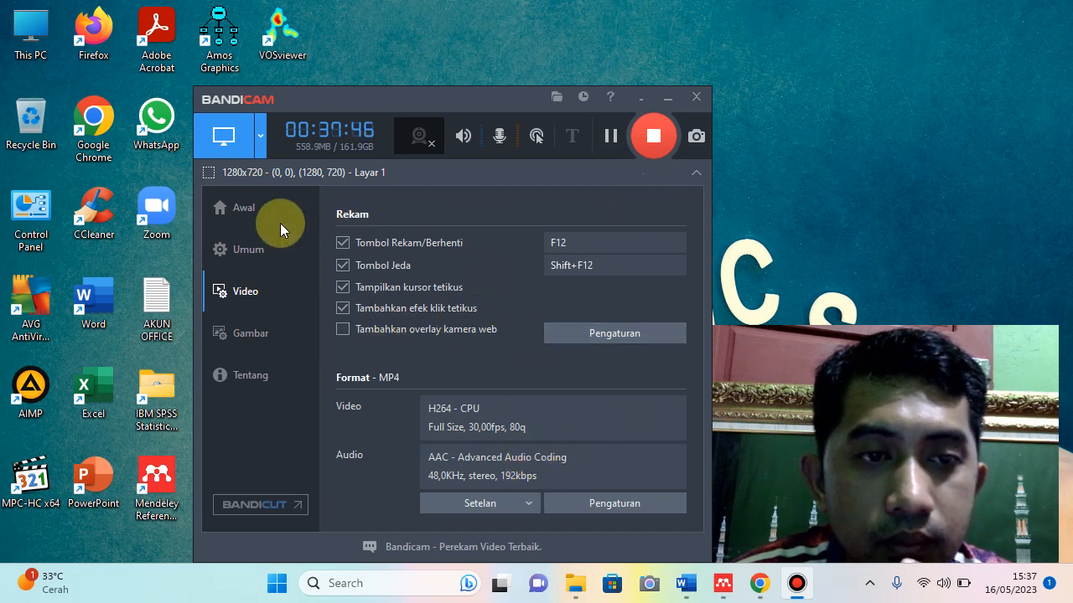
left_click(261, 211)
left_click(646, 97)
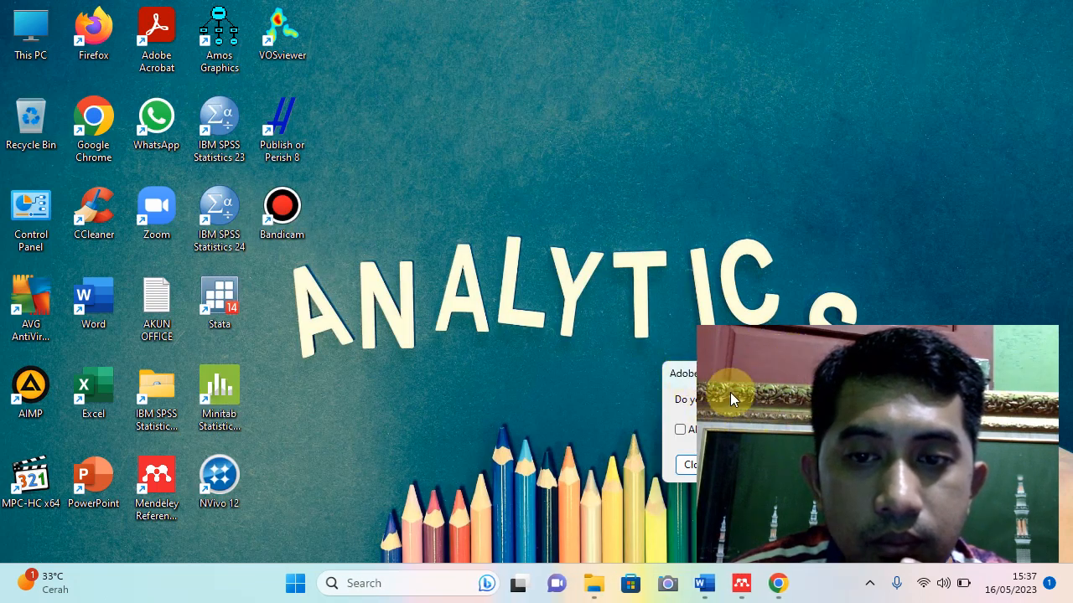
Show the Mendeley Reference Manager library, minimize it and switch to the Word document
left_click(741, 583)
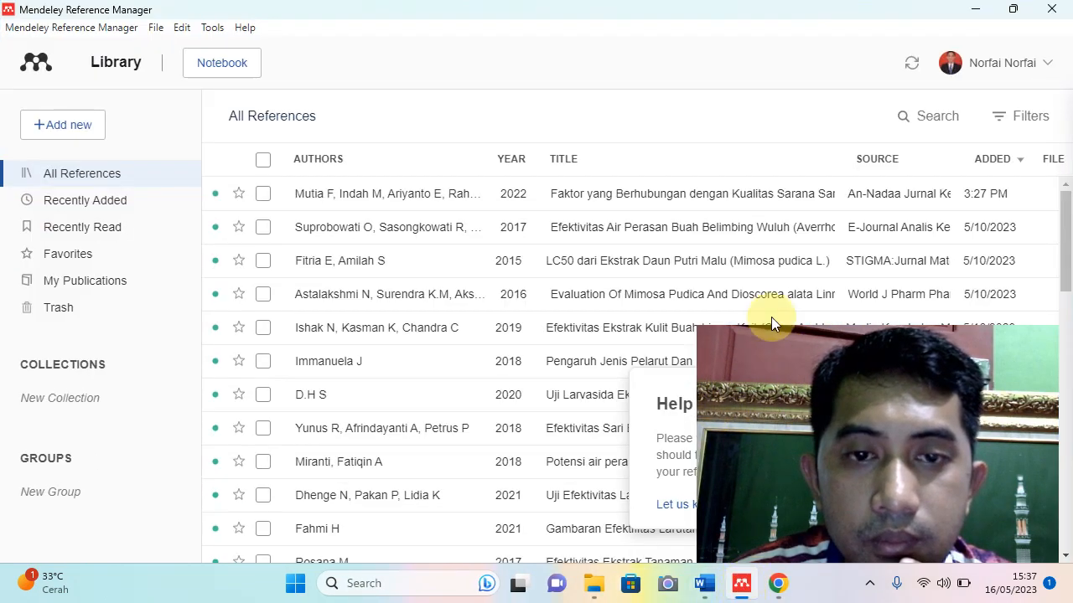
double_click(979, 13)
left_click(979, 17)
left_click(704, 583)
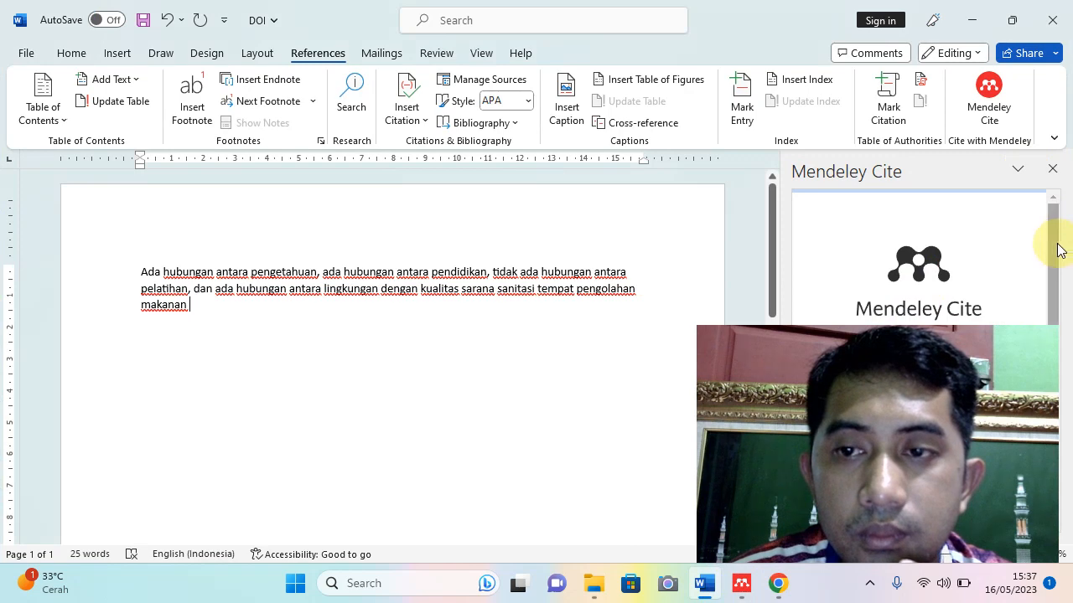
Restore the Word window to a smaller size and move it clear of the webcam picture
left_click(978, 428)
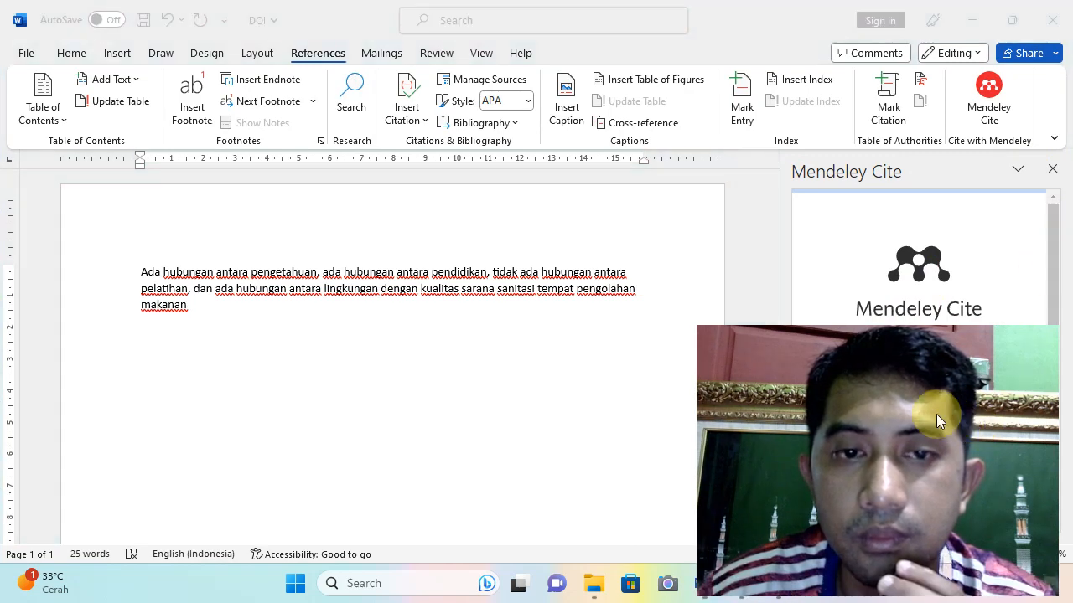
left_click(1012, 22)
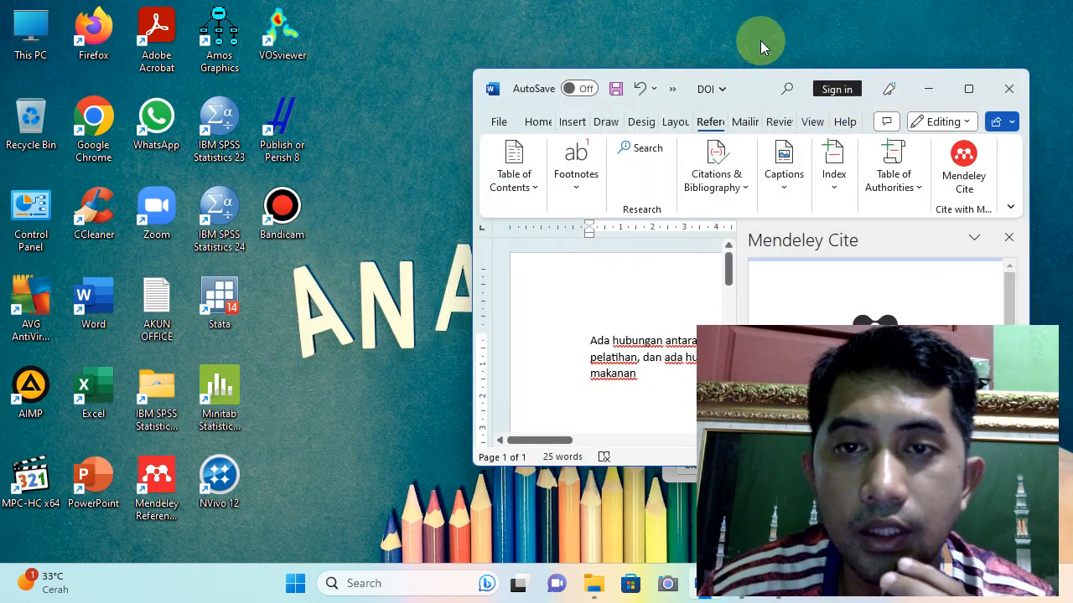
left_click(843, 119)
left_click_drag(761, 107, 349, 51)
Go through the Mendeley Cite welcome page and get started to reach the Mendeley sign-in form
scroll(581, 324, "down", 5)
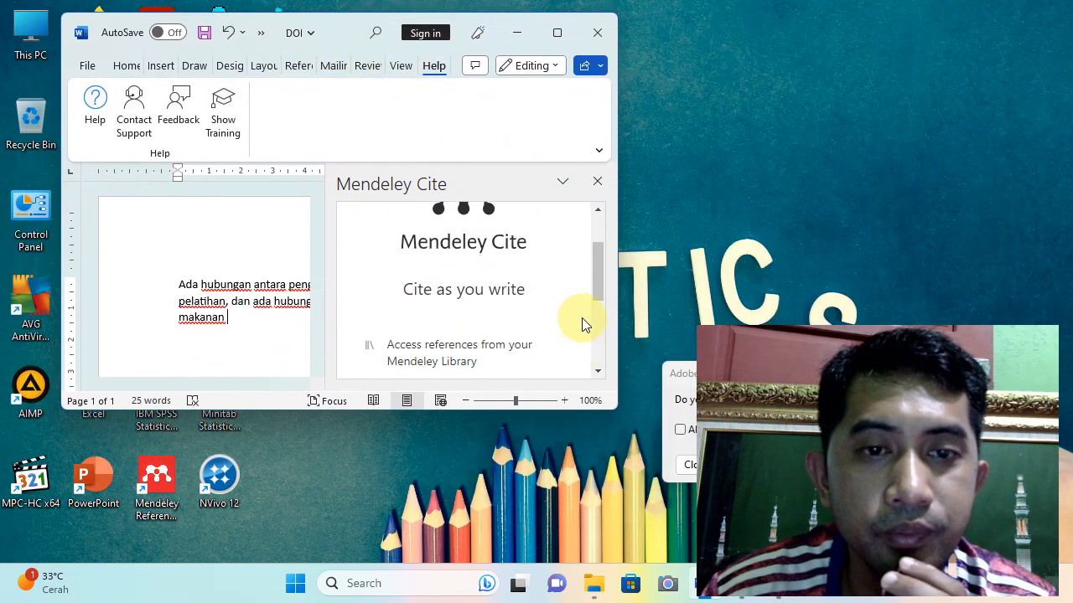
scroll(582, 333, "down", 3)
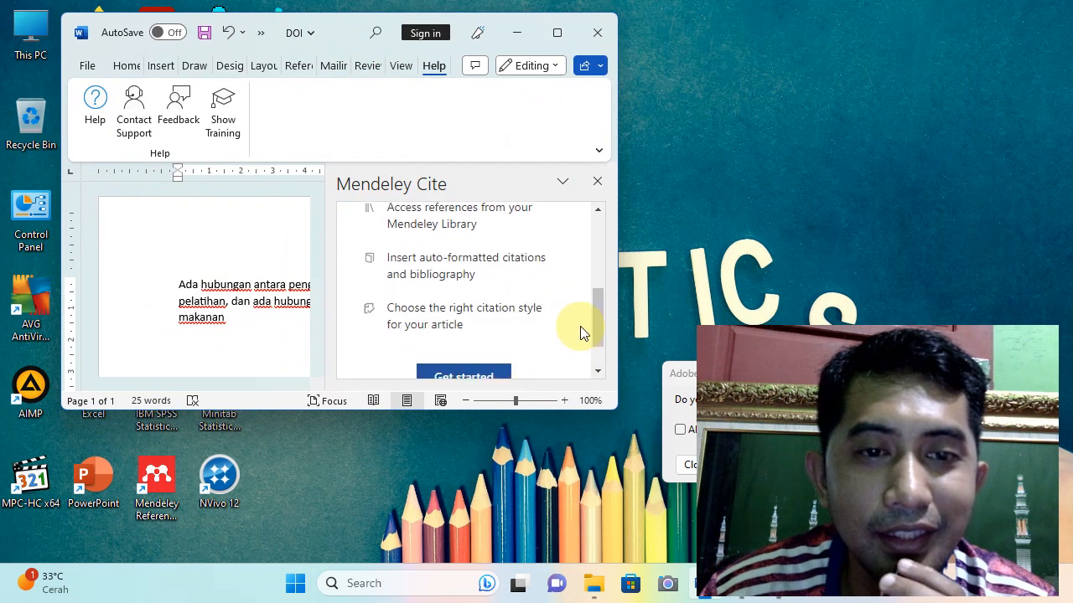
scroll(424, 262, "up", 3)
scroll(478, 313, "up", 3)
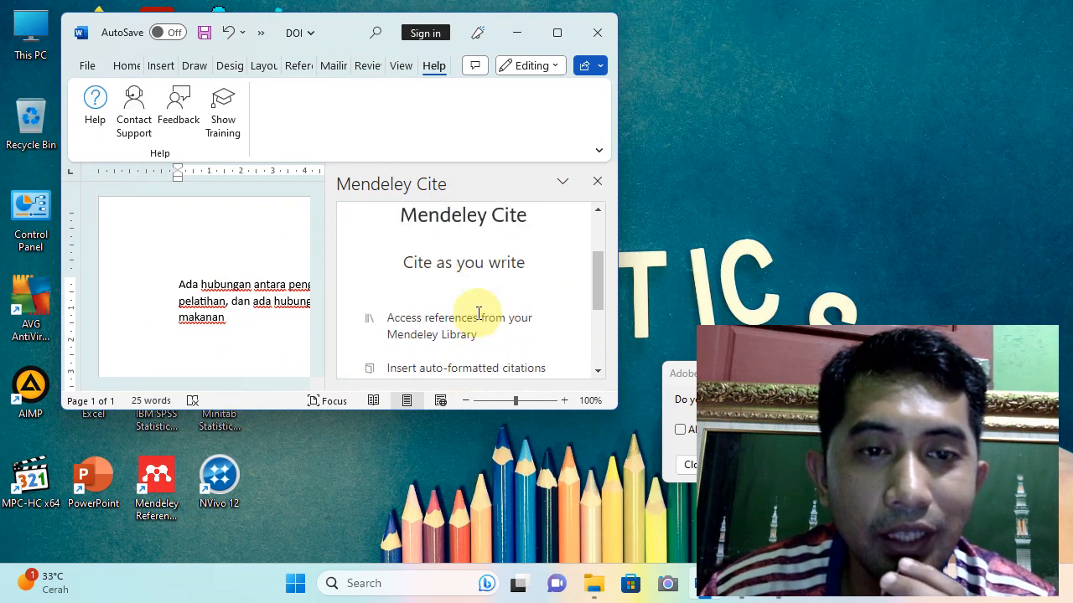
scroll(501, 367, "down", 2)
scroll(494, 357, "down", 4)
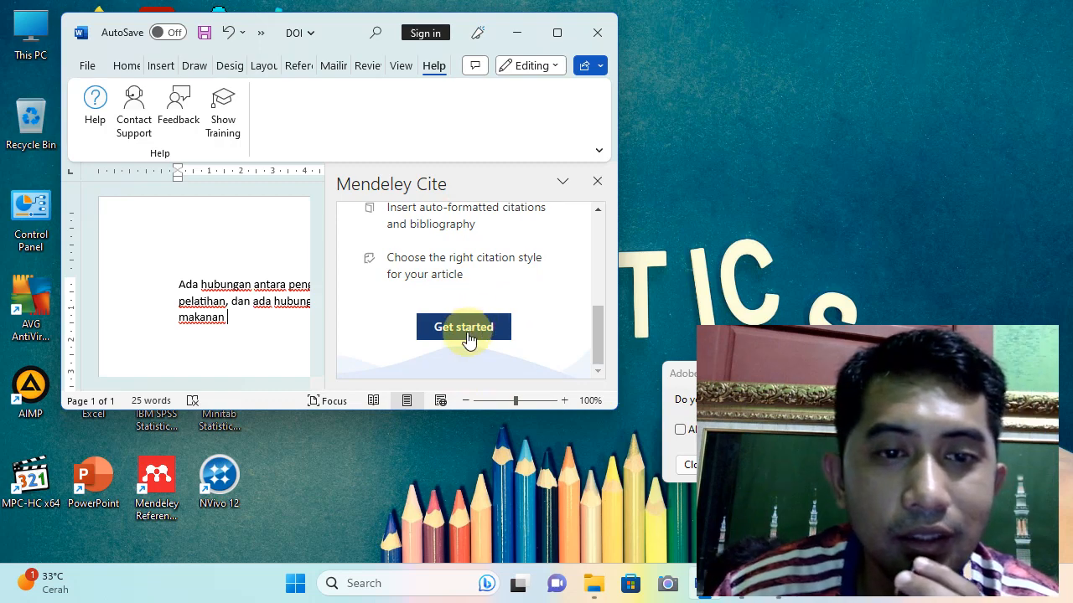
left_click(467, 330)
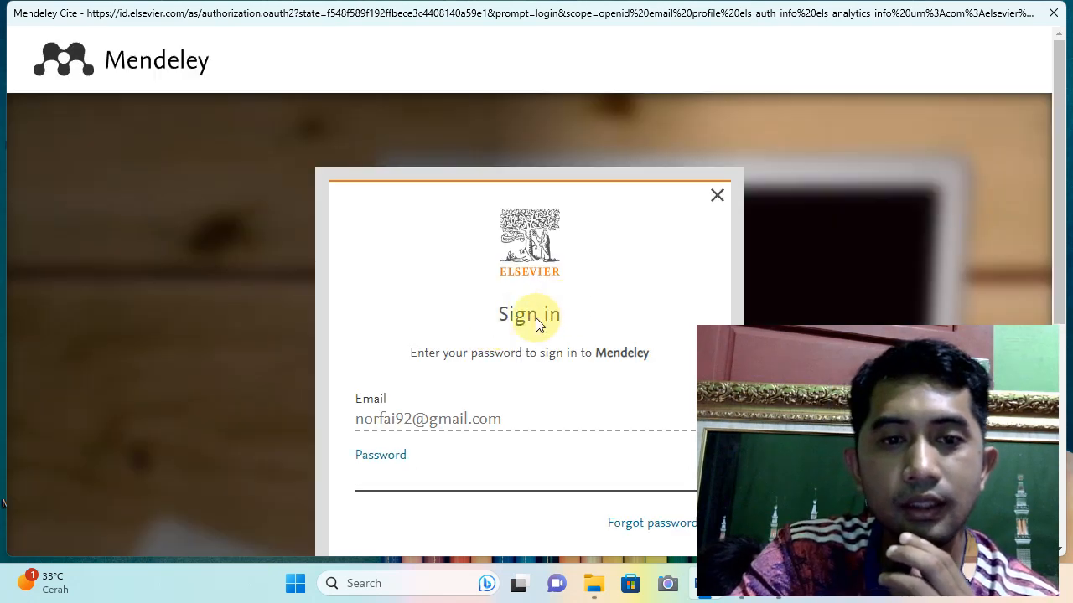
Enter the account password and sign in to Mendeley
scroll(543, 313, "down", 3)
scroll(445, 297, "up", 2)
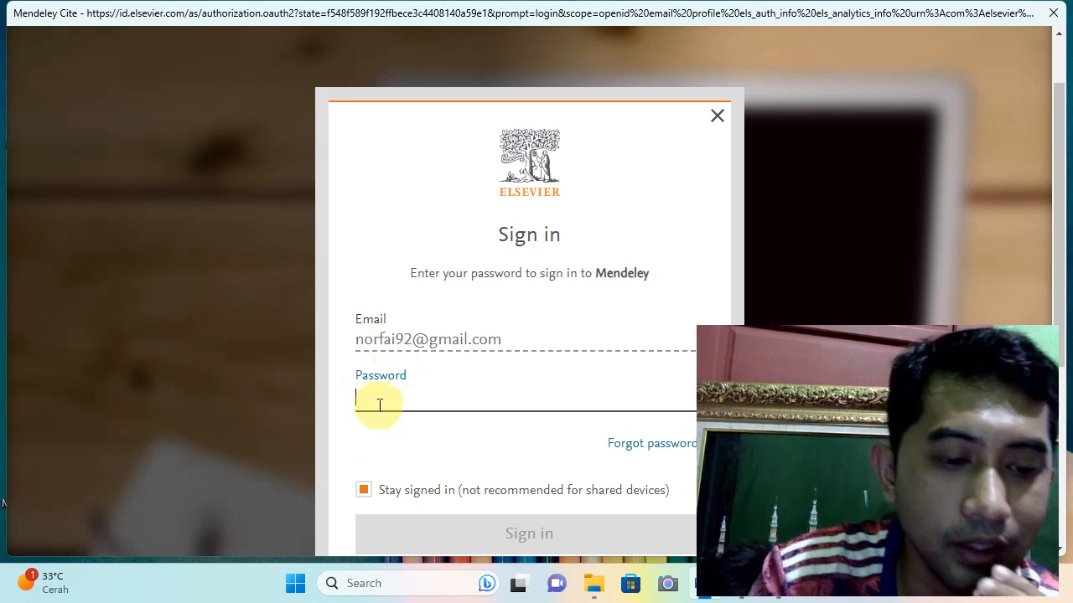
type("•")
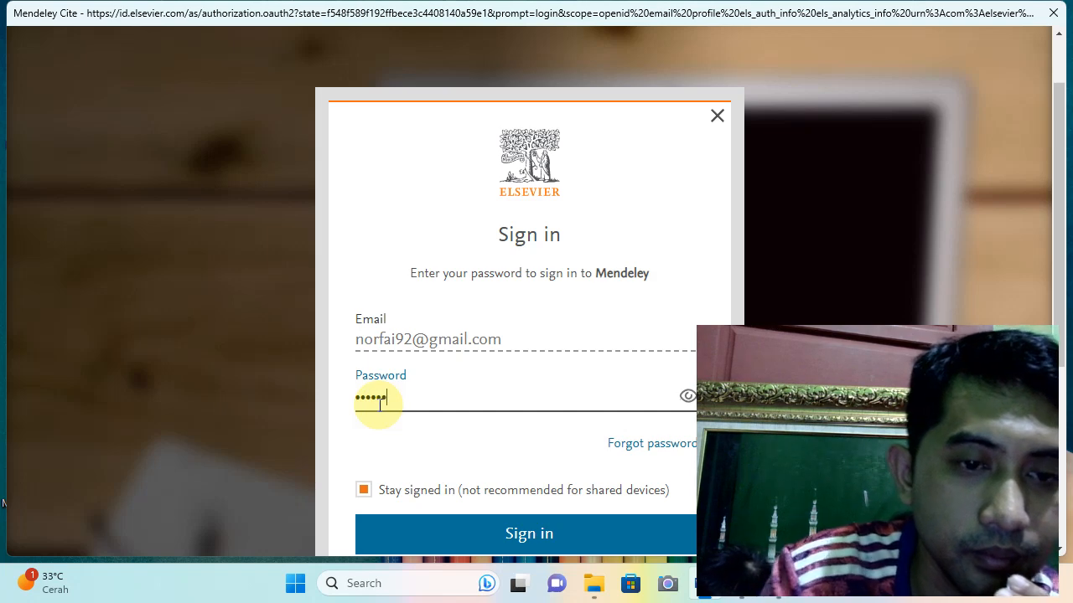
left_click(540, 546)
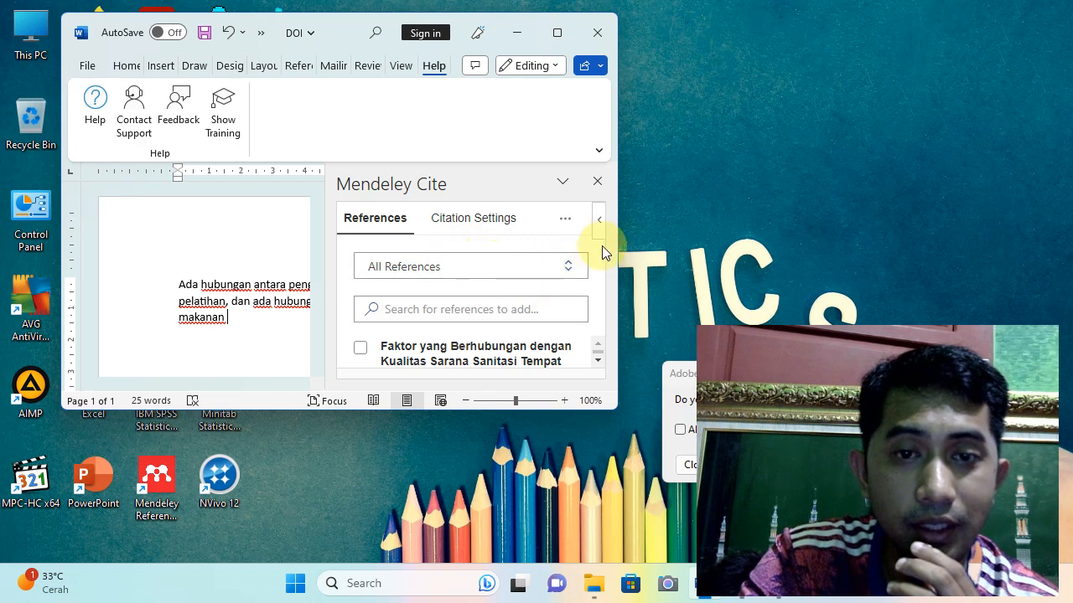
Make the Word window taller so more of the Mendeley Cite reference list fits, and look over its entries
left_click(598, 362)
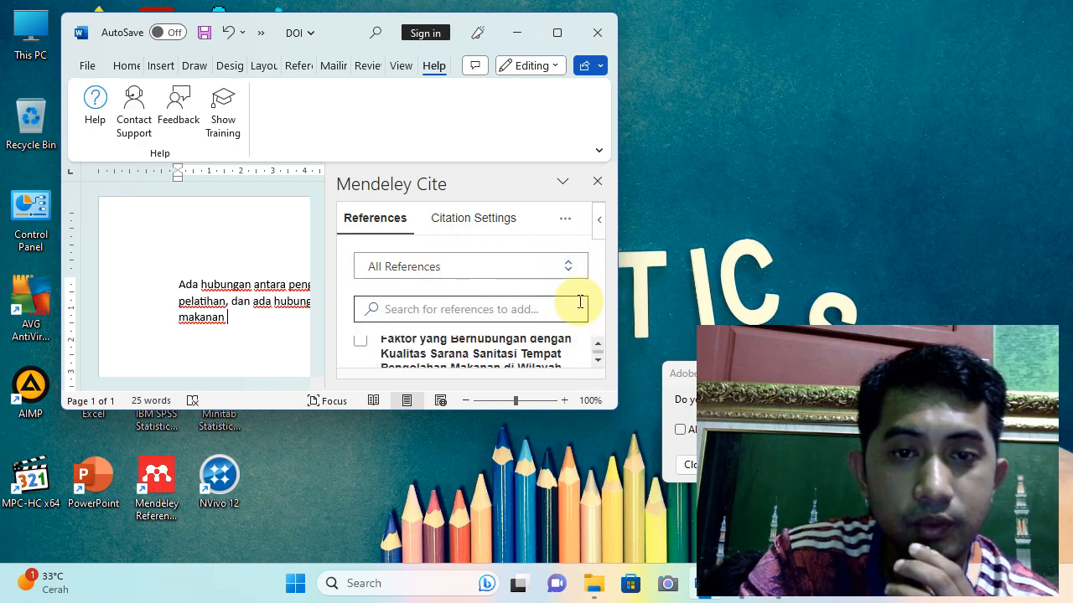
left_click_drag(469, 409, 459, 524)
scroll(432, 394, "down", 2)
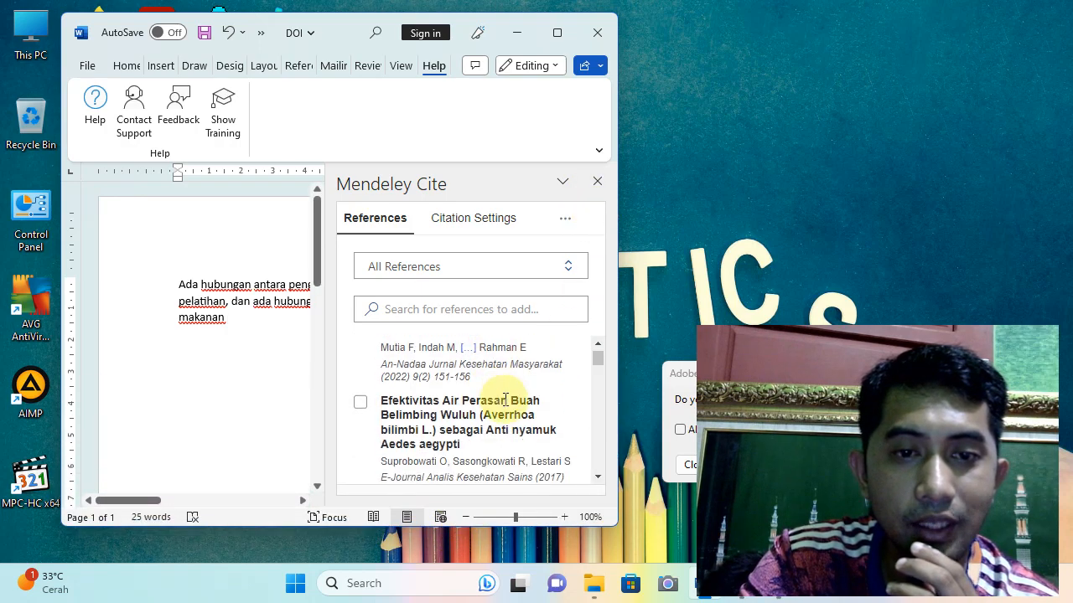
scroll(478, 408, "up", 2)
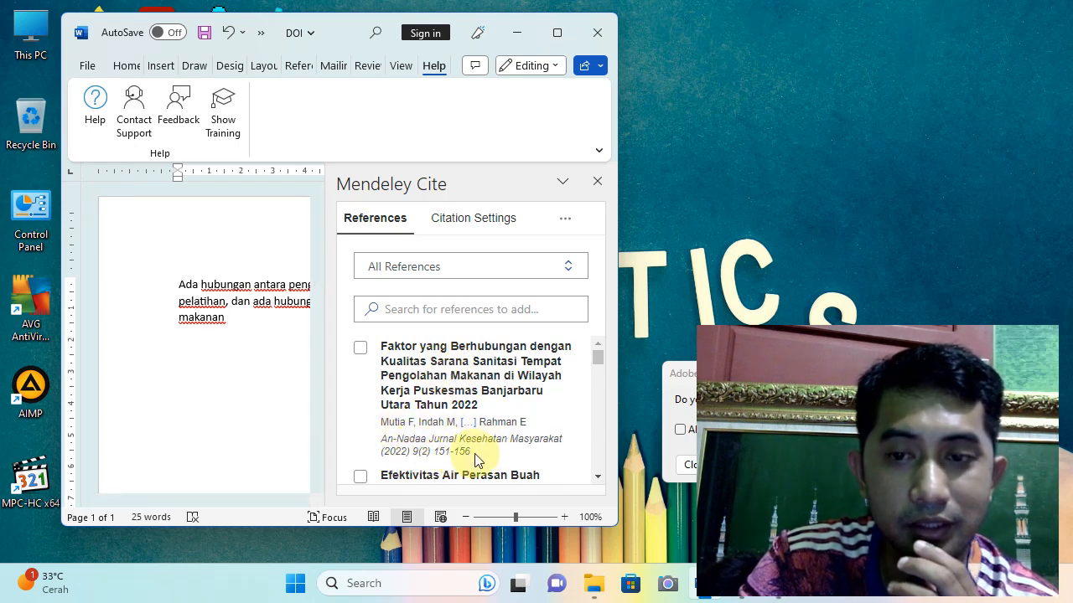
Look through the citation styles available in the Mendeley Cite citation settings, including American Psychological Association 7th edition
left_click(460, 225)
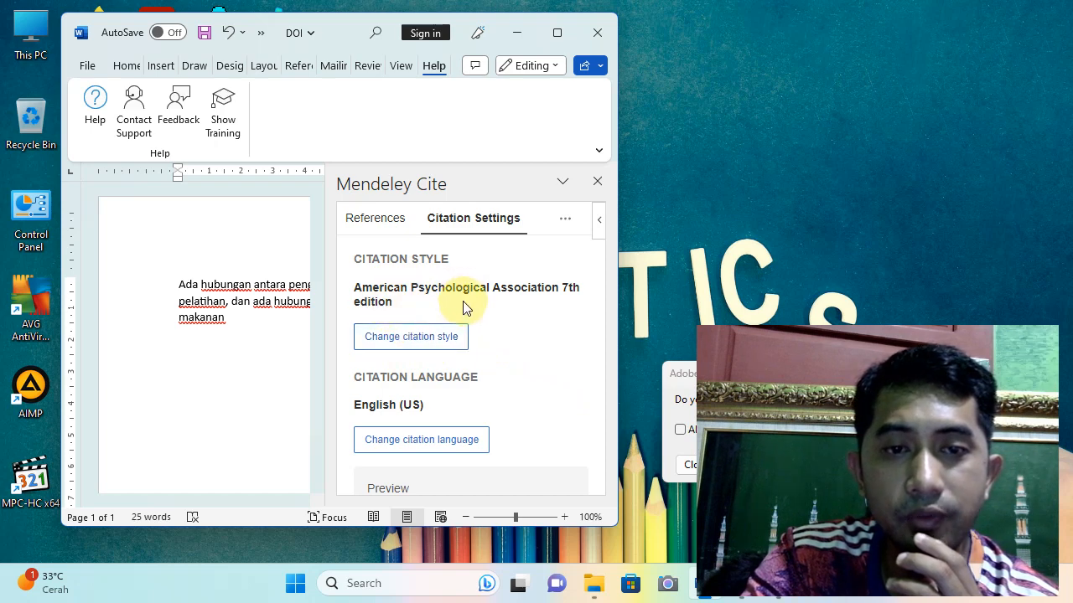
left_click(414, 339)
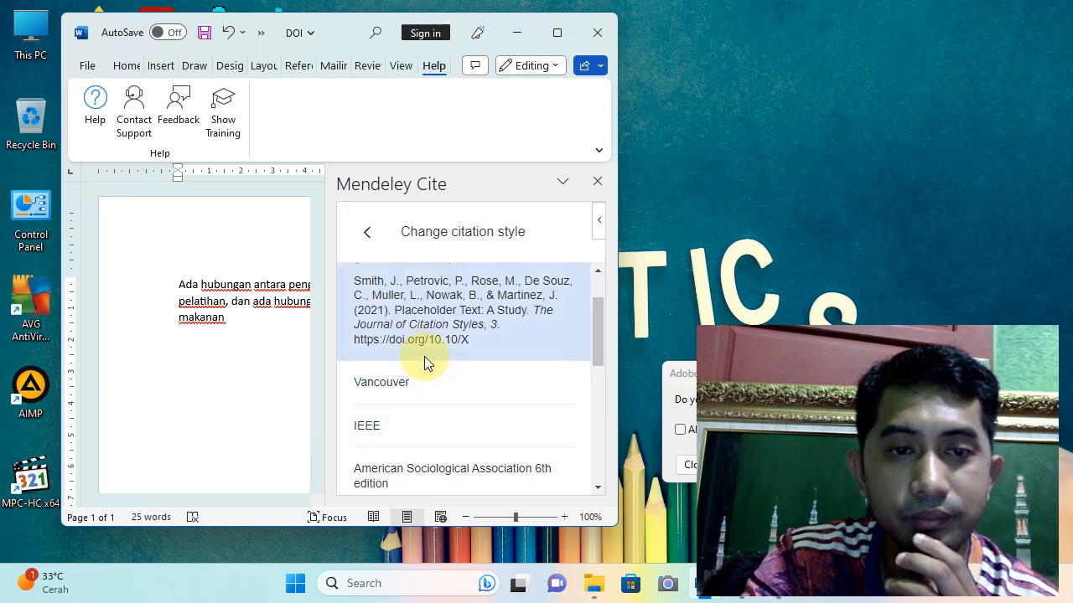
scroll(431, 362, "up", 2)
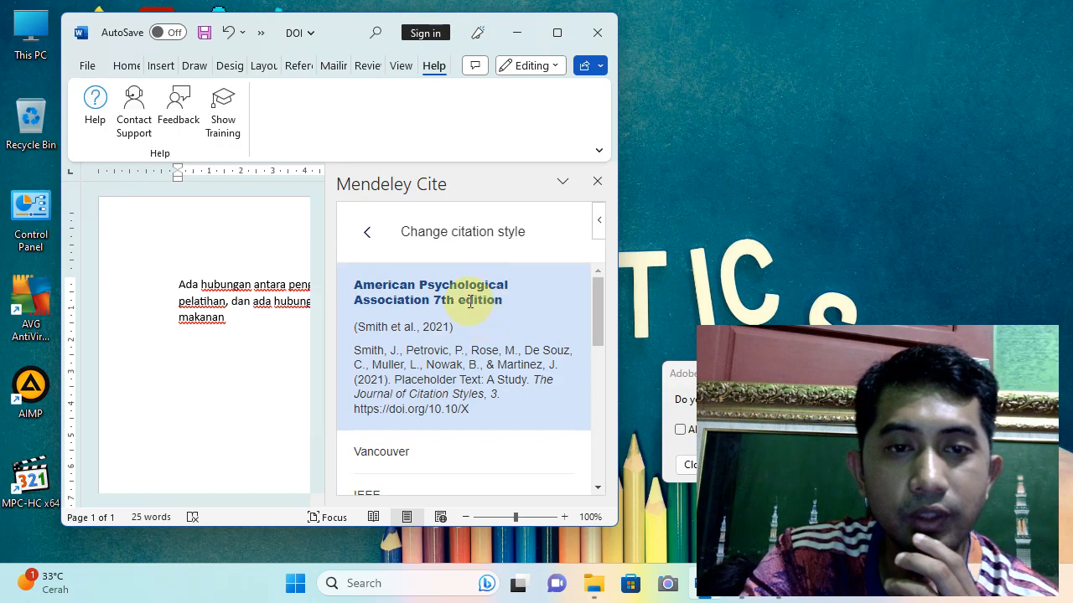
scroll(470, 302, "down", 10)
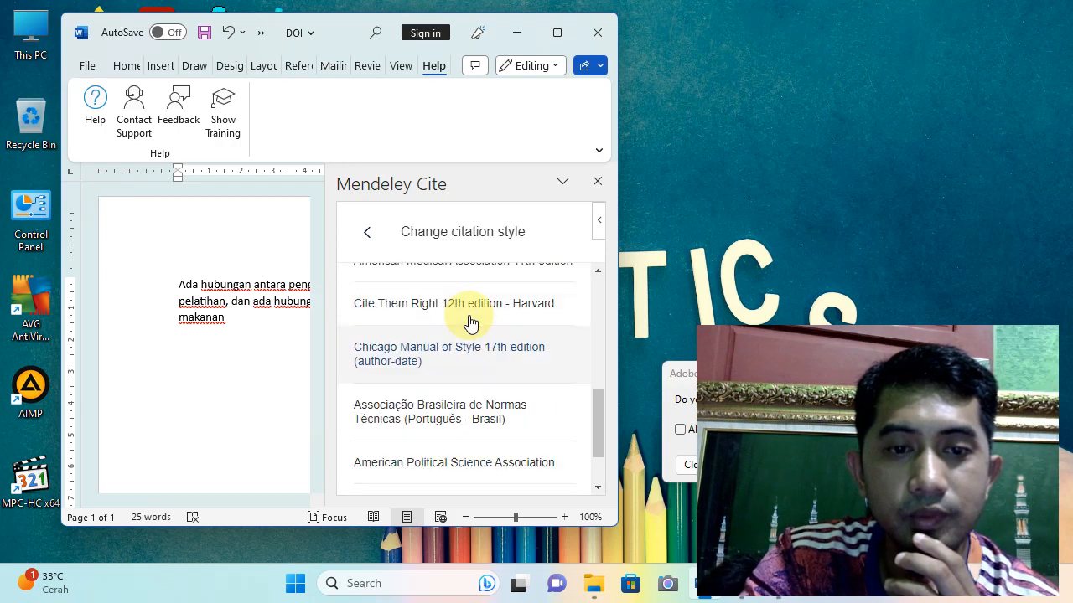
scroll(470, 322, "up", 10)
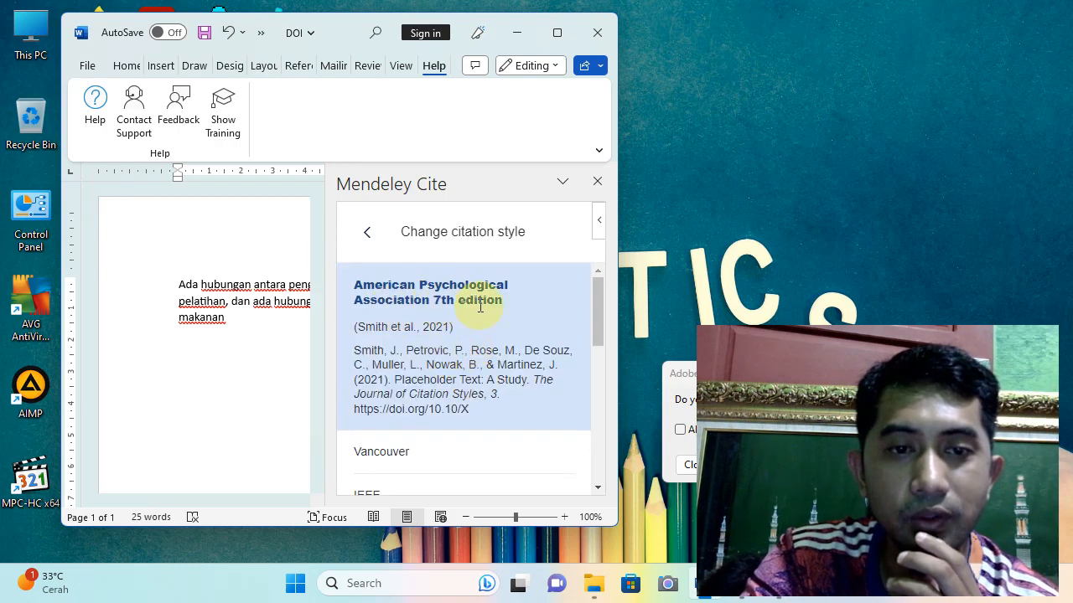
left_click(481, 306)
scroll(503, 336, "down", 10)
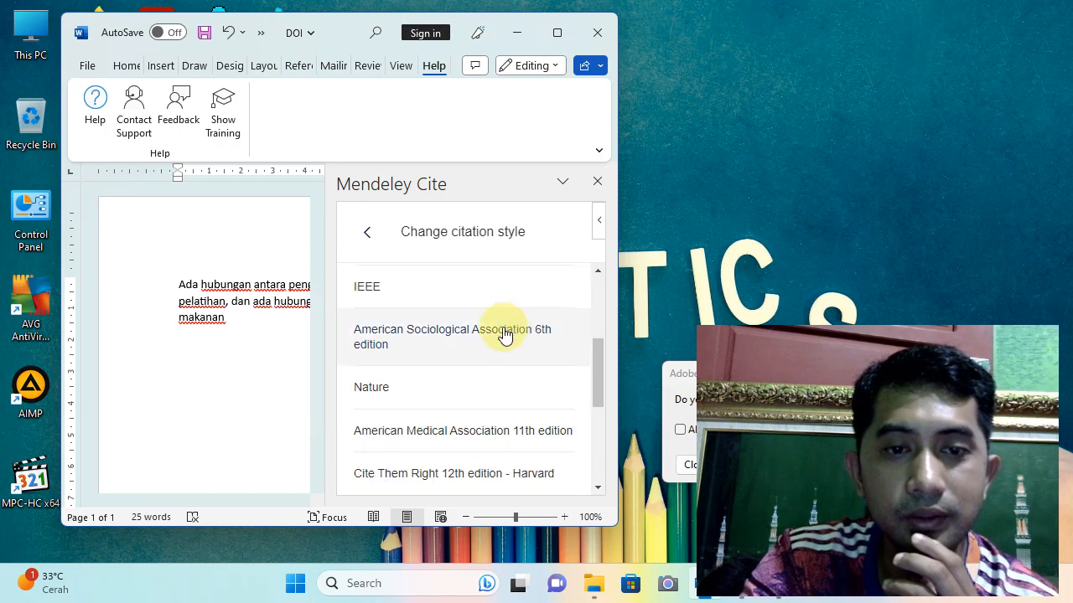
scroll(519, 373, "up", 10)
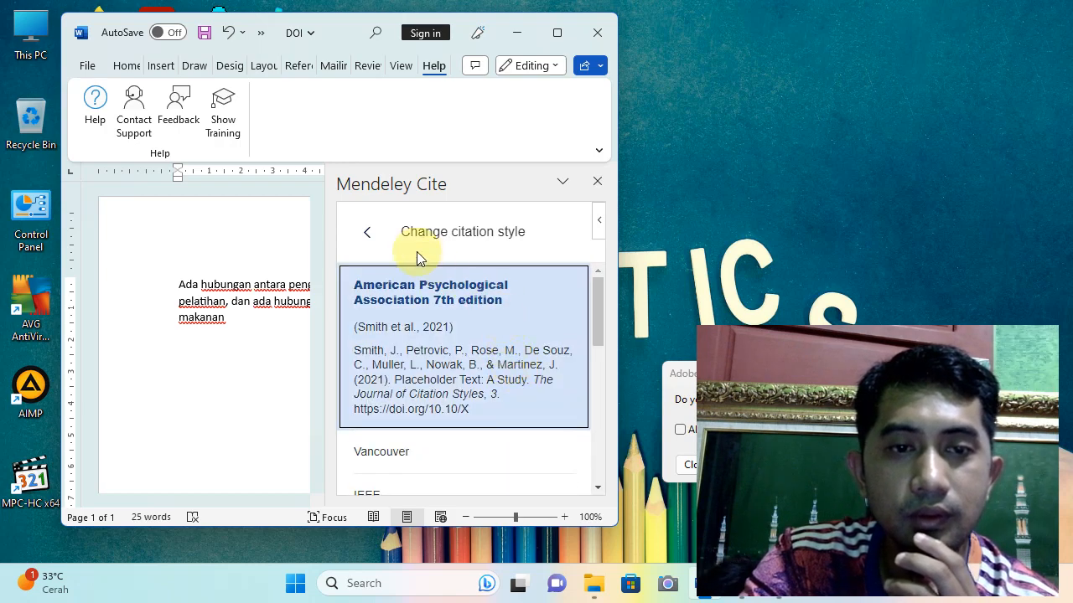
left_click(366, 234)
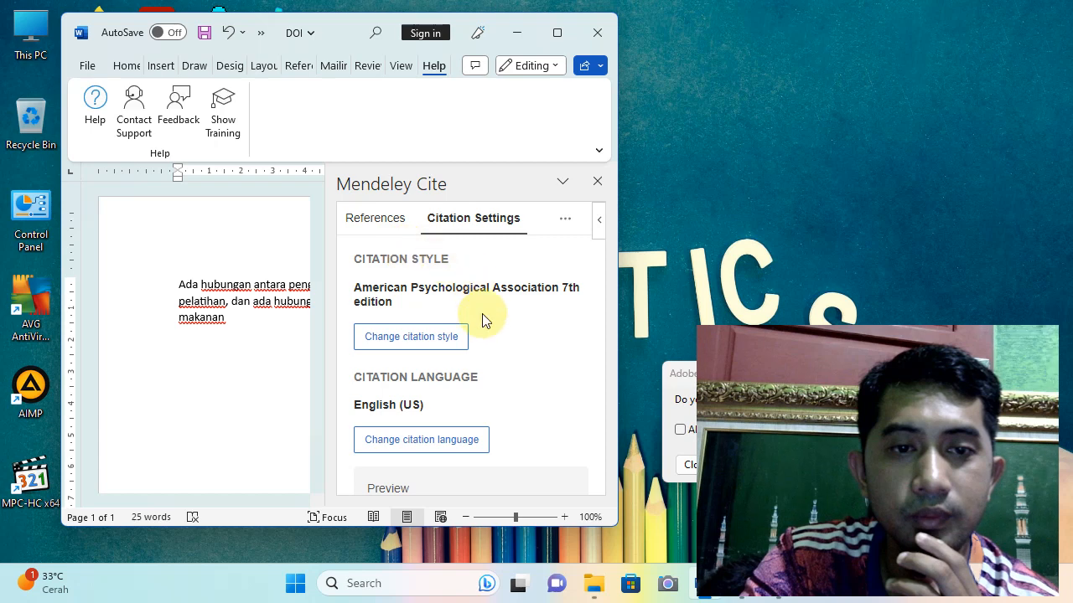
Change the Mendeley citation style to Vancouver
left_click(408, 345)
scroll(431, 366, "down", 1)
left_click(394, 382)
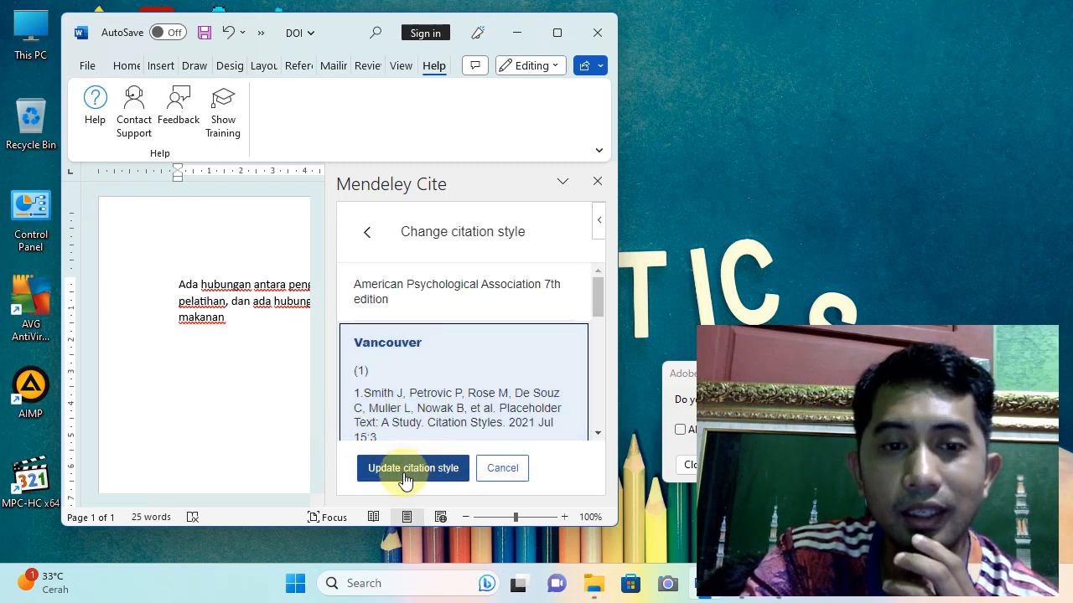
left_click(433, 469)
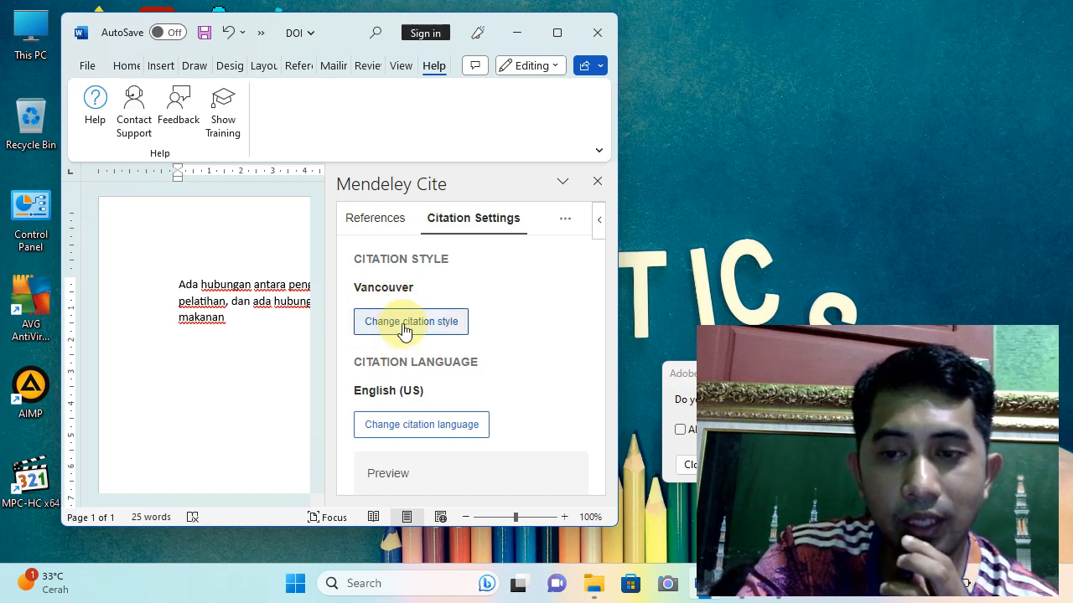
Set the citation style to American Psychological Association 7th edition, examining its in-text and bibliography samples before updating
left_click(404, 329)
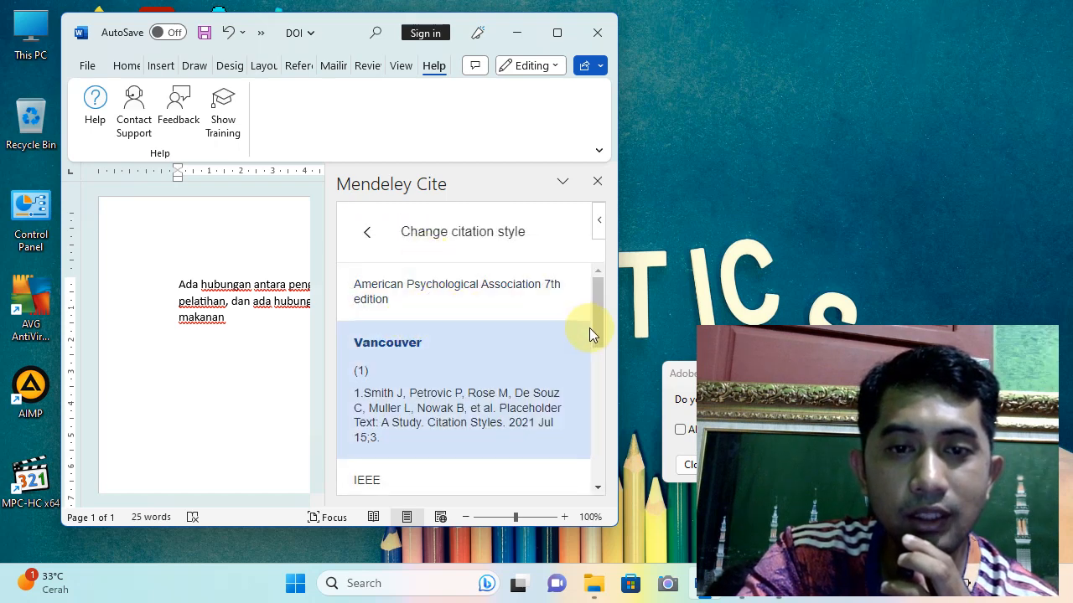
left_click(430, 300)
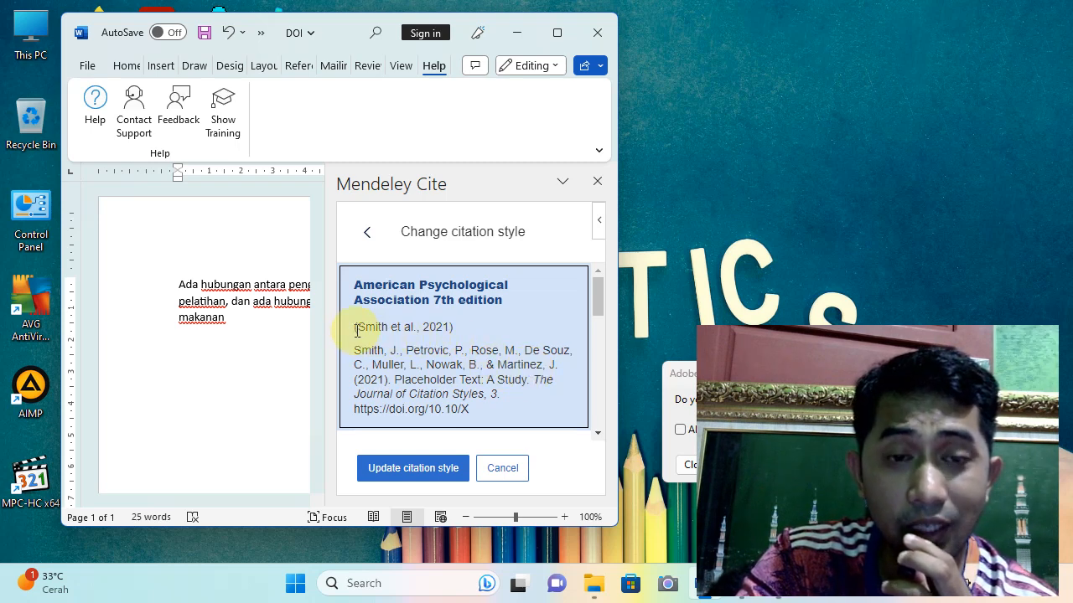
left_click_drag(356, 330, 457, 342)
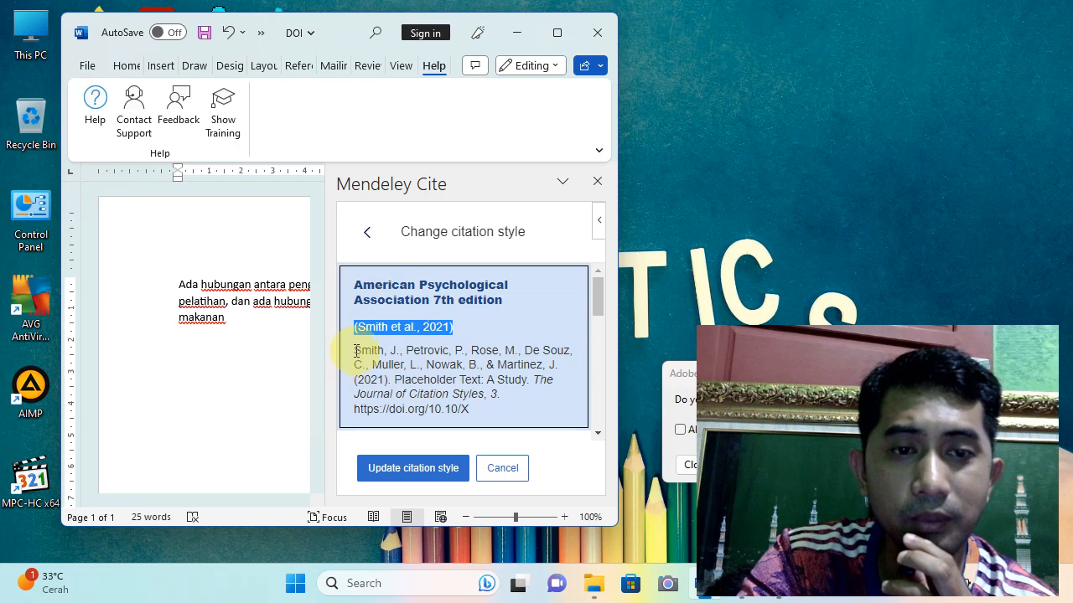
left_click_drag(356, 350, 498, 411)
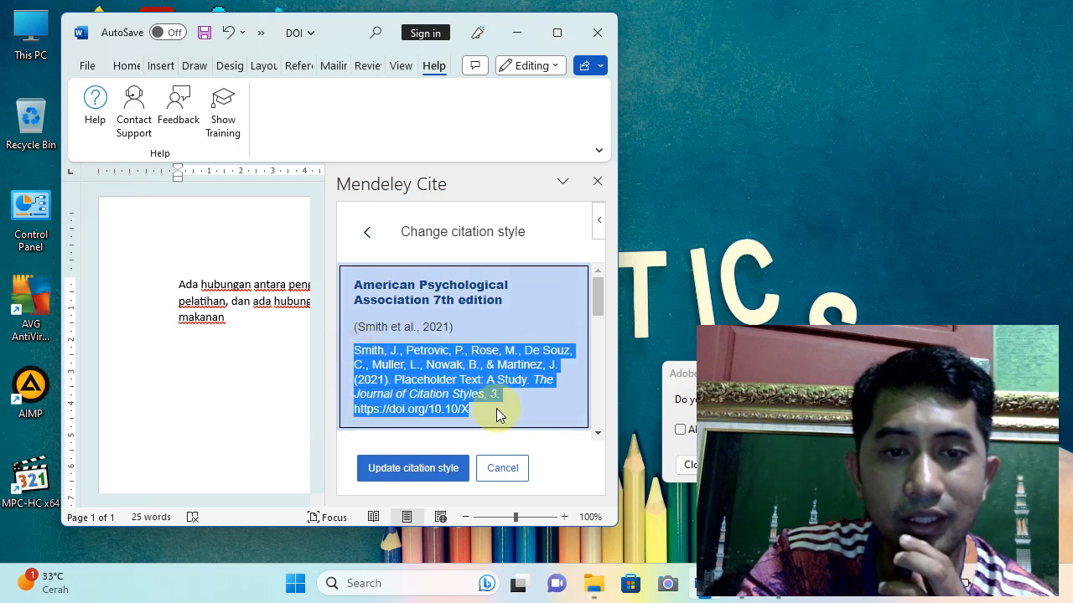
left_click(498, 326)
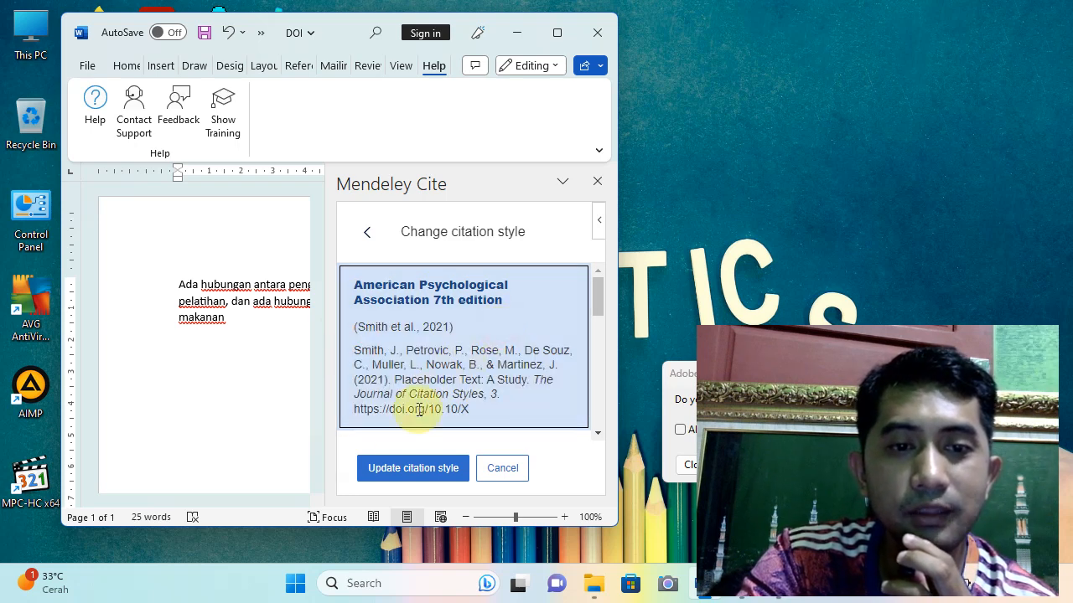
left_click(411, 474)
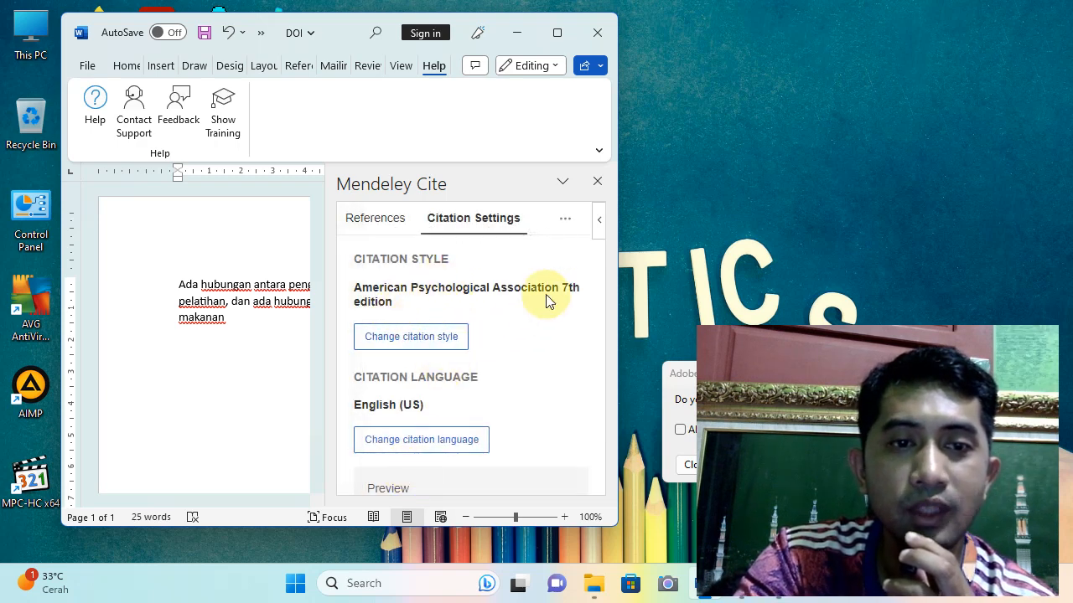
Insert a citation of the article "Faktor yang Berhubungan dengan Kualitas Sarana Sanitasi Tempat Pengolahan Makanan" after the word "makanan" ending the paragraph
left_click(384, 221)
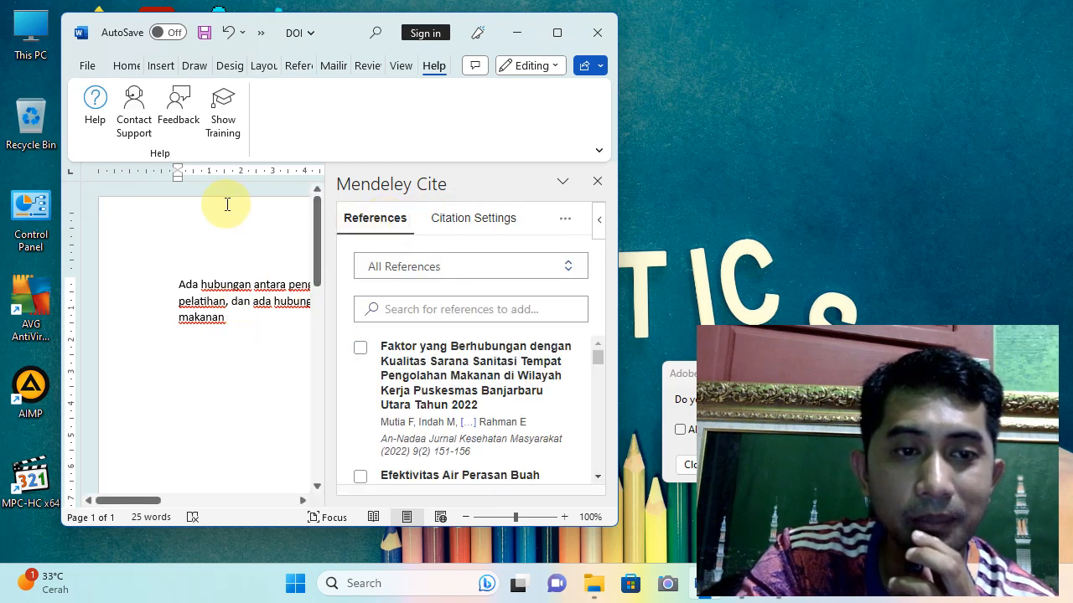
left_click(232, 319)
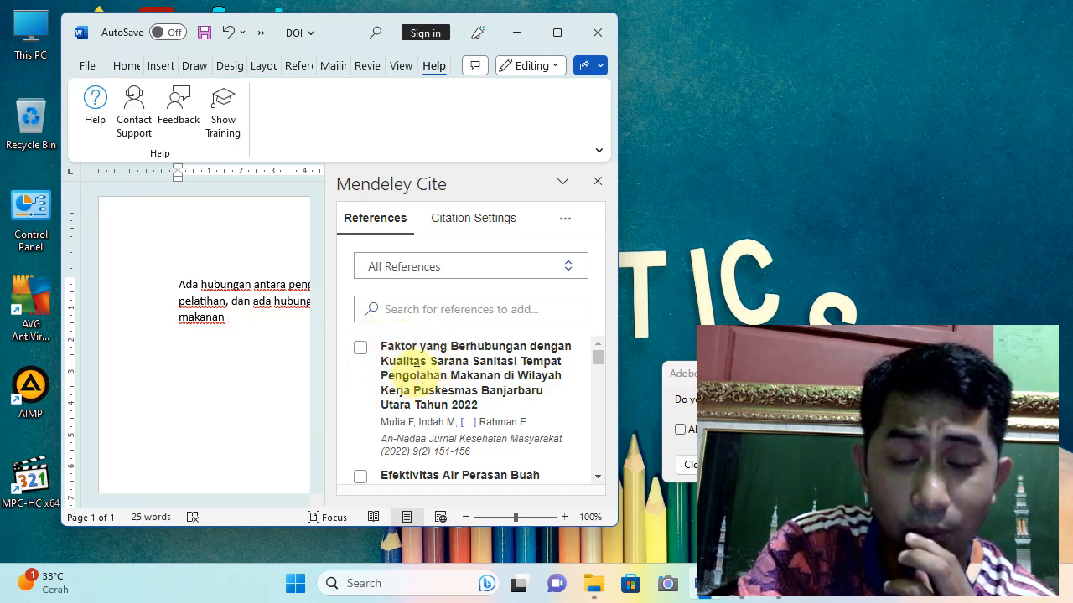
left_click(361, 350)
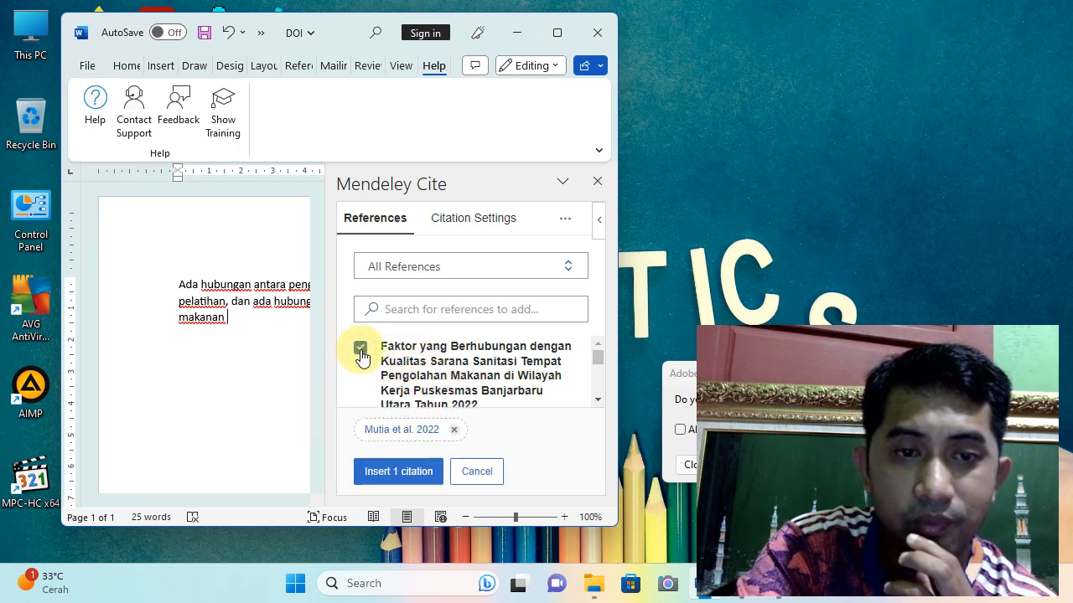
left_click(398, 479)
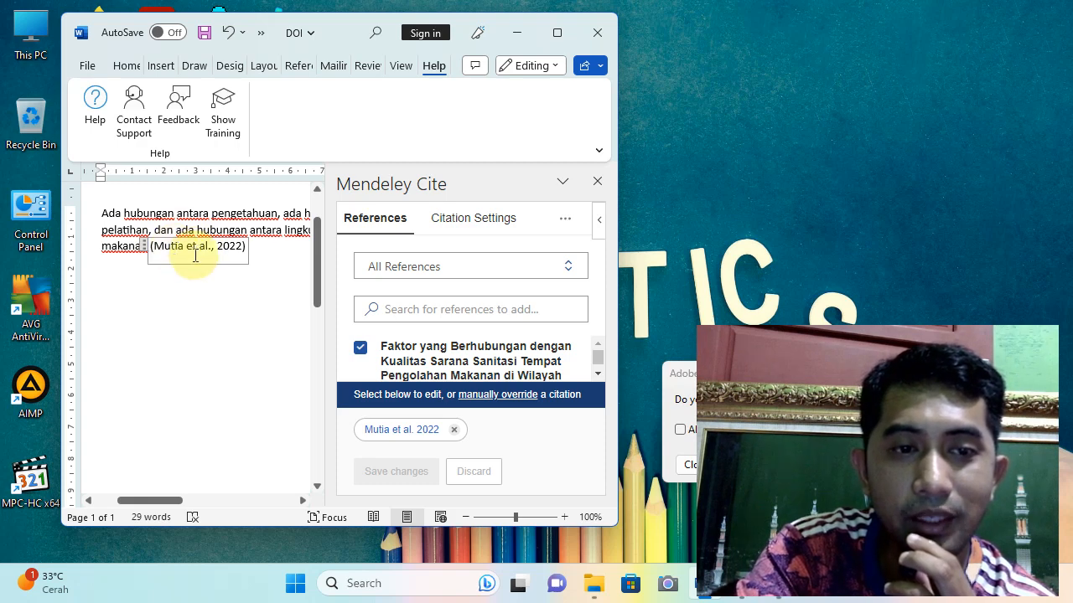
Maximize the Word window and add the heading DAFTAR PUSTAKA a few lines below the cited paragraph
left_click(559, 37)
scroll(313, 347, "up", 2)
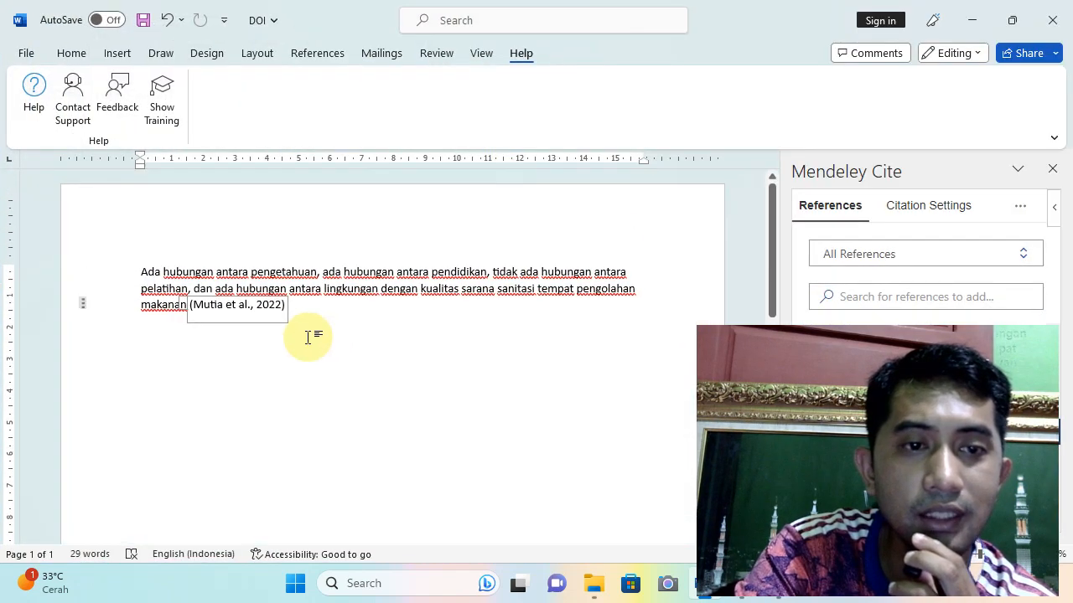
scroll(302, 336, "down", 3)
scroll(313, 268, "up", 2)
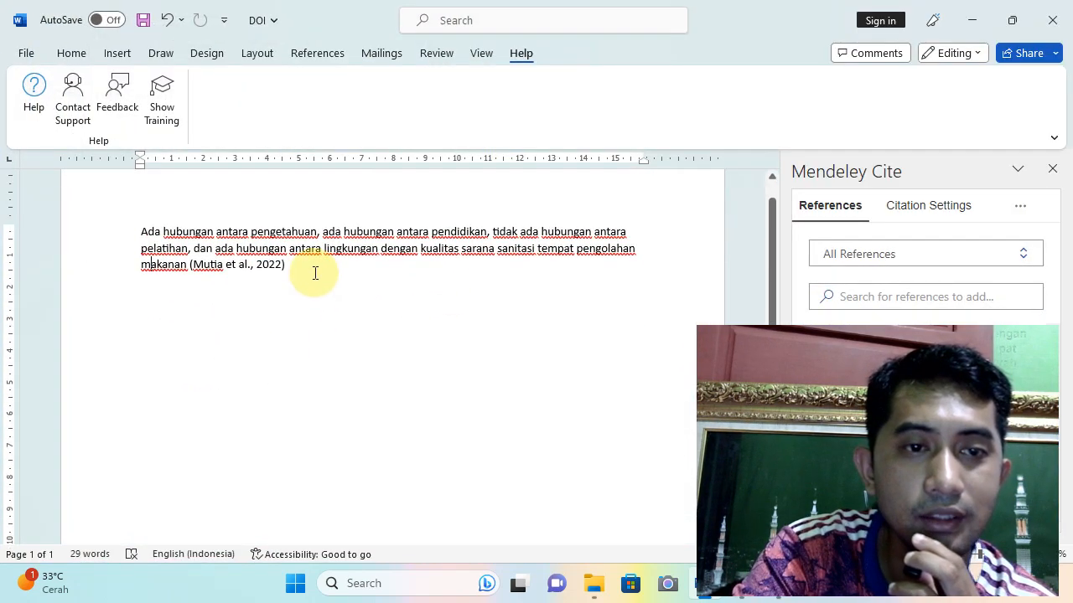
scroll(319, 319, "down", 5)
scroll(285, 352, "up", 5)
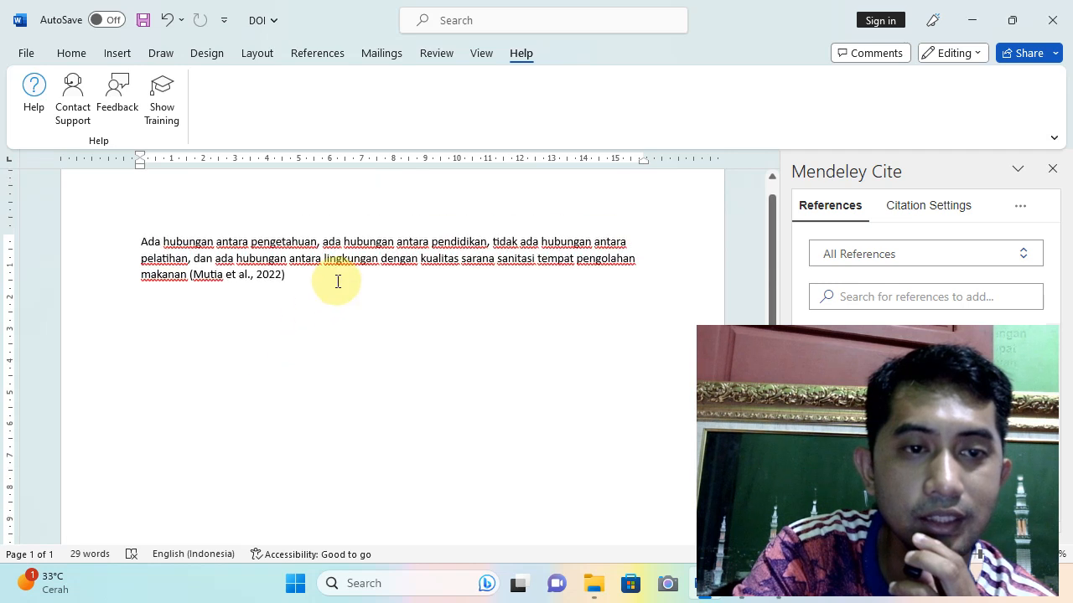
key("Return")
key("Return")
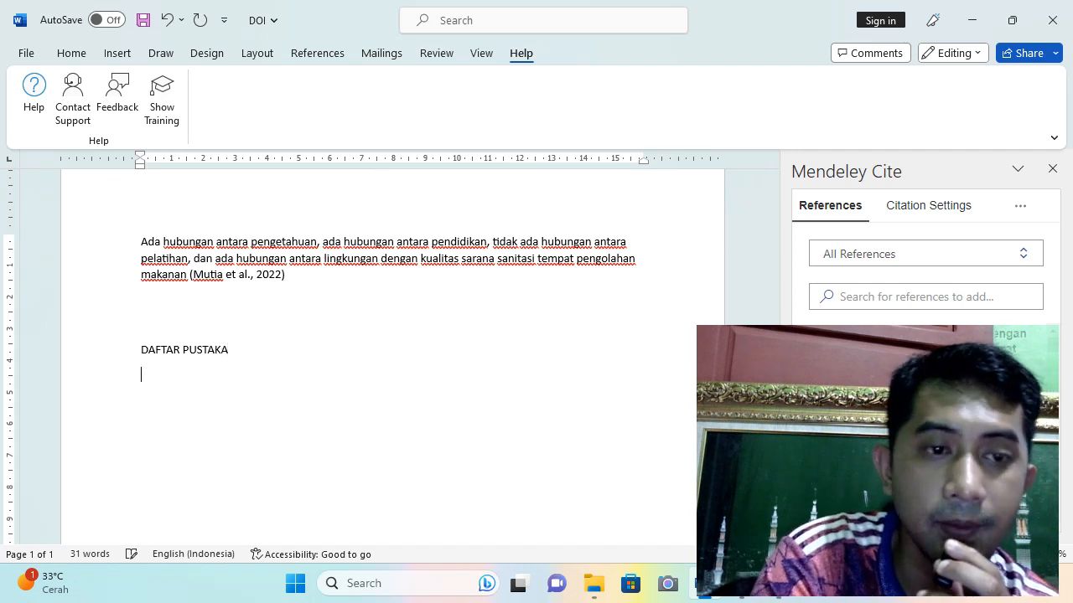
Format the DAFTAR PUSTAKA heading as 12 pt Times New Roman, centred and bold
left_click_drag(234, 350, 137, 351)
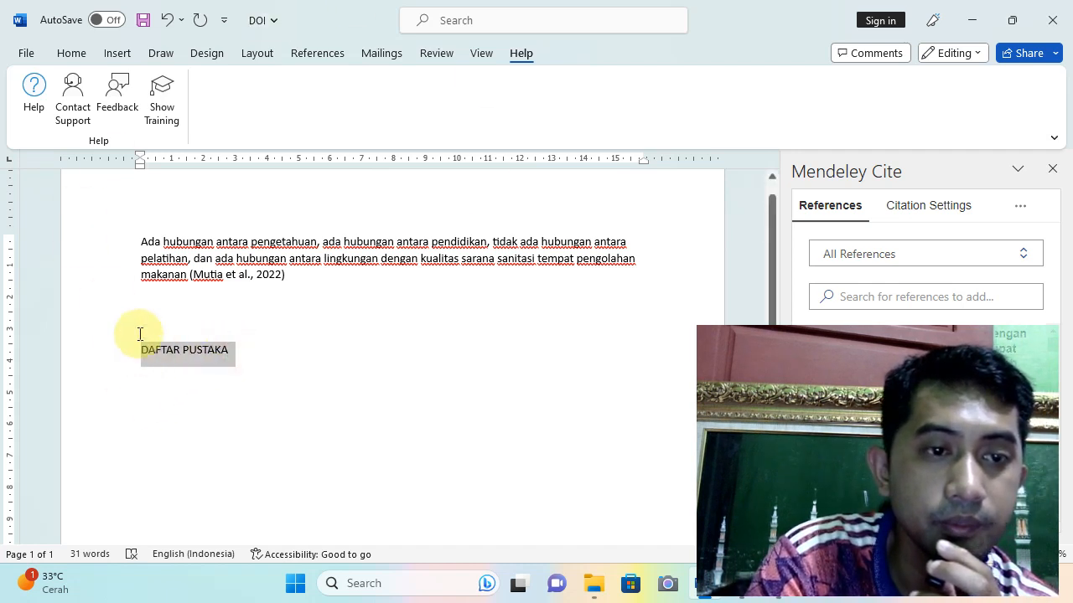
left_click(84, 55)
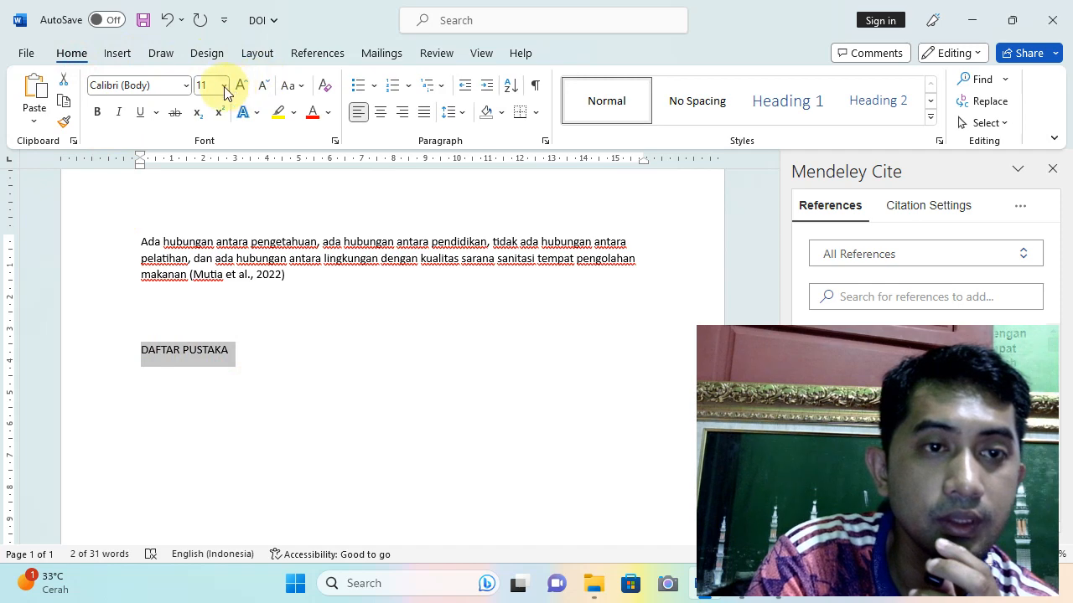
left_click(223, 86)
left_click(209, 183)
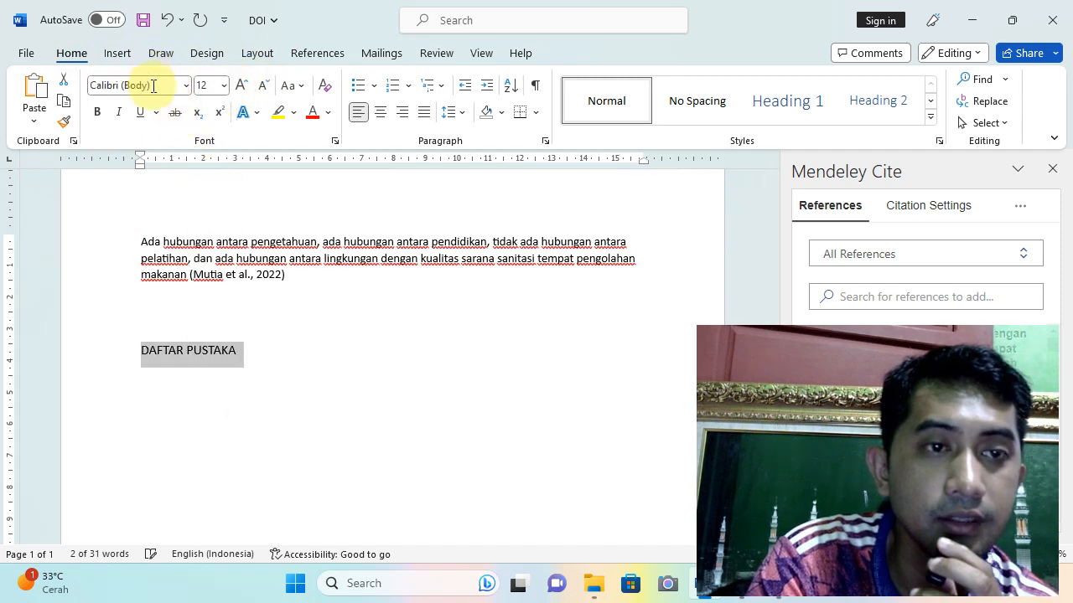
left_click(186, 85)
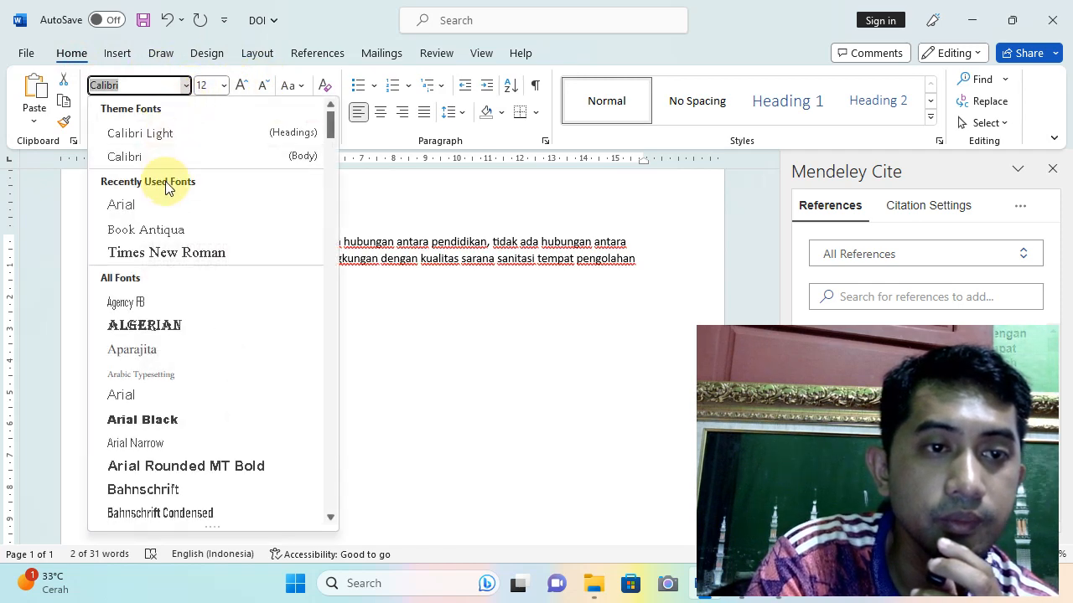
left_click(172, 252)
left_click(379, 111)
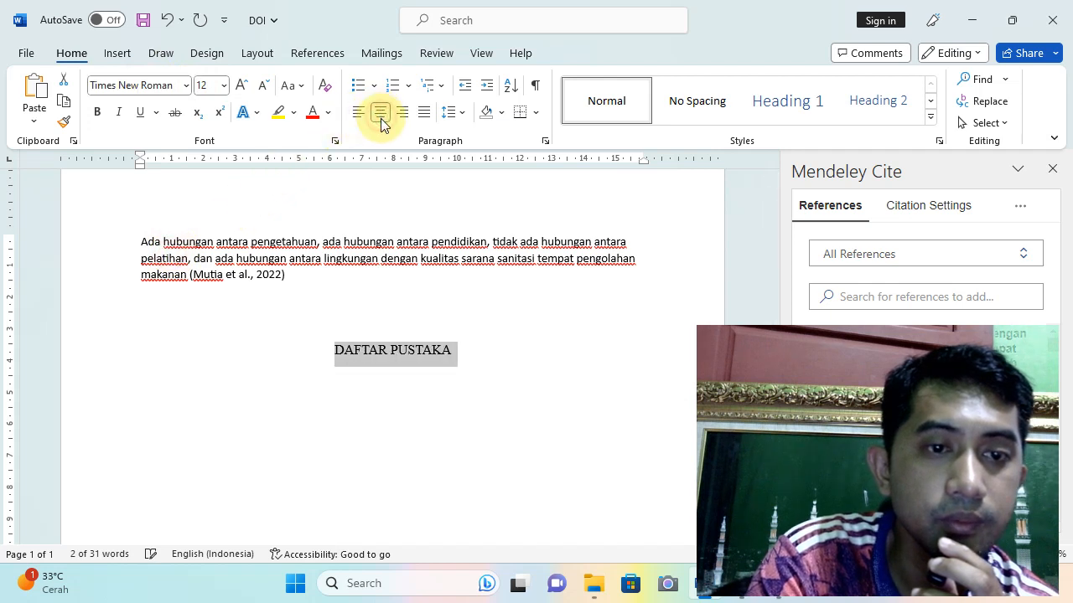
left_click(97, 112)
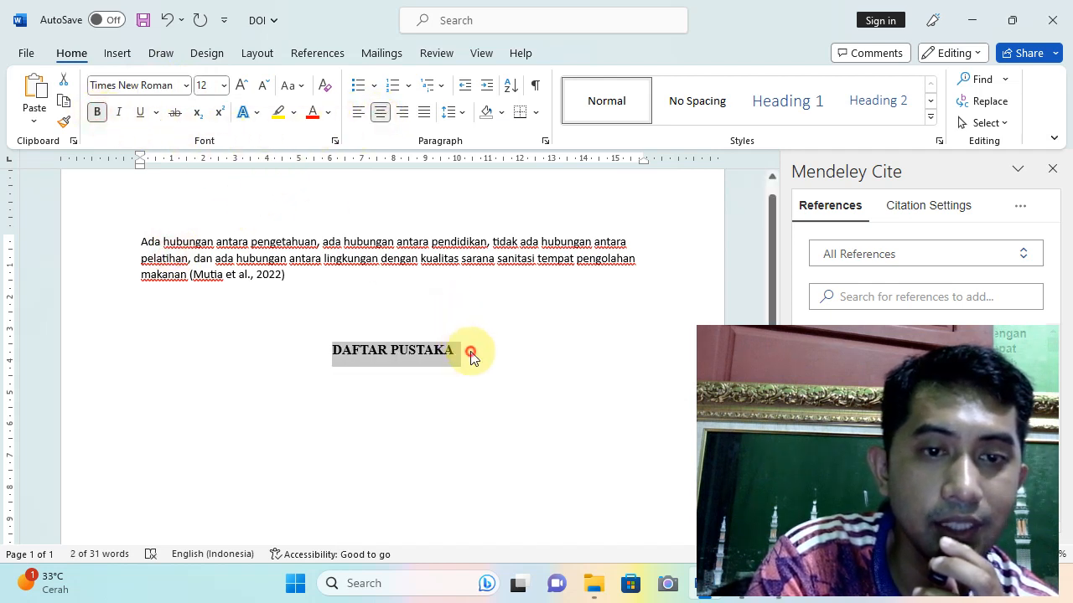
Add a left-aligned empty line below the DAFTAR PUSTAKA heading
left_click(473, 353)
key("Return")
left_click(361, 115)
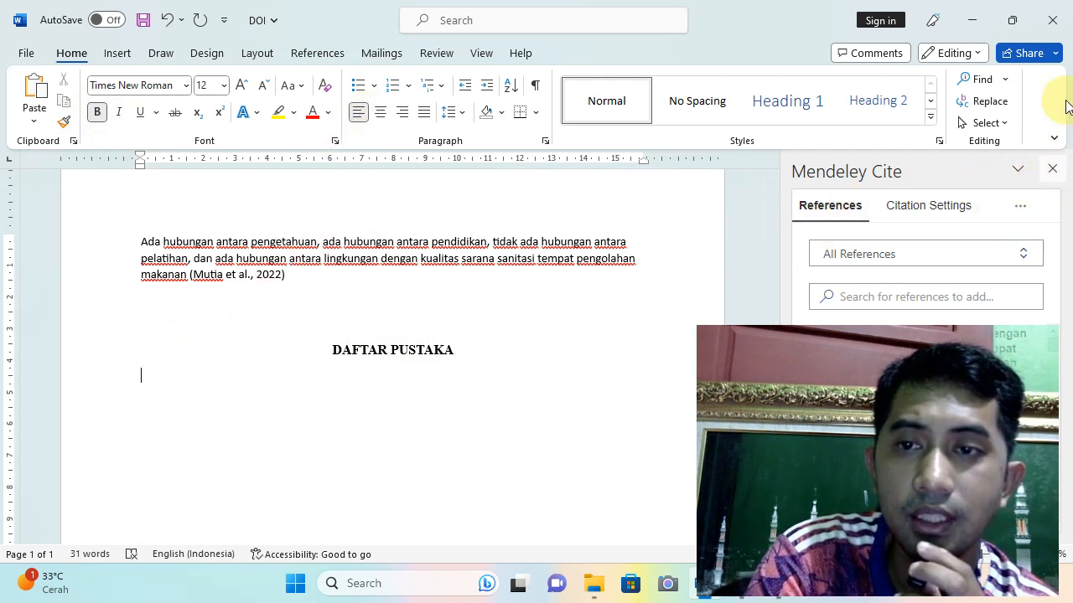
Restore the Word window to its smaller size and update the Mendeley references from the library
left_click(1015, 21)
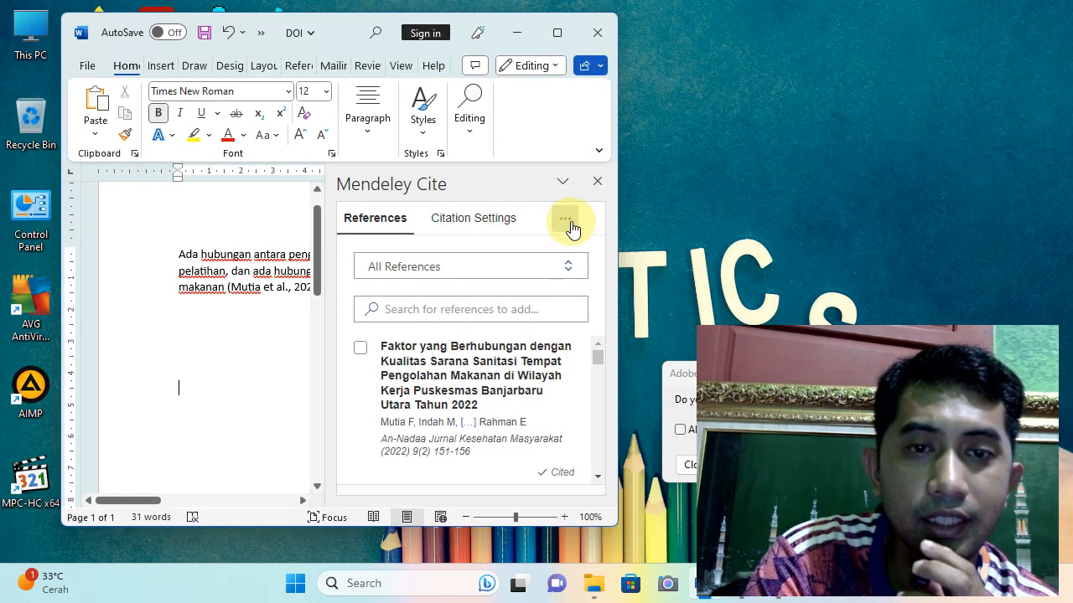
left_click(567, 221)
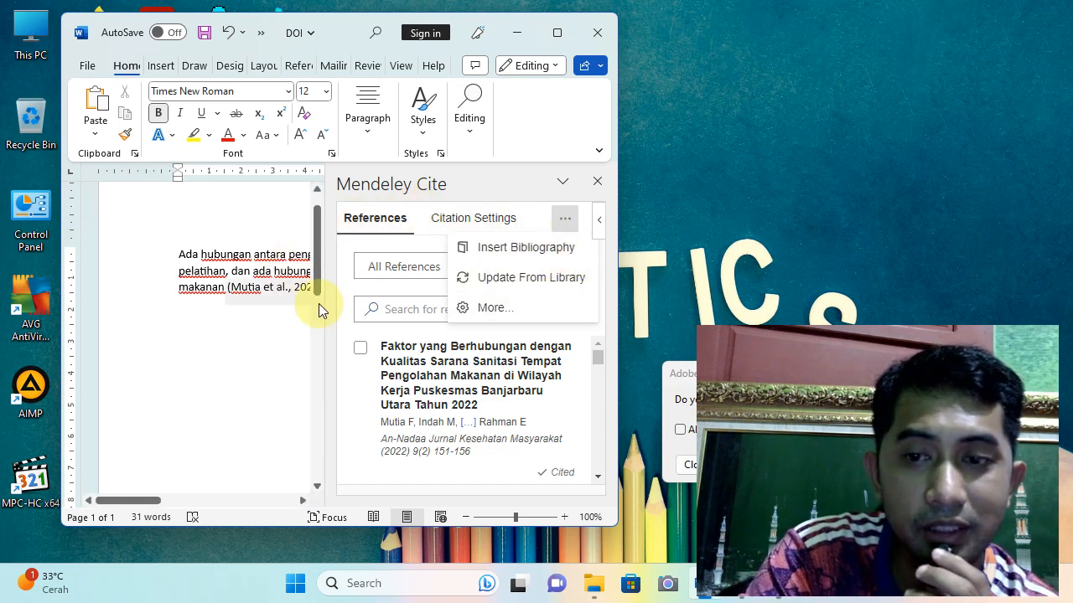
left_click(503, 290)
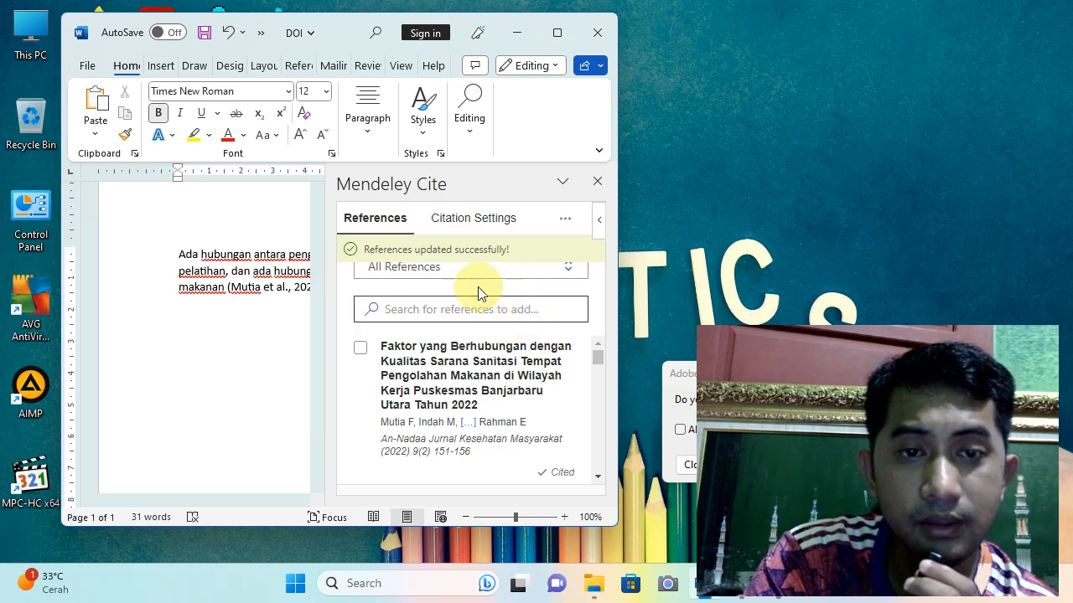
Insert the Mendeley bibliography on the empty line below the DAFTAR PUSTAKA heading and maximize the Word window
left_click(563, 221)
left_click(527, 248)
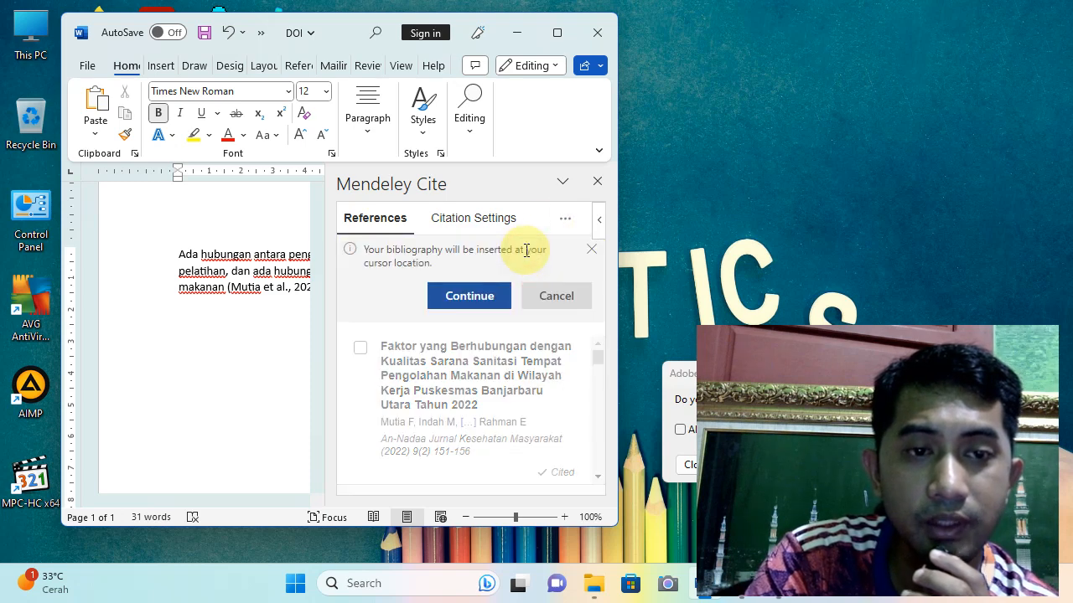
left_click(480, 303)
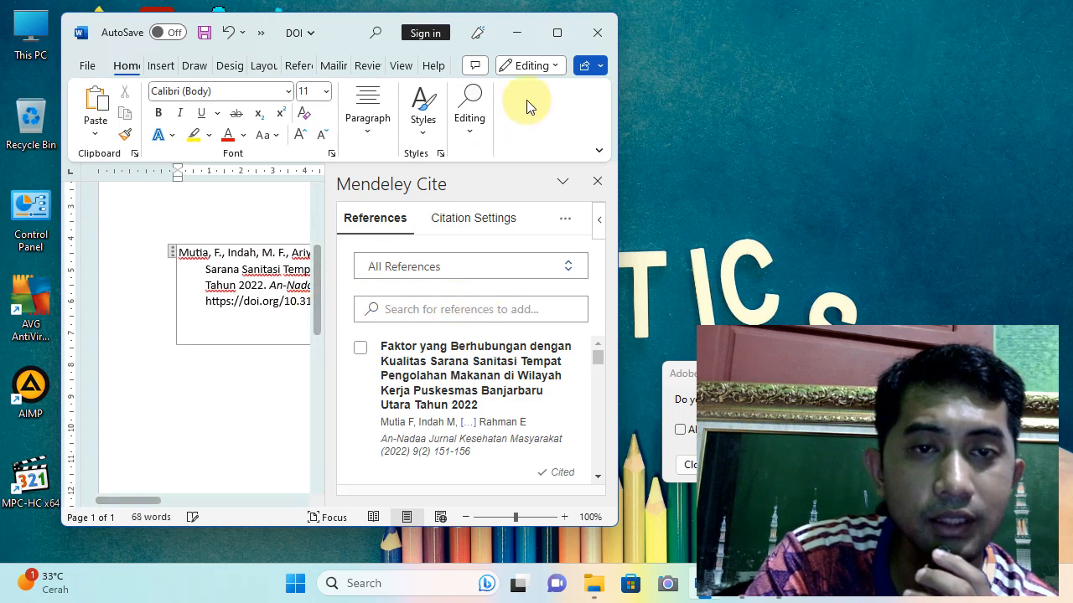
left_click(556, 37)
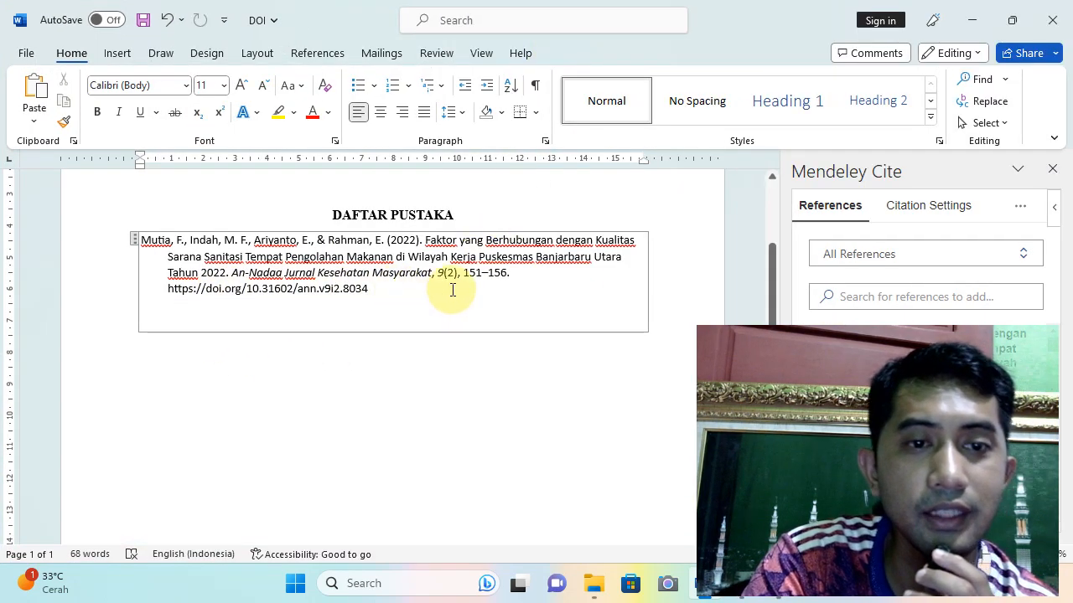
Justify the bibliography entry under the DAFTAR PUSTAKA heading
scroll(360, 310, "up", 1)
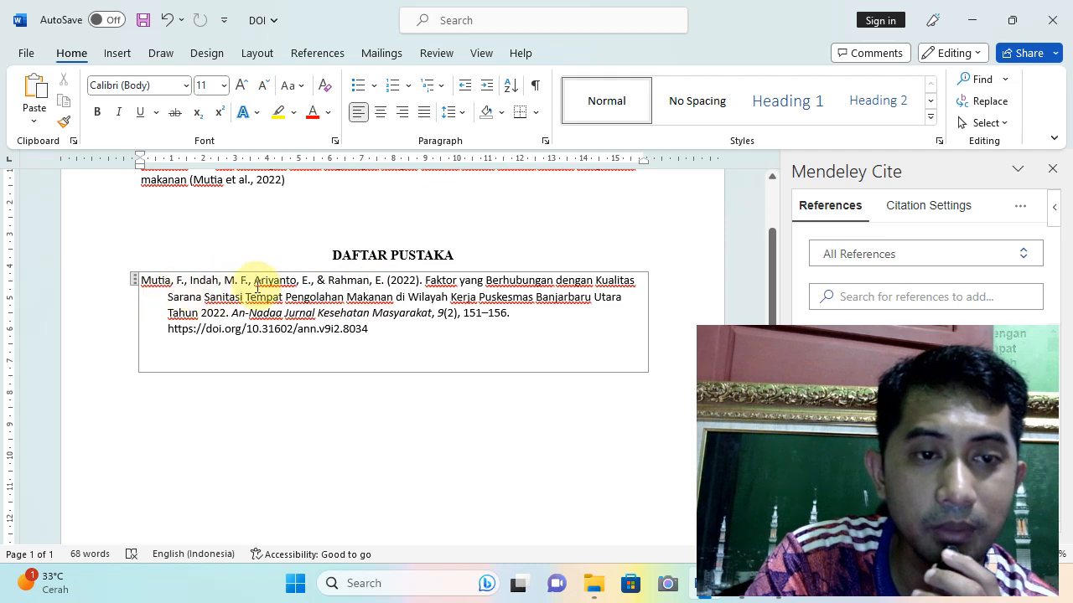
scroll(169, 292, "up", 1)
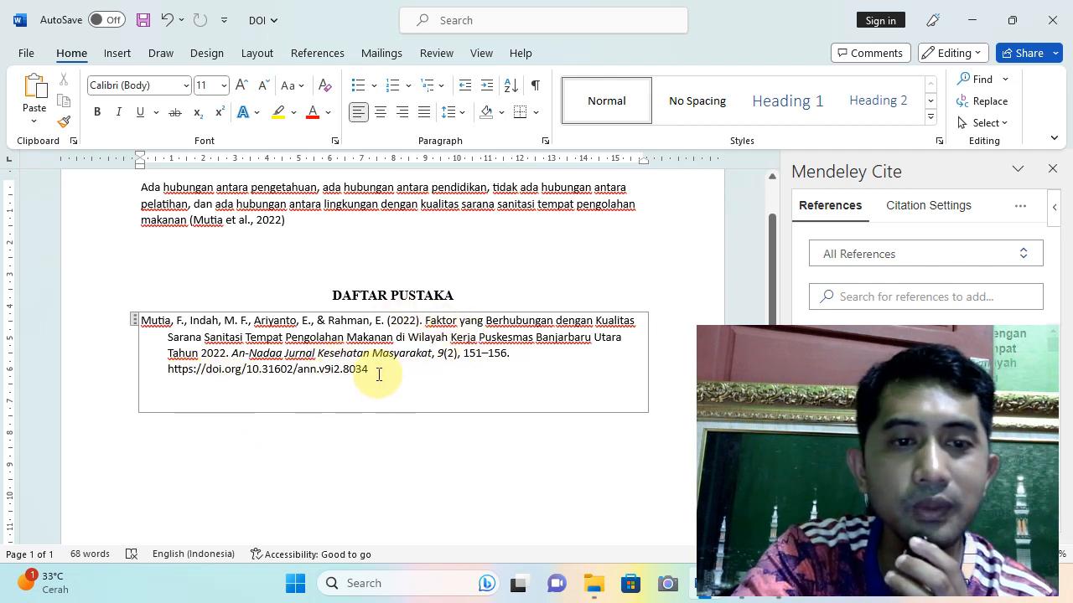
left_click_drag(368, 369, 140, 319)
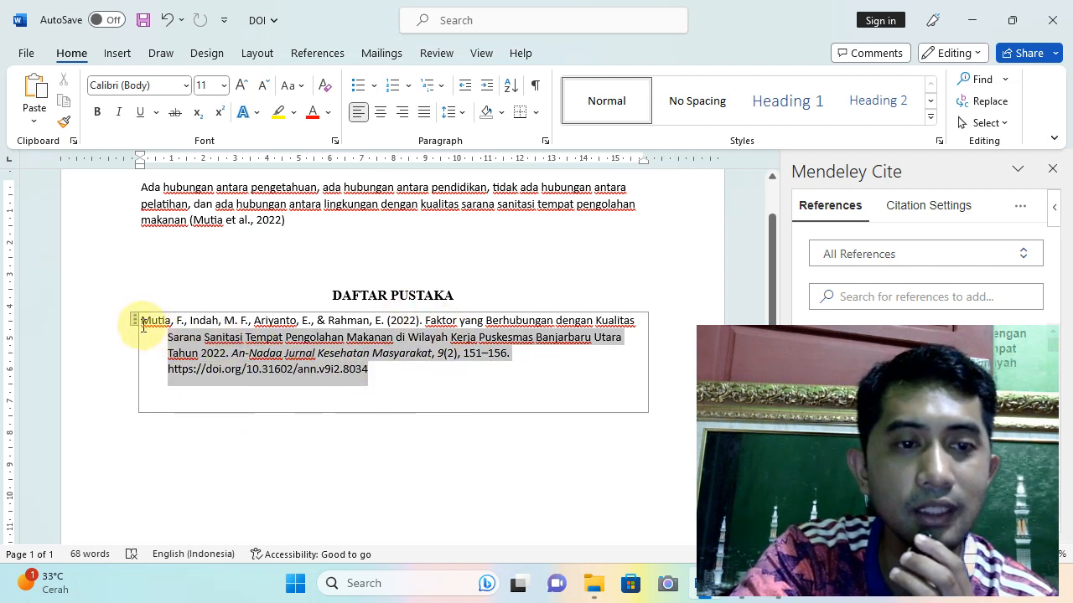
left_click(424, 120)
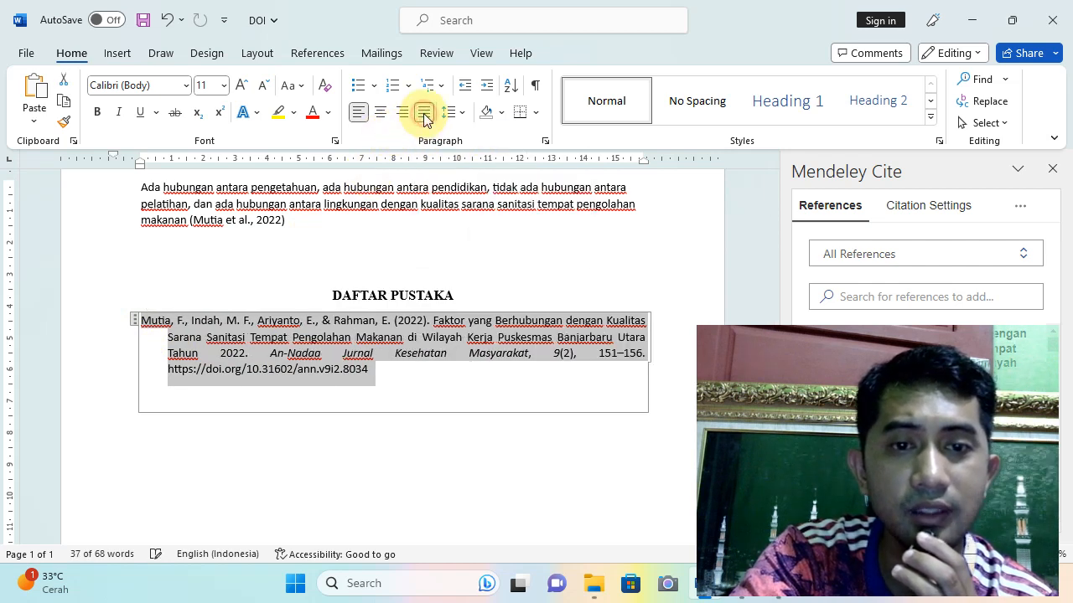
left_click(343, 439)
scroll(241, 354, "up", 2)
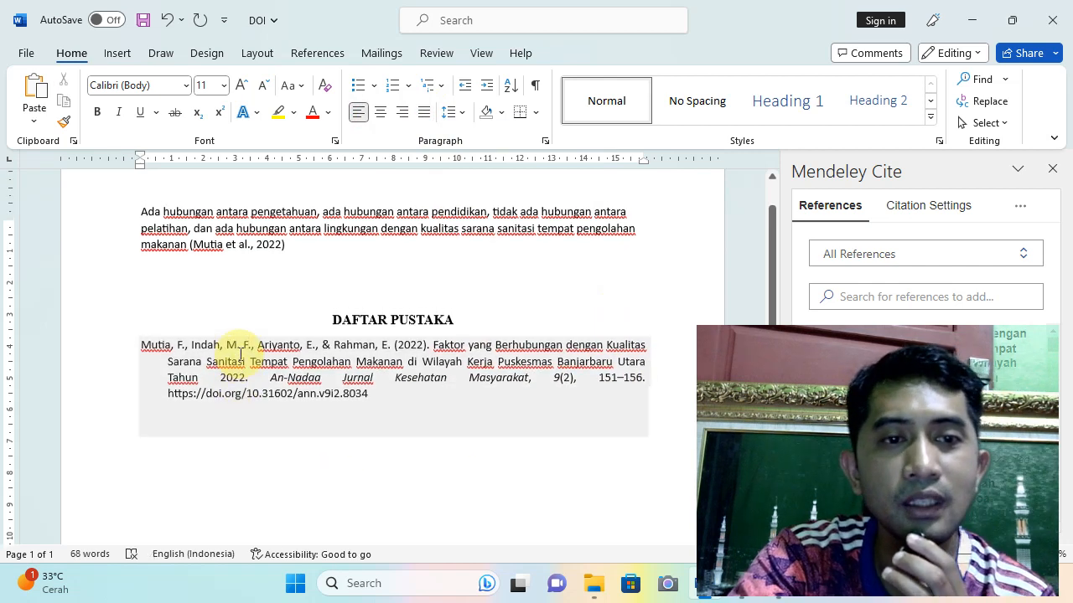
left_click(151, 342)
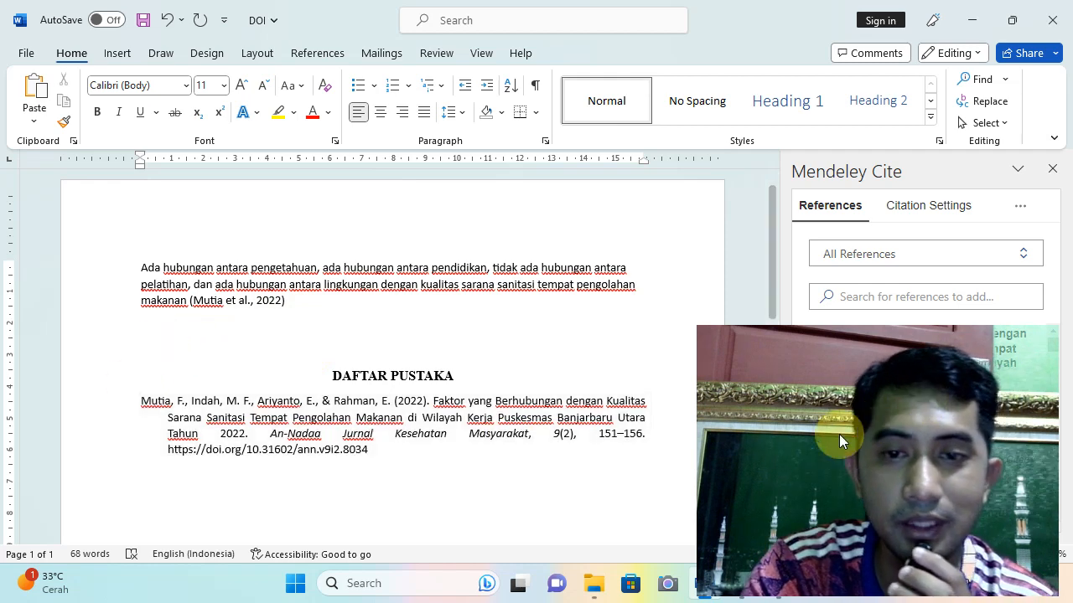
Restore the Word window to its smaller size, minimize it, and switch to a new, maximized Google Chrome window
left_click(1012, 19)
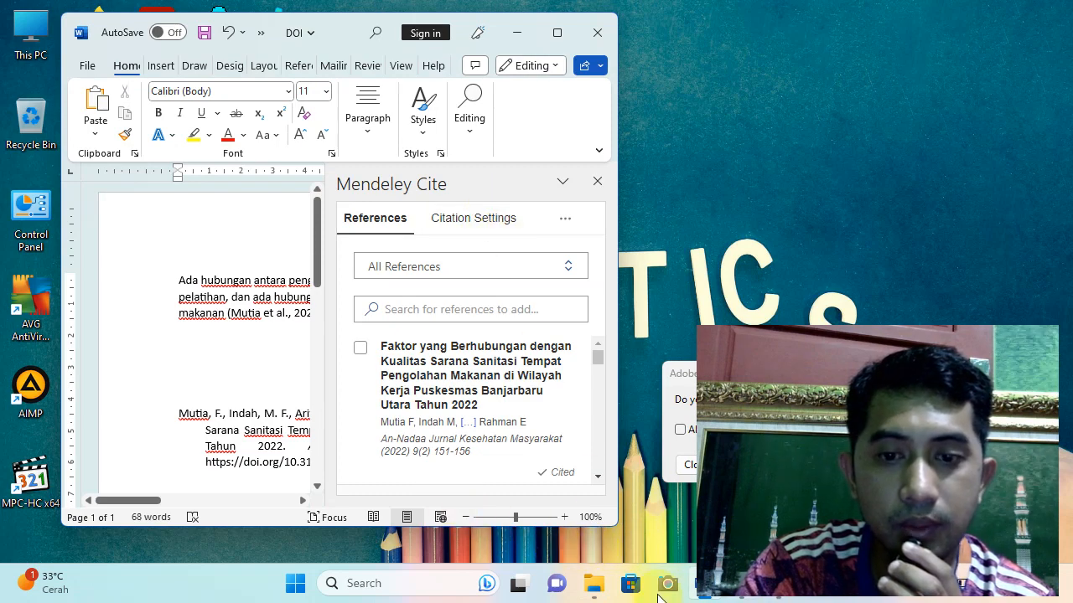
left_click(823, 249)
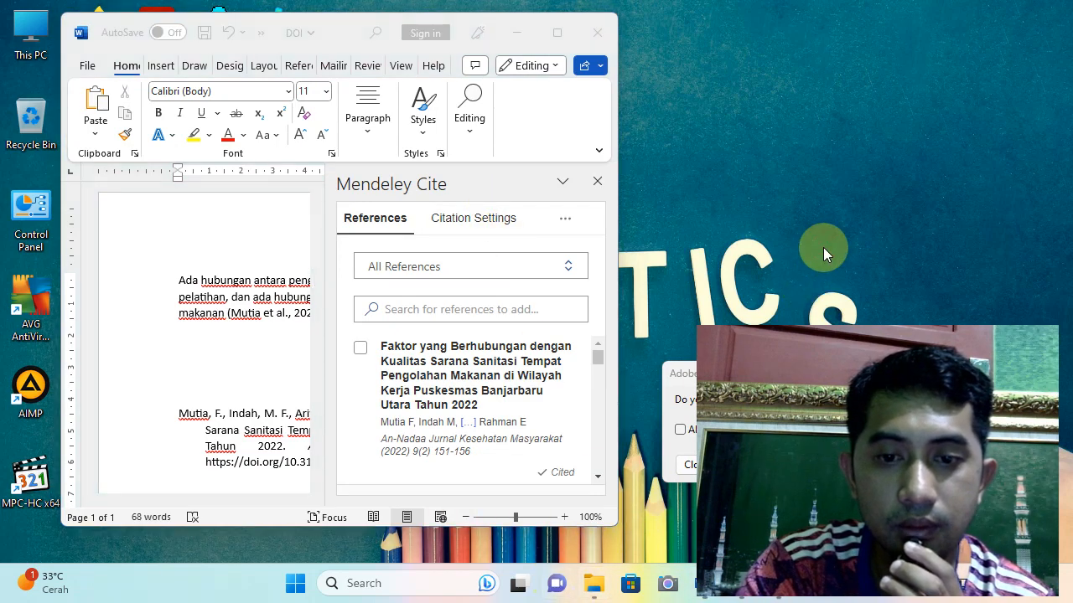
left_click(519, 33)
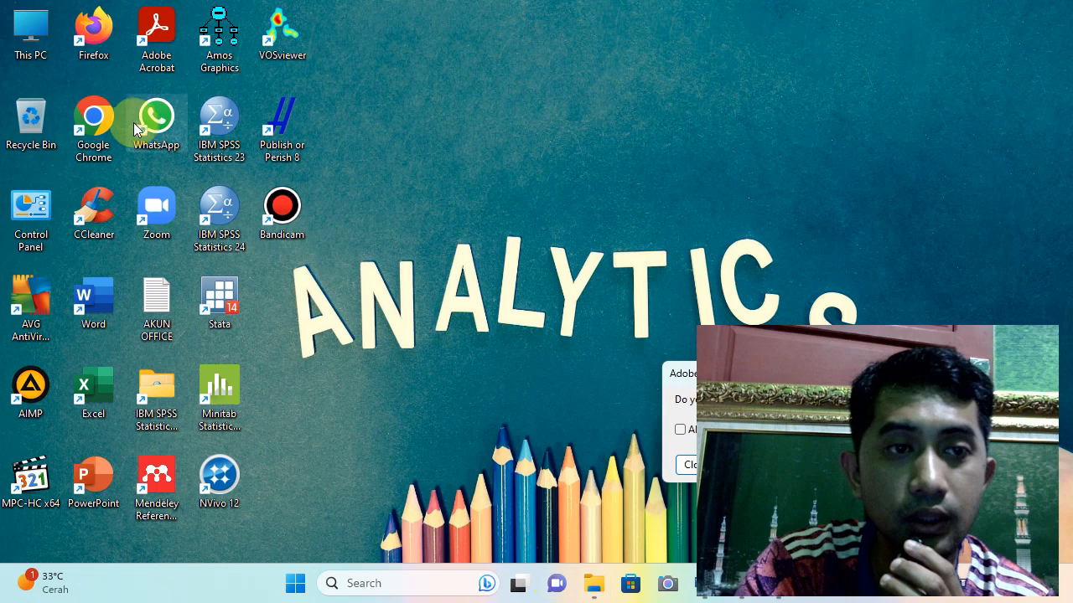
double_click(94, 122)
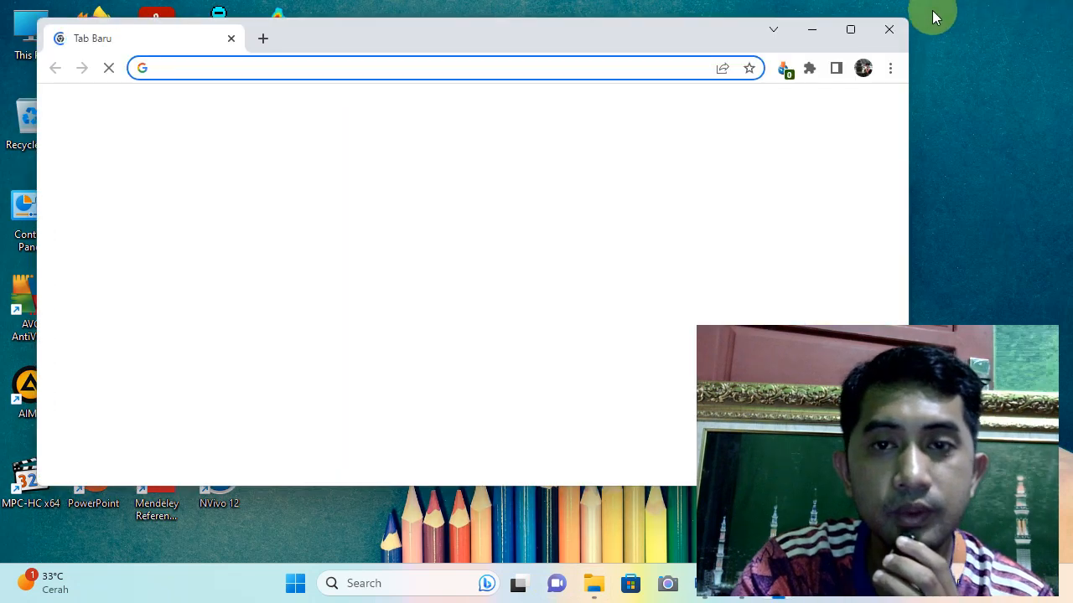
left_click(850, 30)
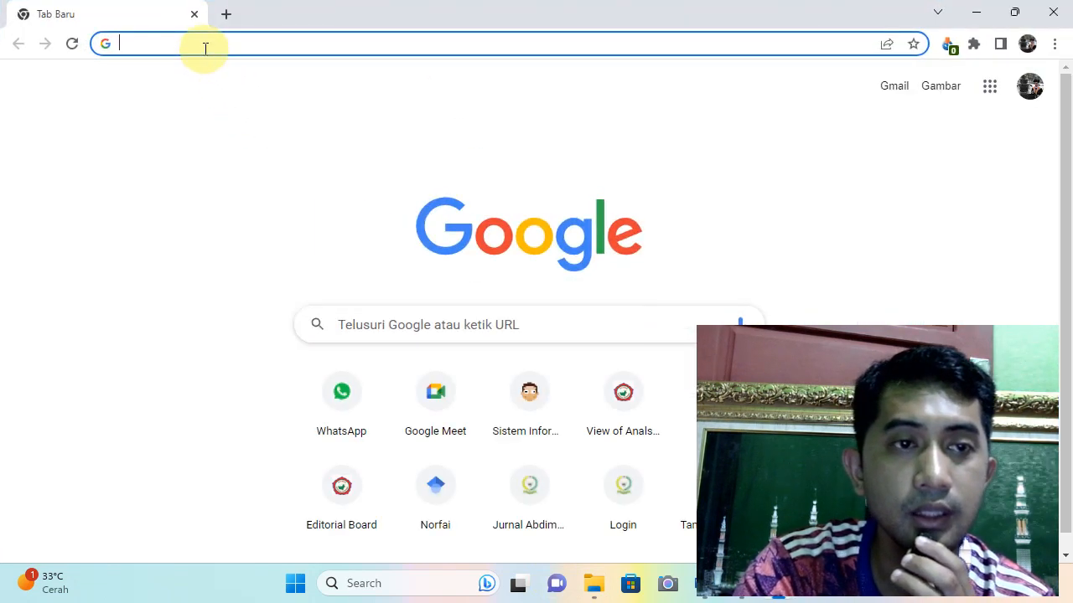
Search Google for "jurnal an nadaa" and open the An-Nadaa: Jurnal Kesehatan Masyarakat (e-Journal) site
type("JUrnal an nadaa")
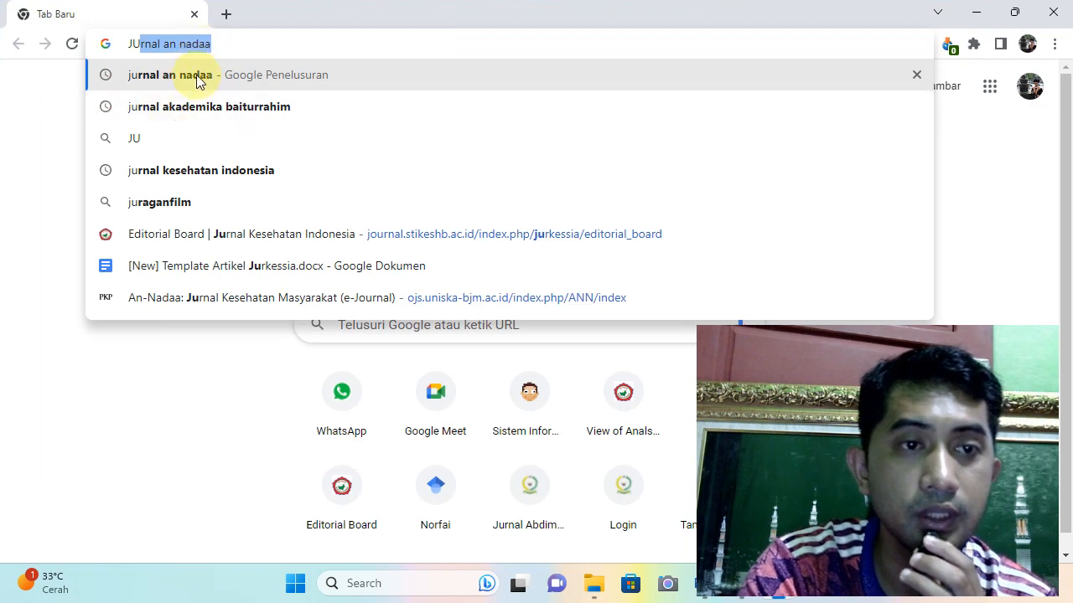
left_click(223, 37)
key("Return")
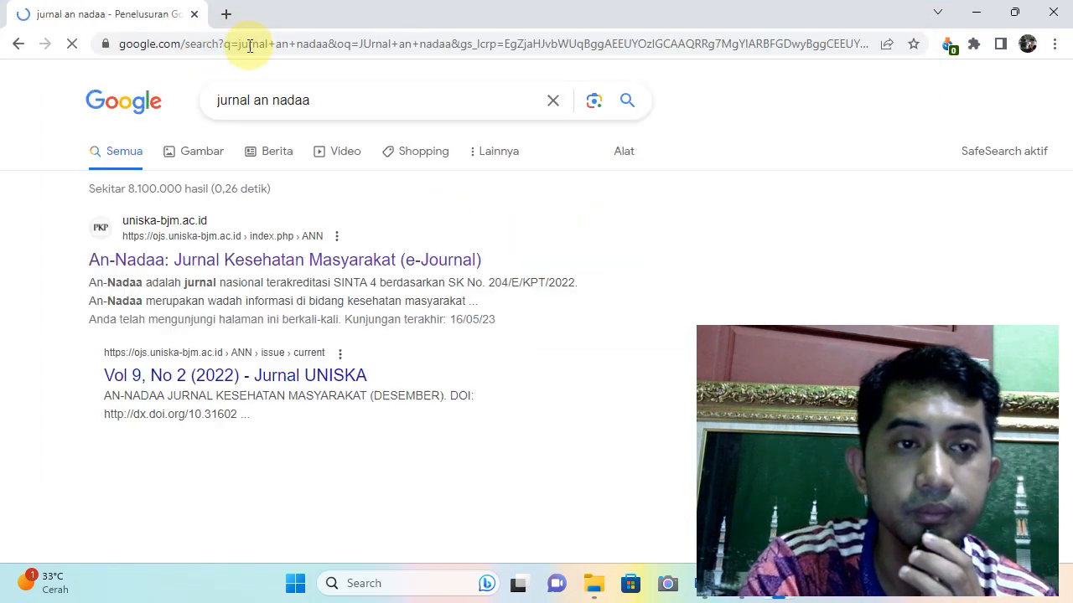
left_click(184, 268)
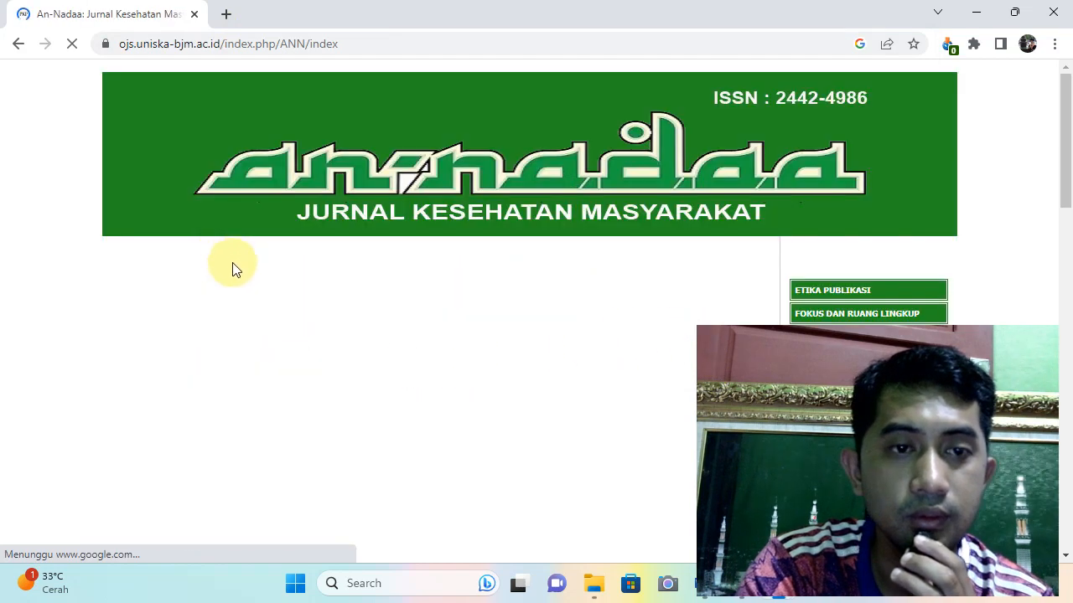
Open the table of contents of the journal's Vol 9, No 2 (2022) issue and look through its articles
scroll(376, 305, "down", 5)
scroll(411, 297, "down", 2)
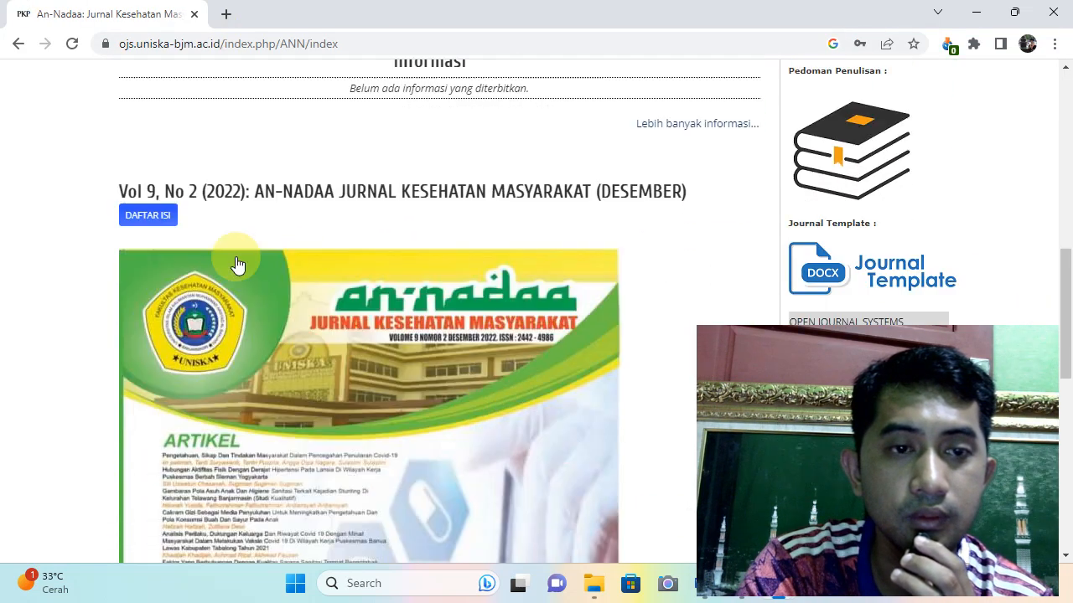
left_click(154, 149)
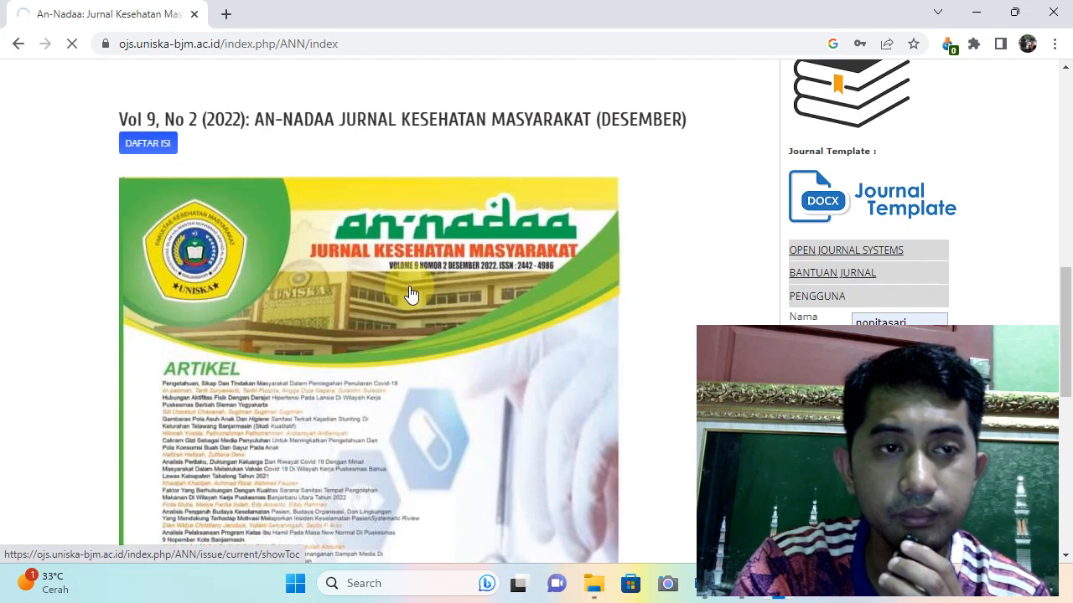
scroll(411, 293, "down", 5)
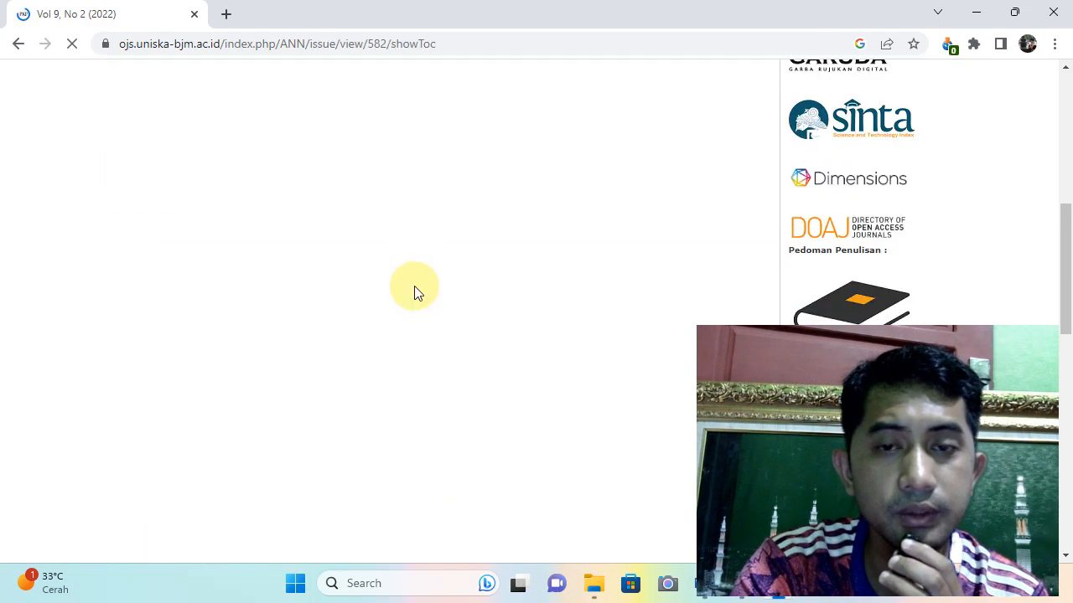
scroll(227, 327, "down", 1)
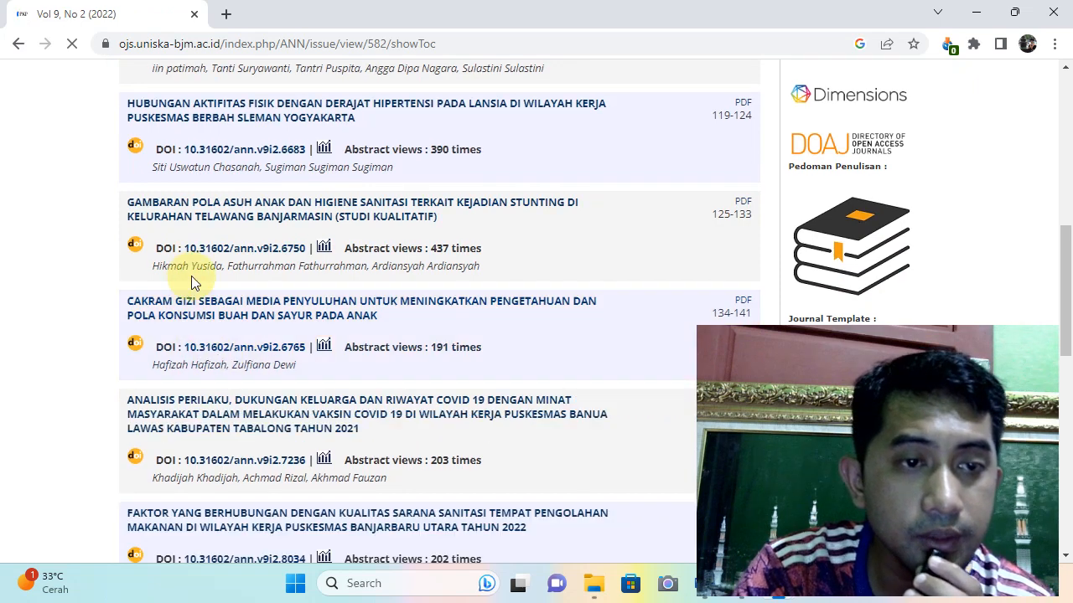
left_click(595, 592)
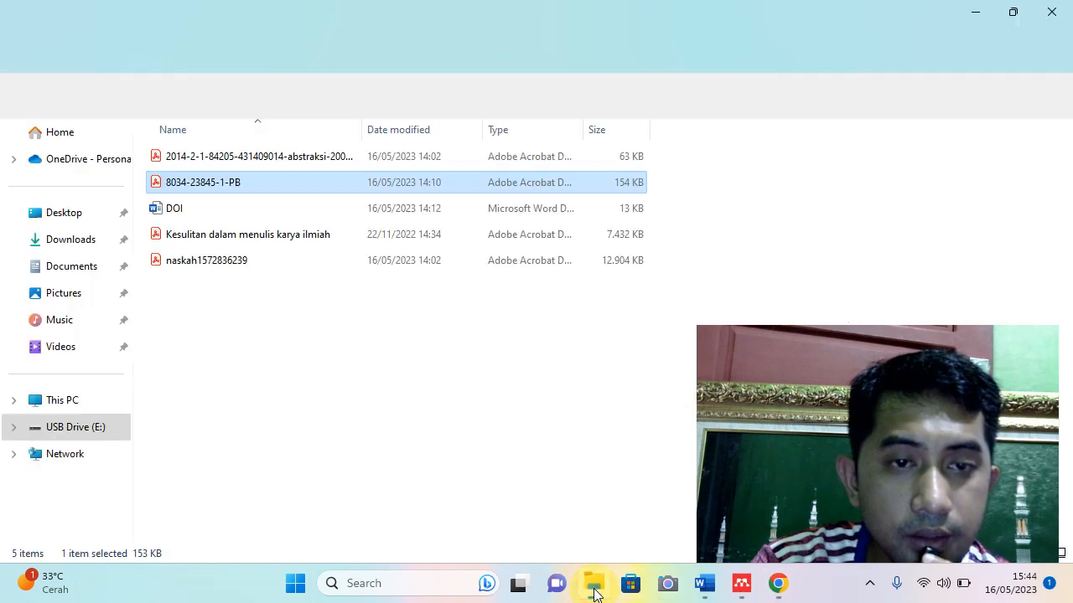
left_click(76, 241)
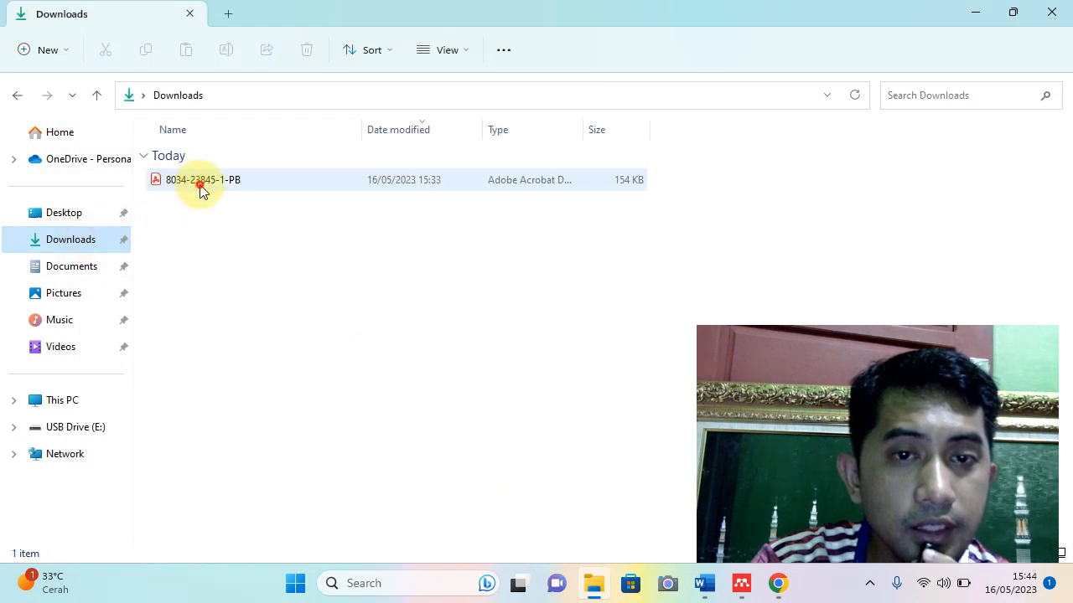
double_click(199, 184)
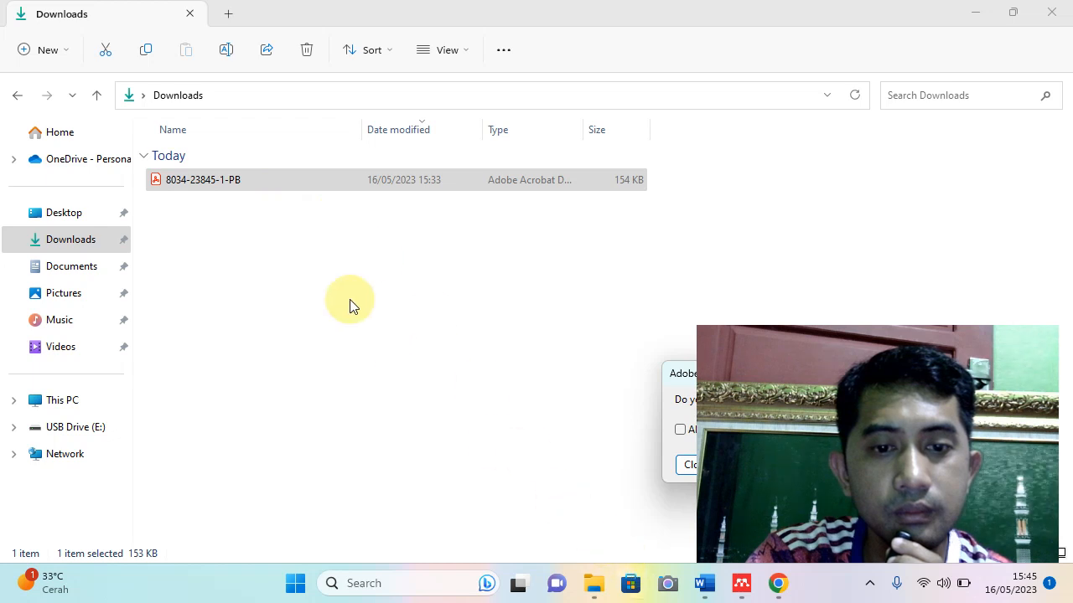
left_click(255, 181)
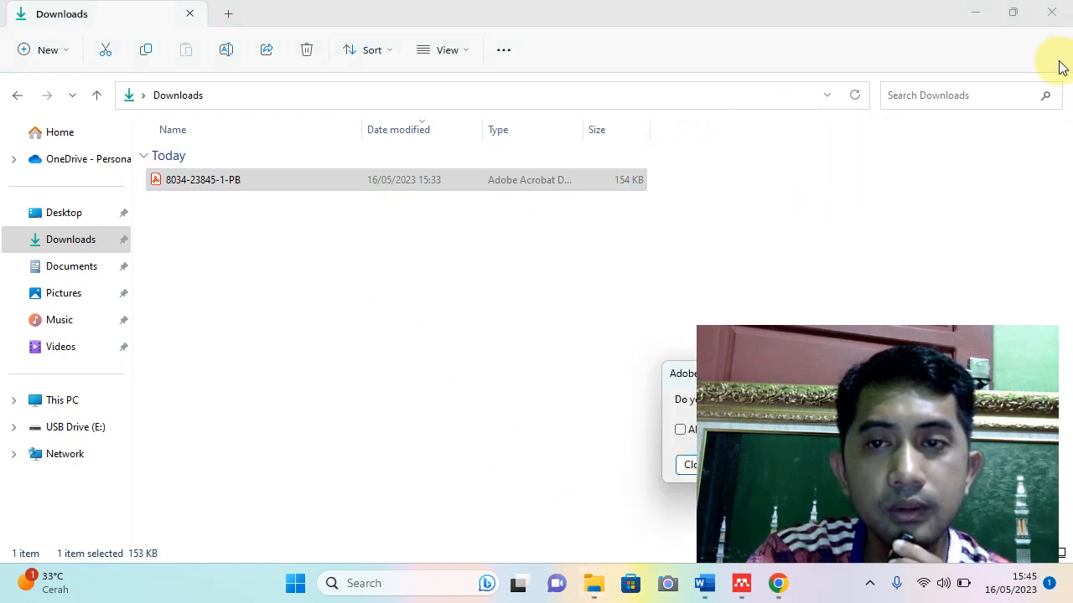
mouse_move(777, 584)
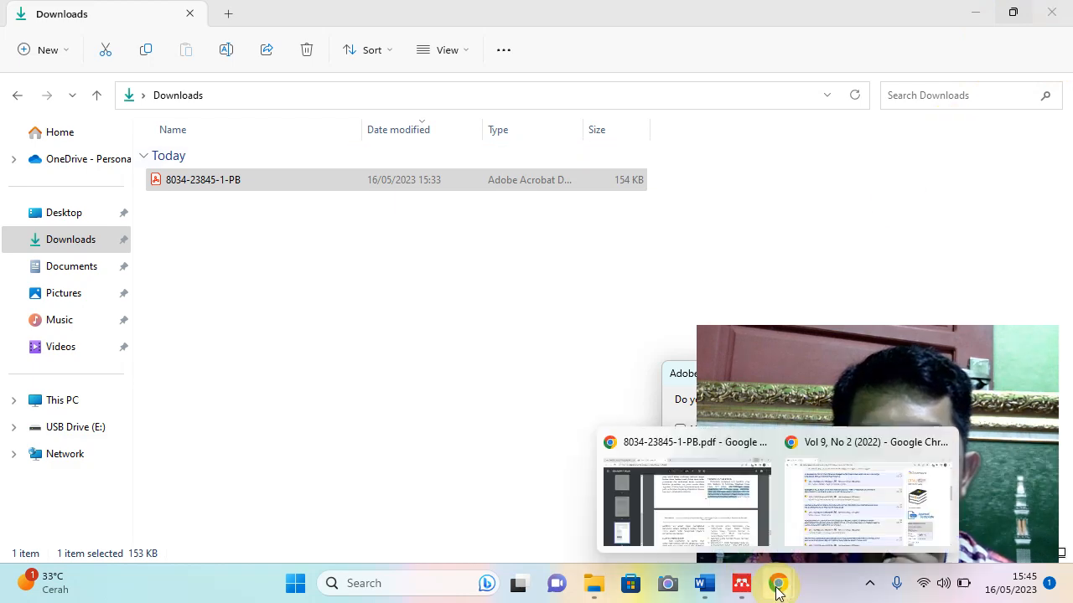
left_click(703, 523)
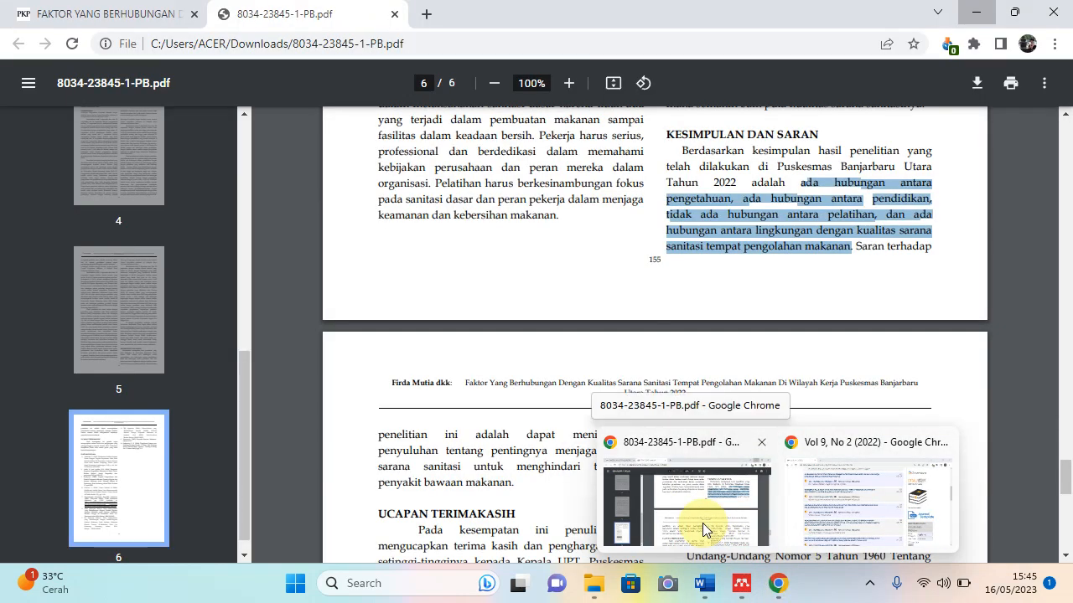
left_click(702, 523)
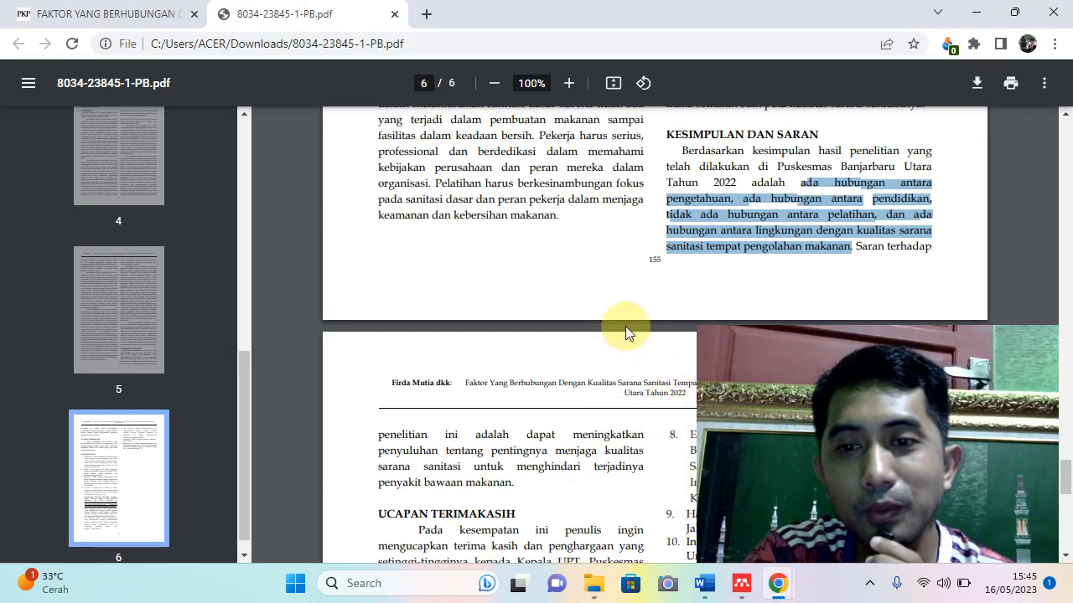
scroll(594, 287, "up", 8)
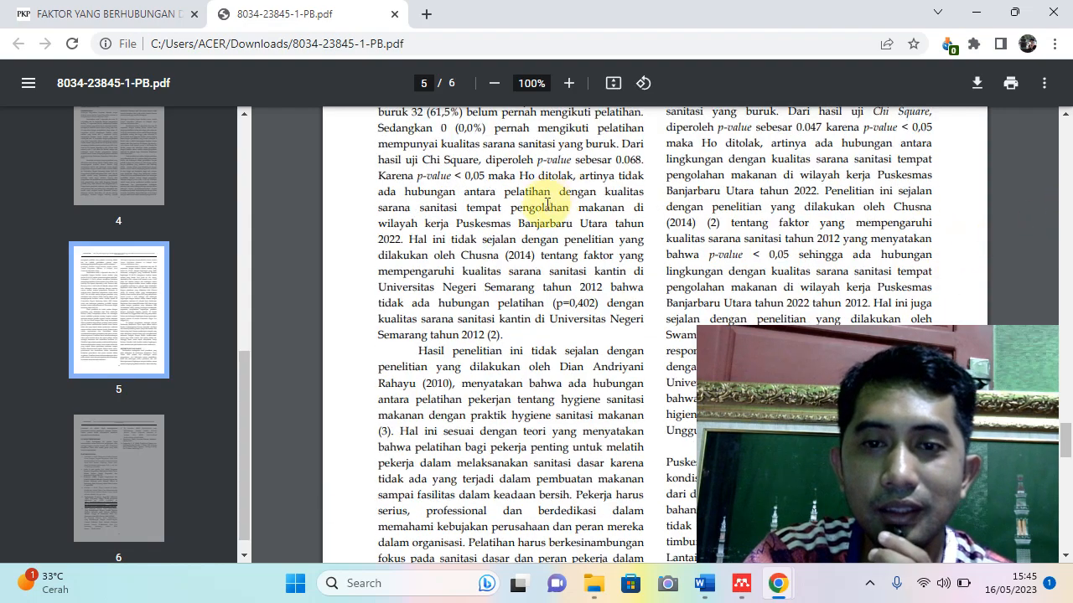
scroll(604, 266, "up", 2)
scroll(604, 266, "up", 18)
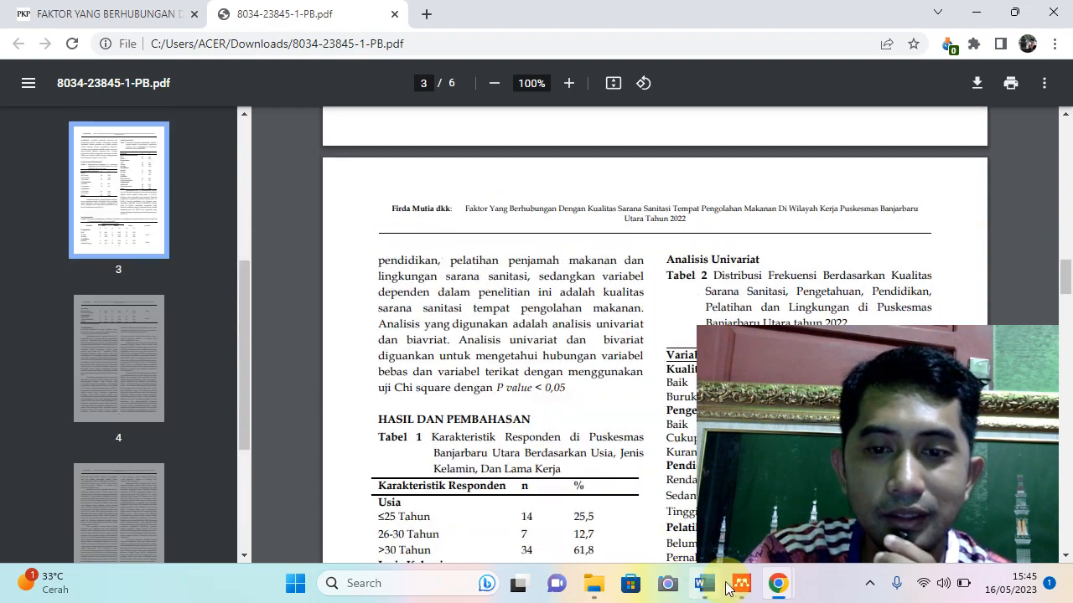
left_click_drag(1064, 275, 1068, 214)
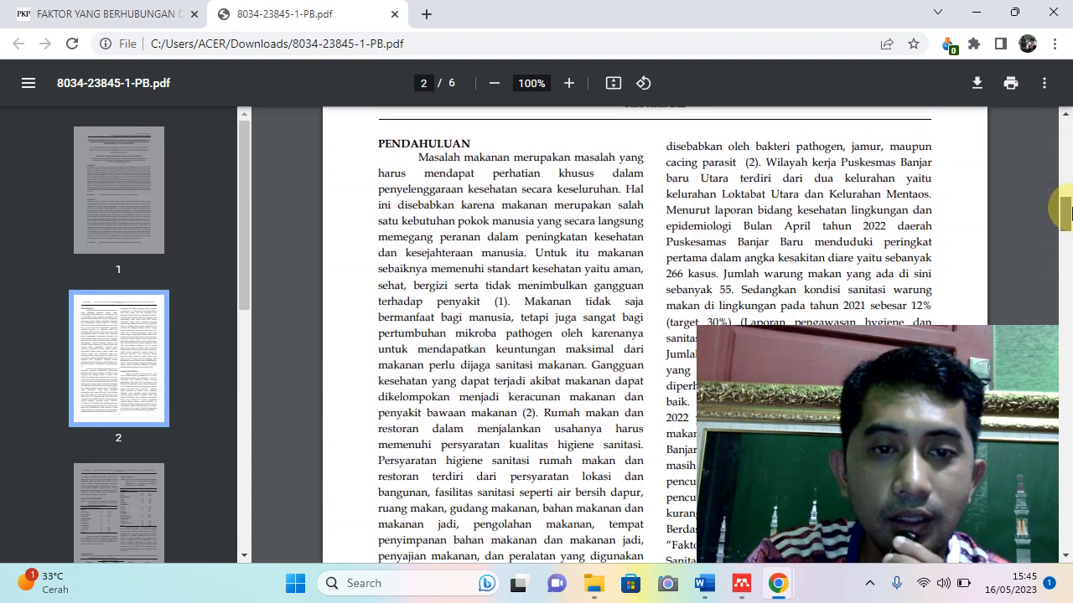
scroll(628, 285, "down", 4)
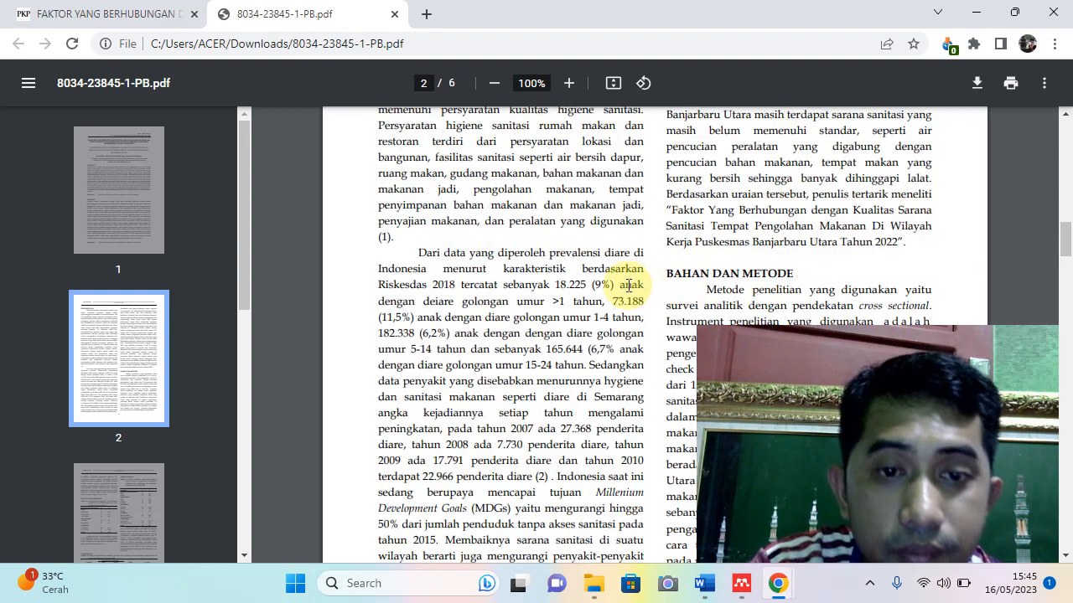
scroll(645, 271, "up", 6)
scroll(511, 290, "down", 17)
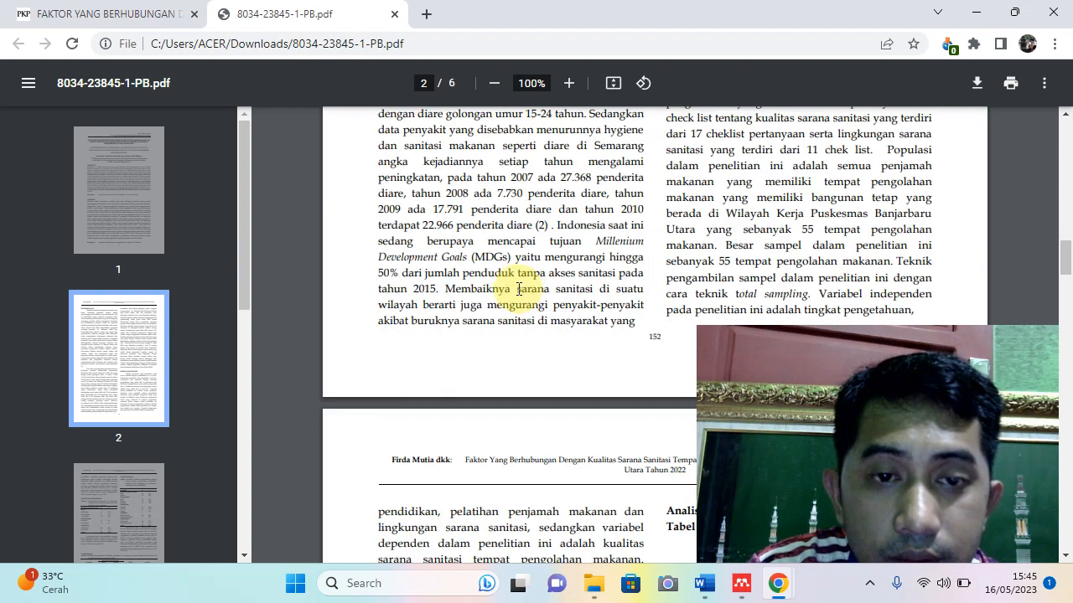
scroll(524, 285, "down", 20)
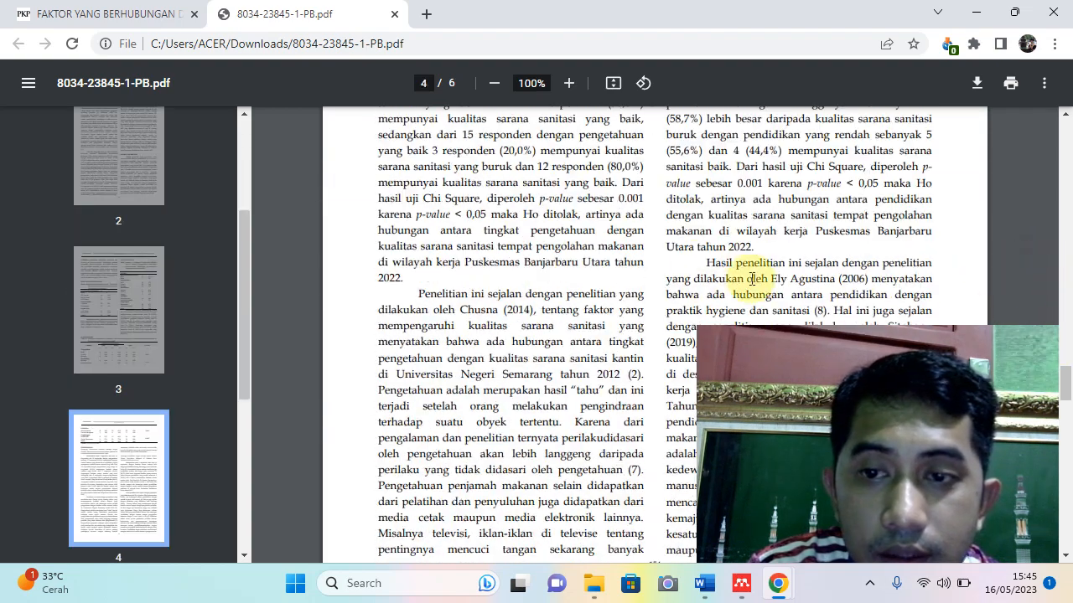
scroll(545, 300, "down", 7)
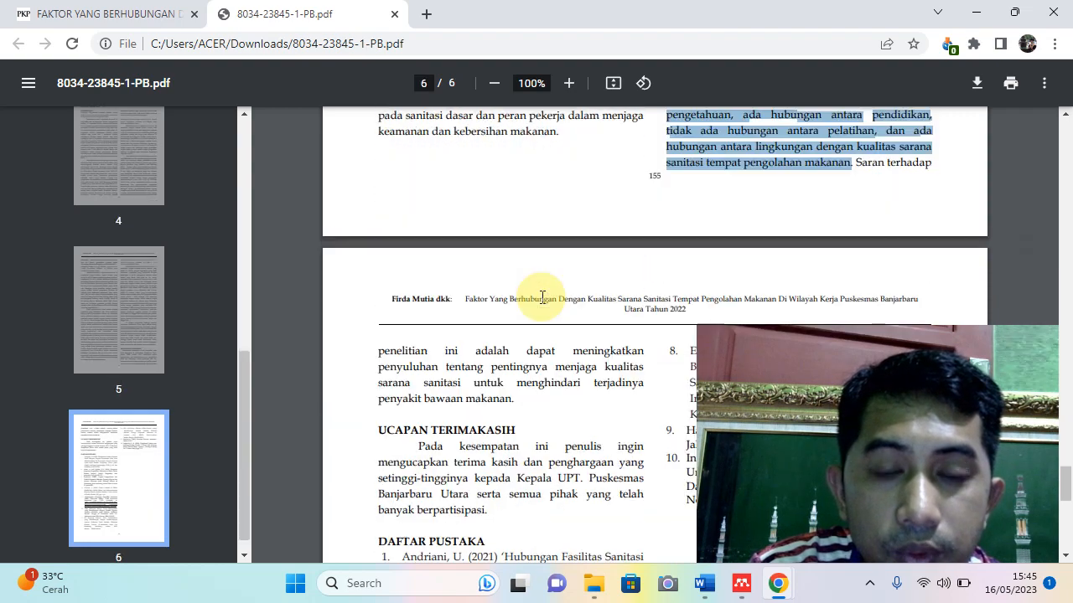
Look back through the article's conclusion, discussion, result tables, methods and introduction in the PDF
scroll(542, 297, "down", 5)
scroll(543, 298, "up", 12)
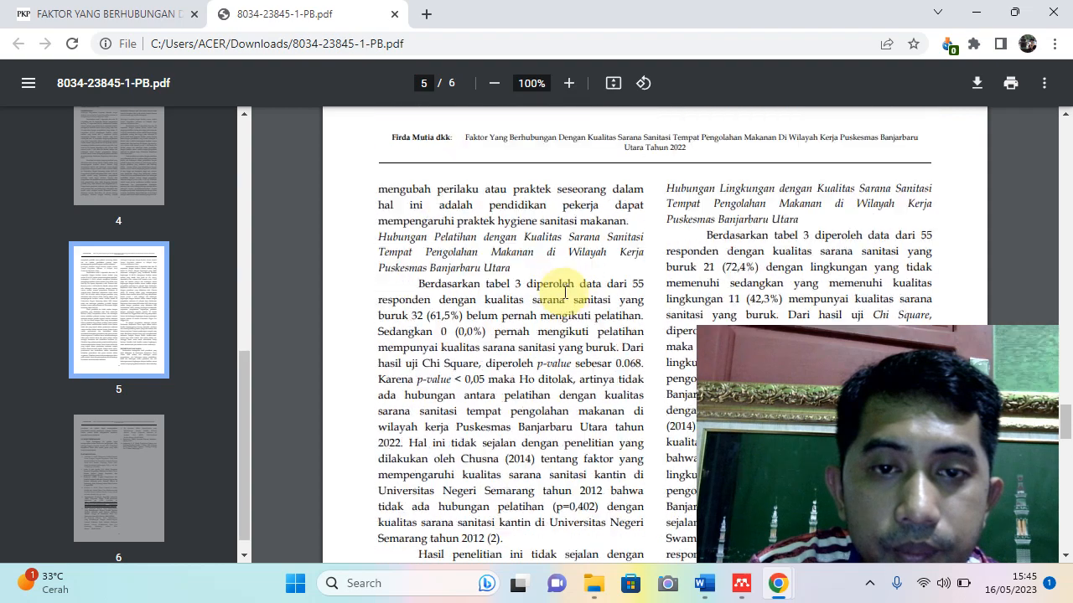
scroll(565, 292, "up", 1)
scroll(565, 292, "up", 5)
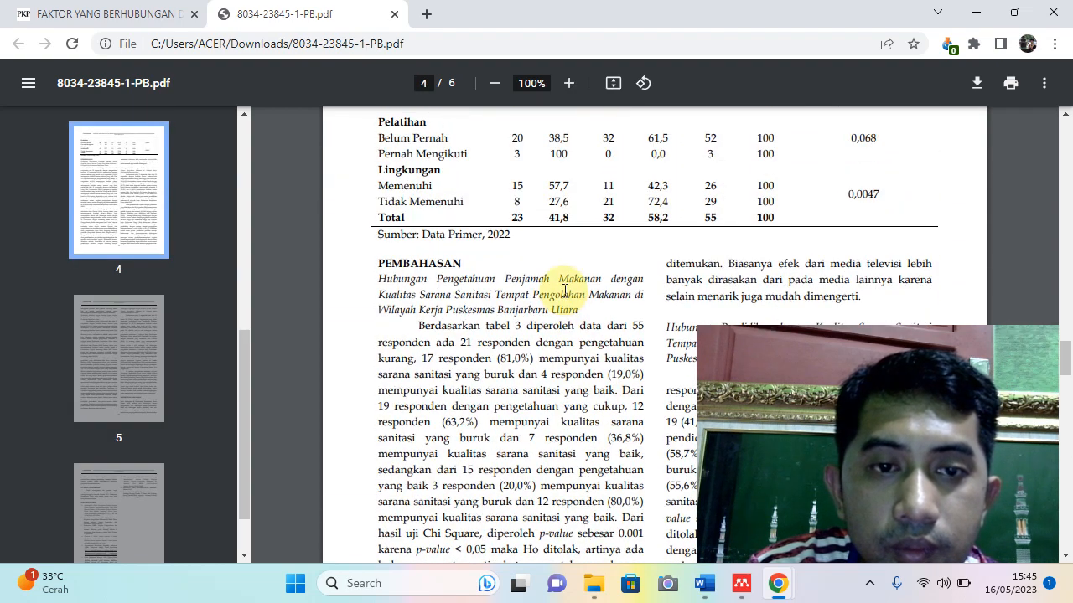
scroll(565, 291, "up", 10)
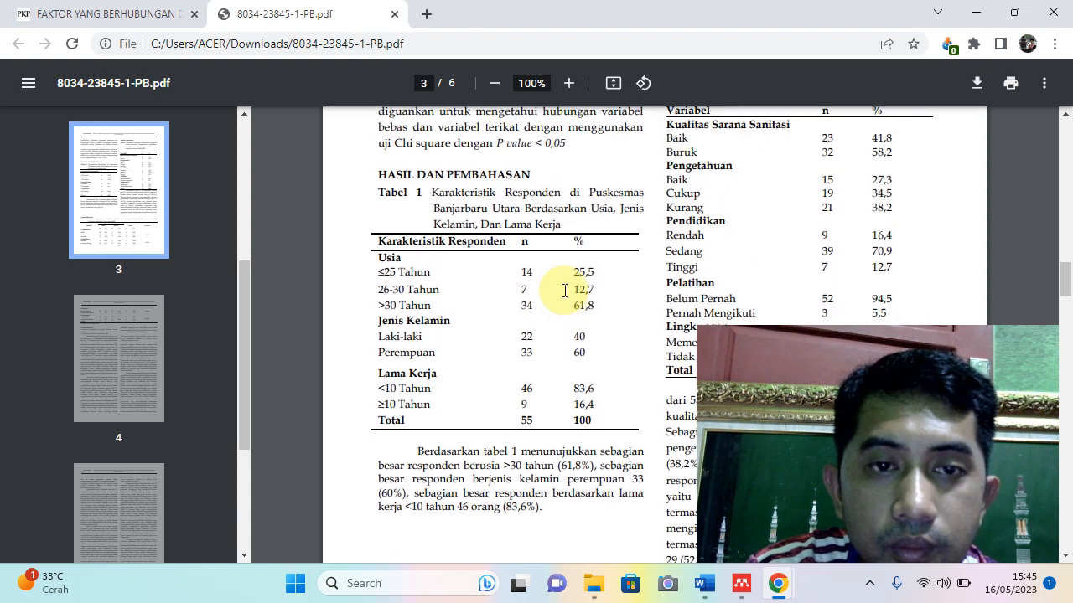
scroll(564, 291, "up", 10)
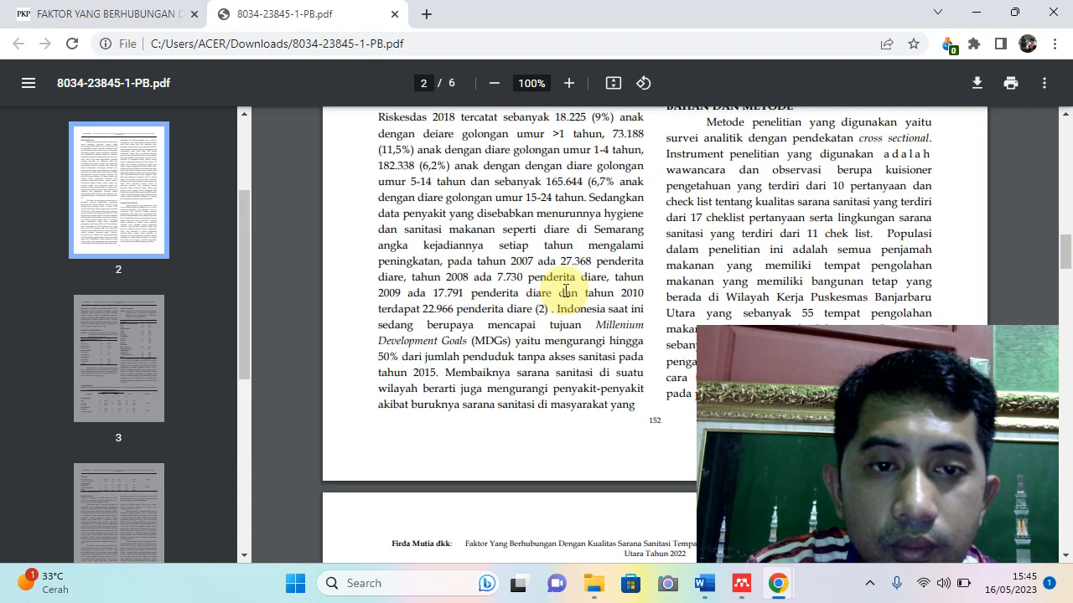
scroll(565, 291, "up", 3)
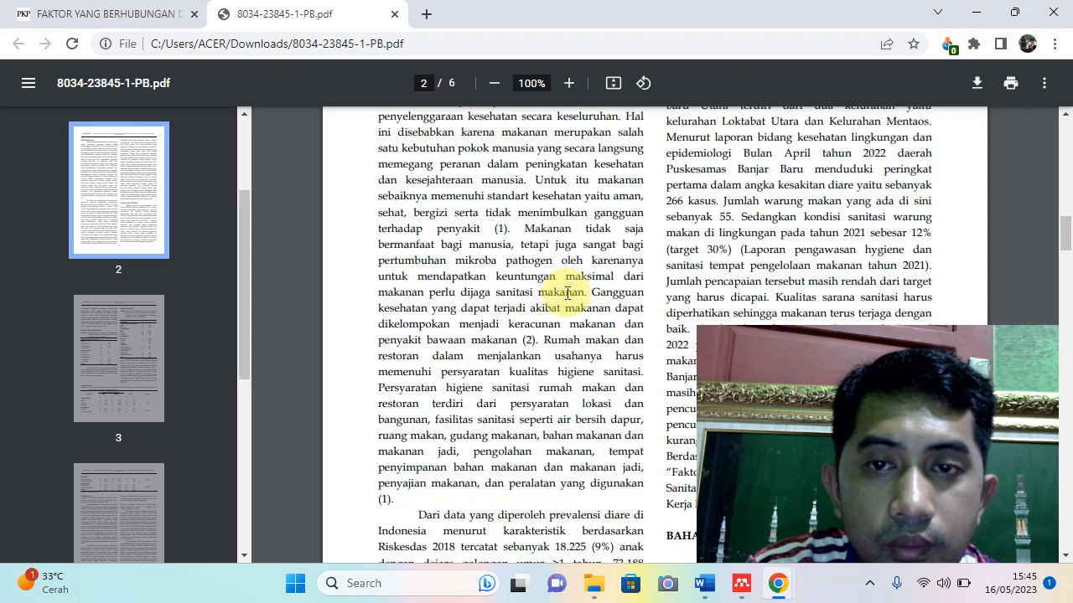
scroll(568, 293, "down", 10)
scroll(600, 298, "down", 3)
scroll(600, 299, "up", 4)
scroll(600, 298, "down", 6)
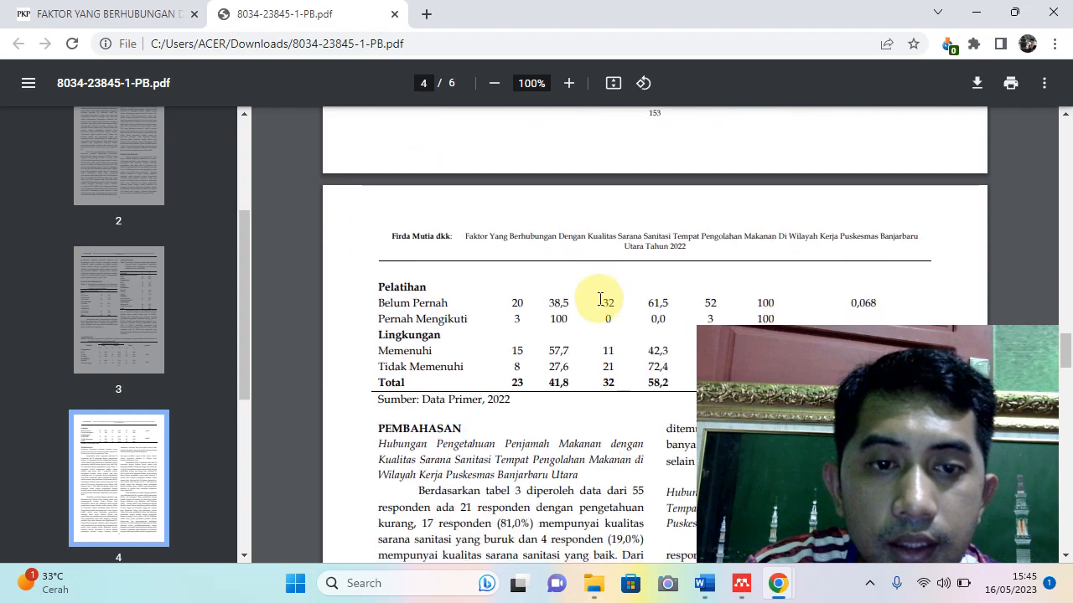
scroll(600, 298, "down", 8)
scroll(559, 267, "up", 4)
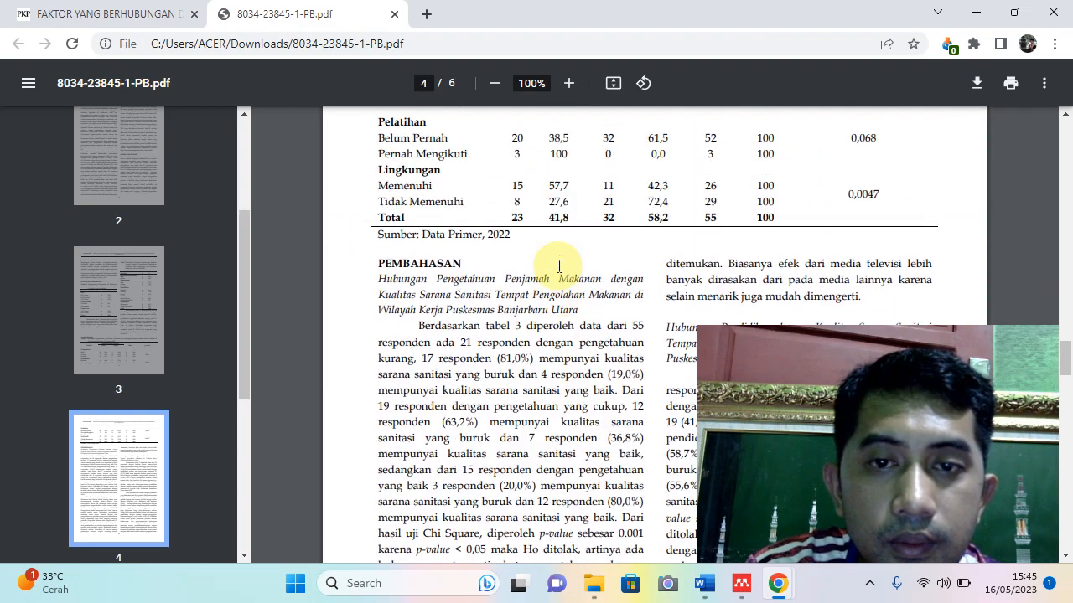
scroll(559, 267, "up", 8)
scroll(555, 268, "down", 10)
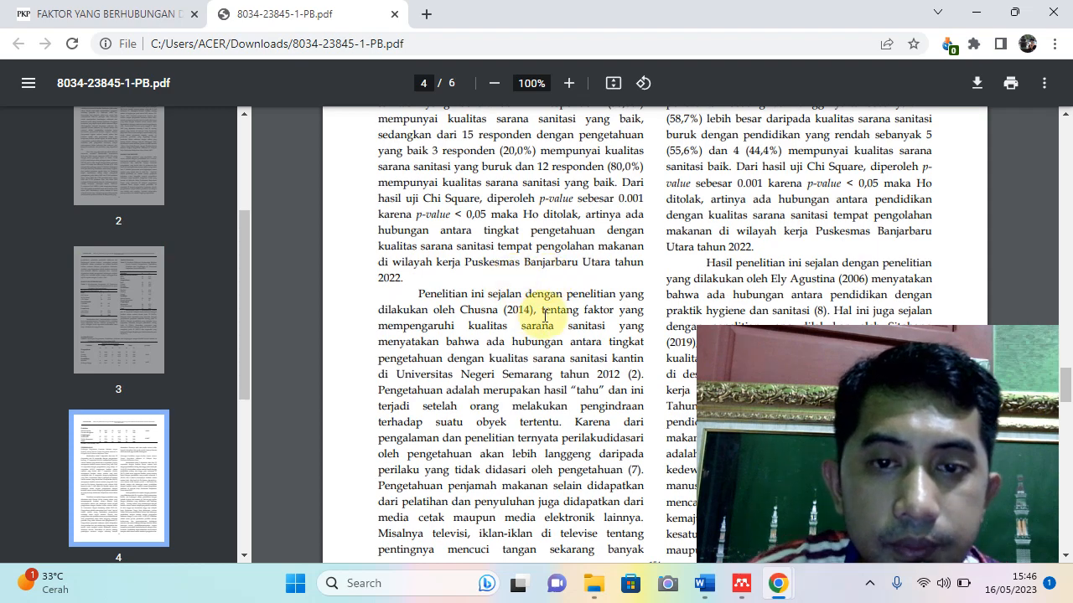
Read the PEMBAHASAN section on pages 4 and 5 up to the conclusion, looking for a passage to quote
scroll(545, 316, "up", 3)
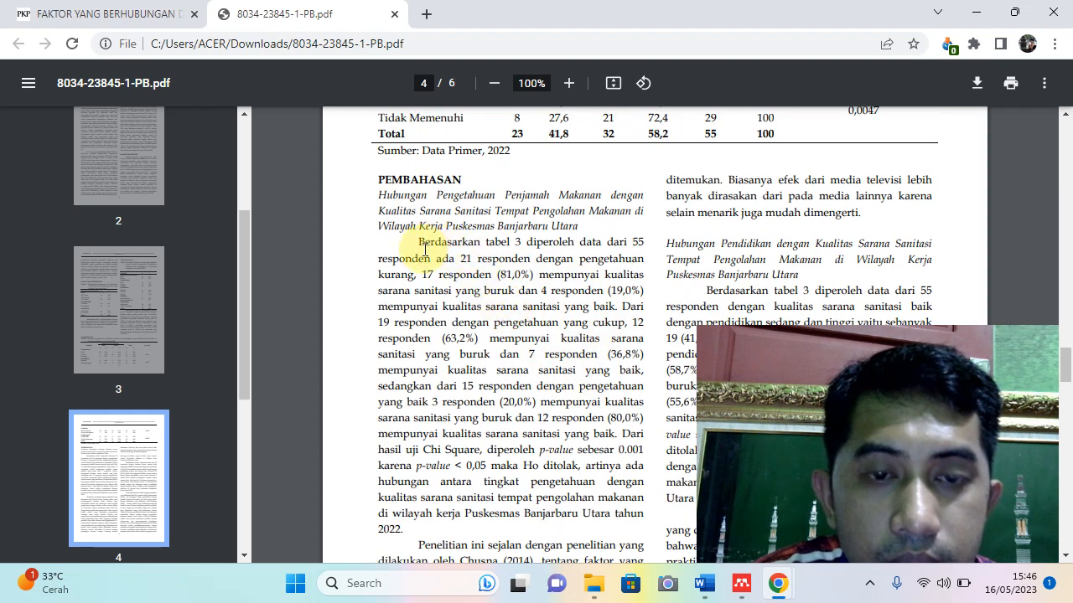
scroll(536, 300, "down", 4)
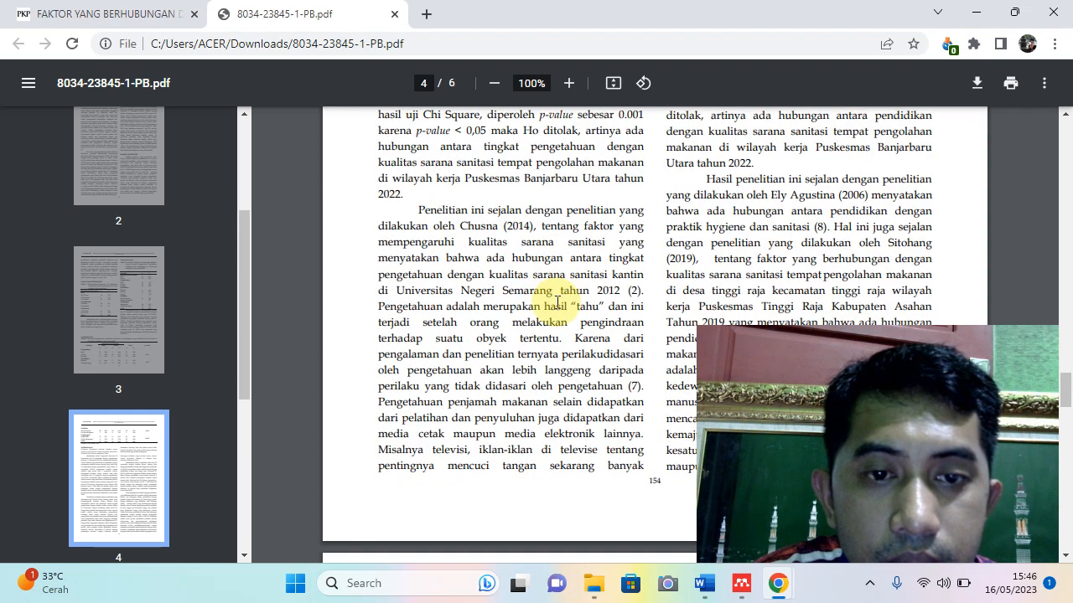
scroll(557, 302, "down", 7)
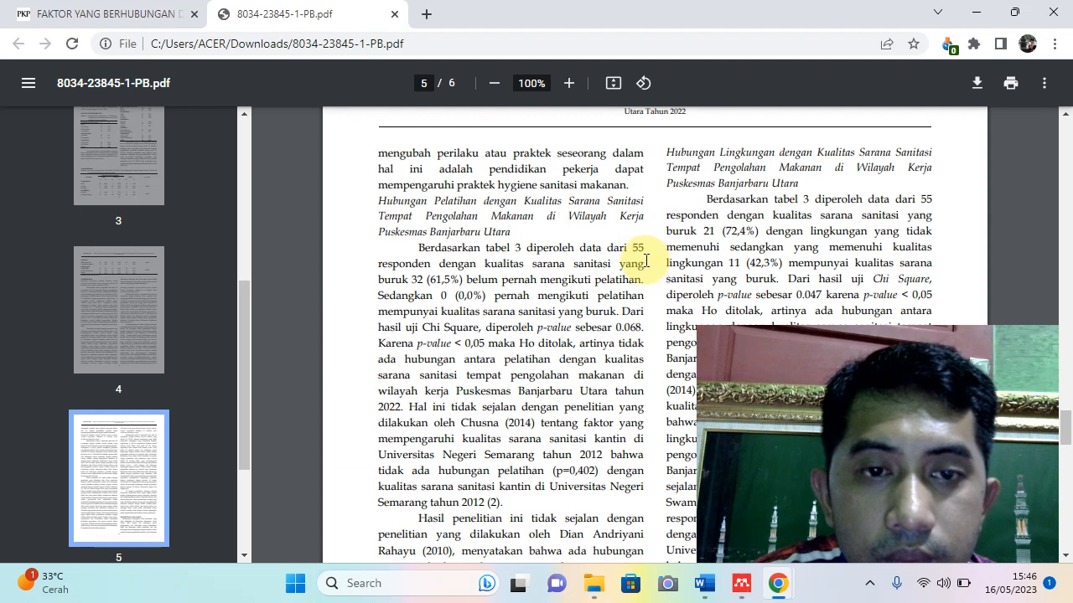
scroll(634, 260, "down", 10)
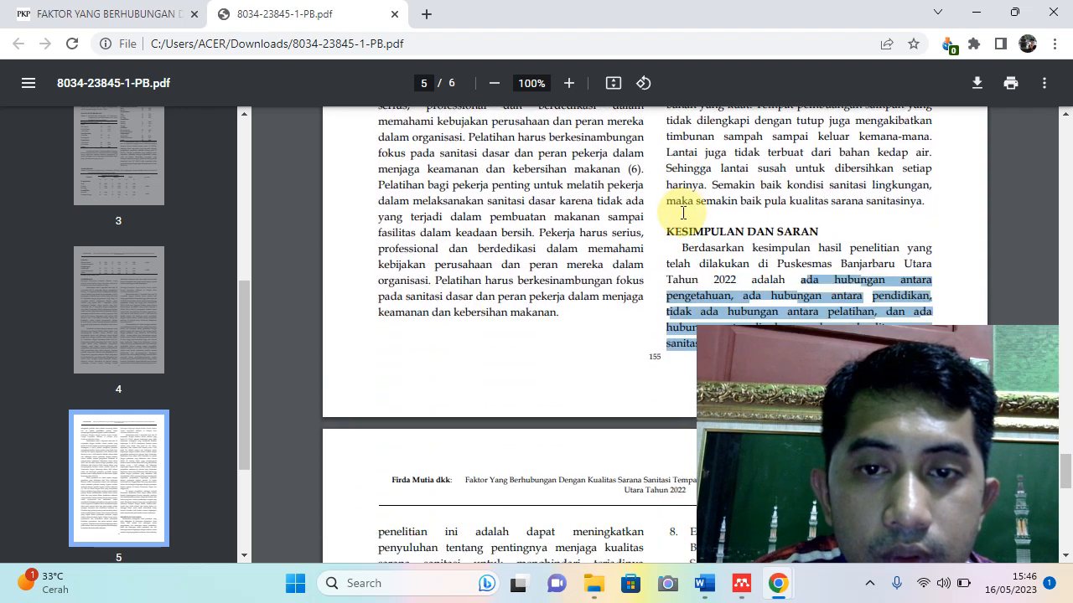
scroll(685, 209, "up", 3)
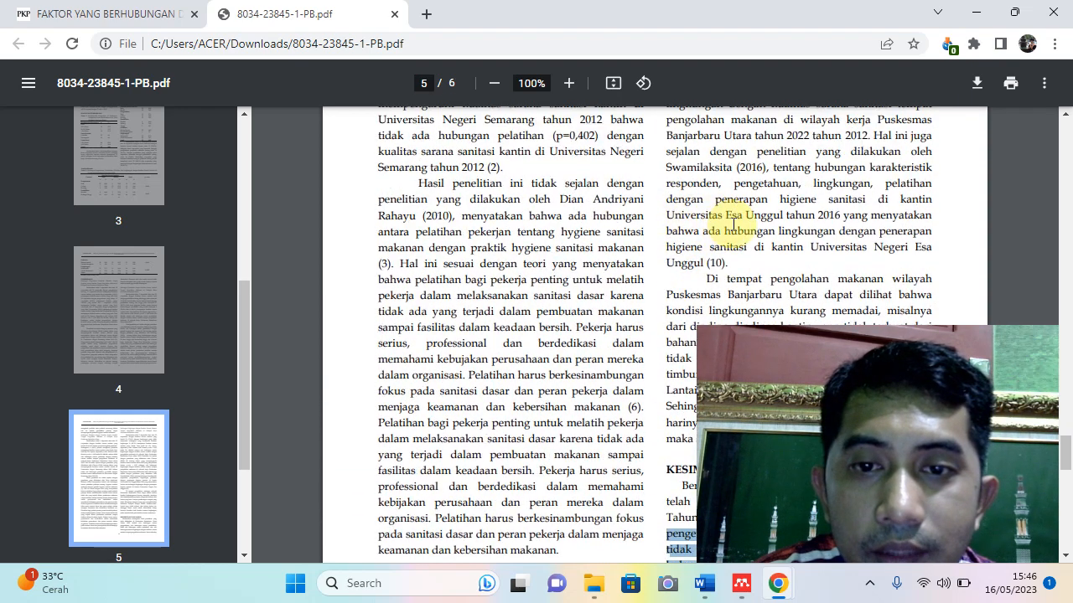
scroll(740, 227, "down", 1)
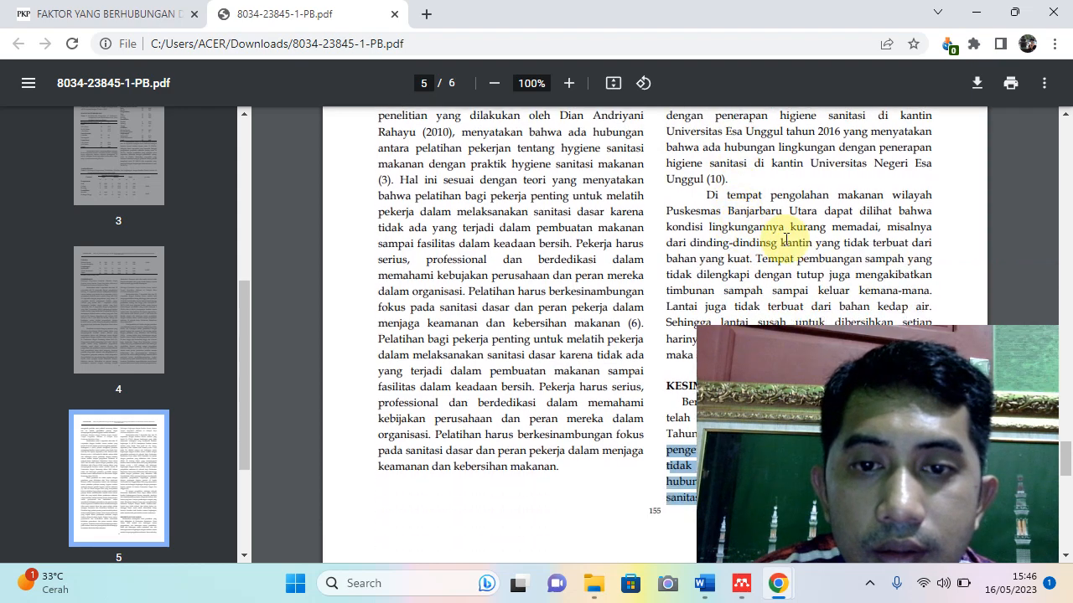
scroll(817, 208, "down", 1)
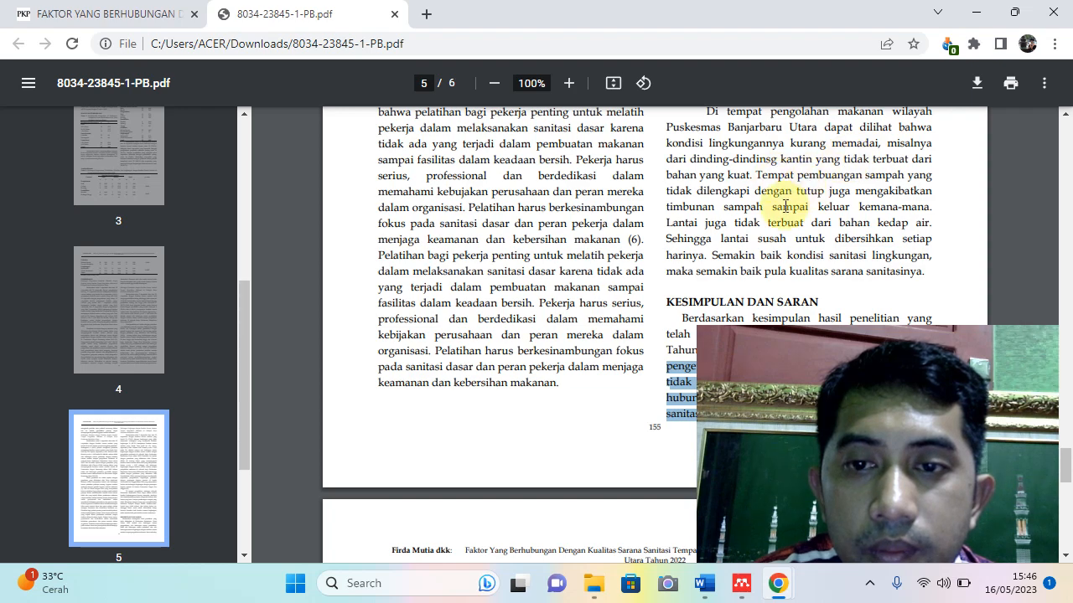
scroll(786, 206, "down", 2)
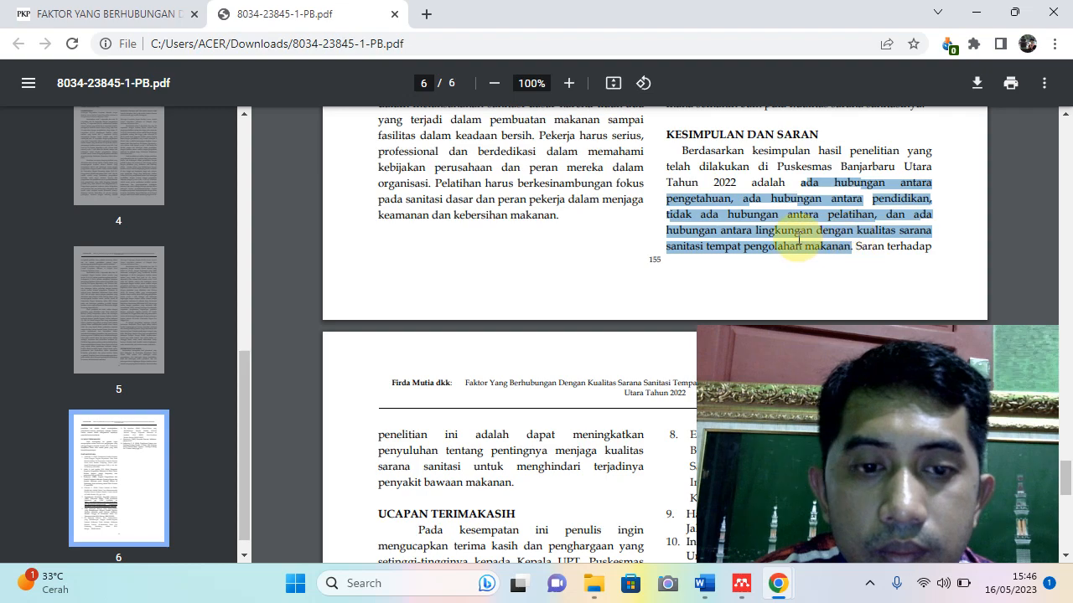
scroll(791, 234, "down", 1)
scroll(771, 216, "up", 4)
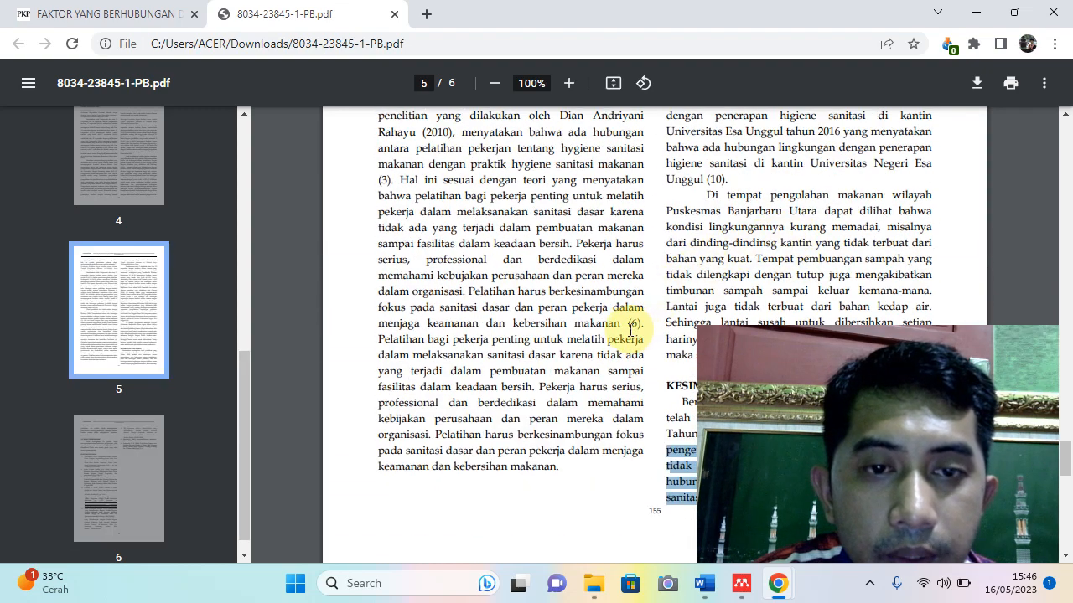
scroll(627, 324, "up", 1)
scroll(526, 412, "down", 1)
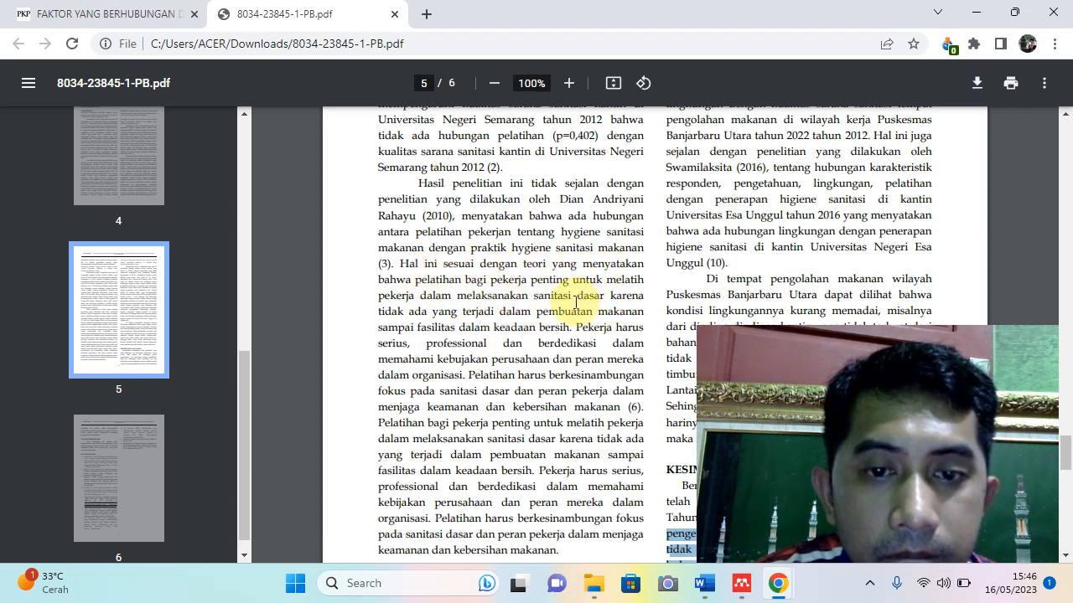
scroll(574, 305, "down", 1)
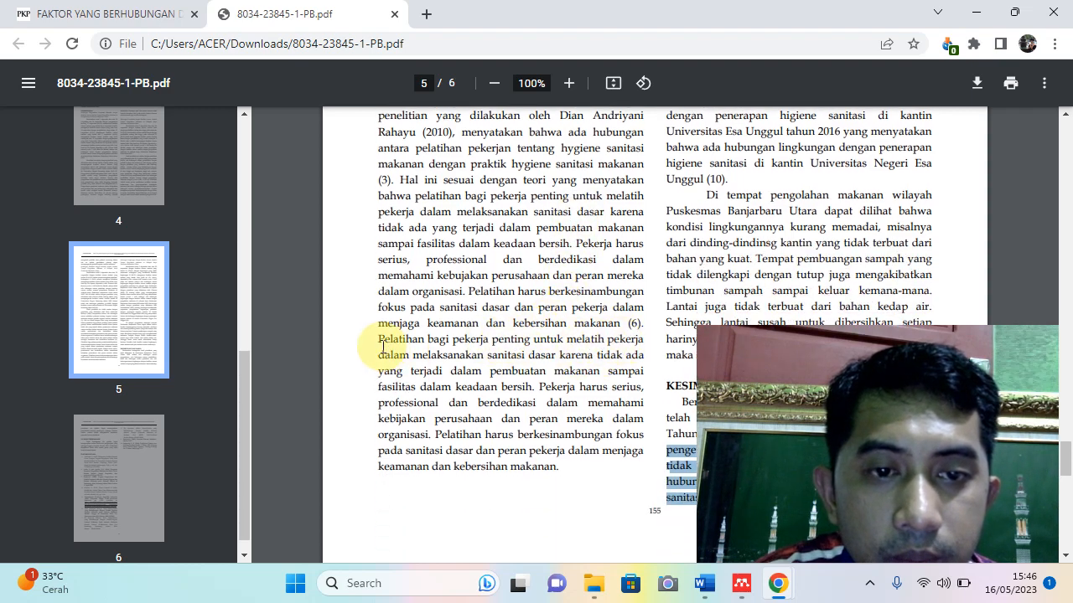
Copy the passage on page 5 from "Pelatihan bagi pekerja penting" through "keamanan dan kebersihan makanan."
left_click_drag(379, 340, 562, 468)
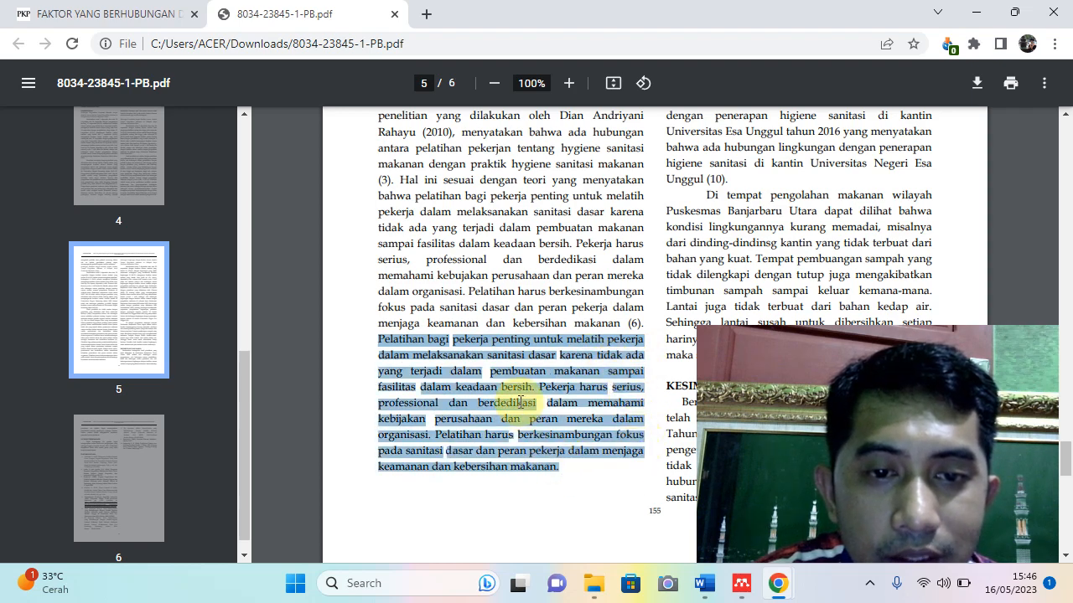
right_click(519, 387)
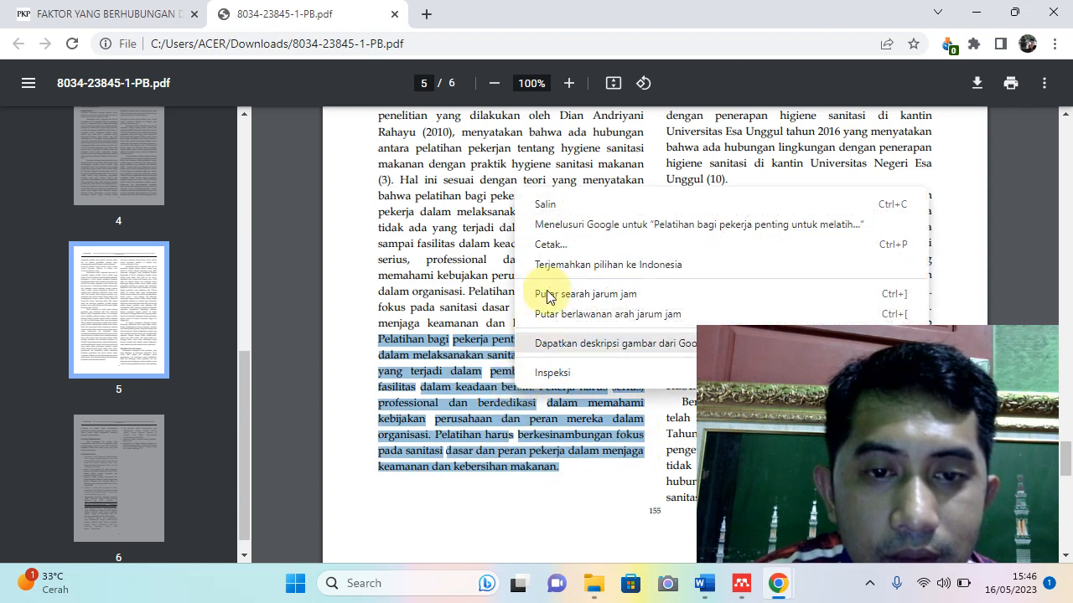
left_click(553, 205)
Switch to the maximized Word document and paste the copied passage on the empty line above DAFTAR PUSTAKA with its source formatting
left_click(705, 591)
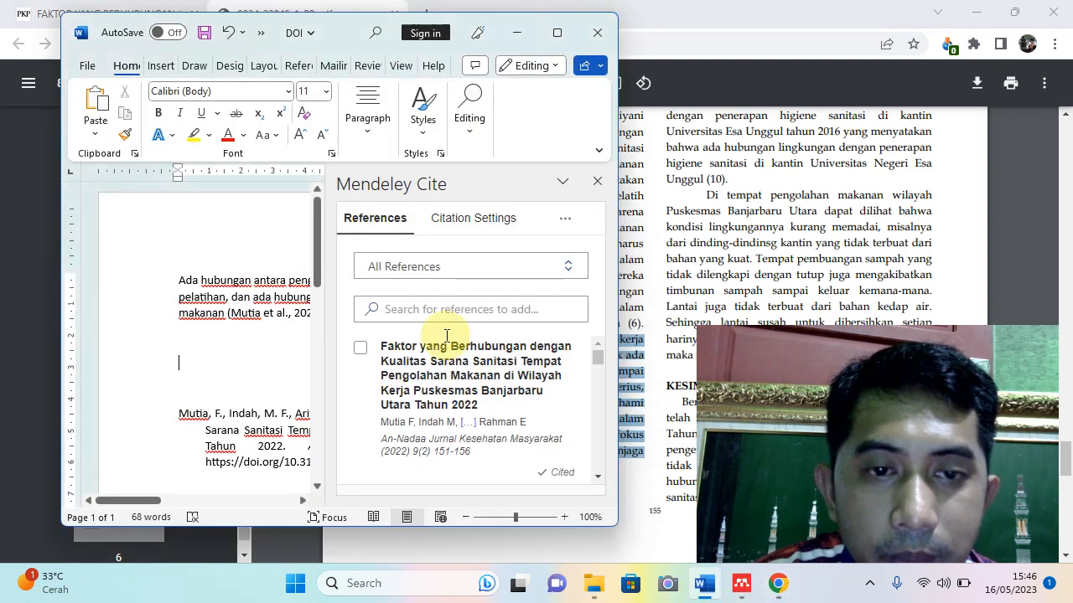
left_click(557, 34)
left_click(165, 352)
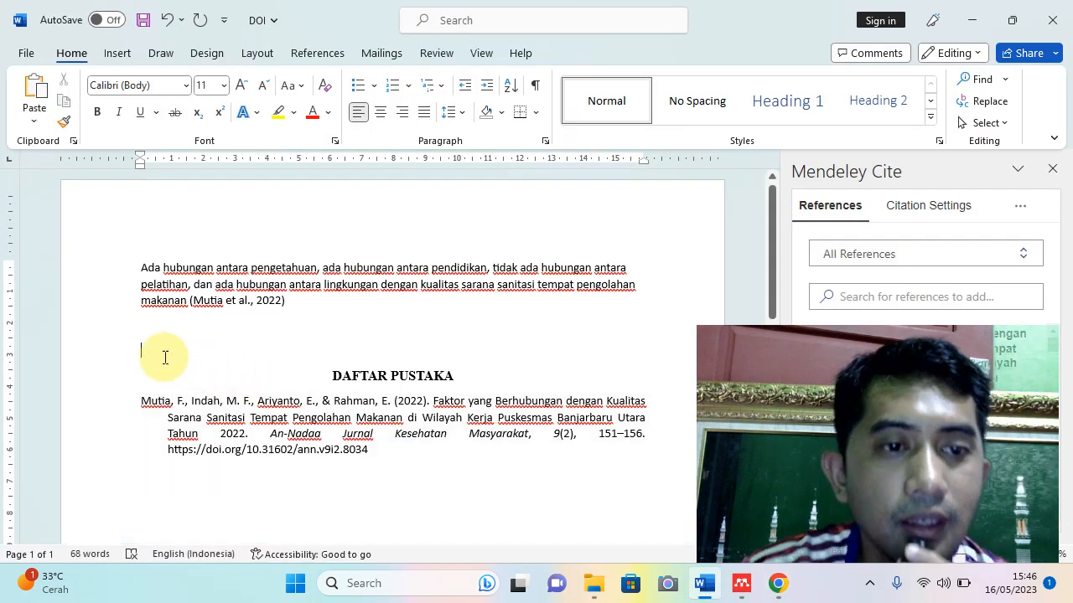
right_click(152, 356)
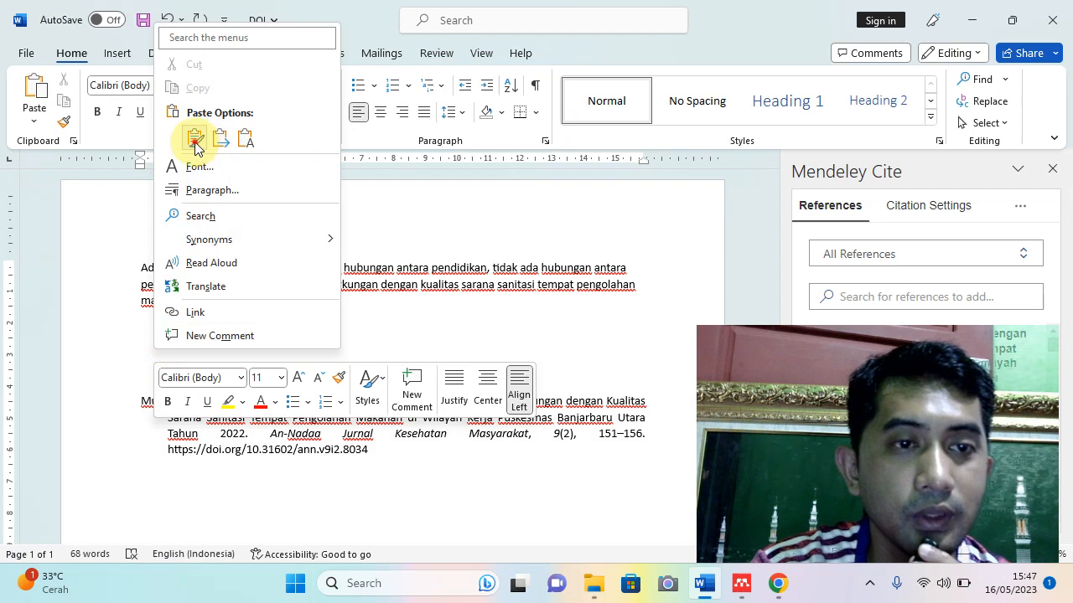
left_click(192, 141)
Justify the pasted paragraph and indent its first line by about 1.2 cm
left_click_drag(442, 415, 141, 350)
left_click(424, 112)
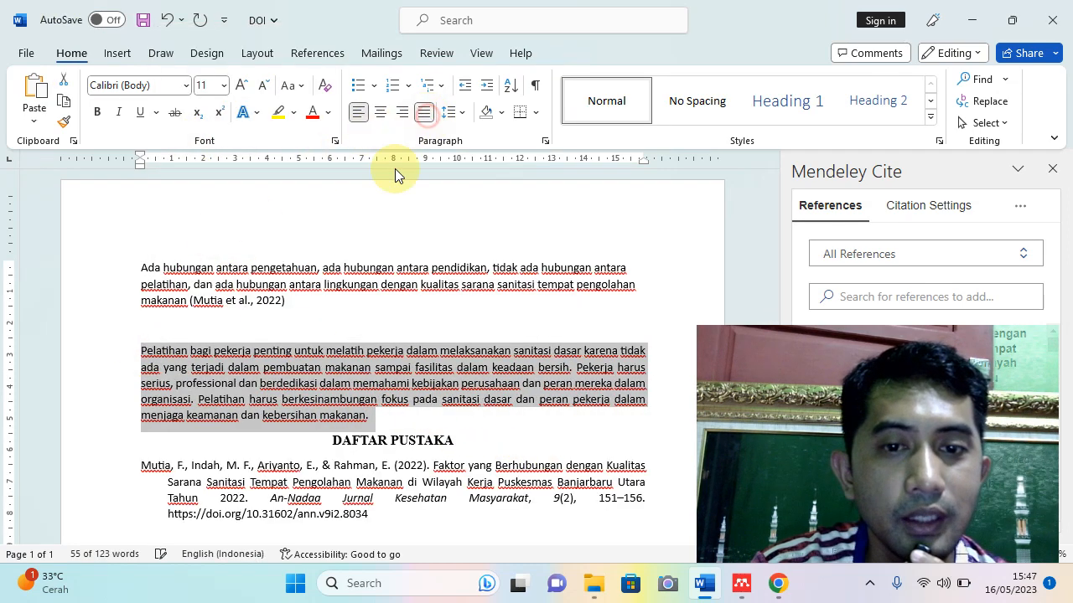
left_click(142, 352)
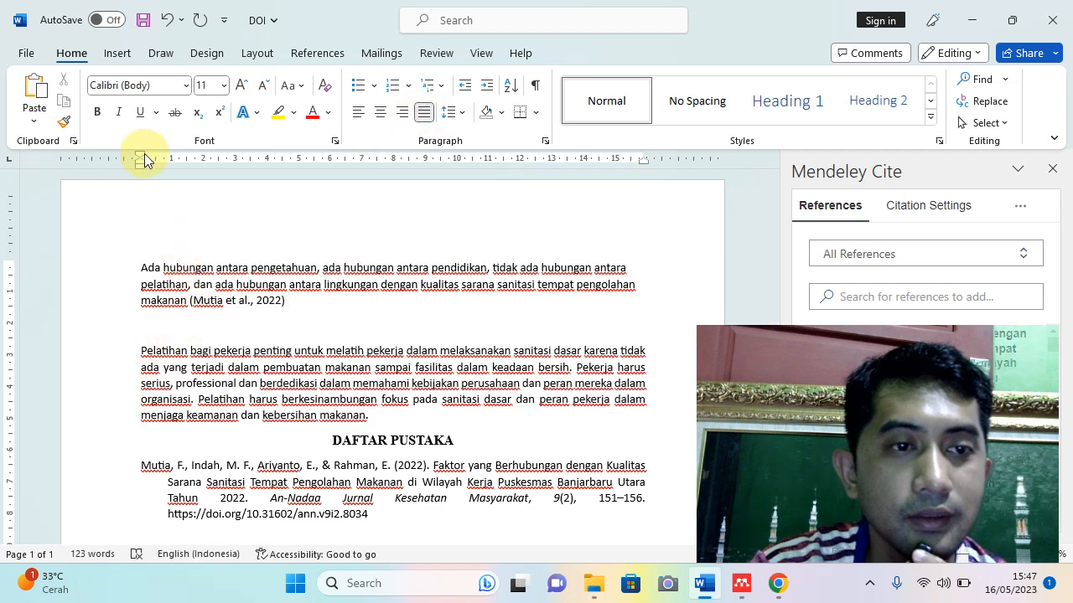
left_click_drag(143, 160, 177, 160)
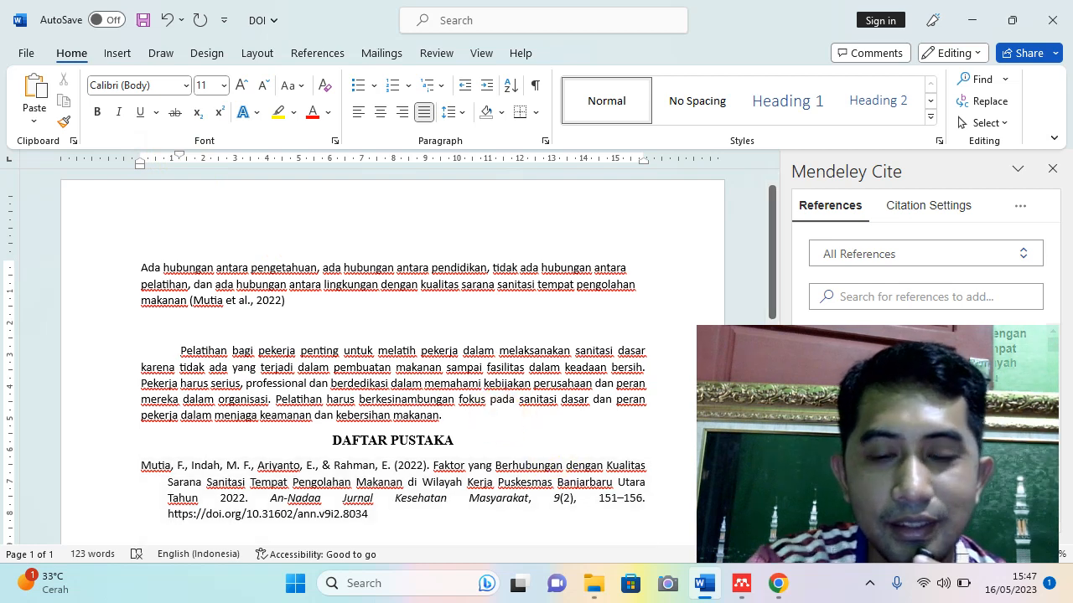
Add a blank line above DAFTAR PUSTAKA and remove the pasted paragraph's first-line indent and the empty line before it
key("Return")
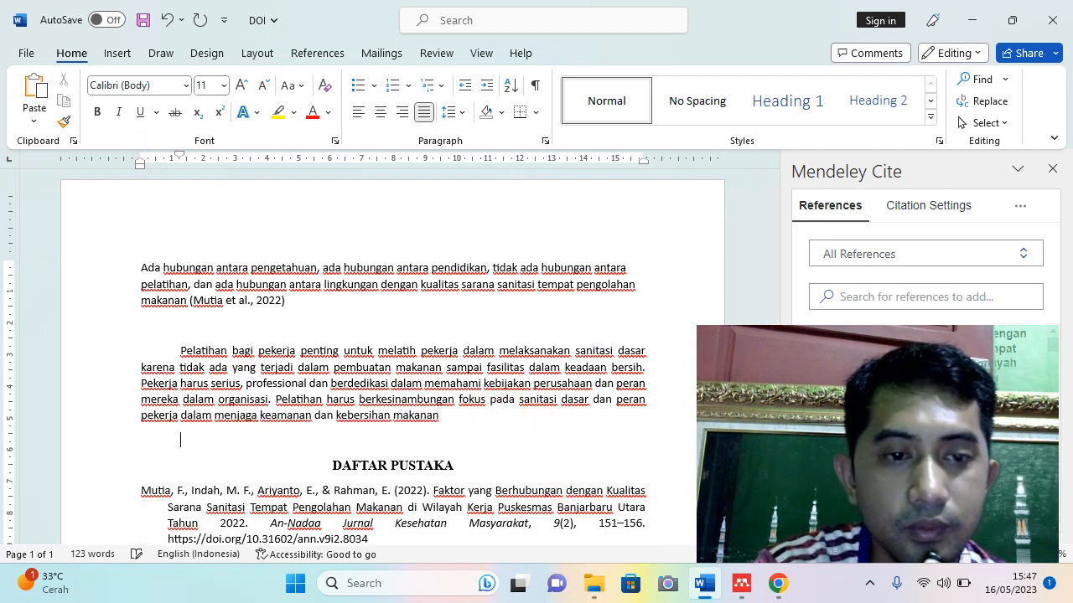
scroll(489, 422, "down", 2)
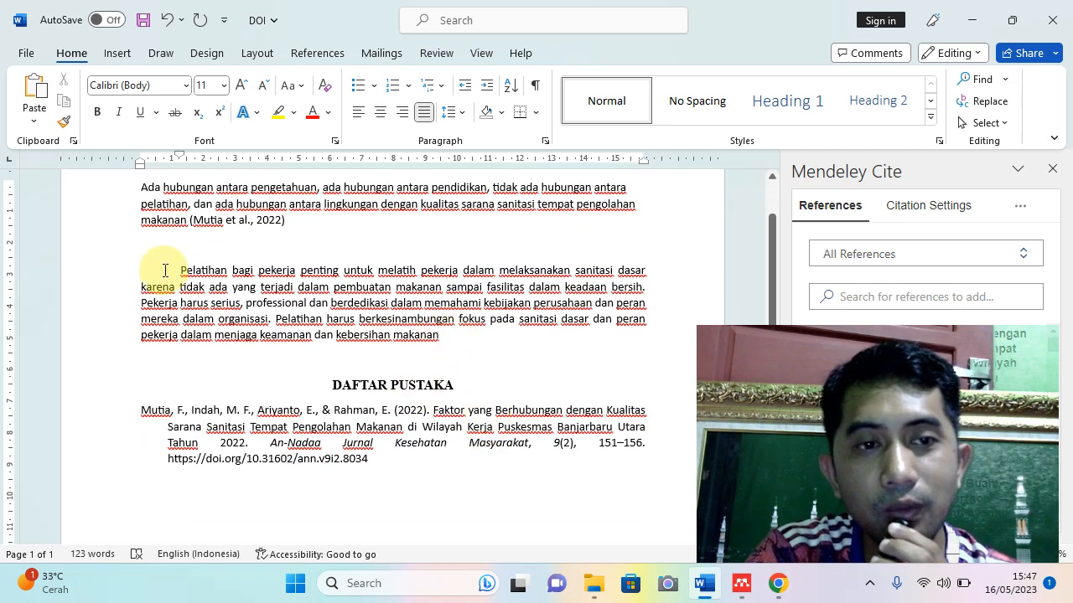
key("BackSpace")
key("BackSpace")
key("BackSpace")
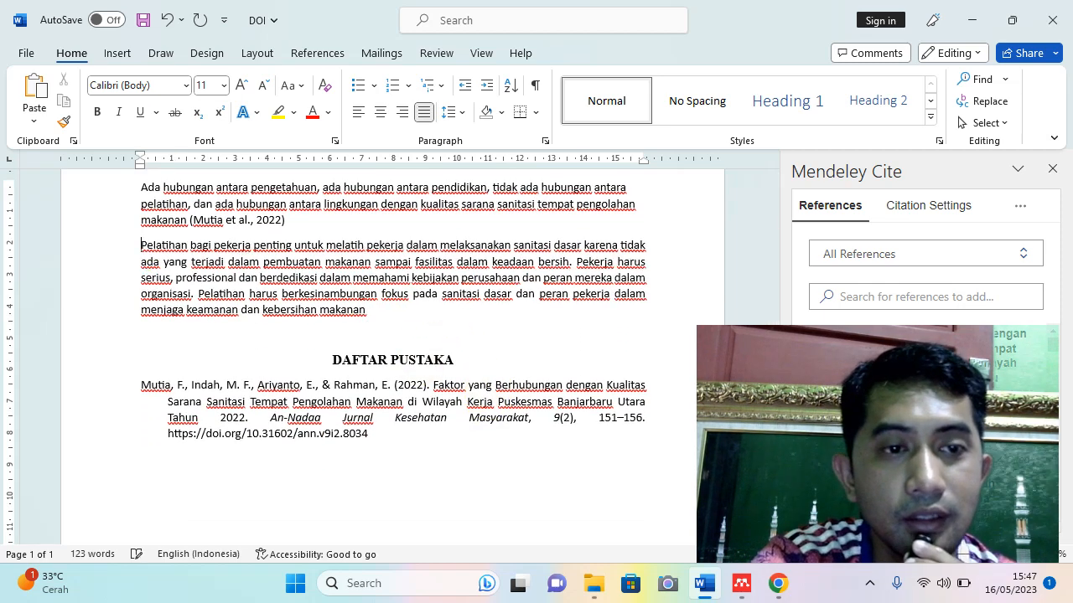
key("Return")
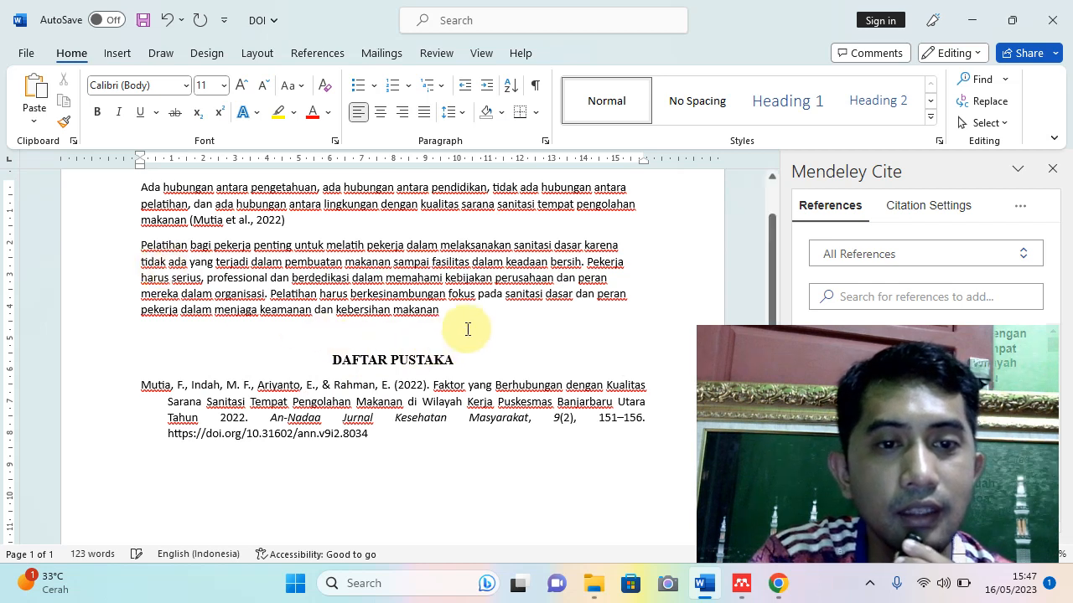
Insert a citation of "Evaluation Of Mimosa Pudica And Dioscorea alata Linn For Its Larvicidal Activity" after "kebersihan makanan" at the end of the second paragraph
left_click(451, 311)
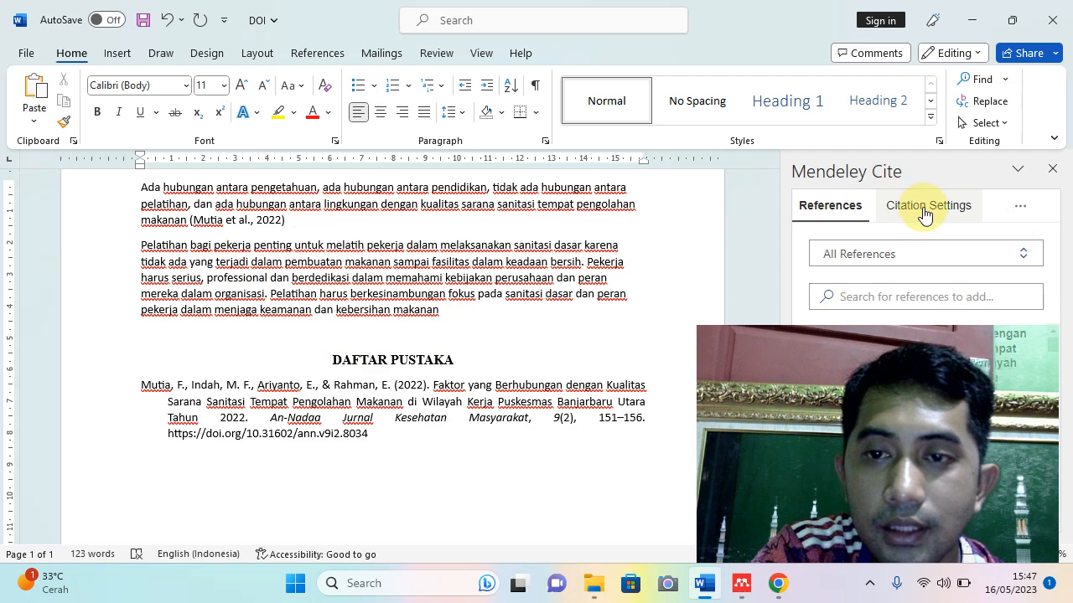
left_click(1012, 20)
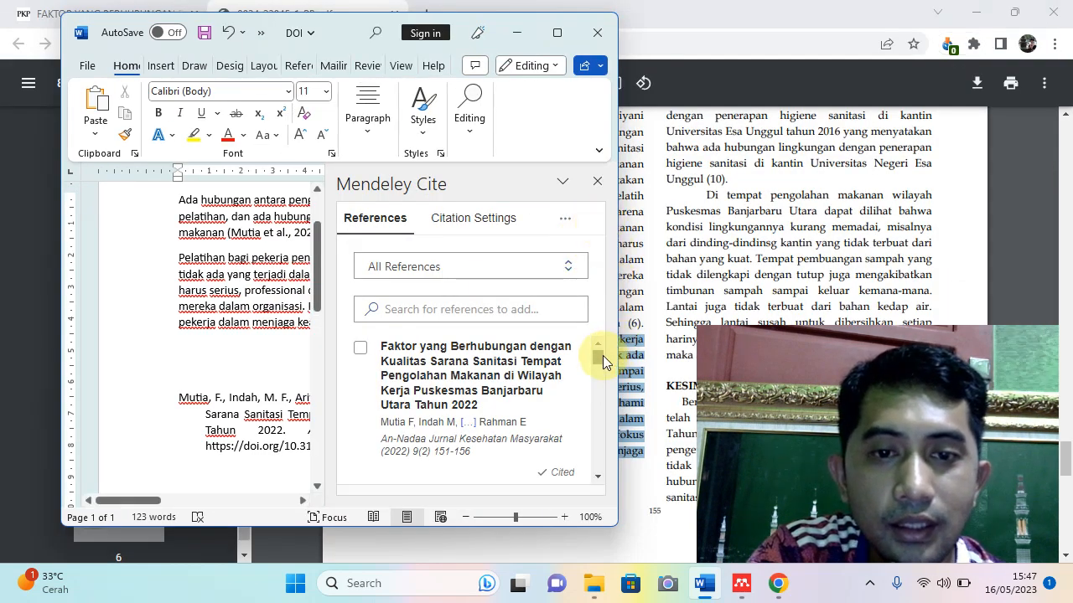
scroll(599, 355, "down", 3)
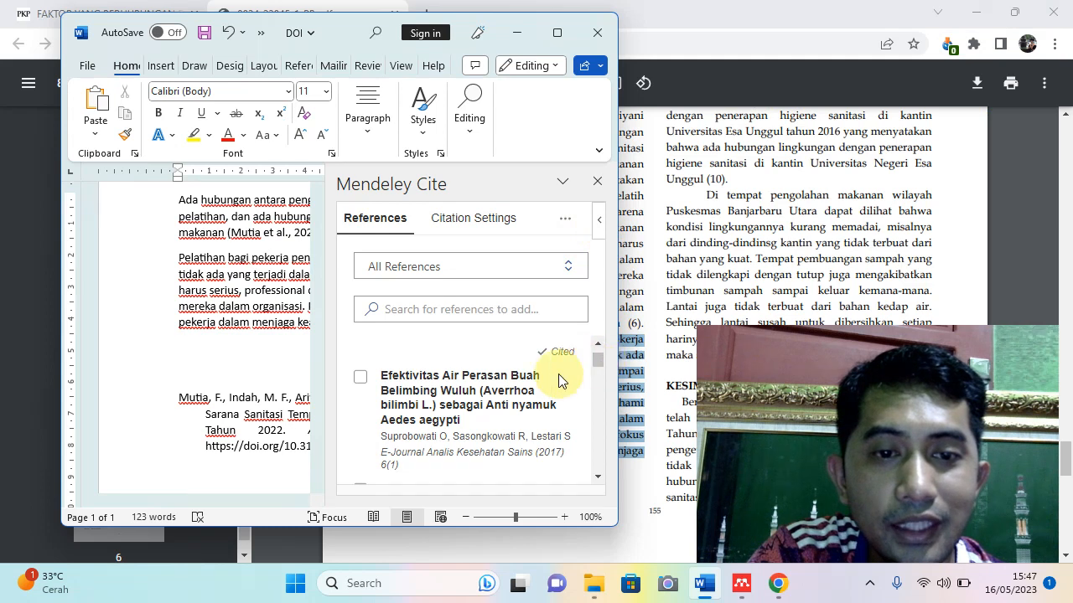
left_click_drag(596, 366, 596, 374)
scroll(591, 374, "down", 3)
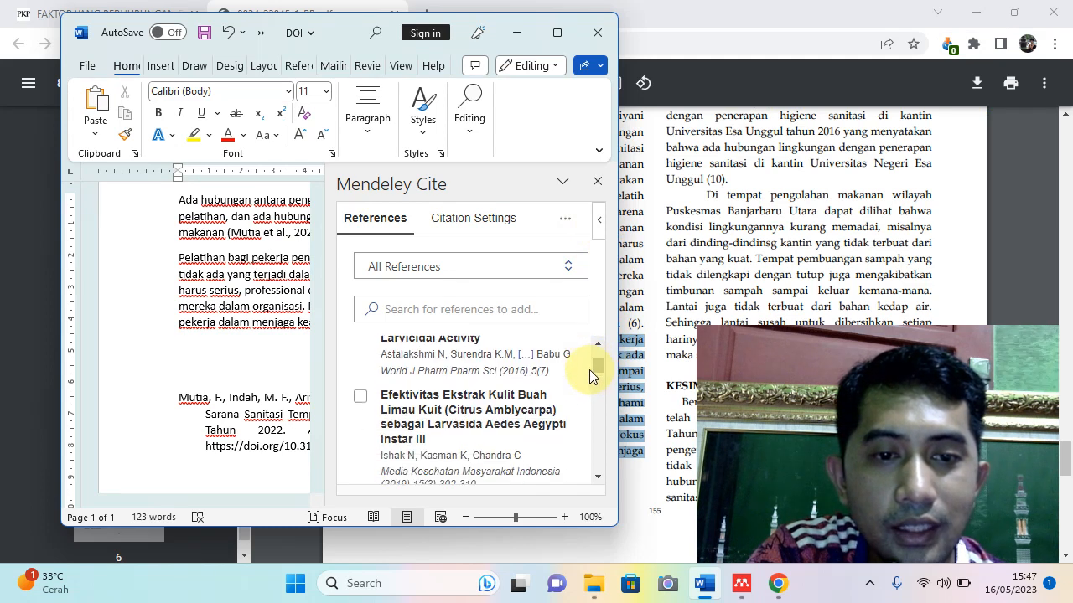
scroll(445, 394, "down", 10)
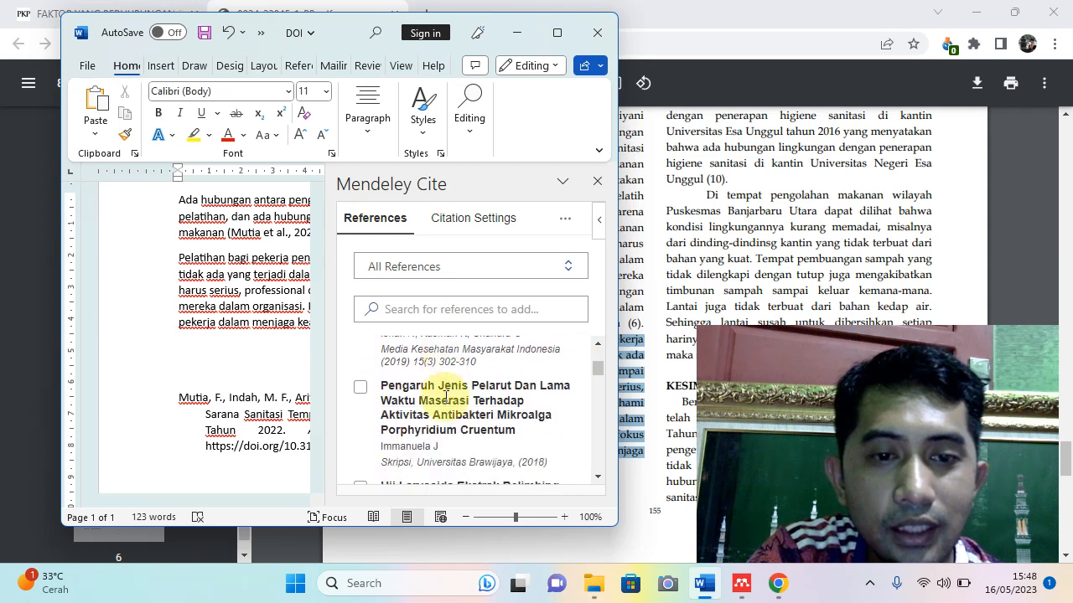
scroll(521, 404, "down", 4)
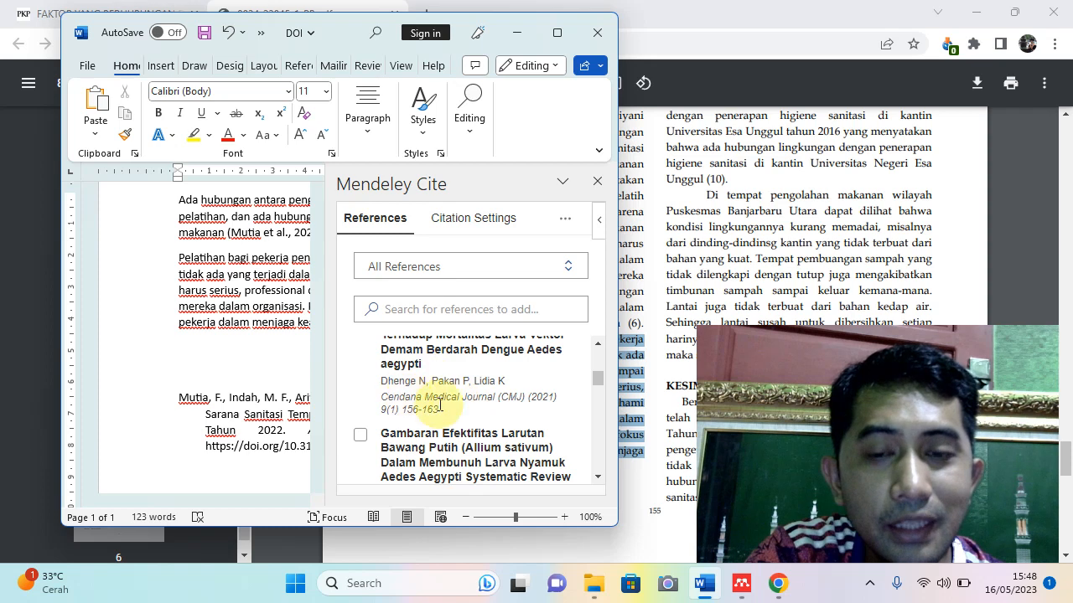
scroll(482, 429, "up", 2)
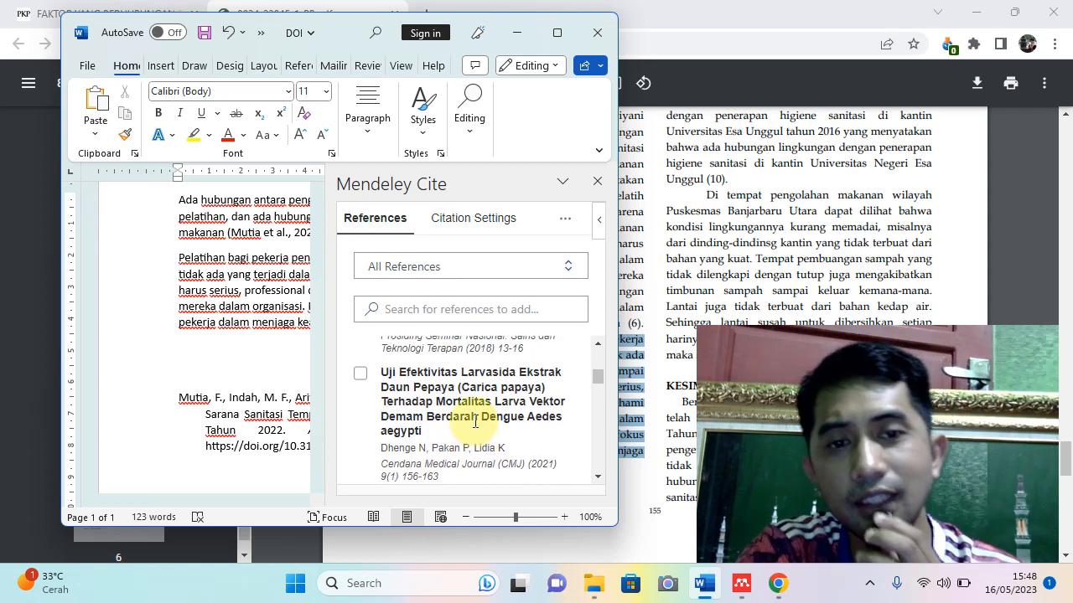
scroll(475, 423, "up", 8)
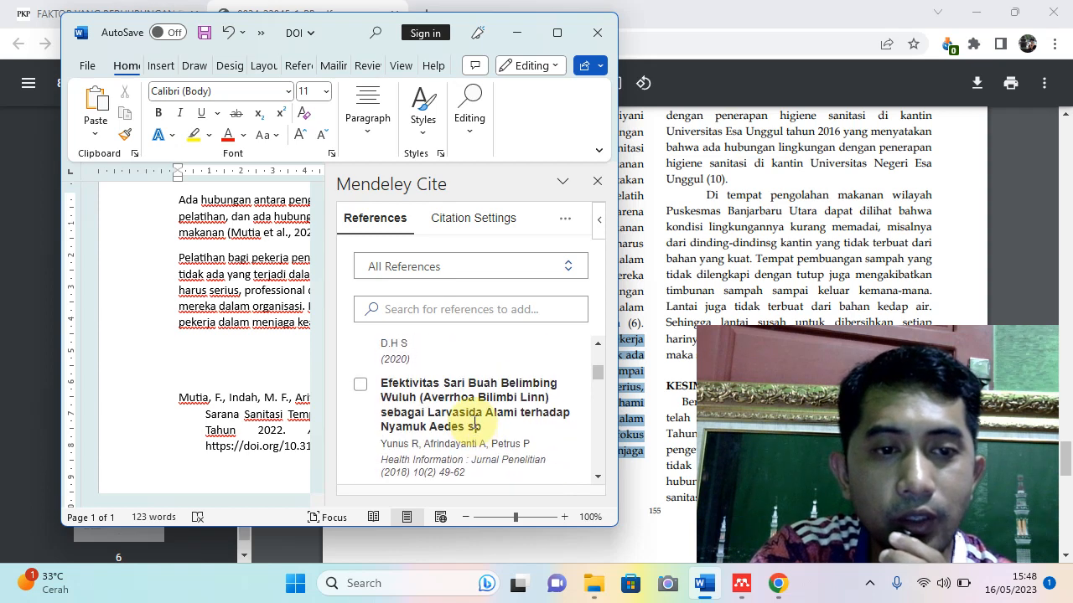
scroll(459, 431, "up", 8)
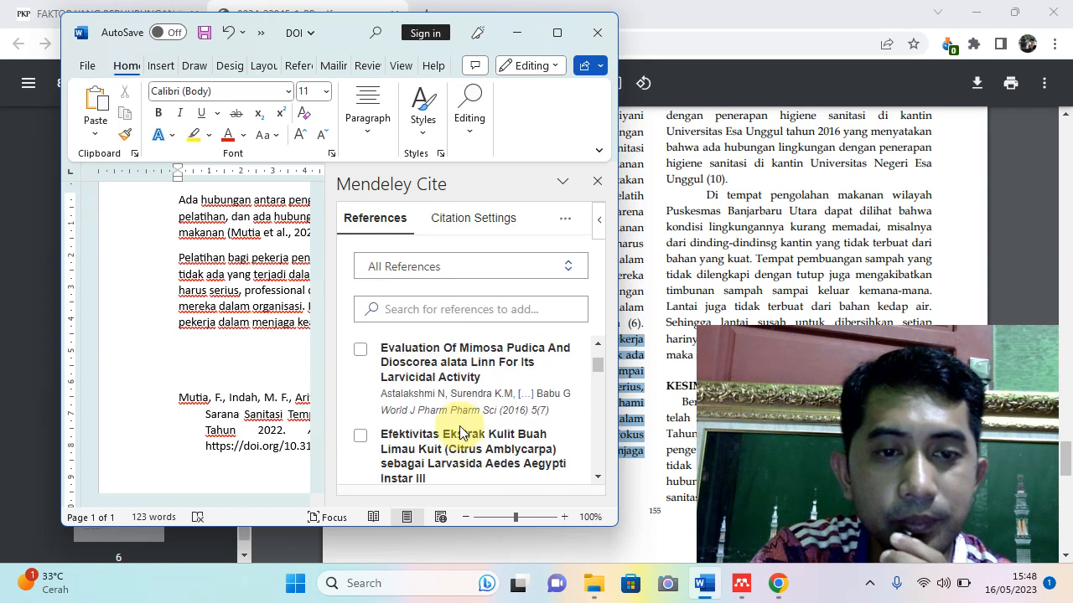
scroll(436, 429, "down", 1)
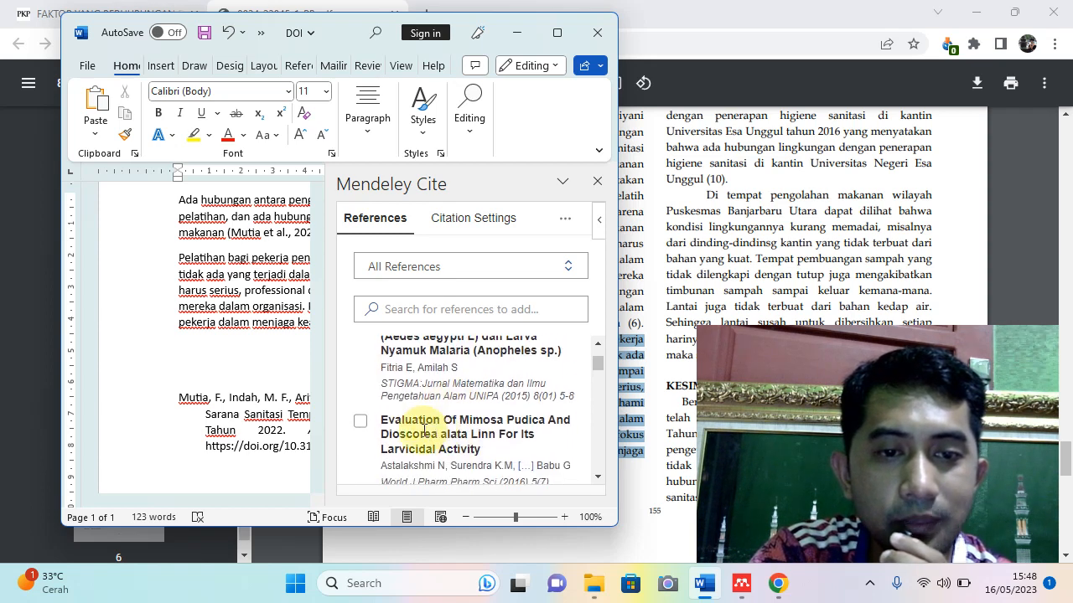
left_click(360, 424)
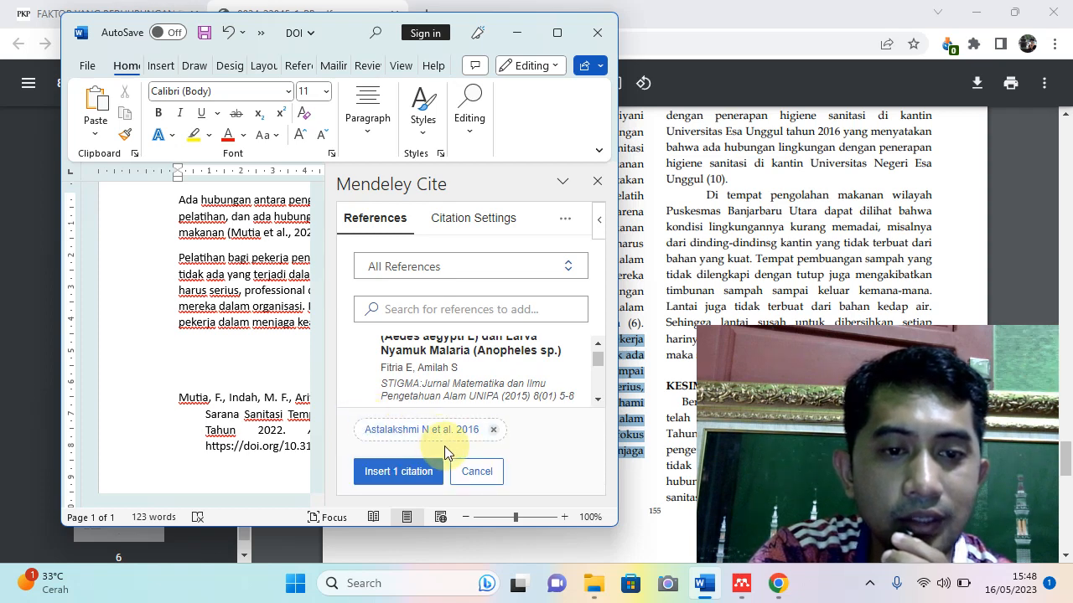
left_click(386, 474)
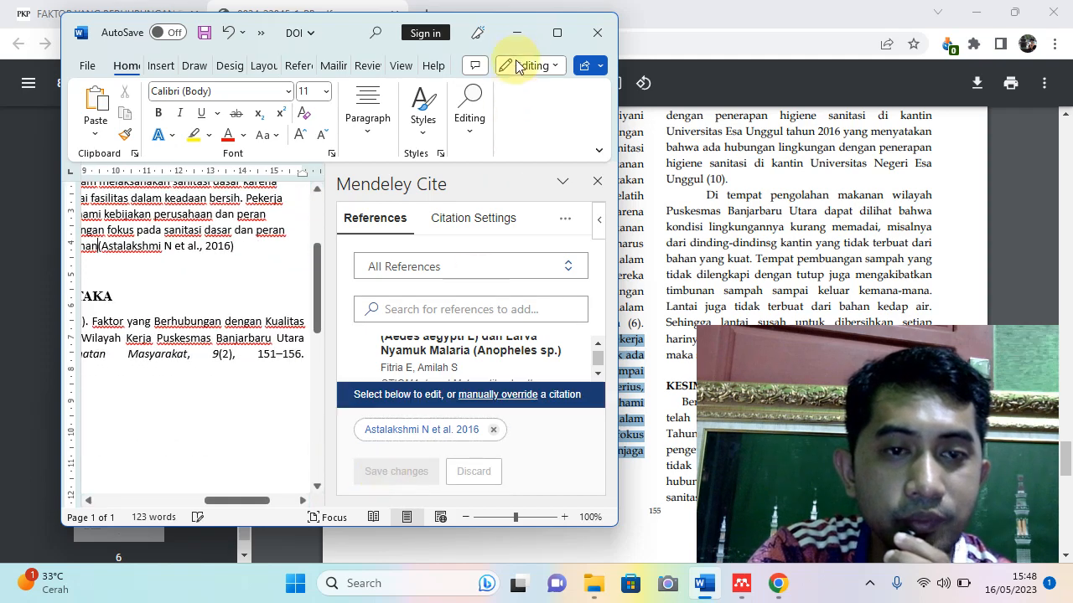
left_click(557, 34)
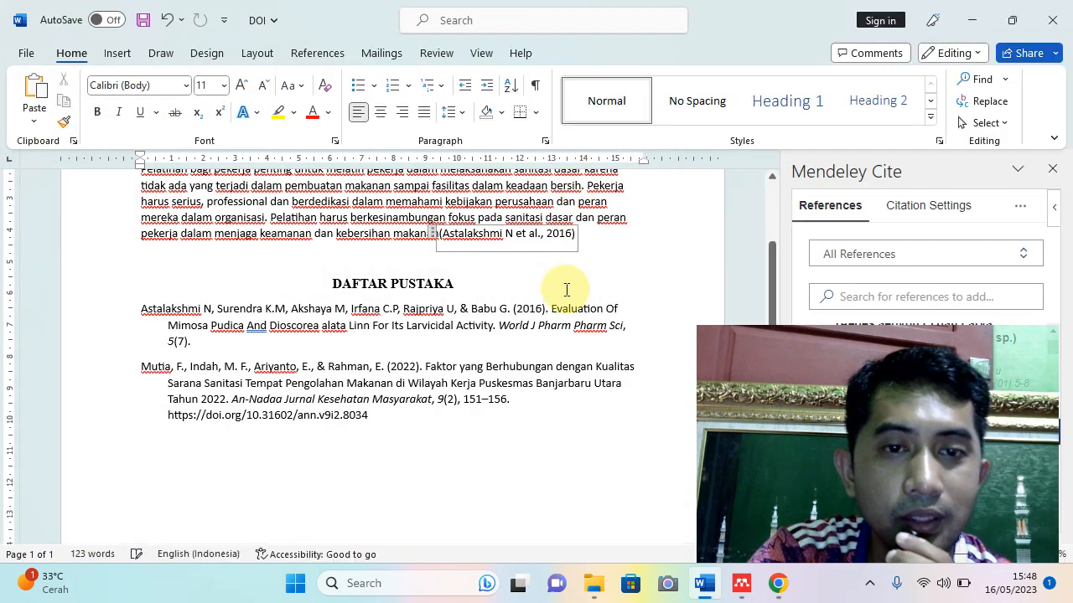
Review the new citation and its bibliography entry under DAFTAR PUSTAKA, and view the Mendeley Cite citation style settings
scroll(559, 293, "up", 2)
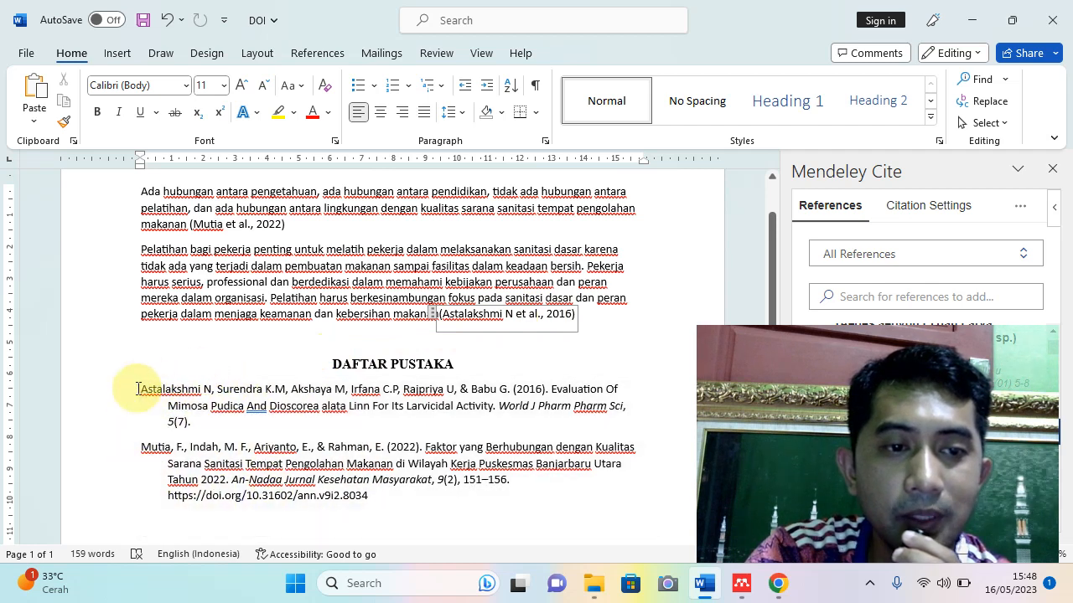
left_click_drag(143, 387, 220, 423)
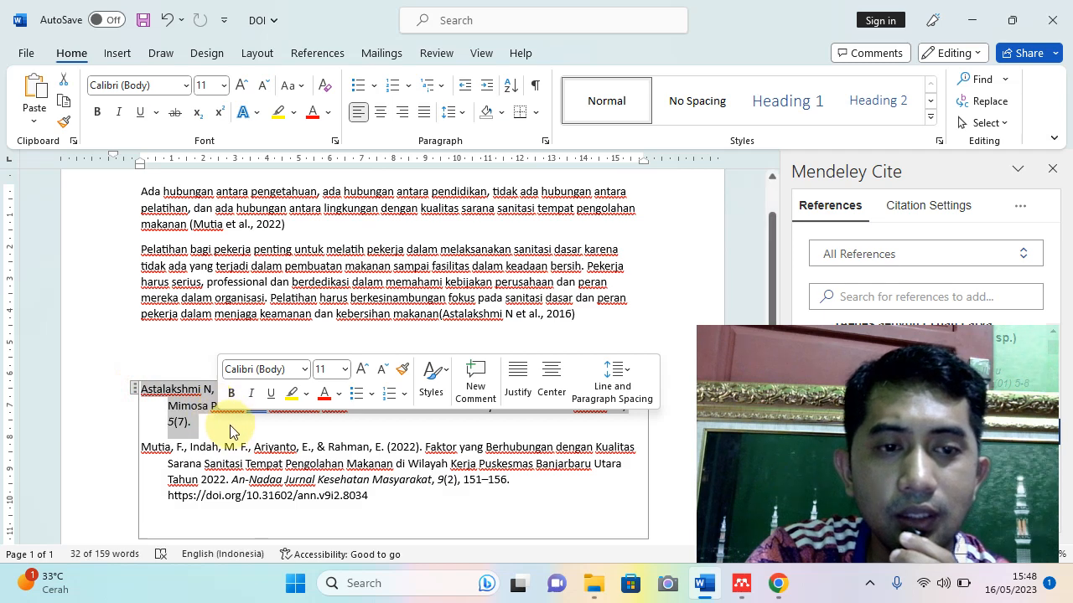
left_click(235, 418)
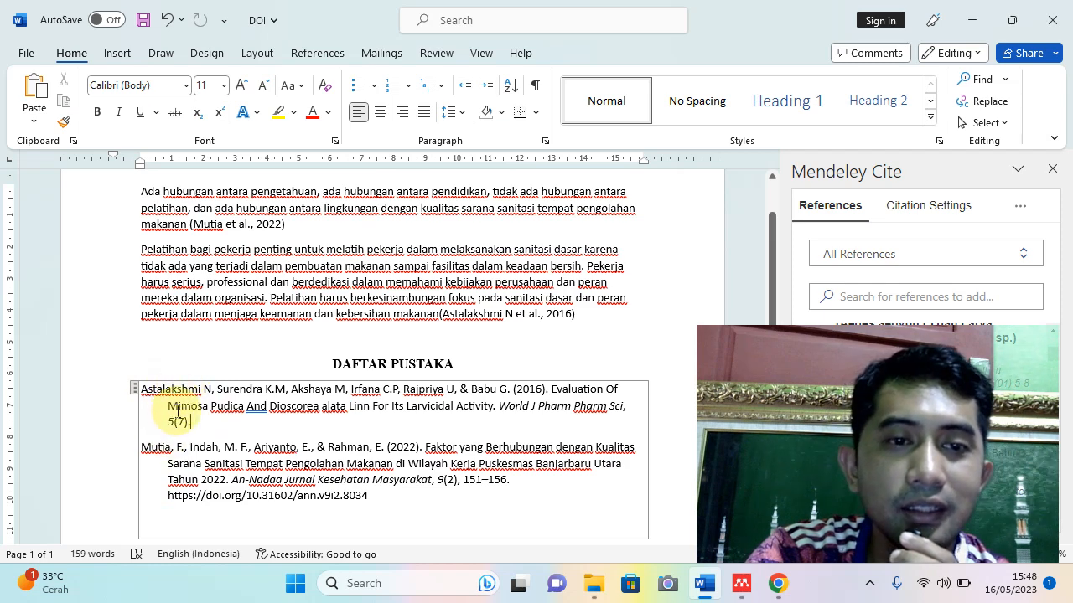
scroll(177, 410, "up", 2)
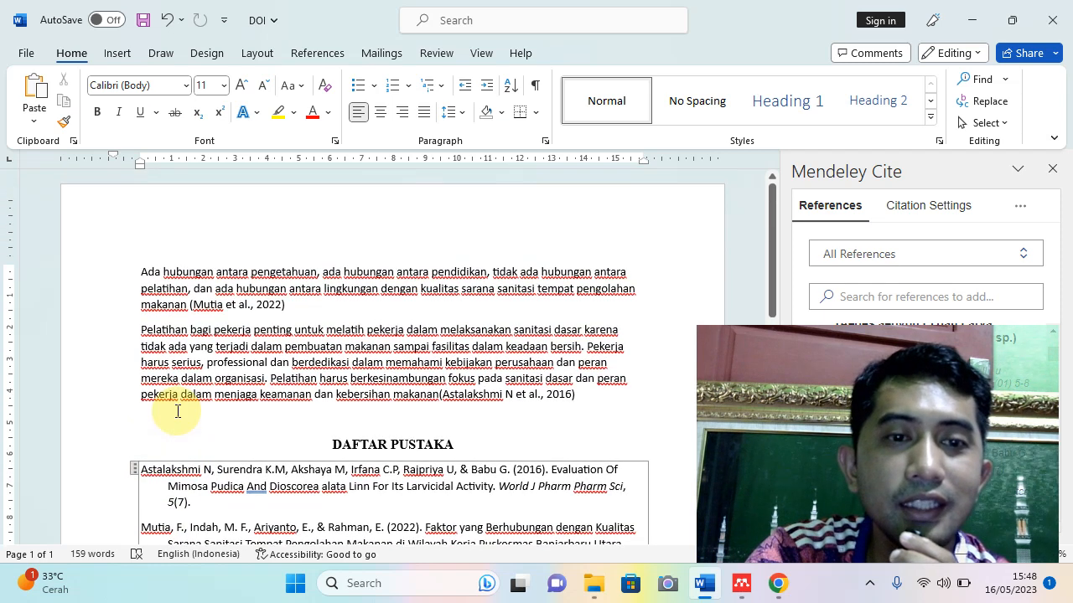
left_click(916, 216)
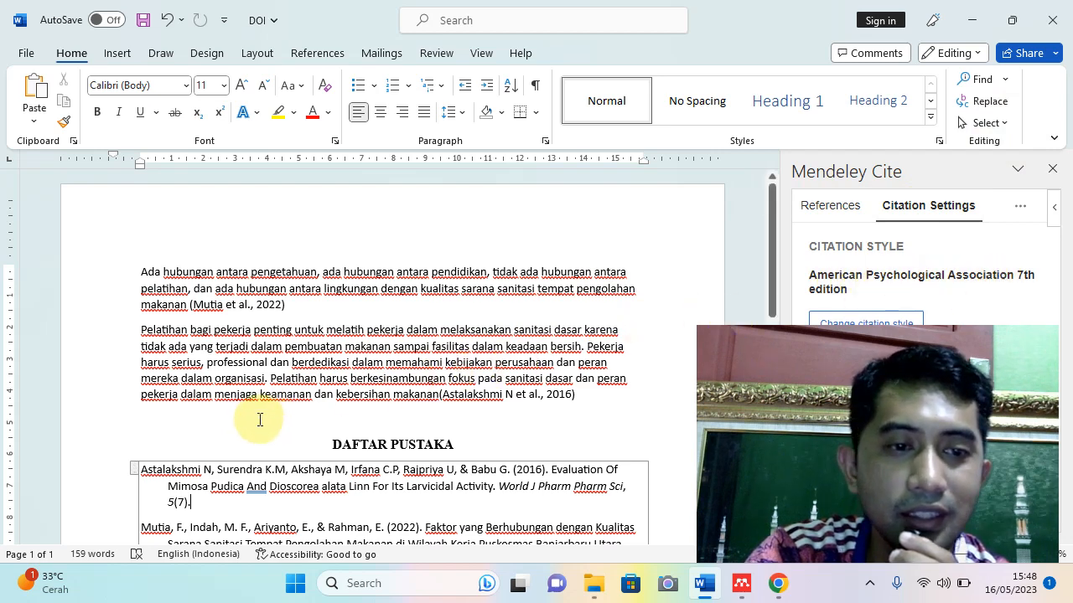
scroll(260, 415, "down", 2)
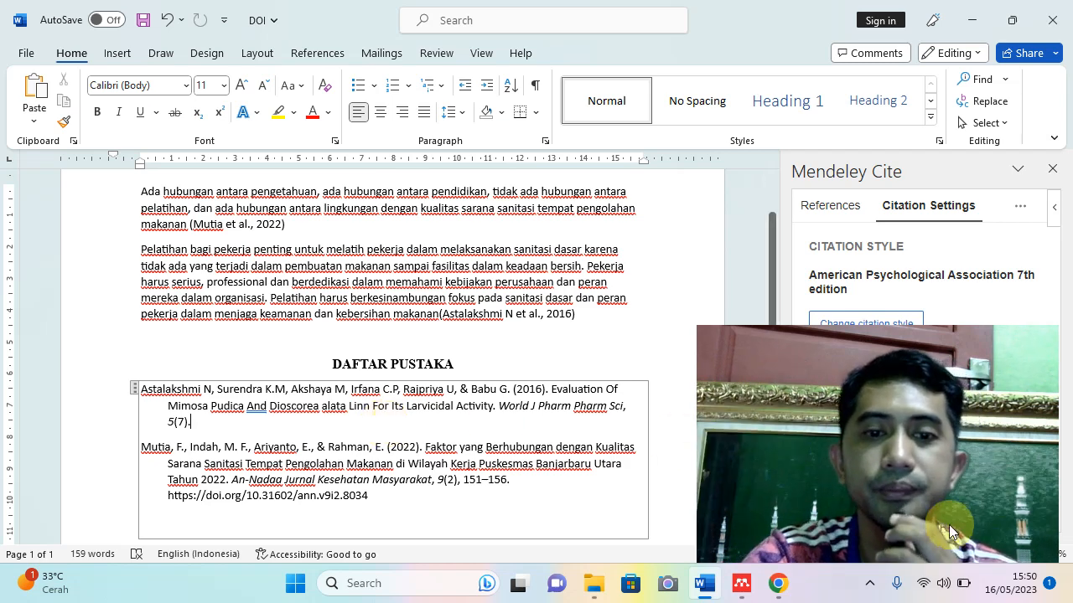
Minimize the Word document, the PDF in the browser and the Downloads folder, and launch Bandicam from the desktop
left_click(973, 20)
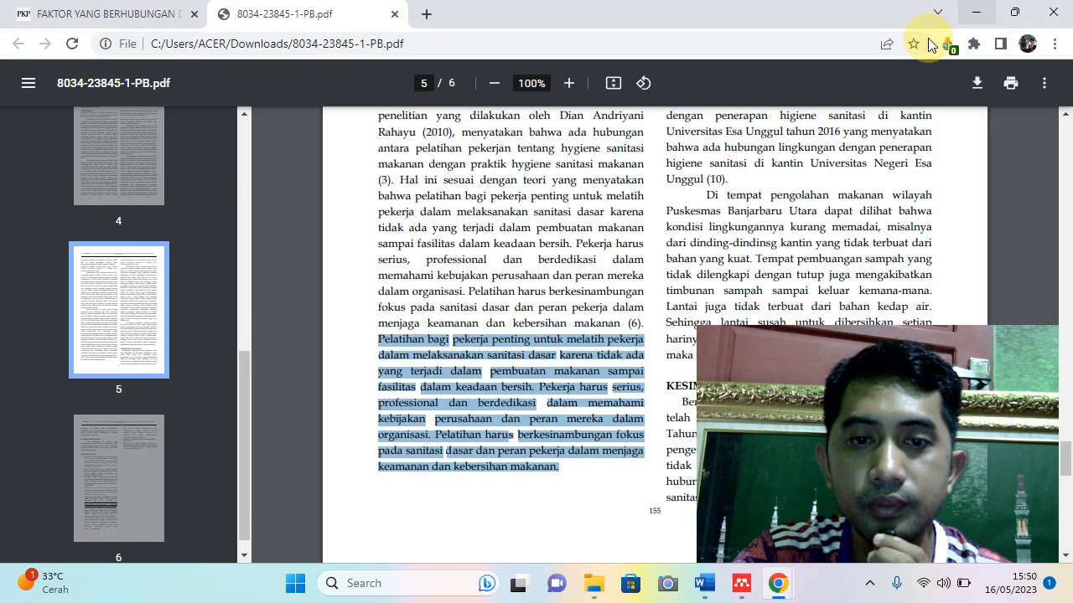
left_click(977, 16)
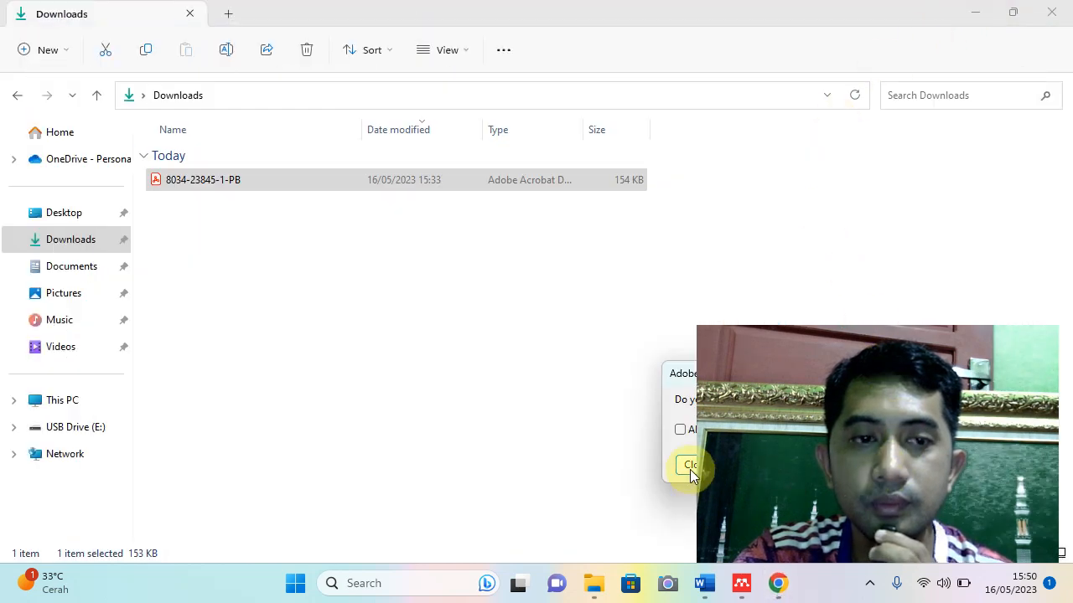
left_click(972, 16)
left_click(972, 18)
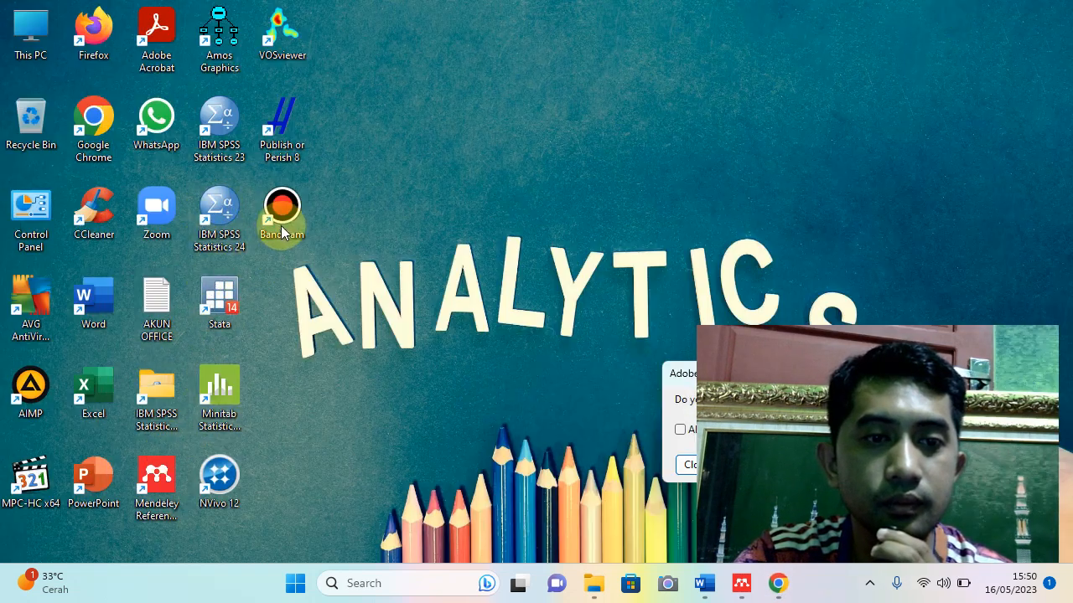
double_click(283, 220)
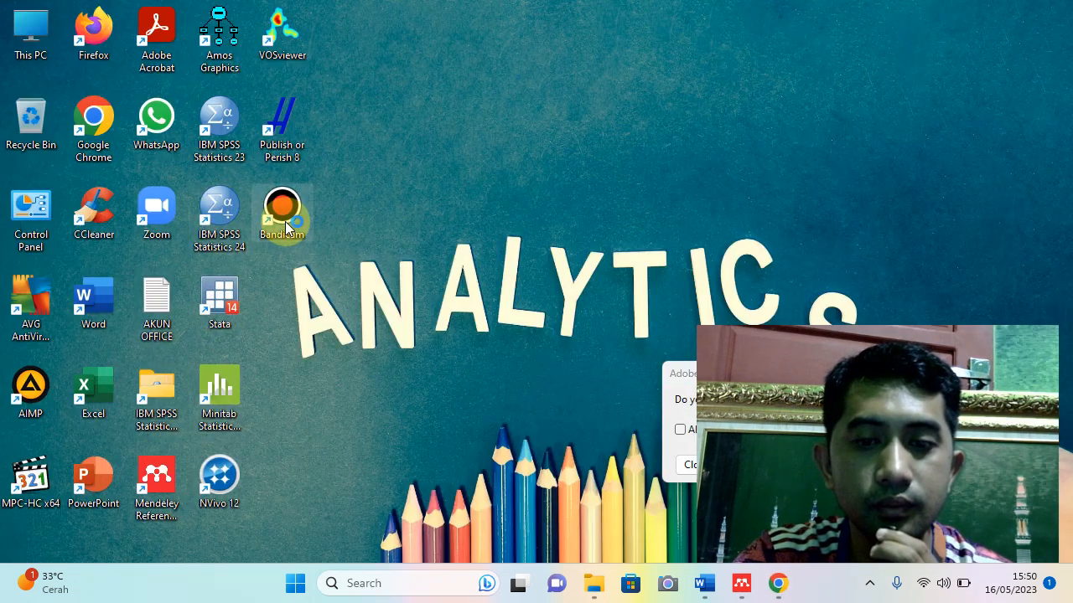